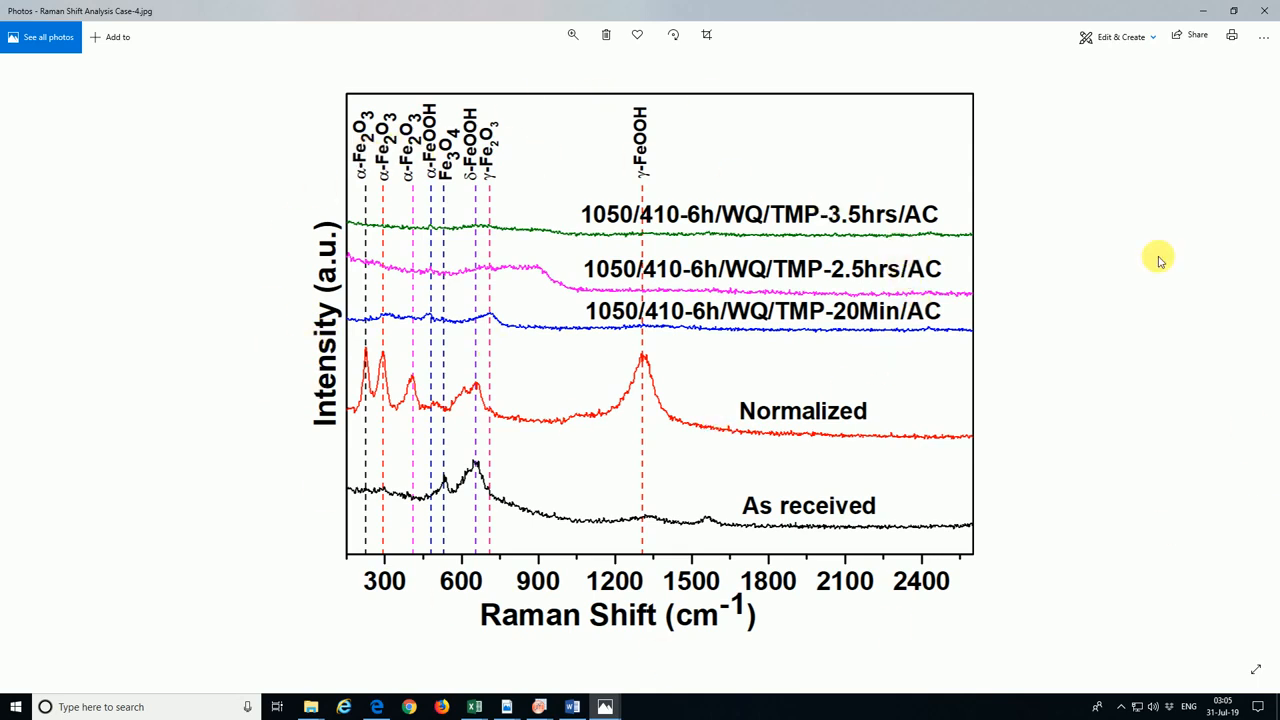
Switch to the Raman Spectroscopy DATA Analysis workbook in Excel and open its DATA-1 sheet
{"action": "left_click", "coordinate": [1205, 15]}
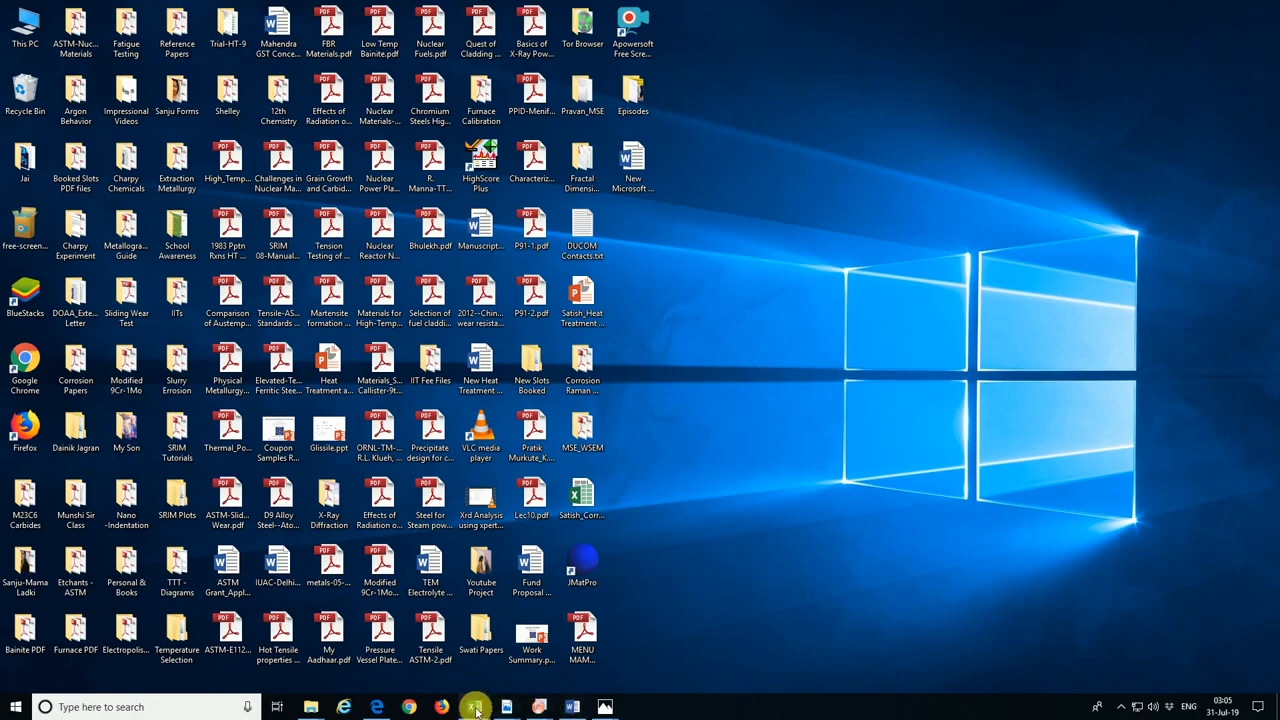
{"action": "mouse_move", "coordinate": [476, 707]}
{"action": "left_click", "coordinate": [397, 650]}
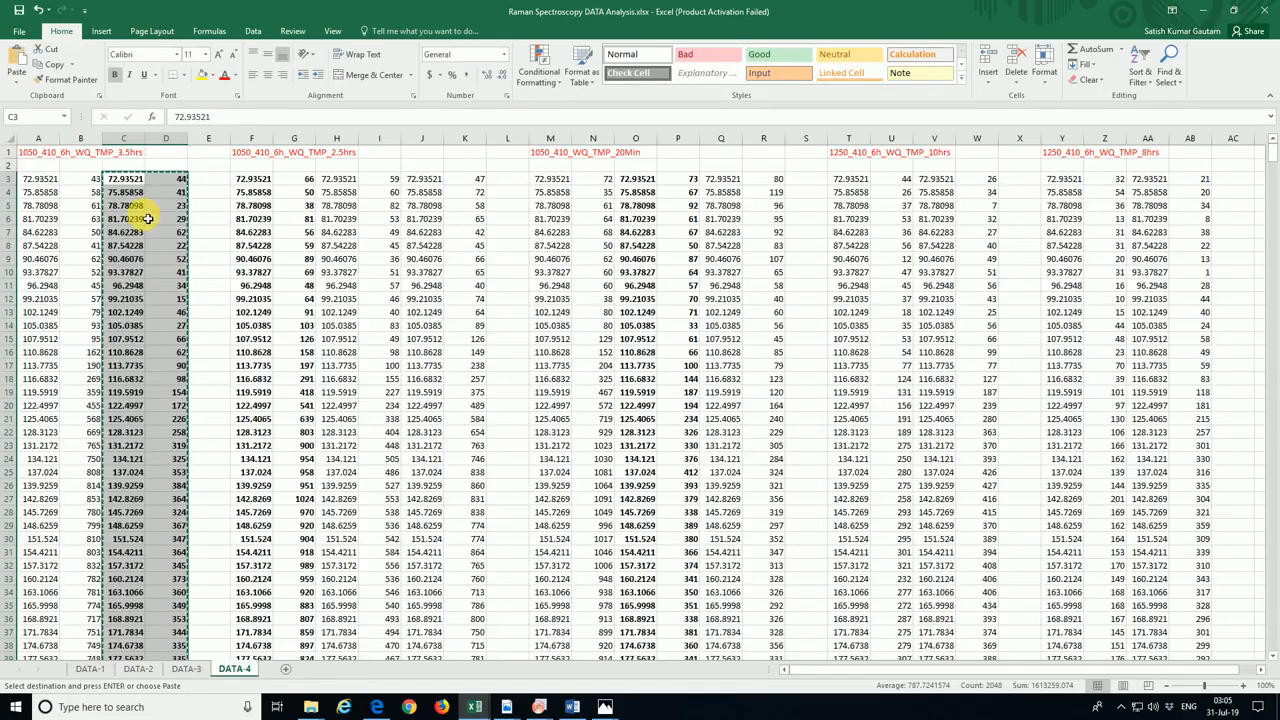
{"action": "left_click", "coordinate": [80, 670]}
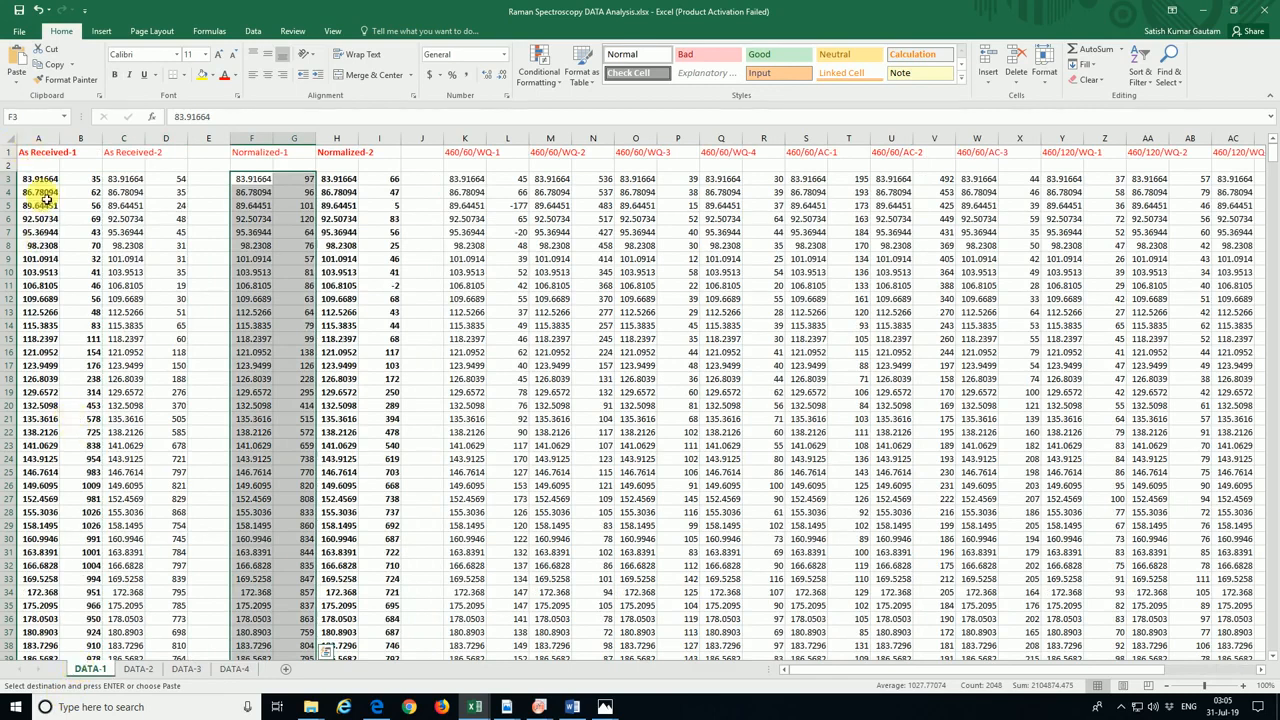
Copy the complete As Received-1 data from columns A and B, starting at row 3
{"action": "left_click_drag", "start_coordinate": [37, 181], "coordinate": [95, 205]}
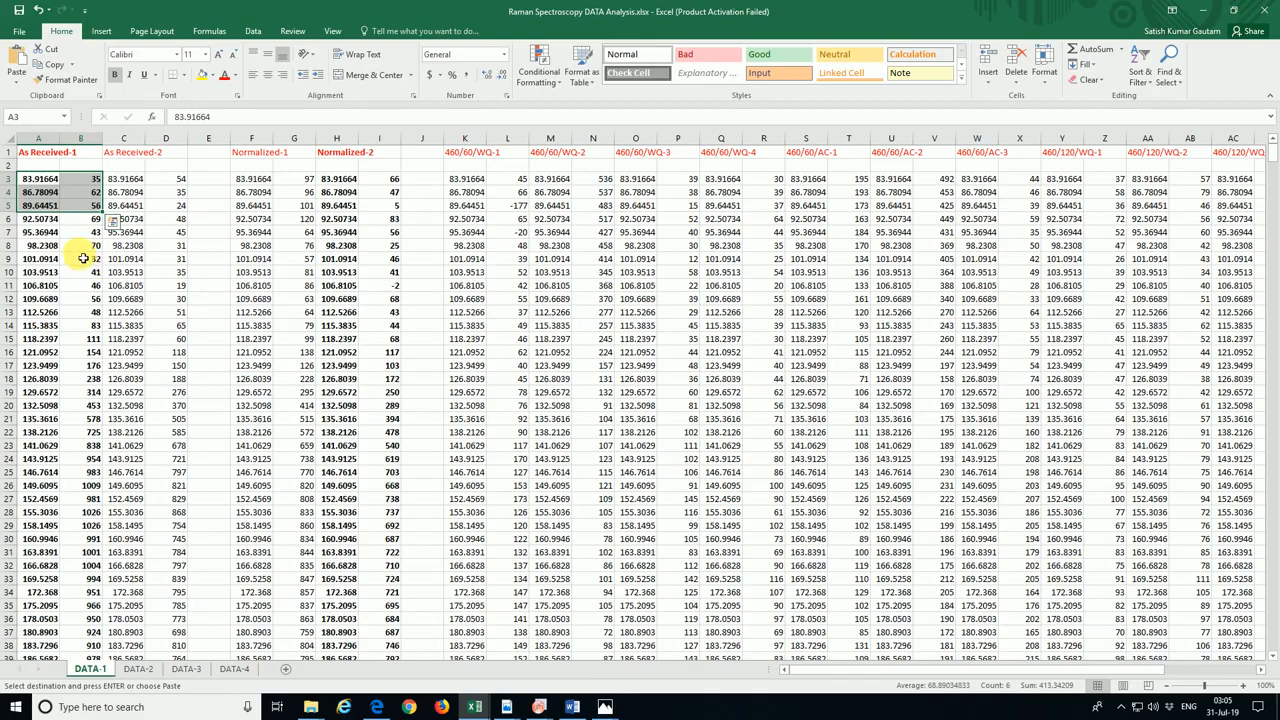
{"action": "key", "text": "ctrl+shift+Down"}
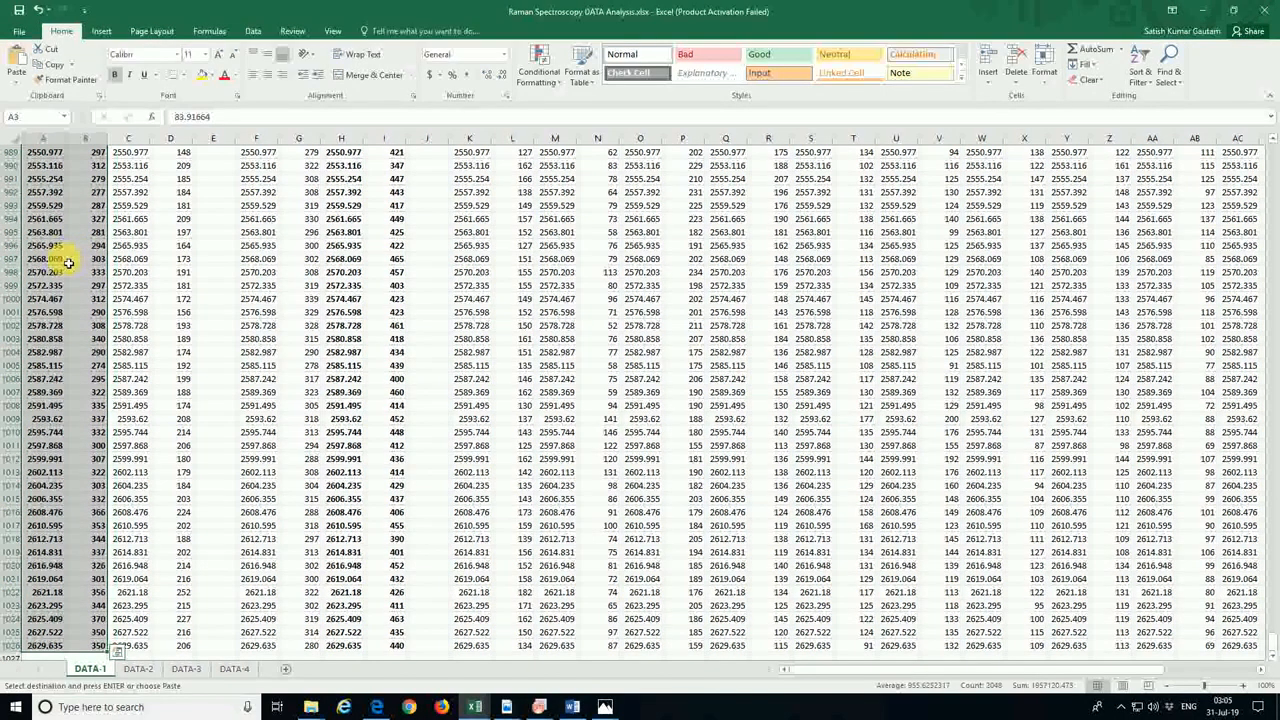
{"action": "key", "text": "ctrl+q"}
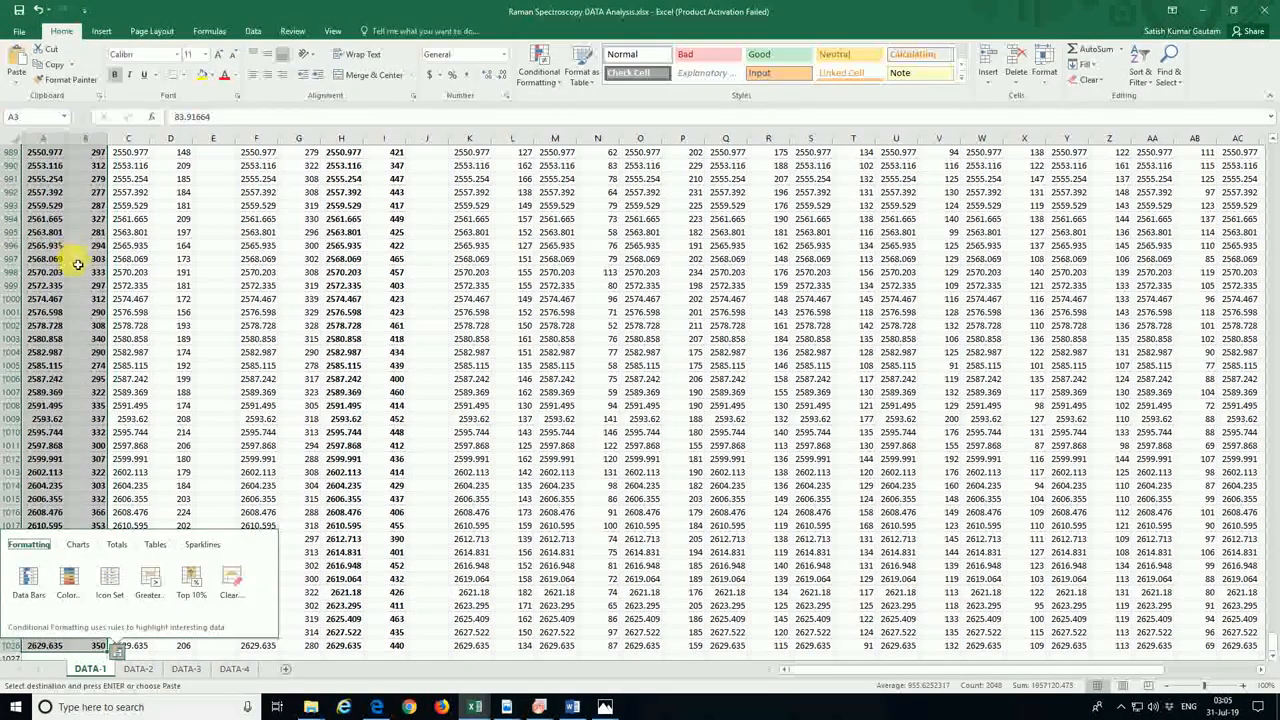
{"action": "scroll", "coordinate": [70, 275], "scroll_direction": "up", "scroll_amount": 5}
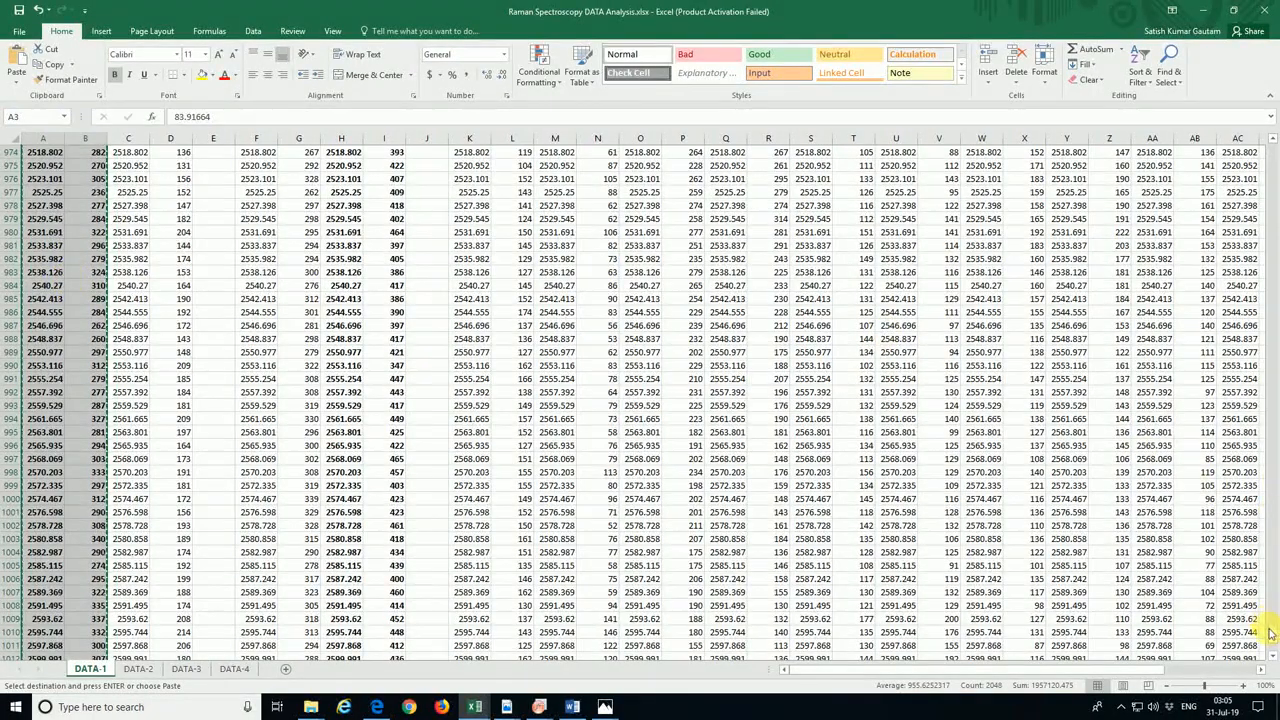
{"action": "left_click_drag", "start_coordinate": [1274, 630], "coordinate": [1276, 150]}
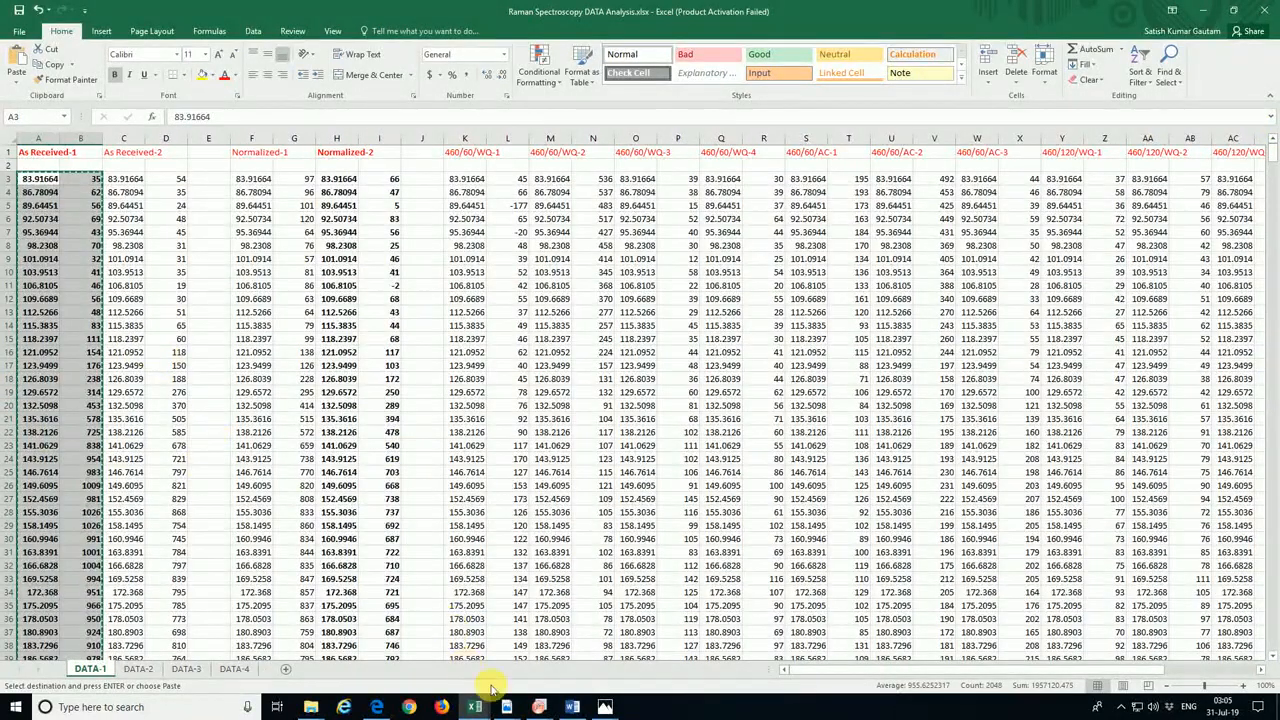
Switch to the untitled OriginPro project, delete Book1, and start a new empty project without saving the changes
{"action": "mouse_move", "coordinate": [539, 707]}
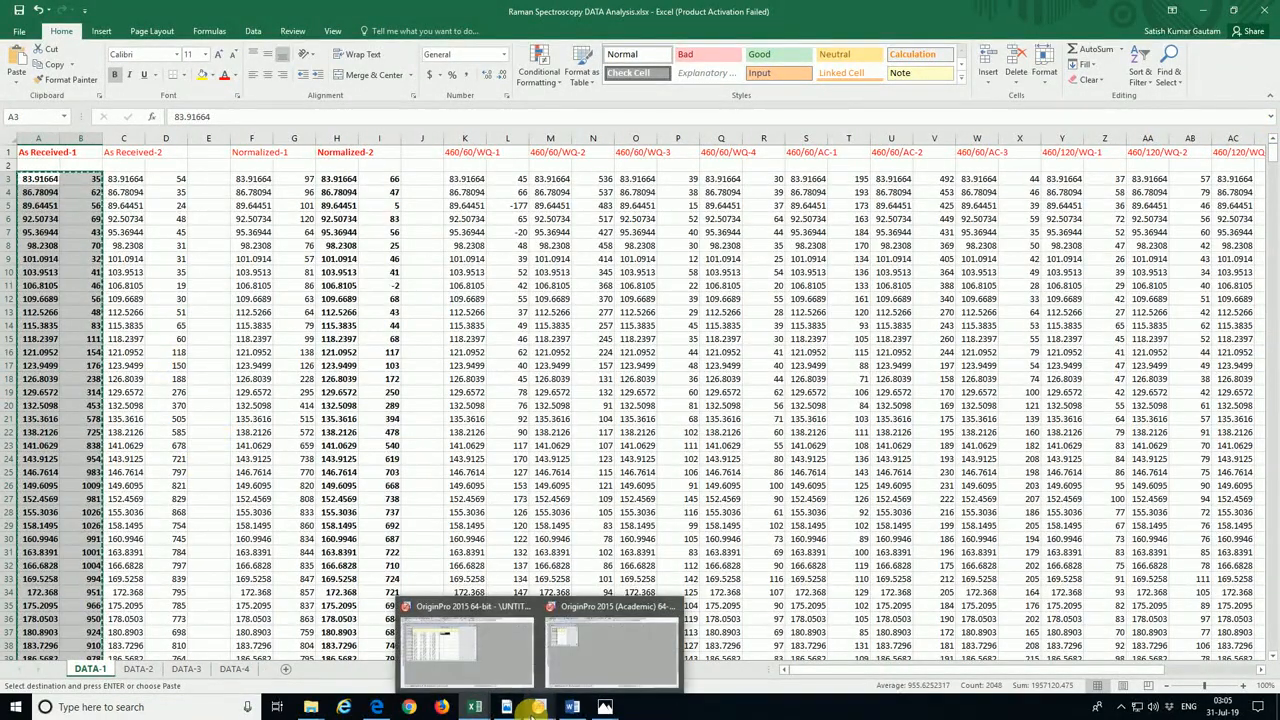
{"action": "left_click", "coordinate": [500, 657]}
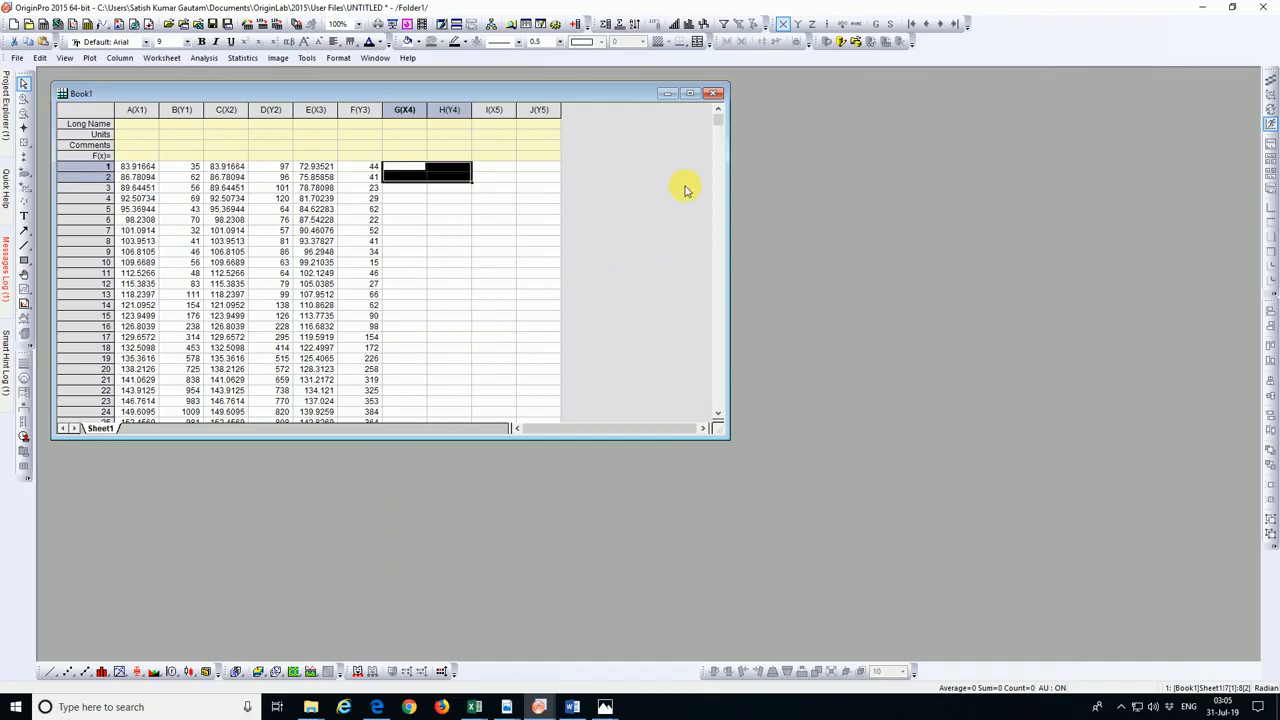
{"action": "left_click", "coordinate": [713, 94]}
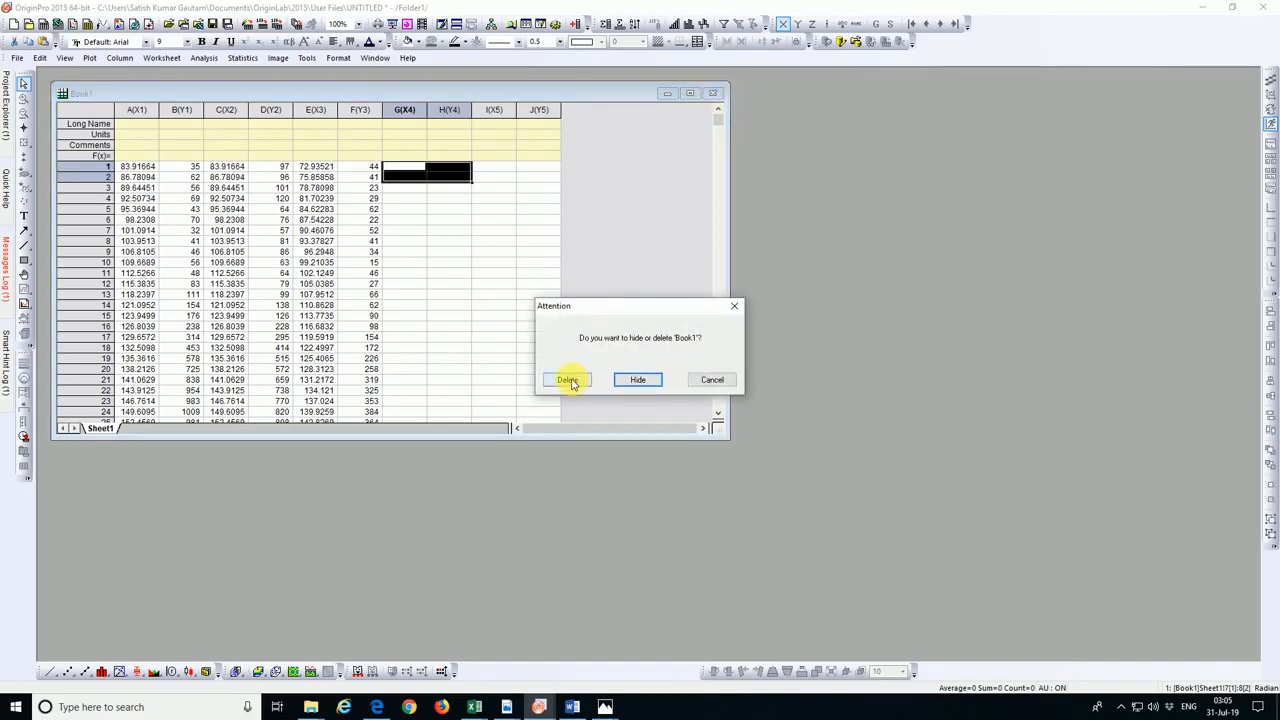
{"action": "left_click", "coordinate": [569, 380]}
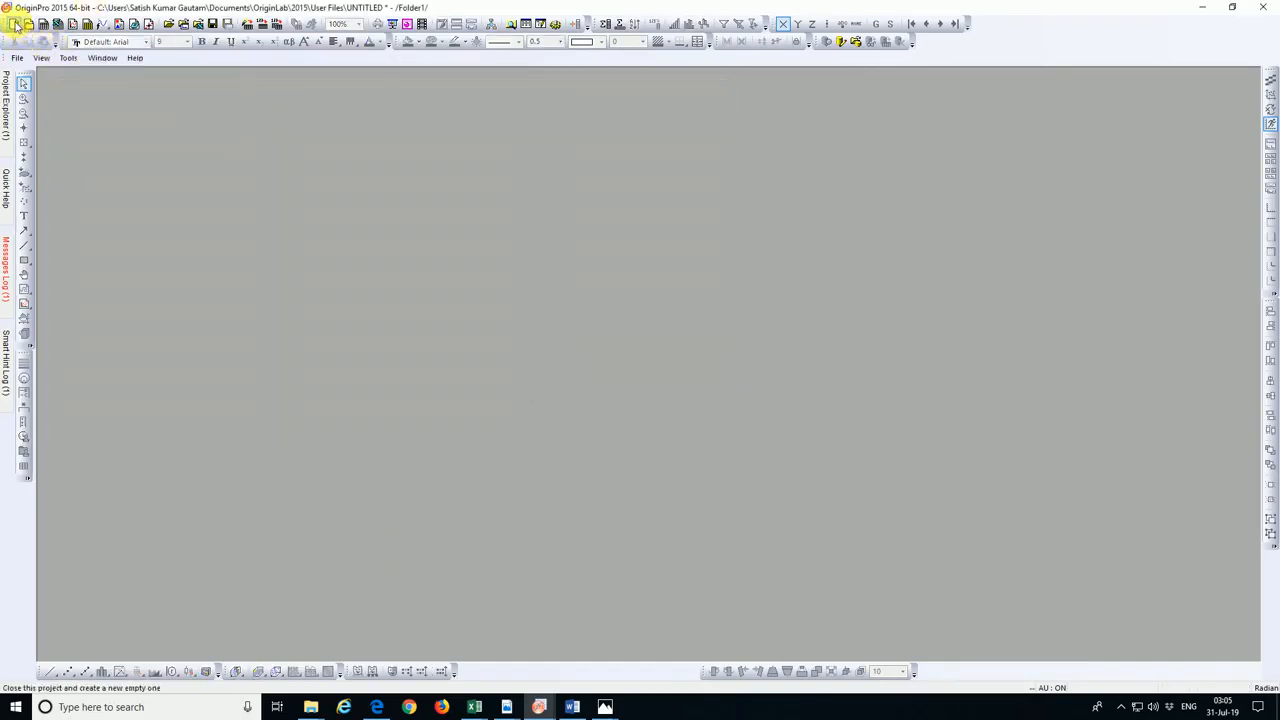
{"action": "left_click", "coordinate": [15, 25]}
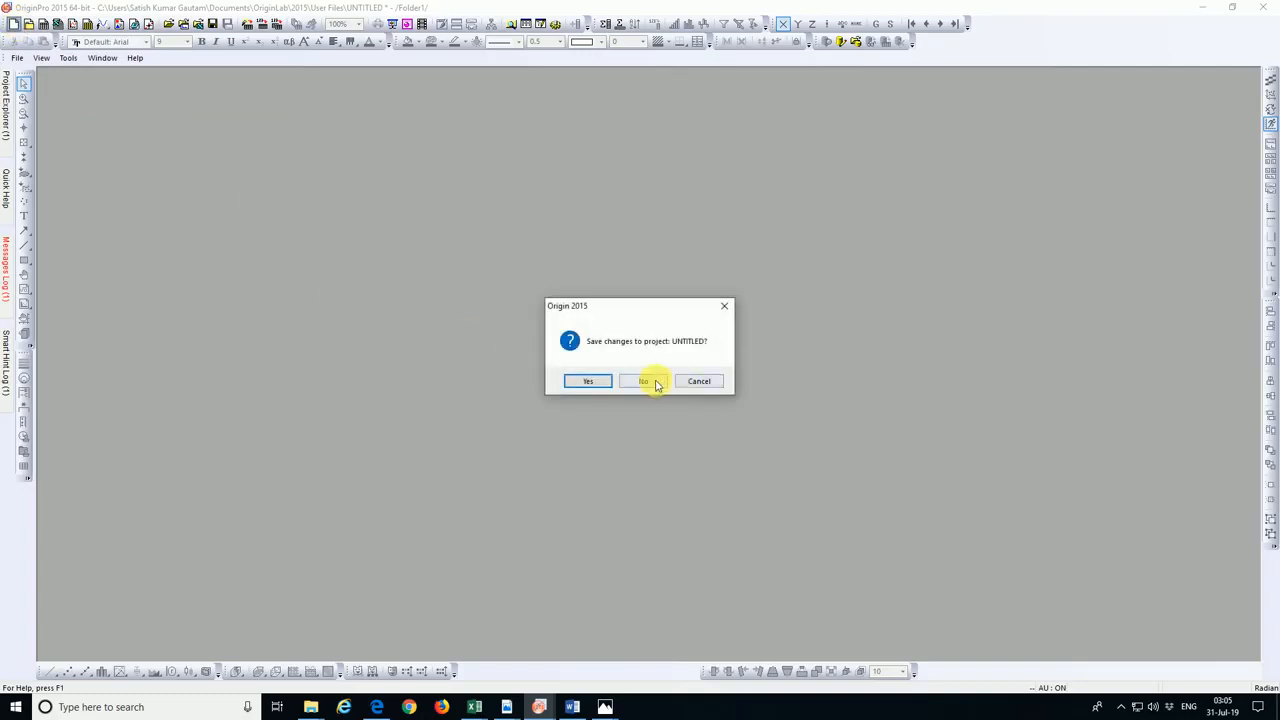
{"action": "left_click", "coordinate": [645, 381]}
Paste the As Received-1 data into columns A and B of Book1 from row 1, and enlarge the worksheet window
{"action": "left_click", "coordinate": [143, 168]}
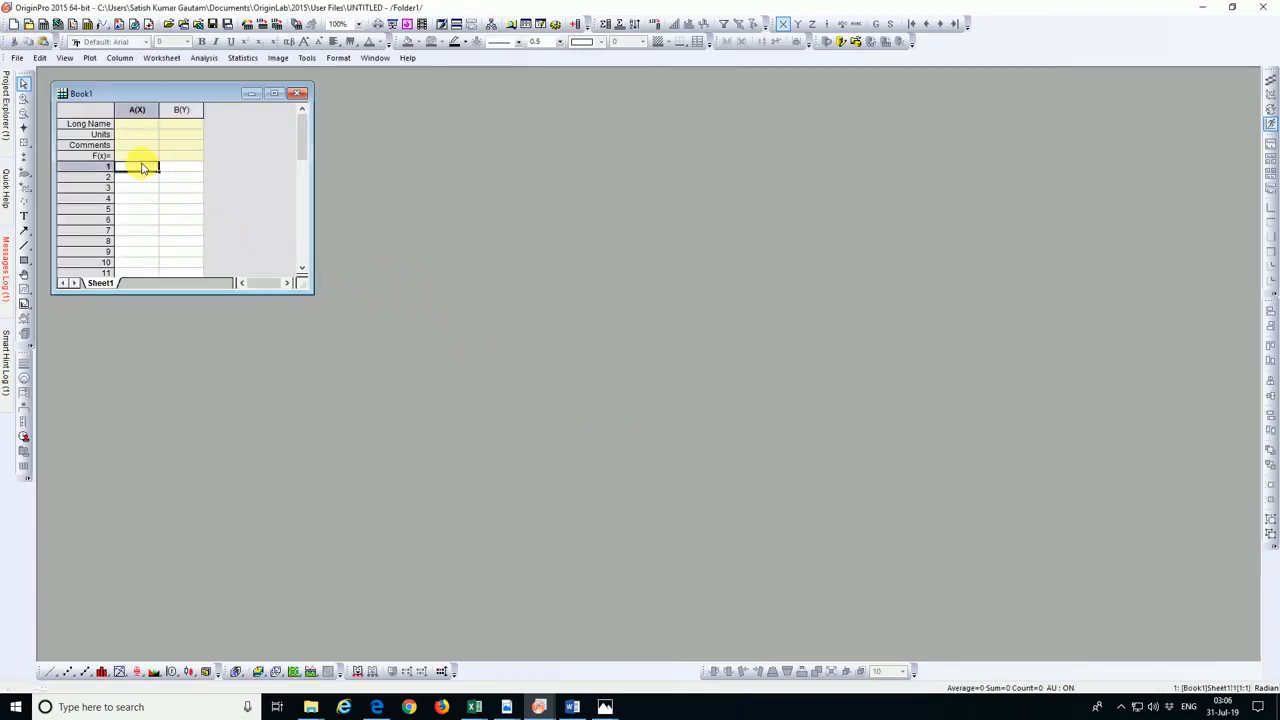
{"action": "left_click_drag", "start_coordinate": [143, 168], "coordinate": [196, 188]}
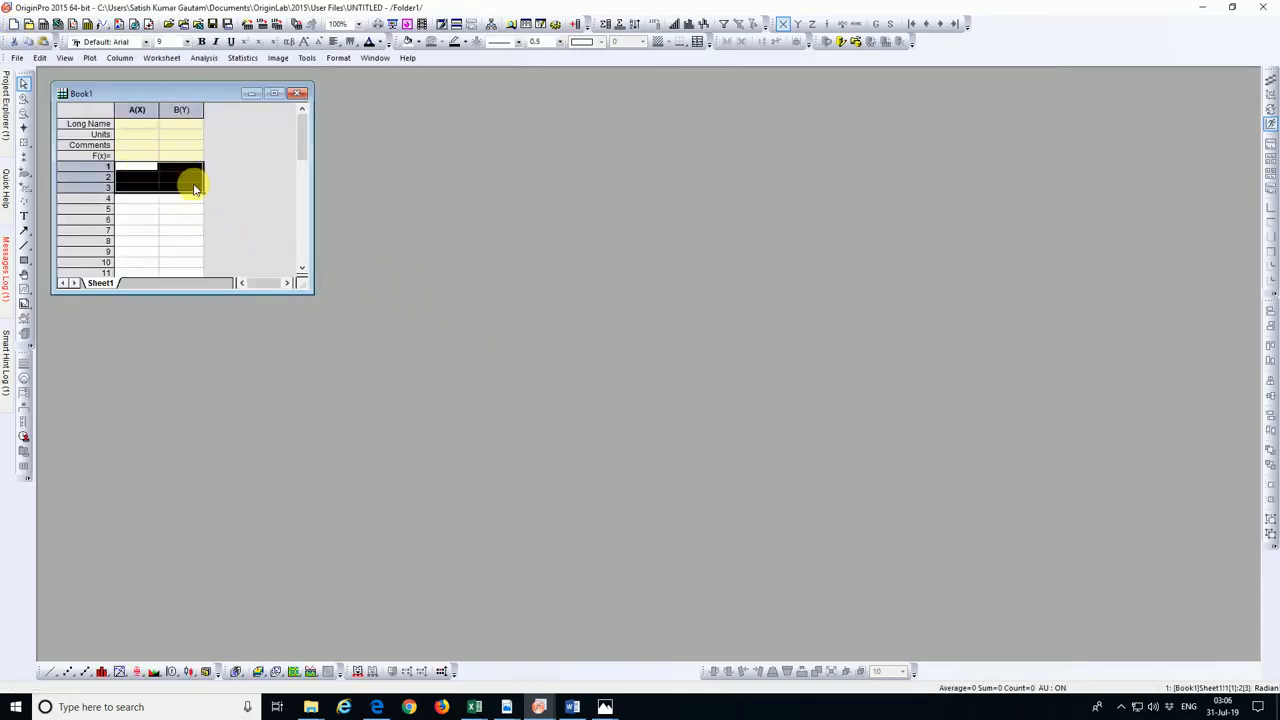
{"action": "key", "text": "ctrl+v"}
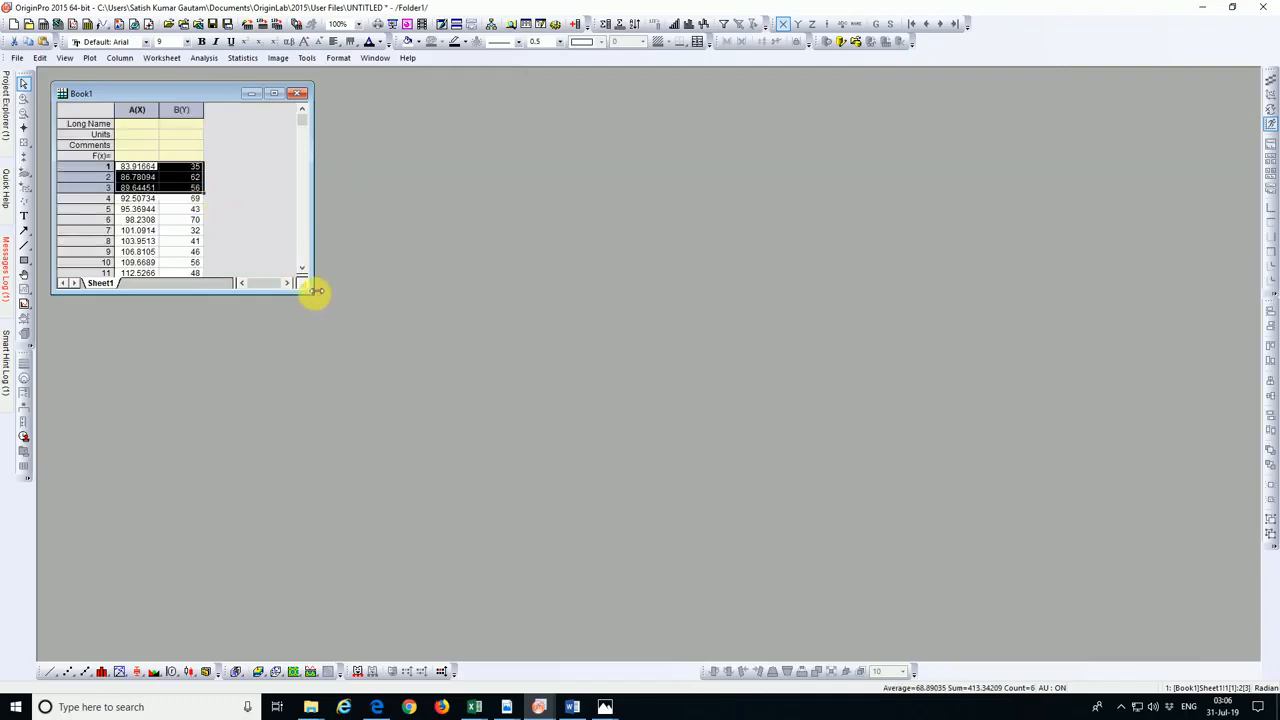
{"action": "left_click_drag", "start_coordinate": [316, 296], "coordinate": [763, 403]}
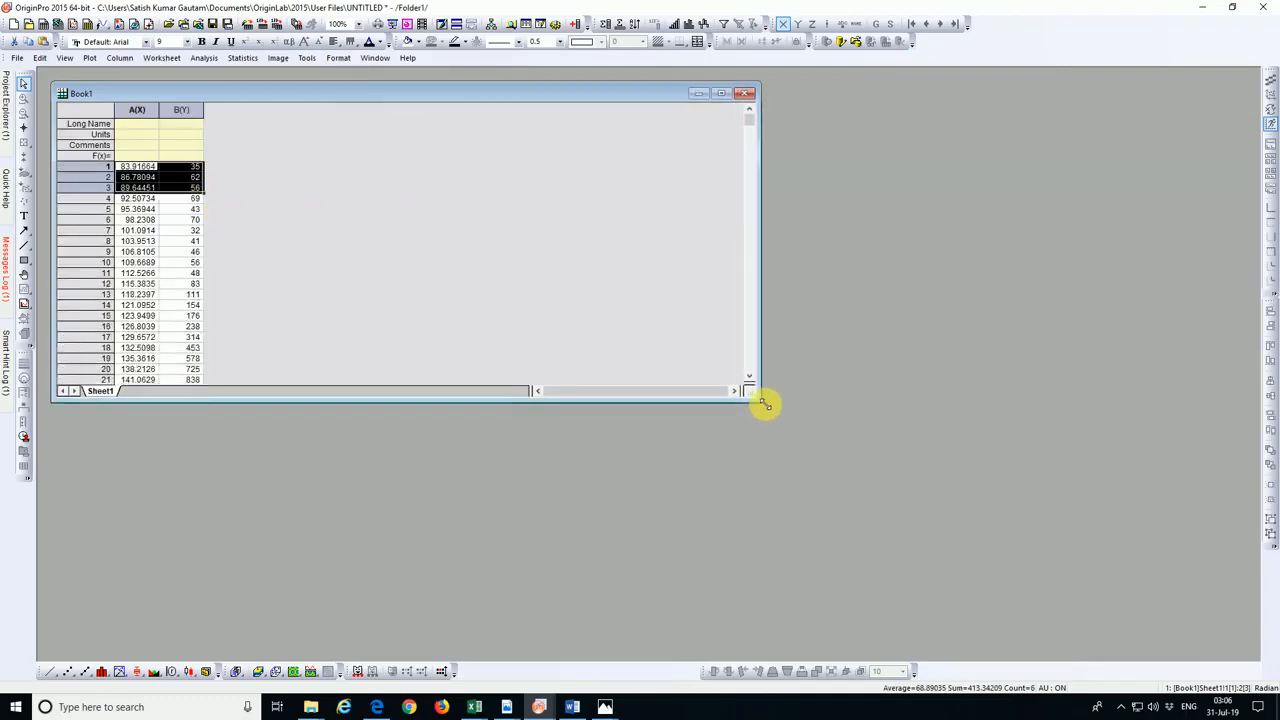
Add eight new columns to the end of the Book1 worksheet
{"action": "left_click", "coordinate": [119, 57]}
{"action": "left_click", "coordinate": [168, 127]}
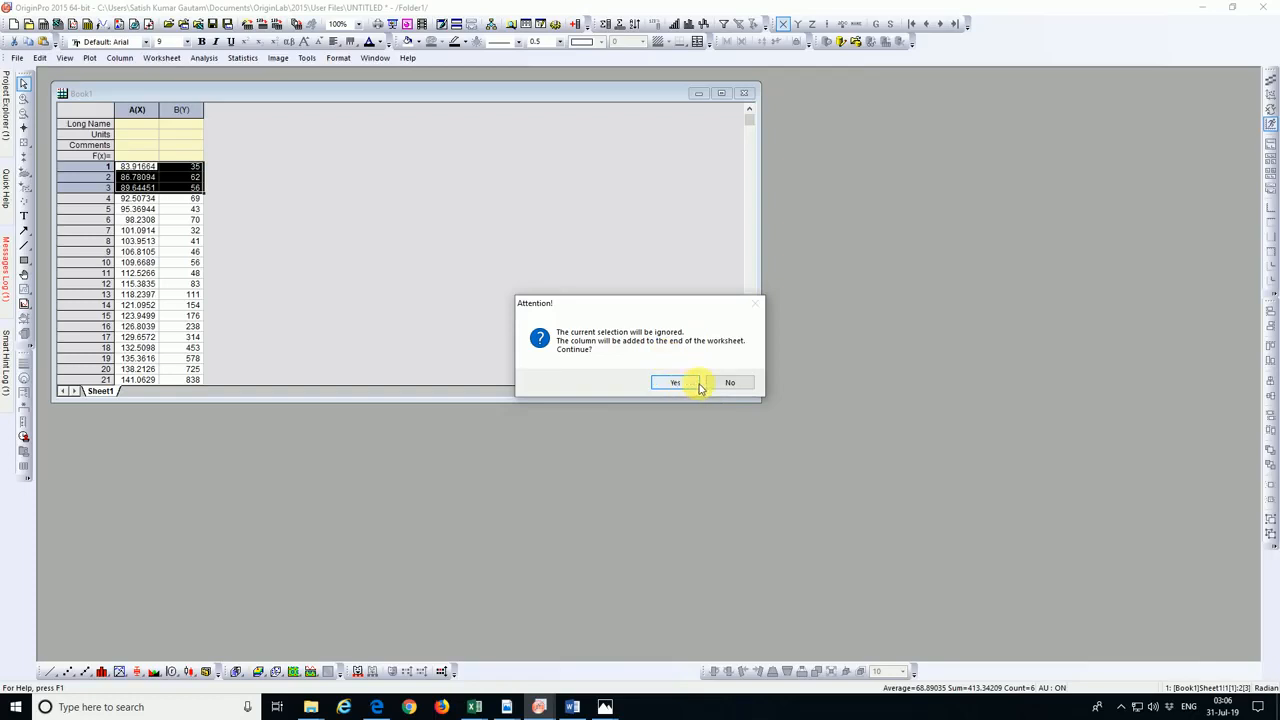
{"action": "left_click", "coordinate": [676, 383]}
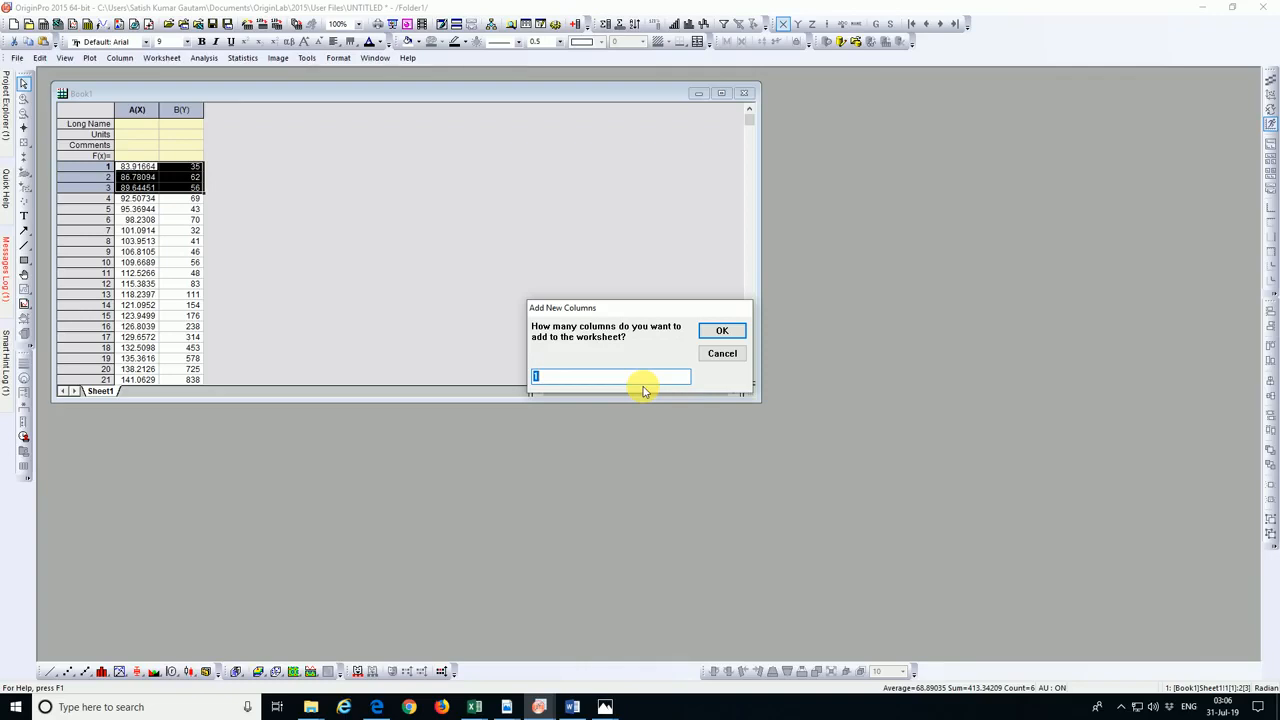
{"action": "left_click", "coordinate": [740, 331]}
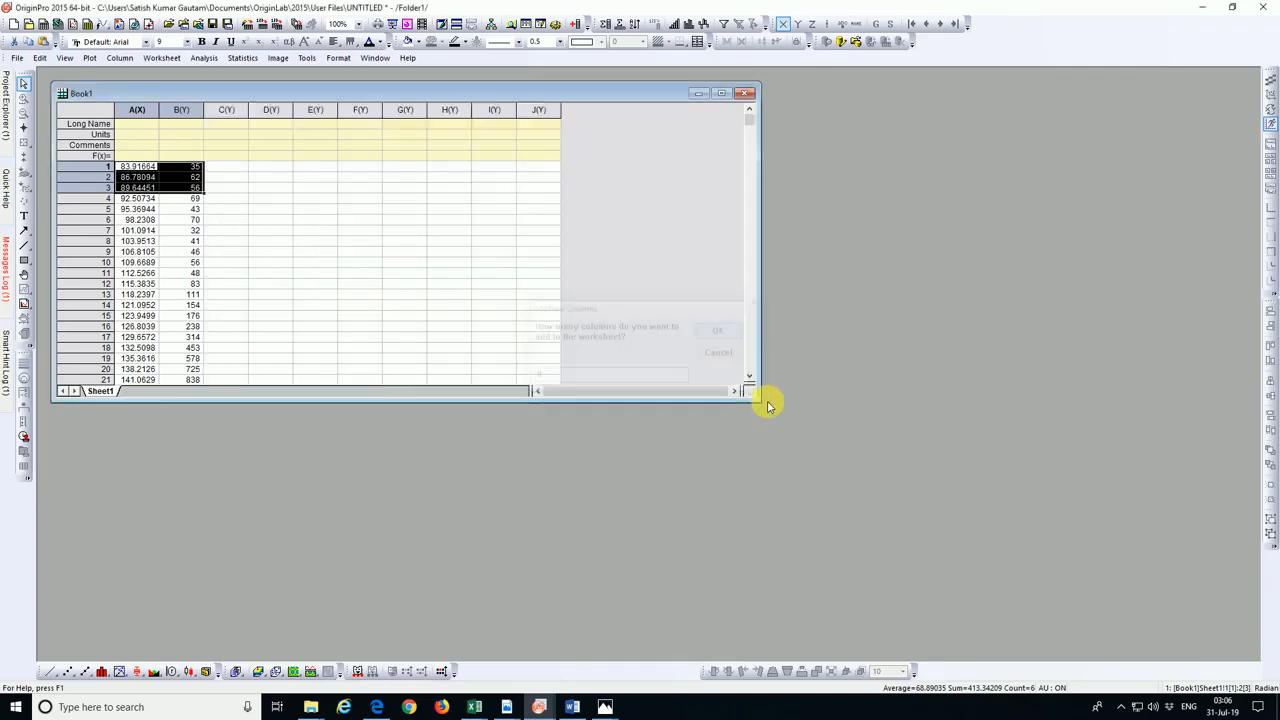
Set worksheet columns C and E as X columns
{"action": "left_click", "coordinate": [226, 112]}
{"action": "right_click", "coordinate": [226, 112]}
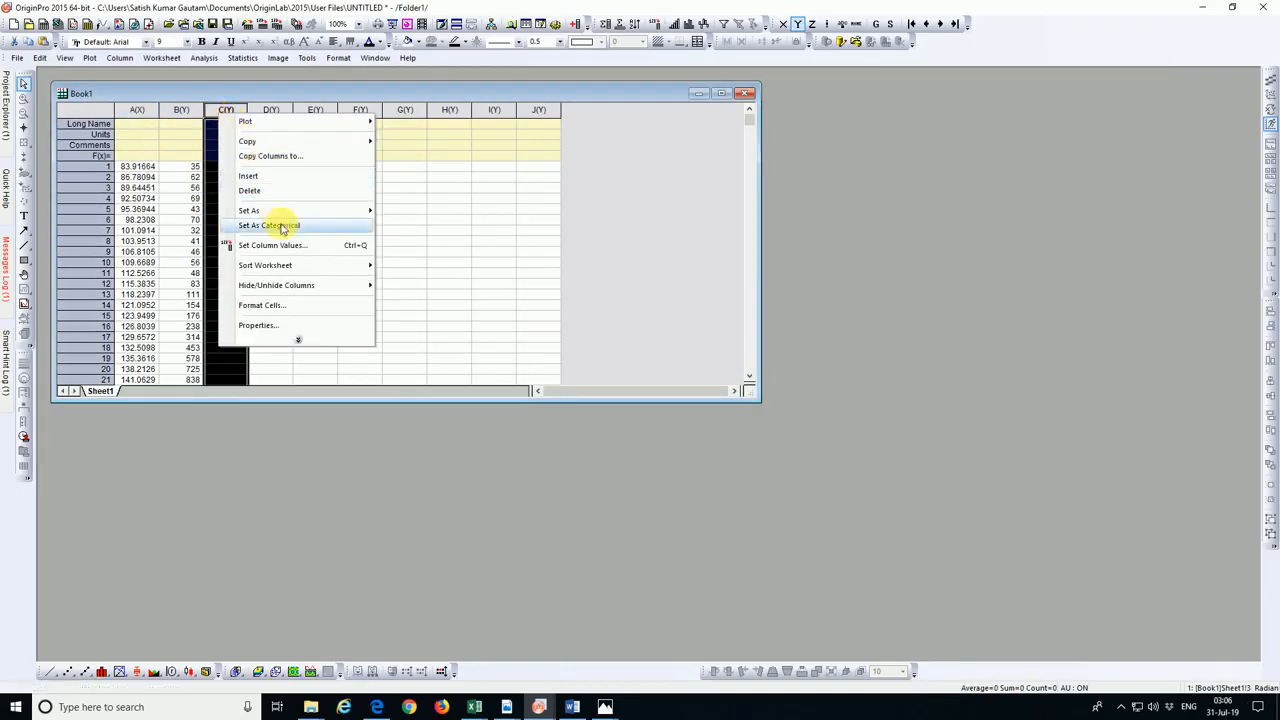
{"action": "mouse_move", "coordinate": [295, 211]}
{"action": "left_click", "coordinate": [421, 210]}
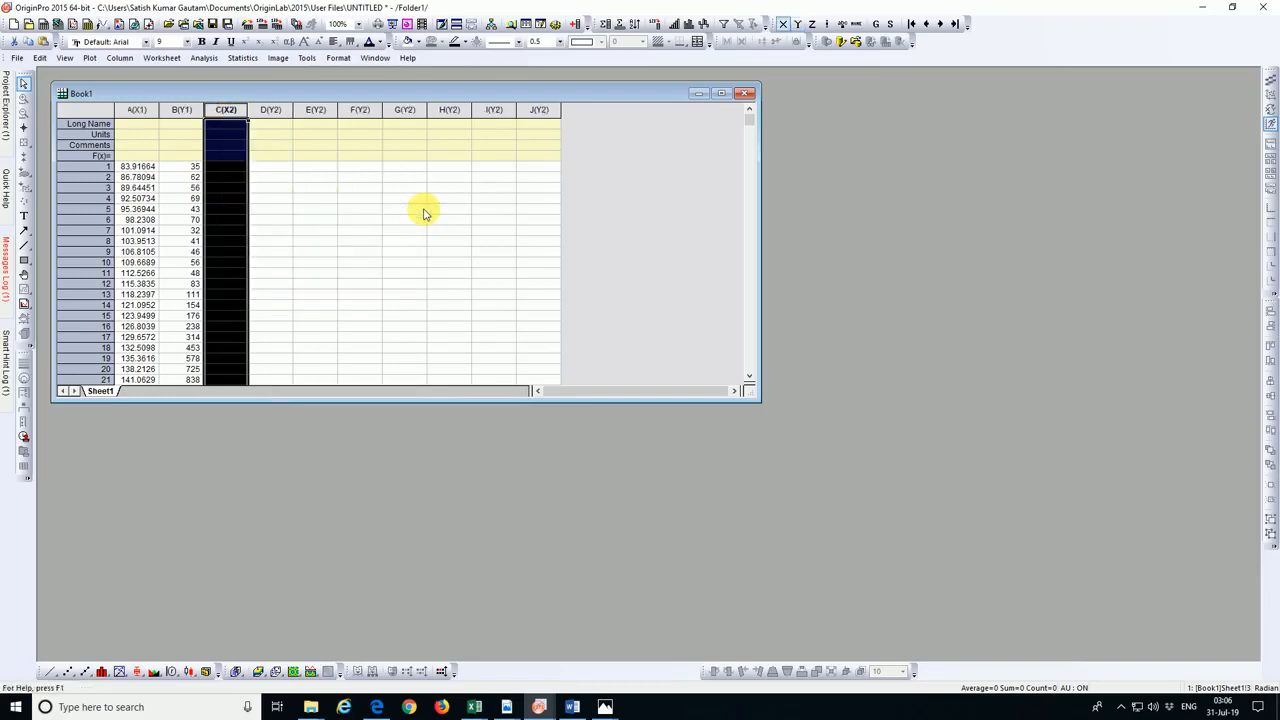
{"action": "left_click", "coordinate": [317, 113]}
{"action": "right_click", "coordinate": [317, 113]}
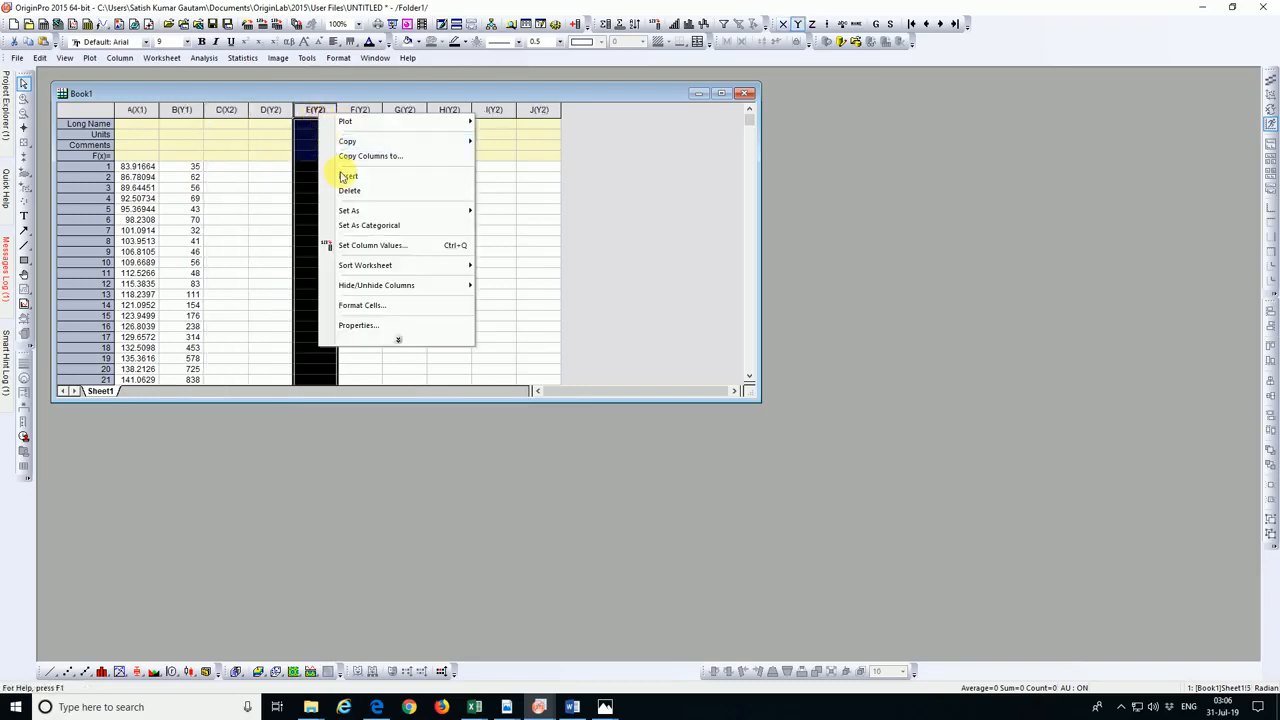
{"action": "left_click", "coordinate": [509, 212]}
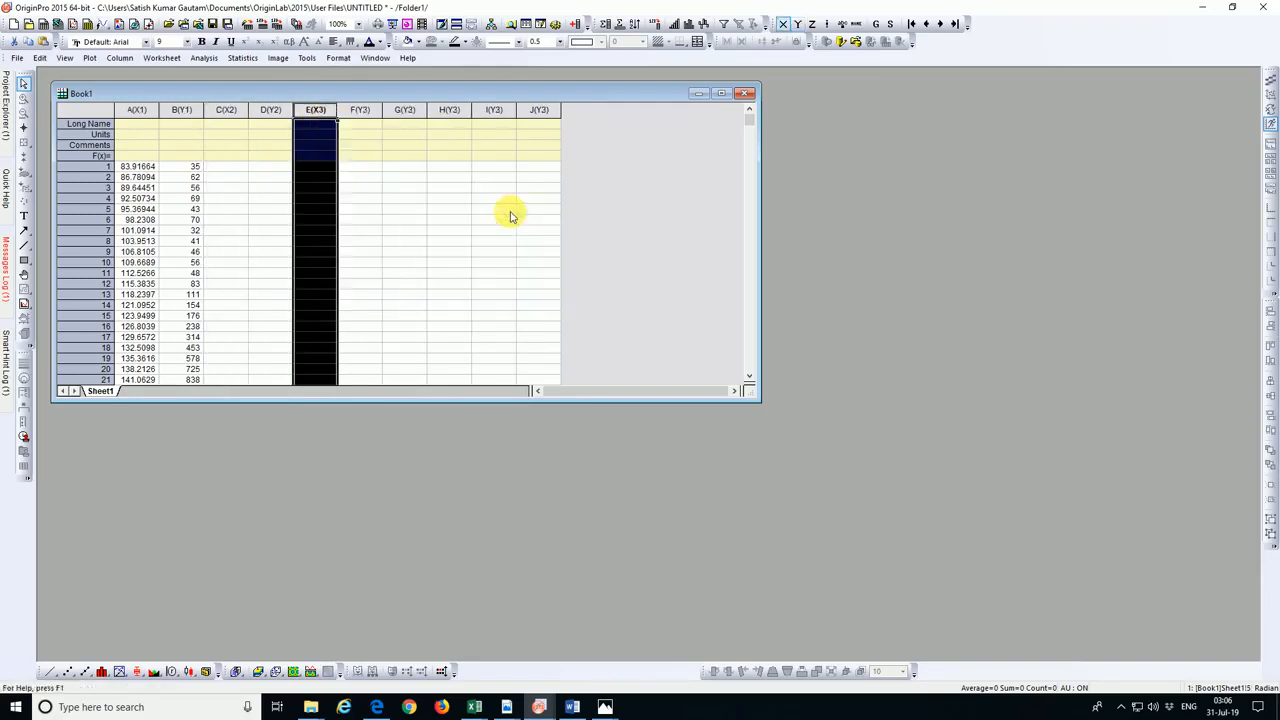
Set worksheet columns G and I as X columns
{"action": "left_click", "coordinate": [406, 114]}
{"action": "right_click", "coordinate": [406, 114]}
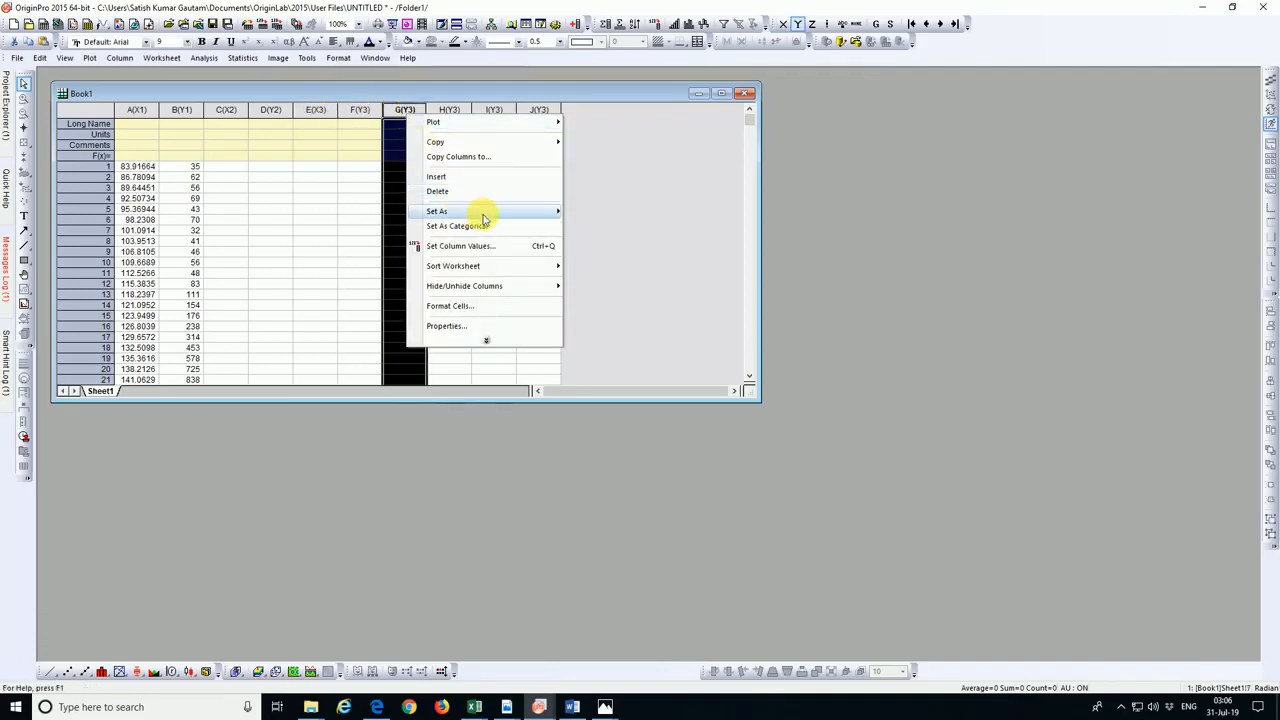
{"action": "left_click", "coordinate": [581, 211]}
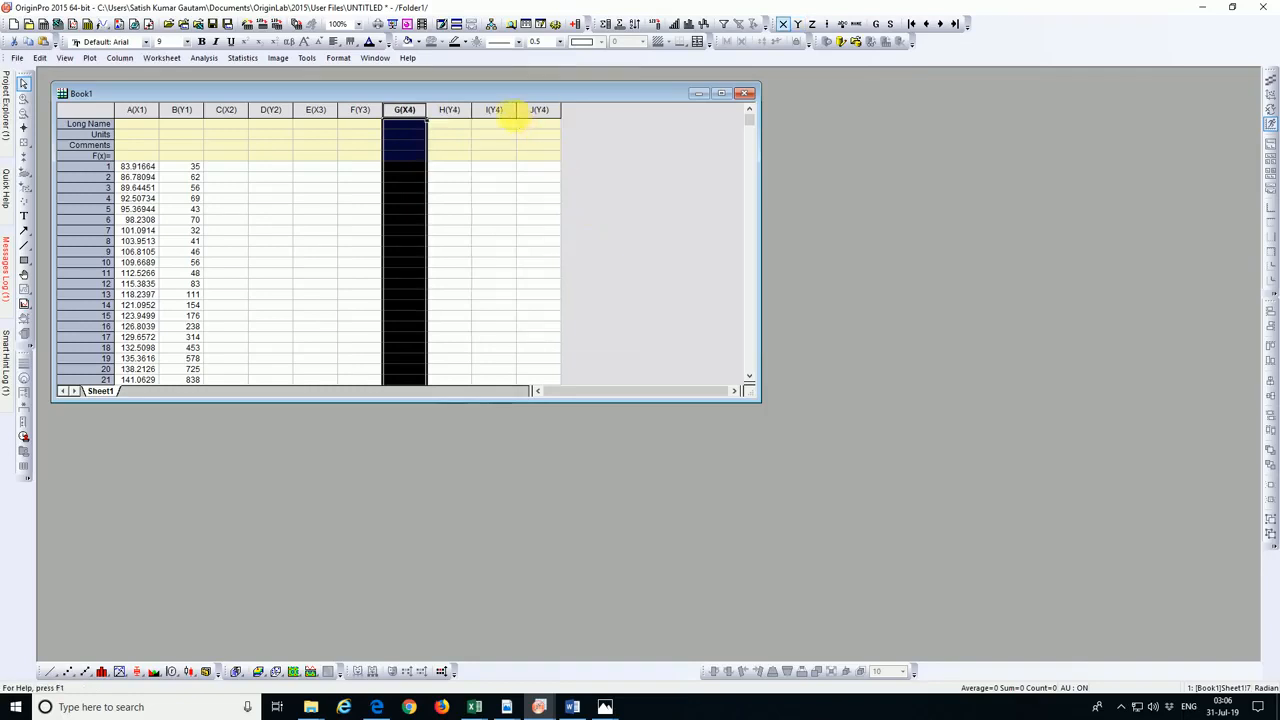
{"action": "left_click", "coordinate": [494, 110]}
{"action": "right_click", "coordinate": [496, 113]}
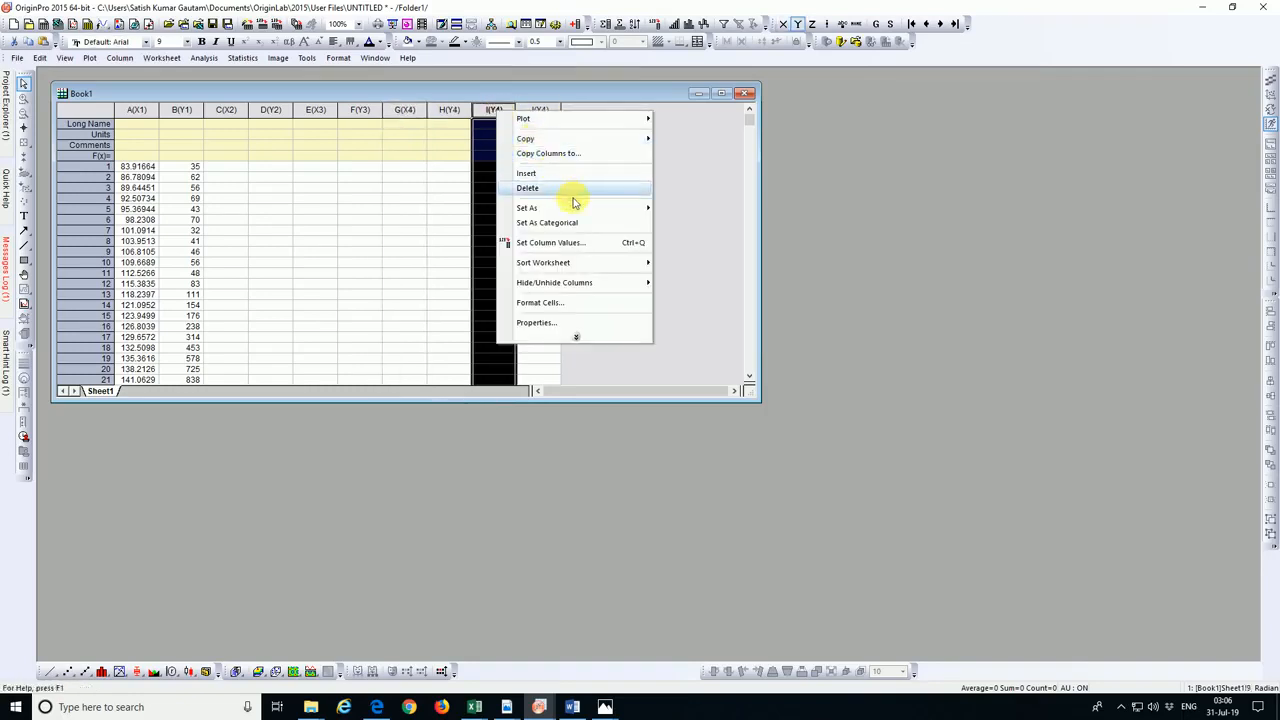
{"action": "mouse_move", "coordinate": [626, 209]}
{"action": "left_click", "coordinate": [680, 214]}
{"action": "left_click", "coordinate": [650, 181]}
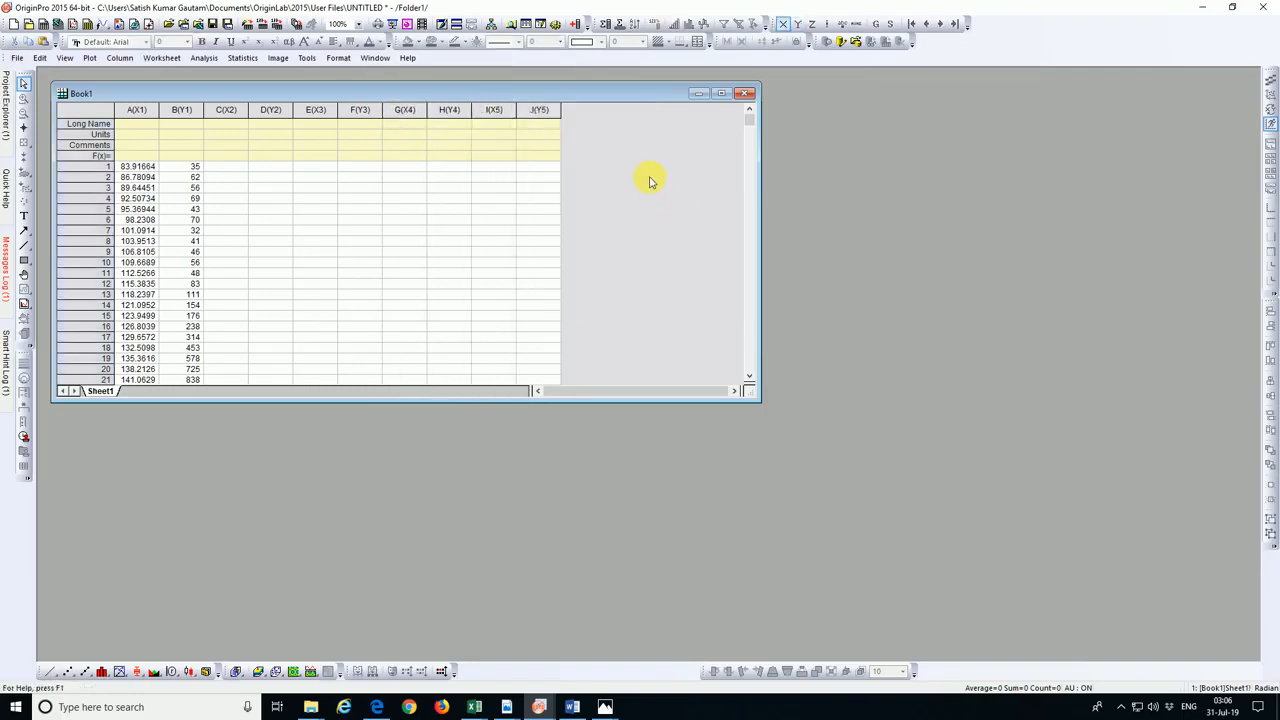
Select the first cells of columns C and D in Book1 and copy the complete Normalized-1 data from the Excel DATA-1 sheet
{"action": "left_click_drag", "start_coordinate": [222, 171], "coordinate": [278, 179]}
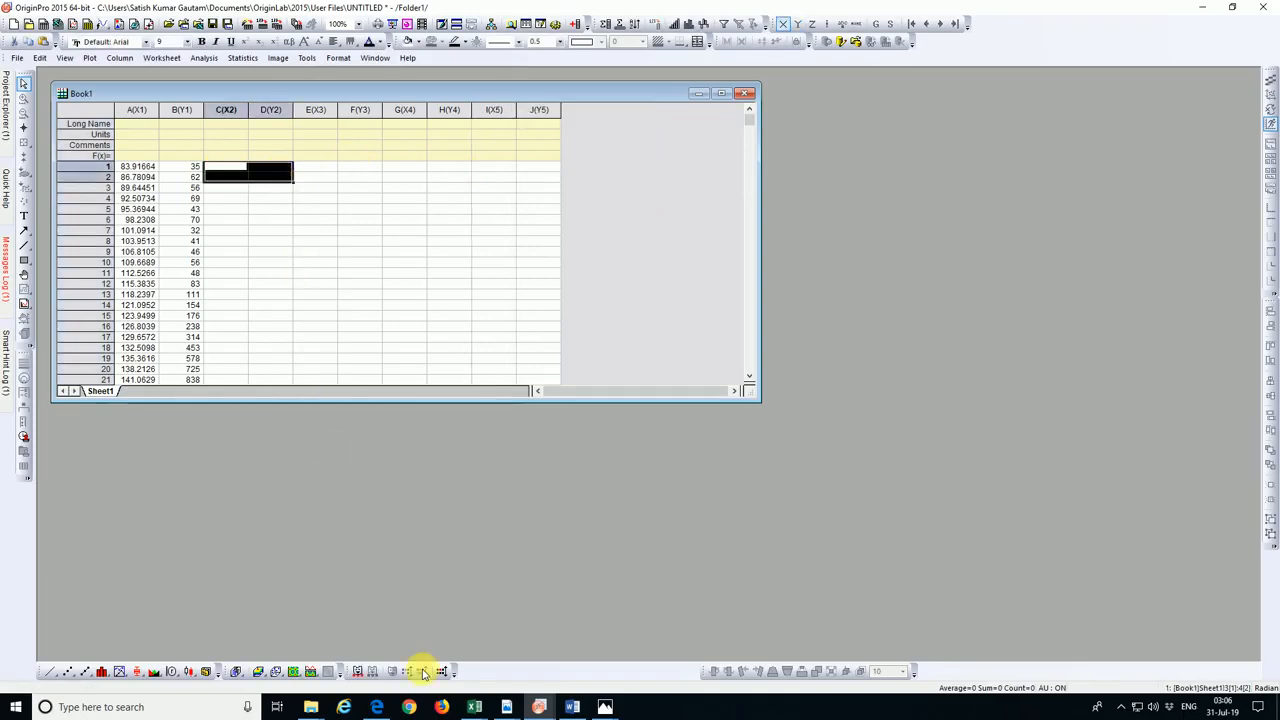
{"action": "mouse_move", "coordinate": [489, 707]}
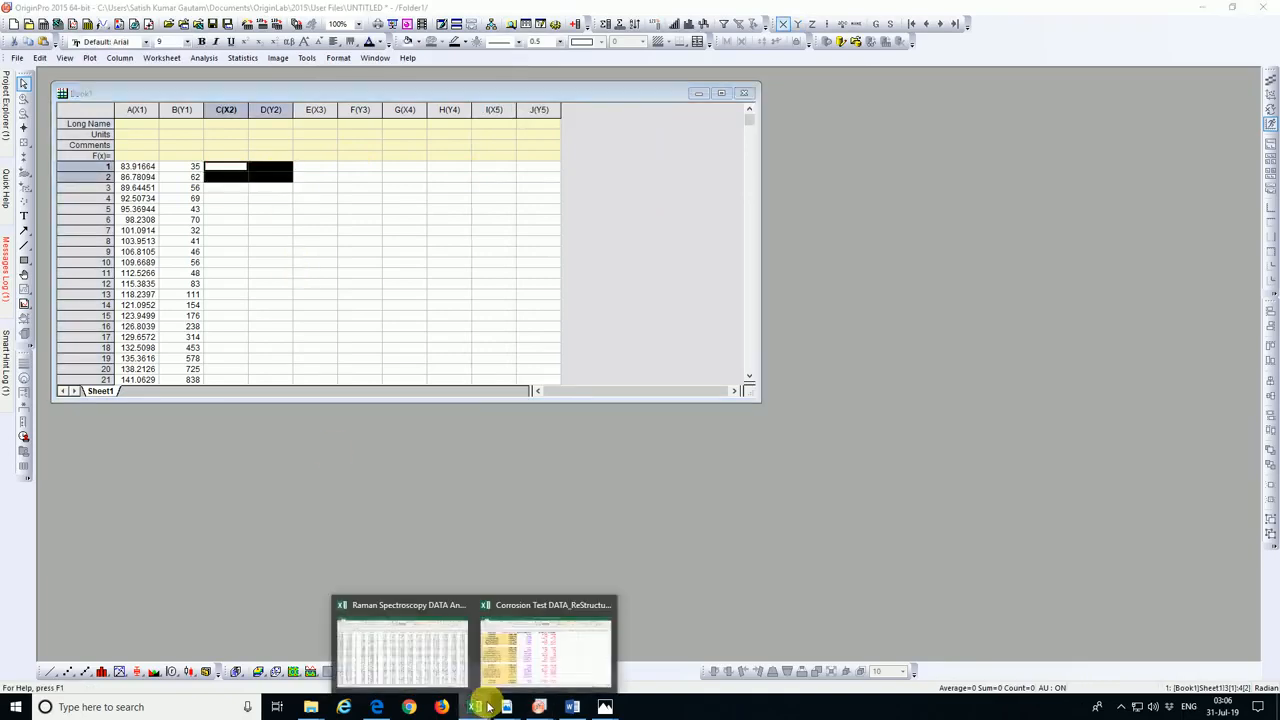
{"action": "left_click", "coordinate": [423, 643]}
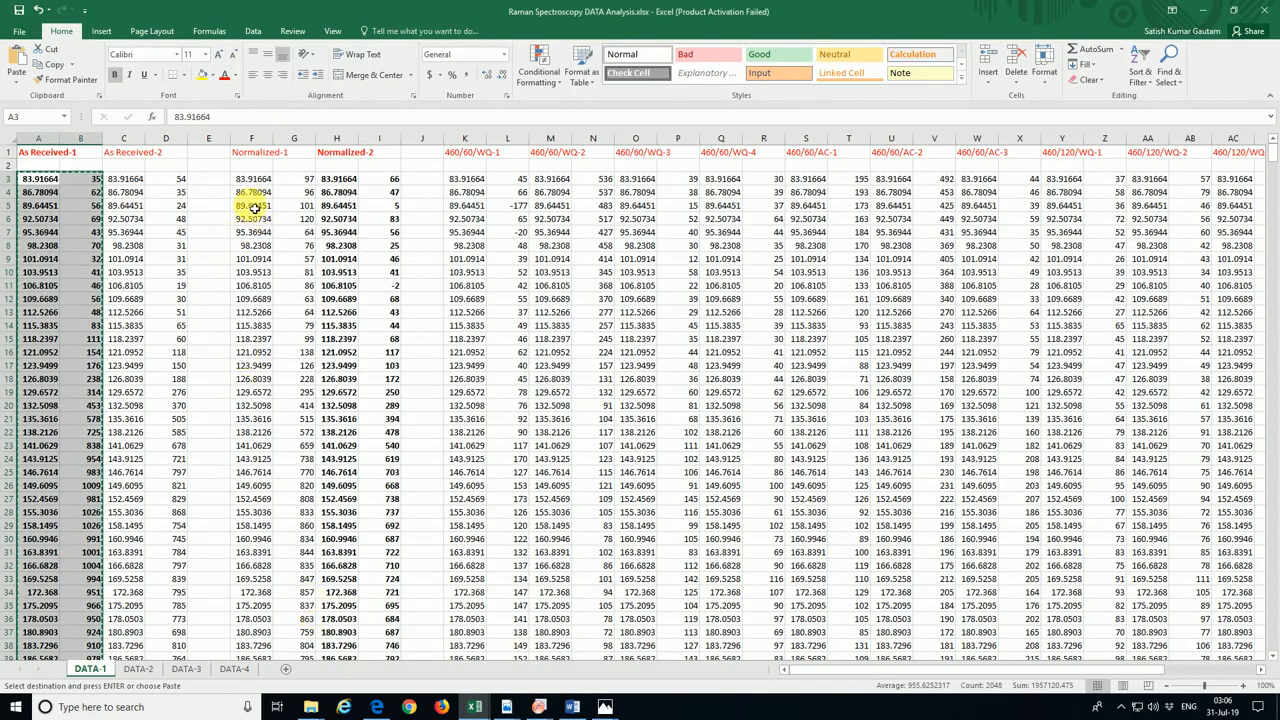
{"action": "left_click_drag", "start_coordinate": [252, 179], "coordinate": [305, 222]}
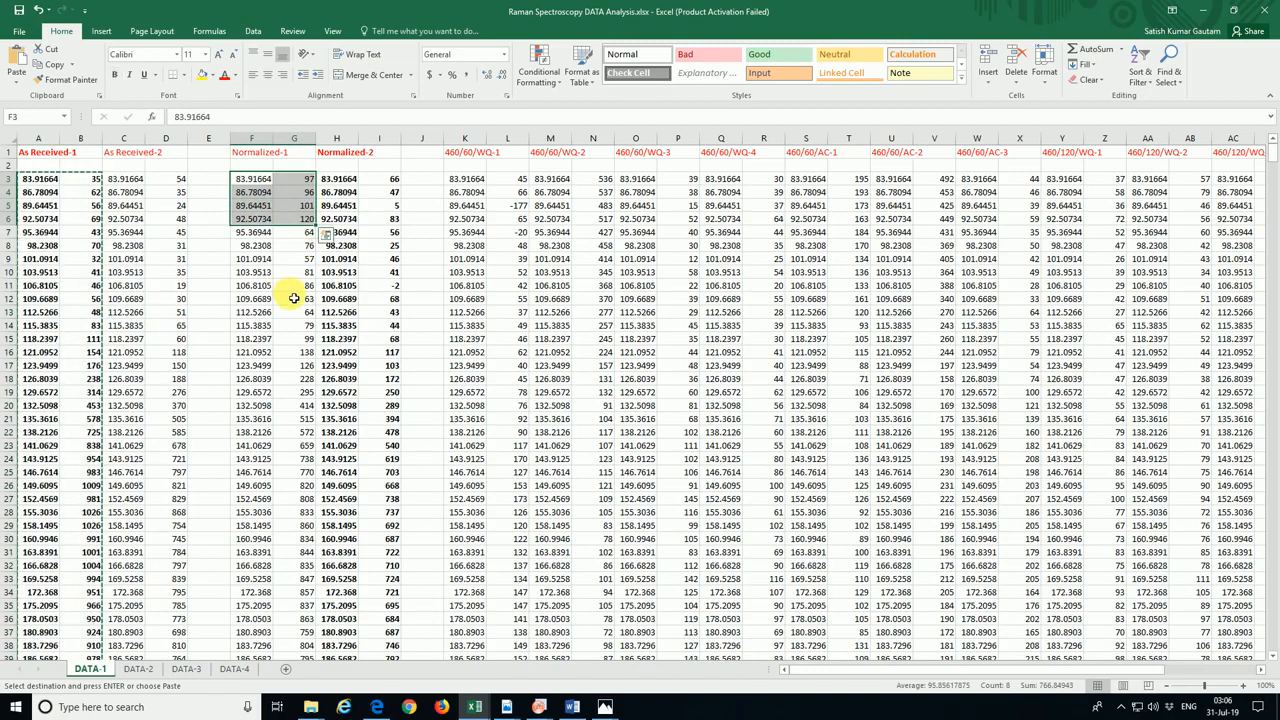
{"action": "key", "text": "ctrl+shift+Down"}
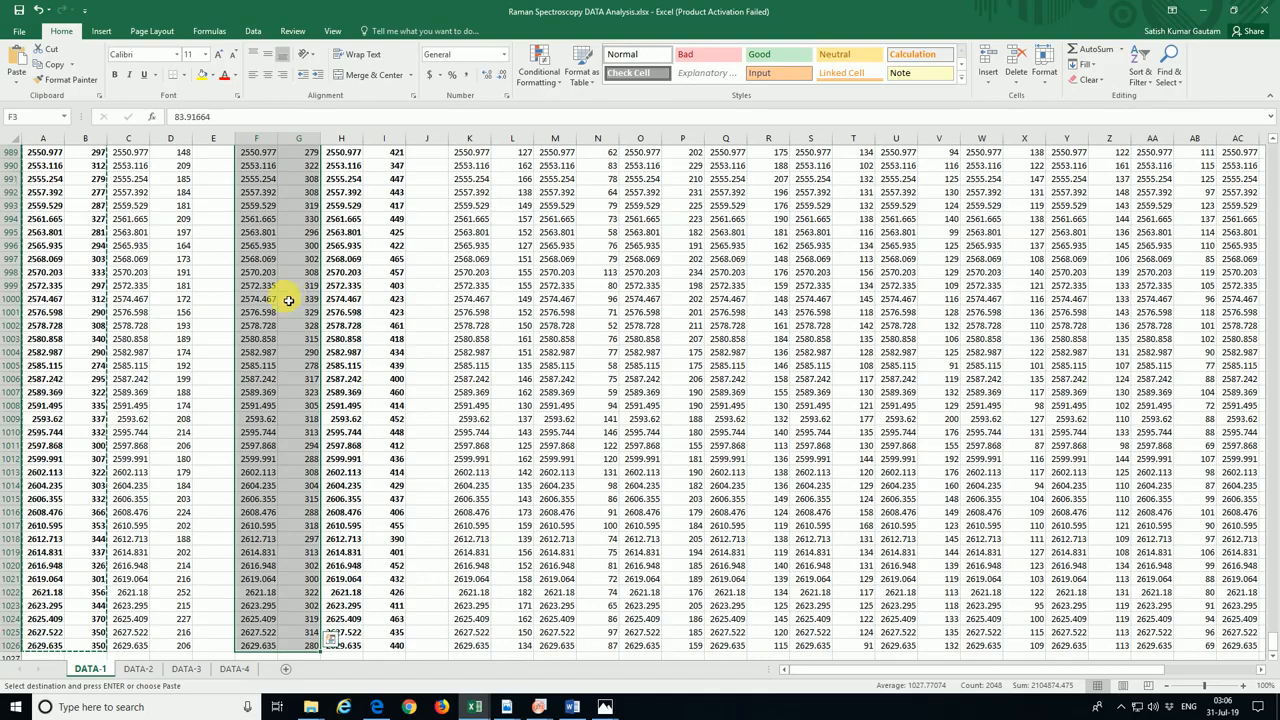
{"action": "scroll", "coordinate": [285, 300], "scroll_direction": "down", "scroll_amount": 2}
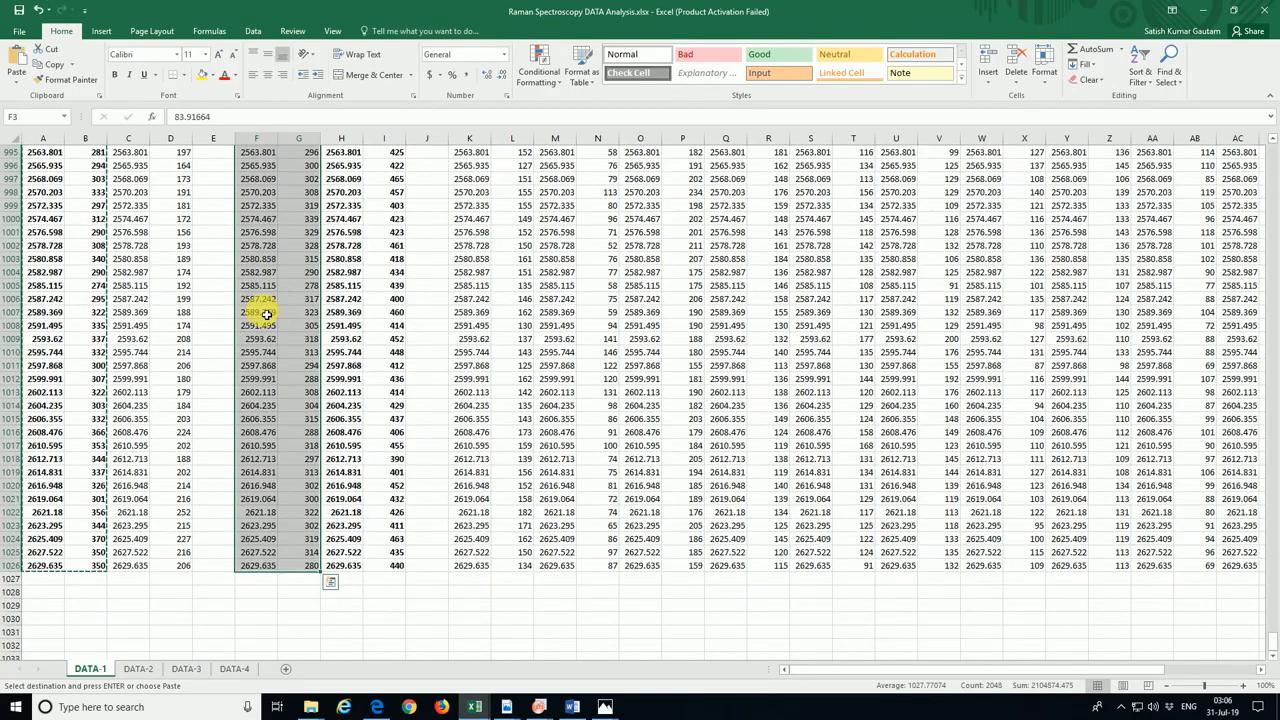
{"action": "key", "text": "ctrl+c"}
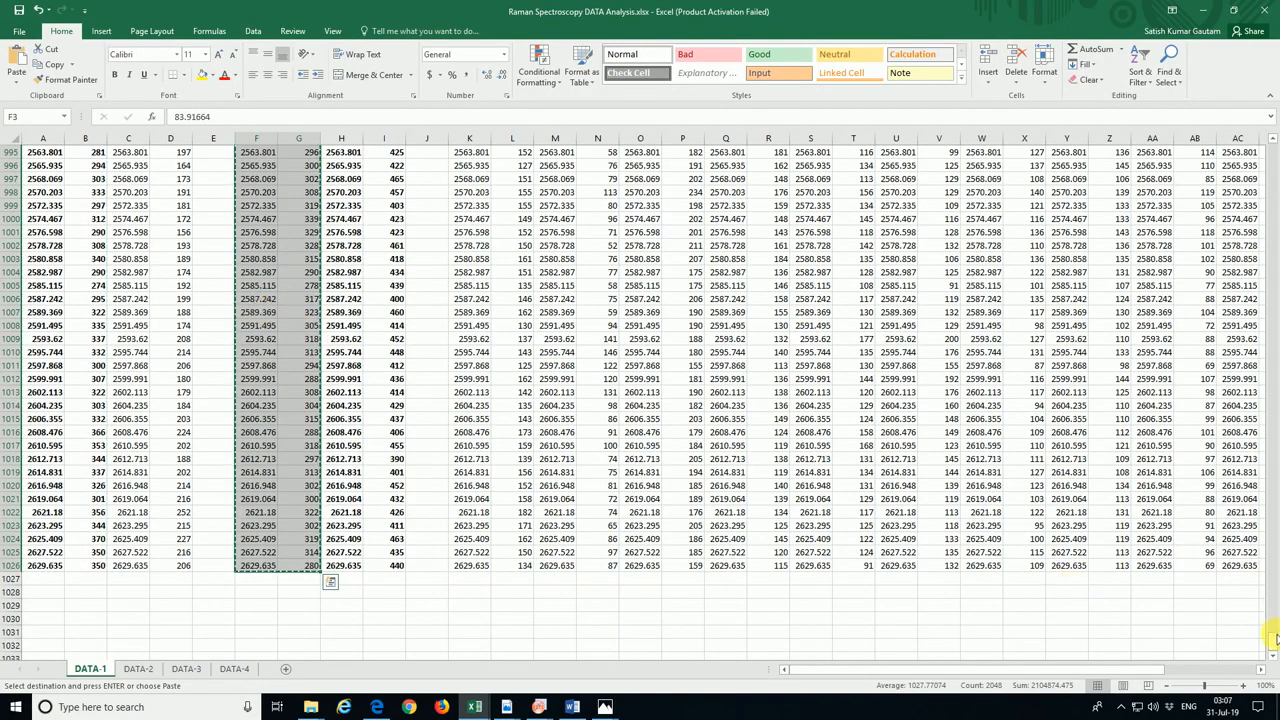
Switch to OriginPro and paste the copied Normalized-1 data into columns C and D of Book1
{"action": "left_click_drag", "start_coordinate": [1275, 638], "coordinate": [1270, 138]}
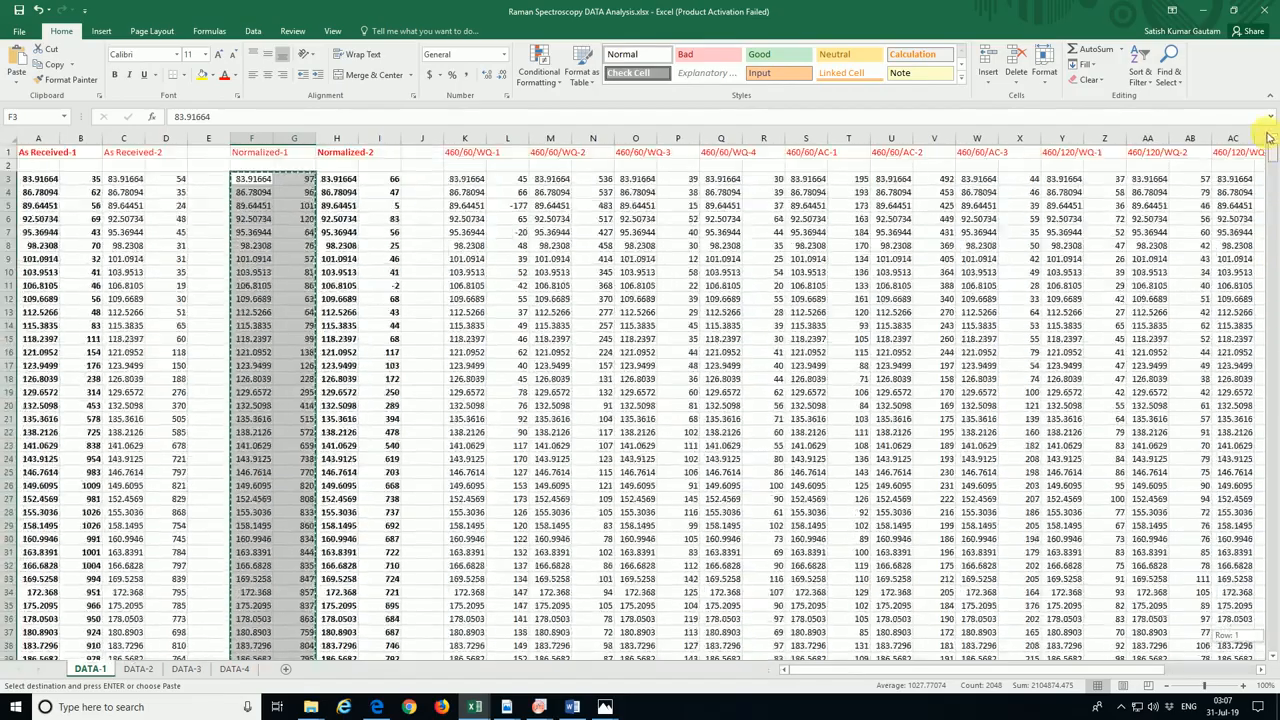
{"action": "left_click", "coordinate": [539, 707]}
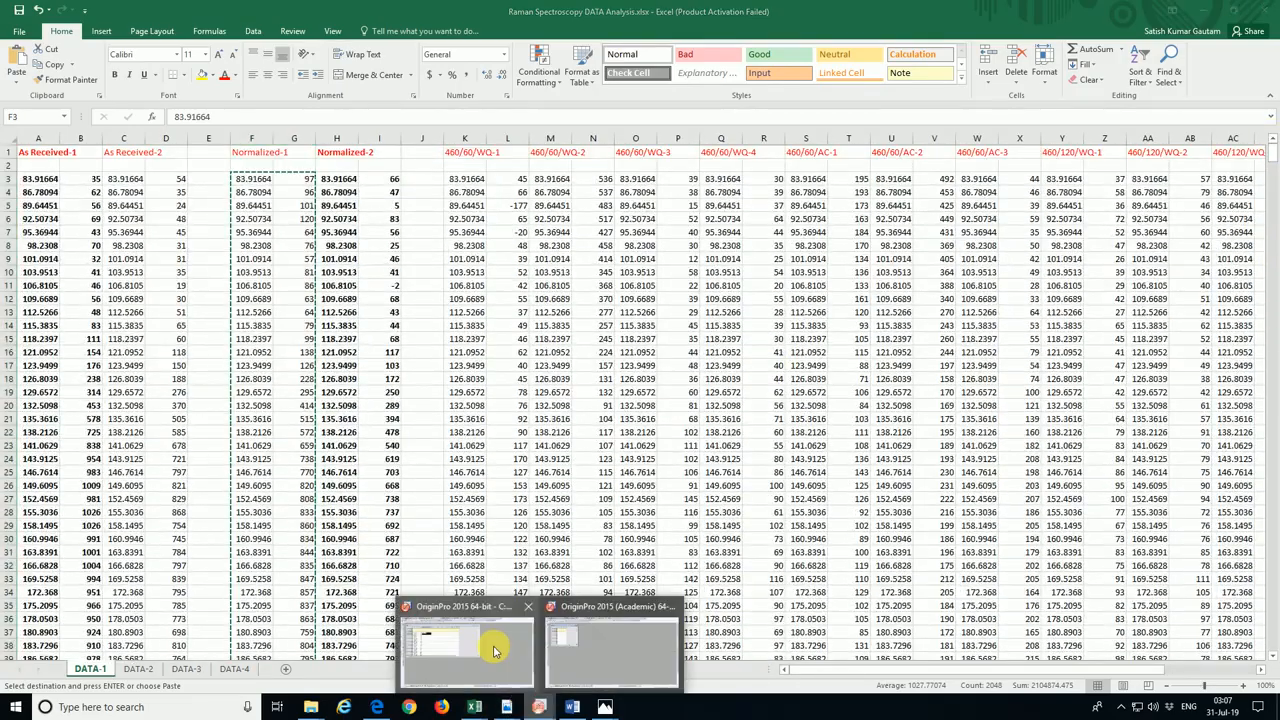
{"action": "left_click", "coordinate": [493, 651]}
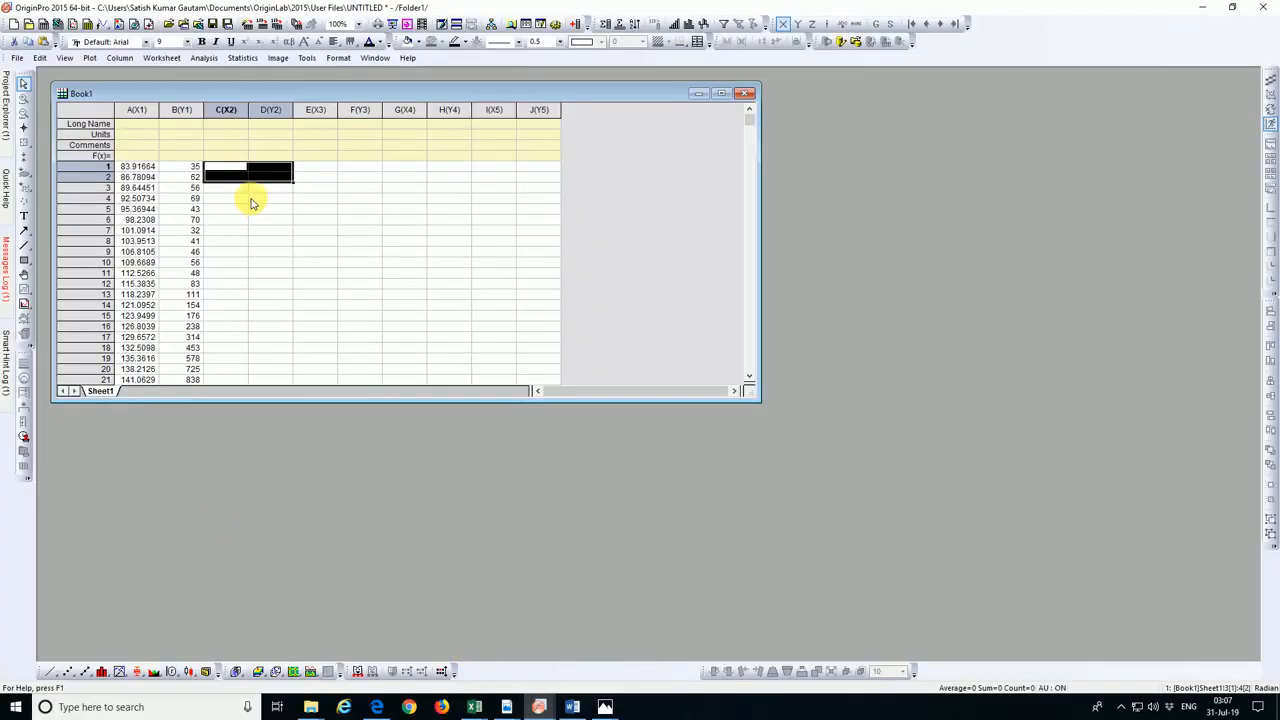
{"action": "key", "text": "ctrl+v"}
Select the first cells of Book1 columns E and F, and copy the complete 1050_410_WQ_TMP_20Min data in columns O and P of the Excel DATA-4 sheet
{"action": "left_click_drag", "start_coordinate": [319, 168], "coordinate": [370, 200]}
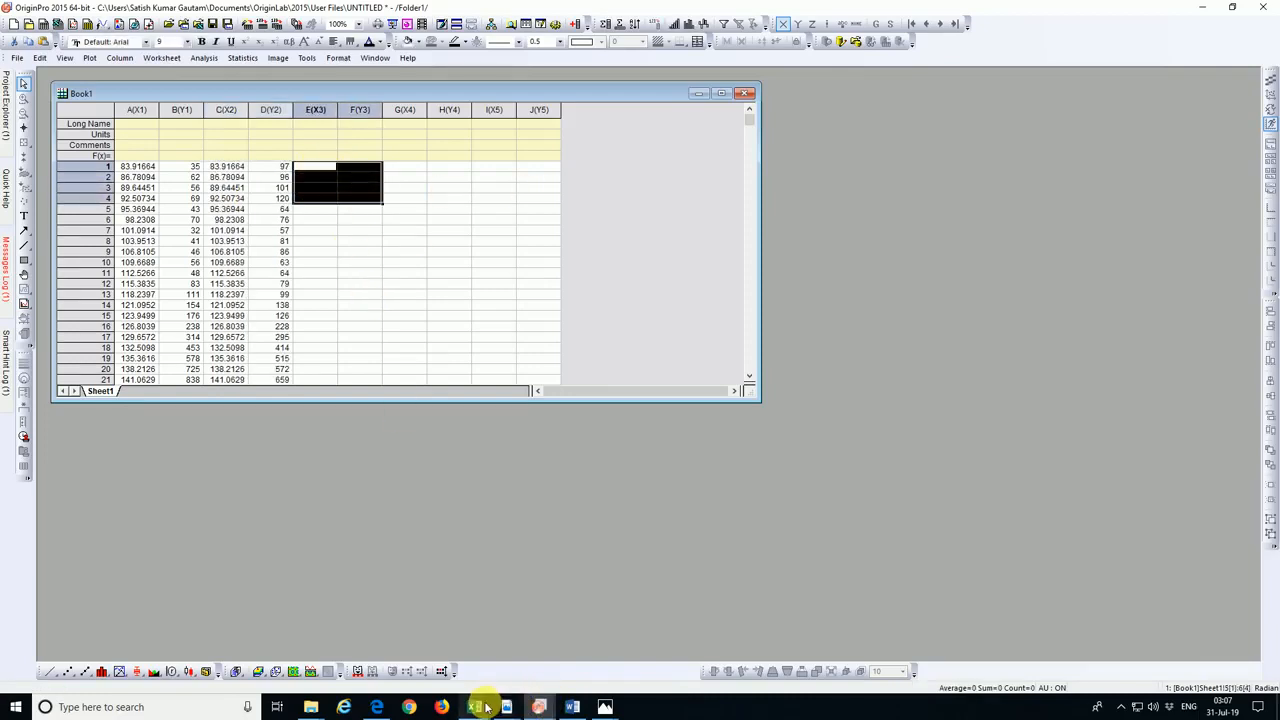
{"action": "mouse_move", "coordinate": [477, 703]}
{"action": "left_click", "coordinate": [445, 678]}
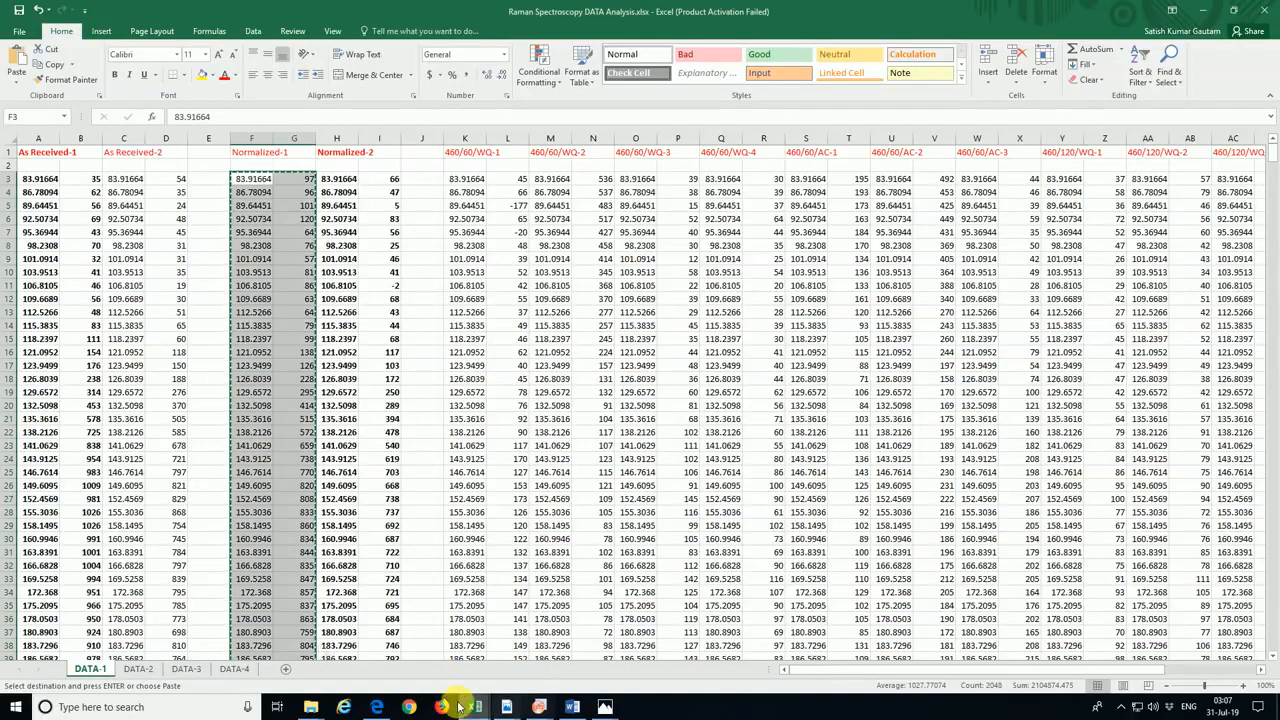
{"action": "left_click", "coordinate": [234, 667]}
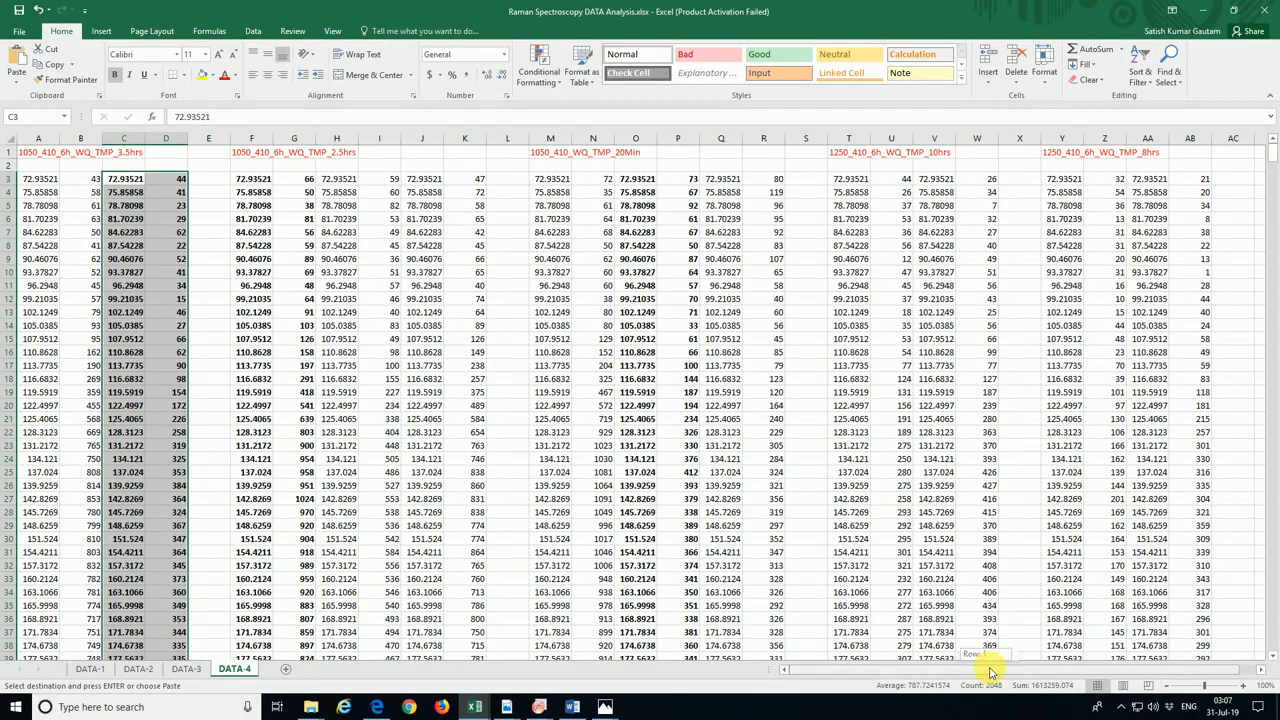
{"action": "scroll", "coordinate": [975, 655], "scroll_direction": "right", "scroll_amount": 1}
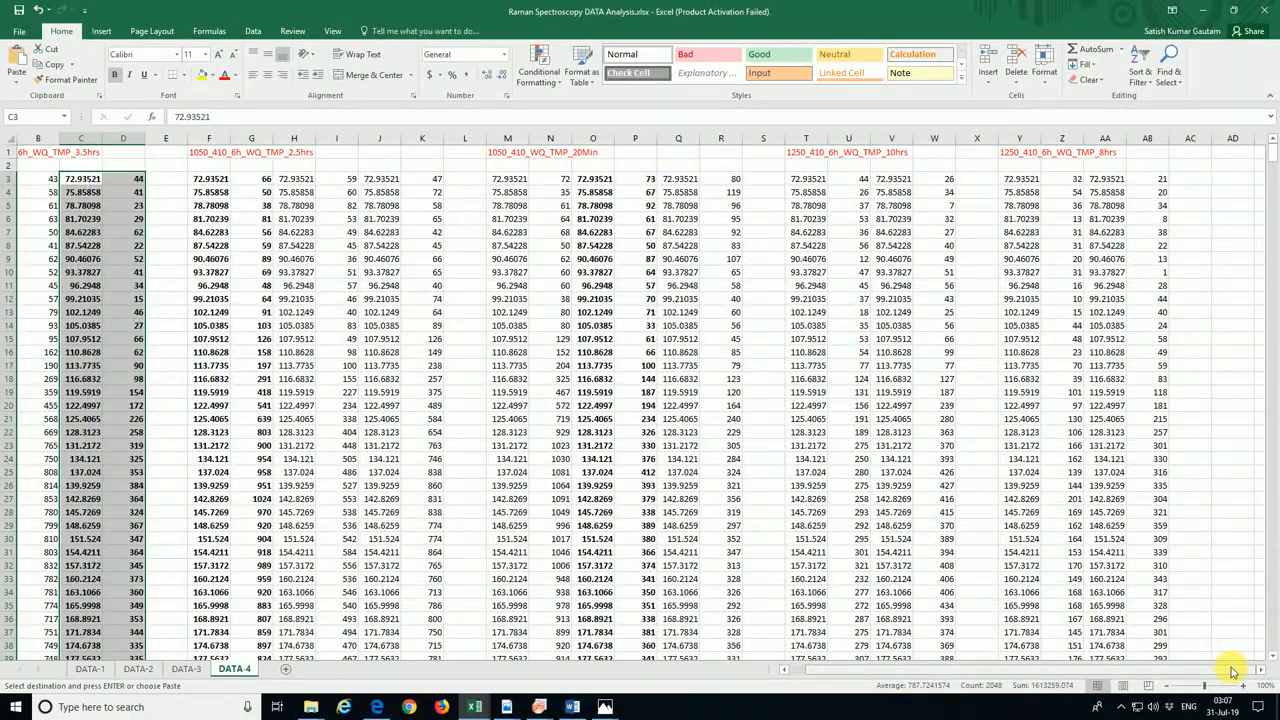
{"action": "left_click_drag", "start_coordinate": [1232, 670], "coordinate": [1137, 663]}
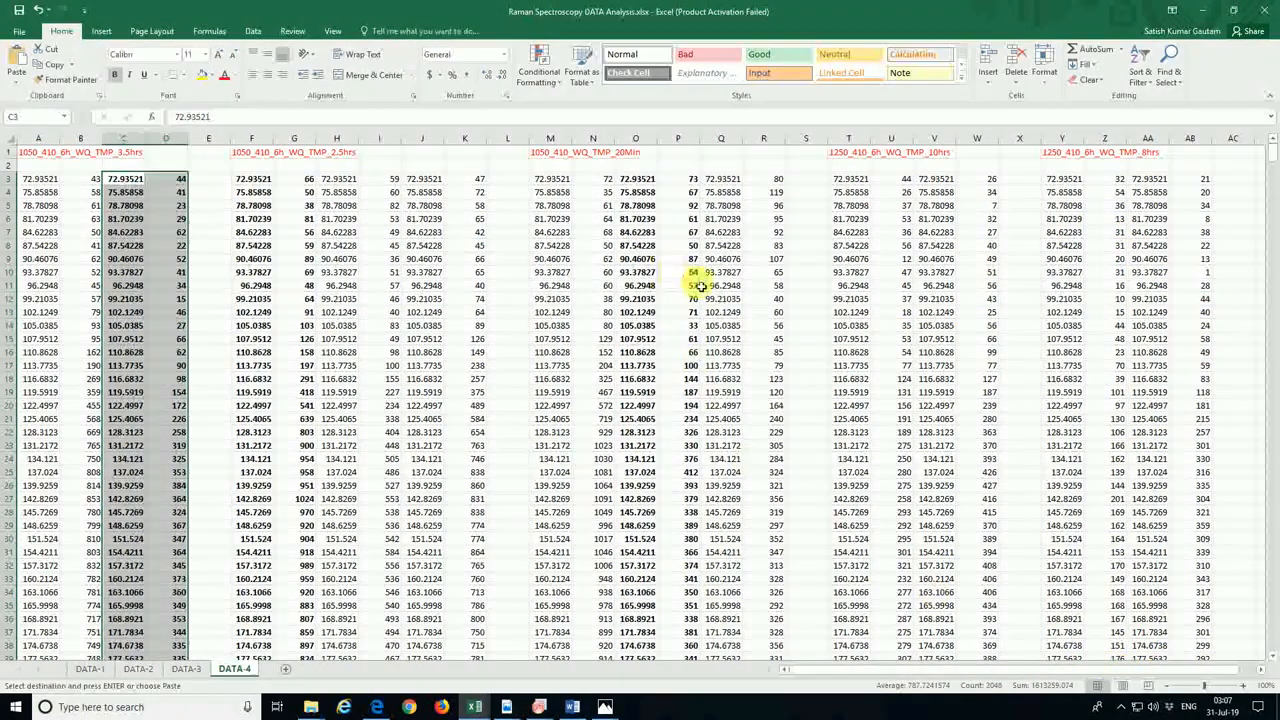
{"action": "left_click_drag", "start_coordinate": [636, 185], "coordinate": [684, 208]}
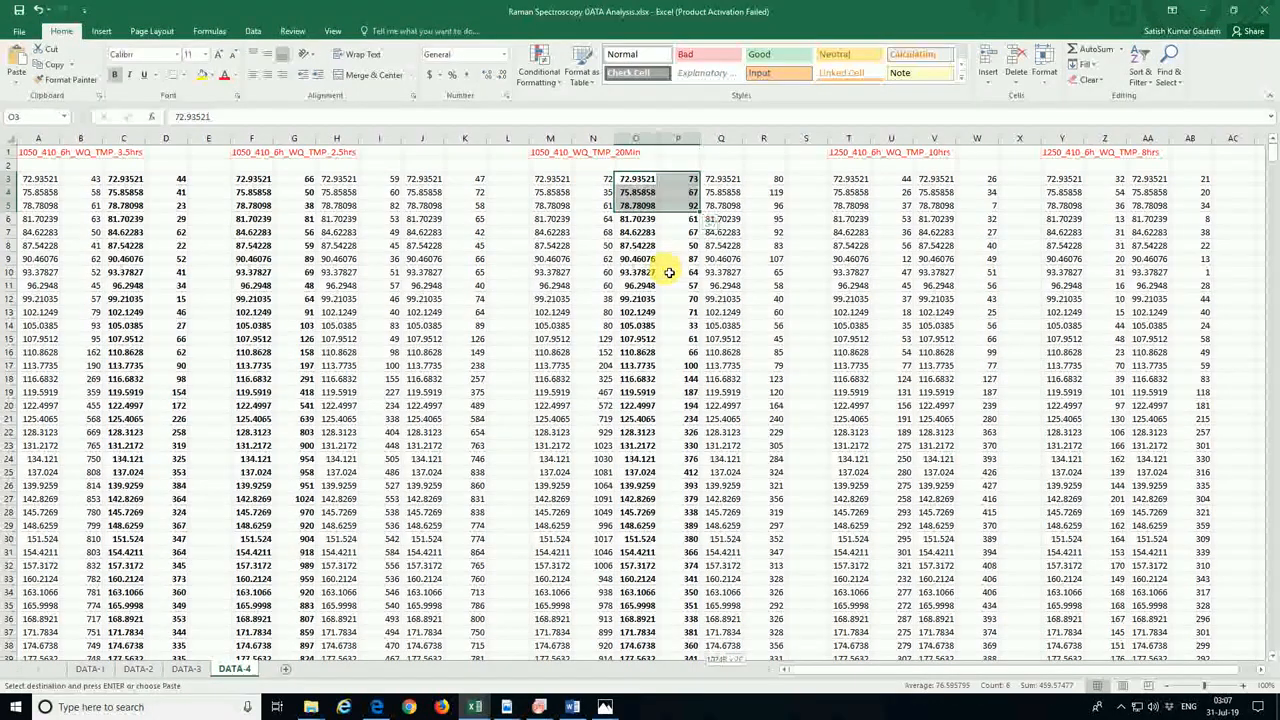
{"action": "key", "text": "ctrl+shift+Down"}
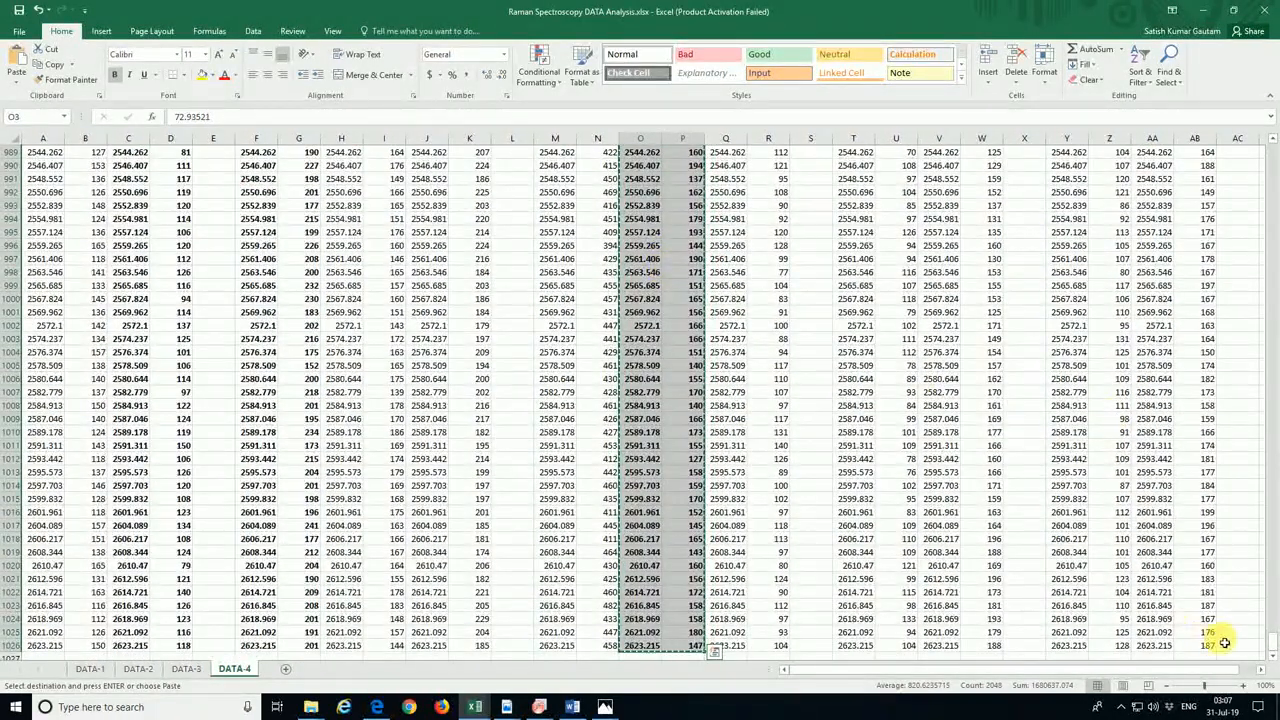
{"action": "left_click_drag", "start_coordinate": [1275, 648], "coordinate": [1270, 142]}
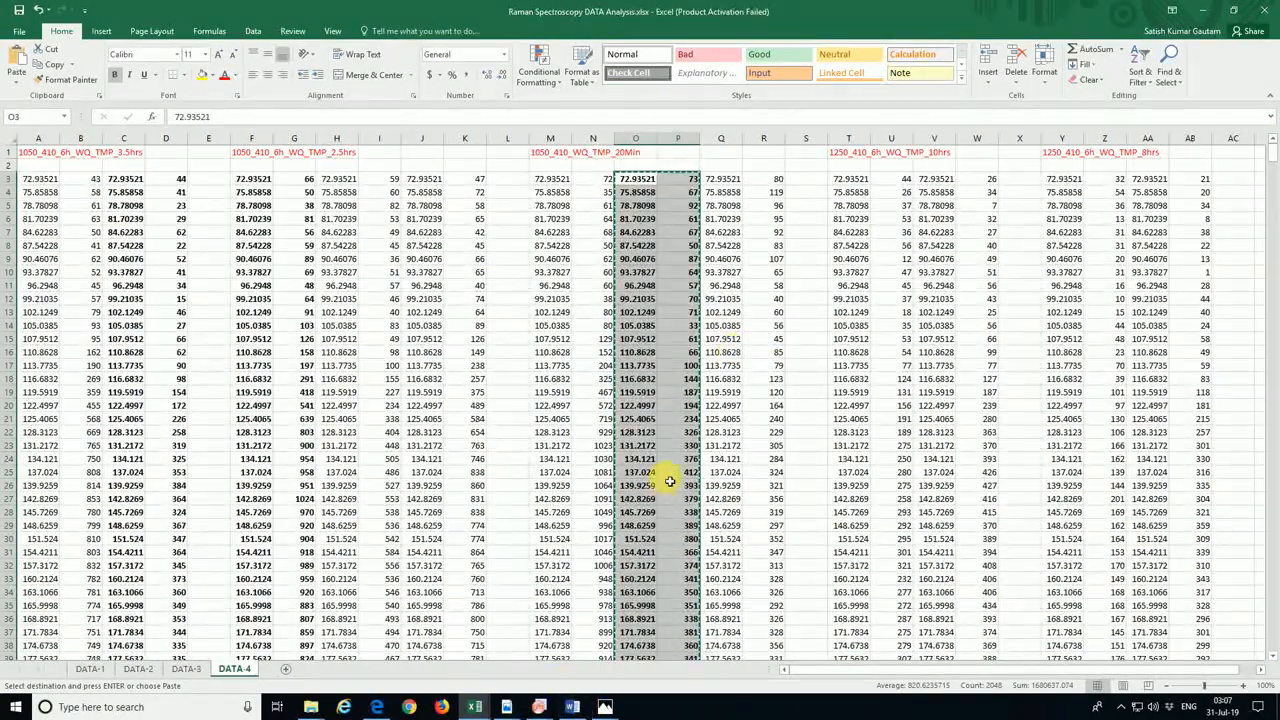
Switch to OriginPro and paste the copied 1050_410_WQ_TMP_20Min data into columns E and F of Book1
{"action": "mouse_move", "coordinate": [540, 707]}
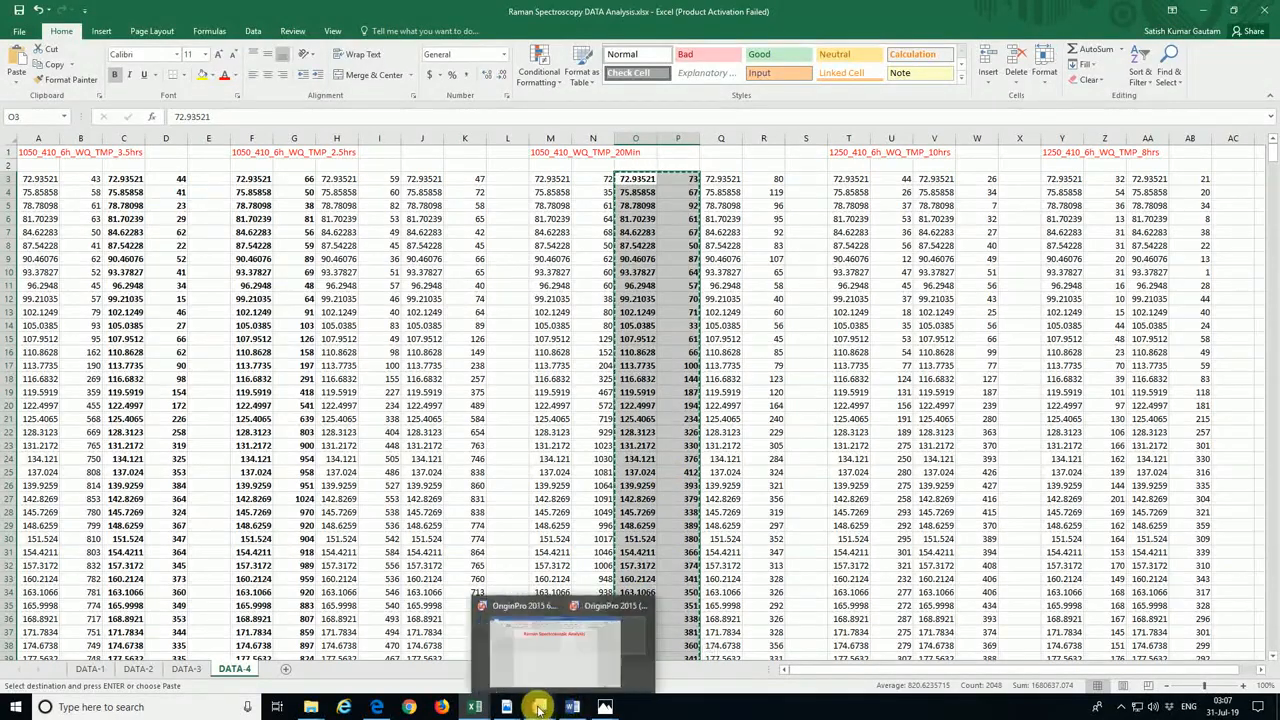
{"action": "left_click", "coordinate": [476, 652]}
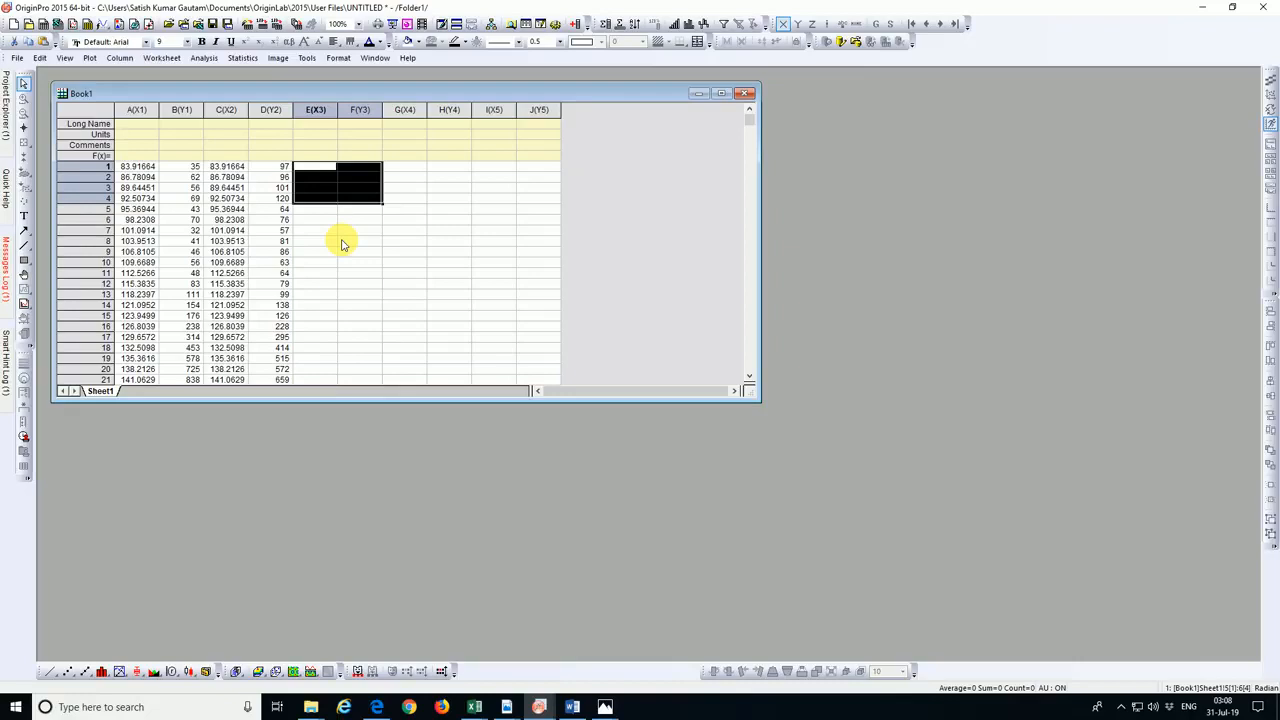
{"action": "key", "text": "ctrl+v"}
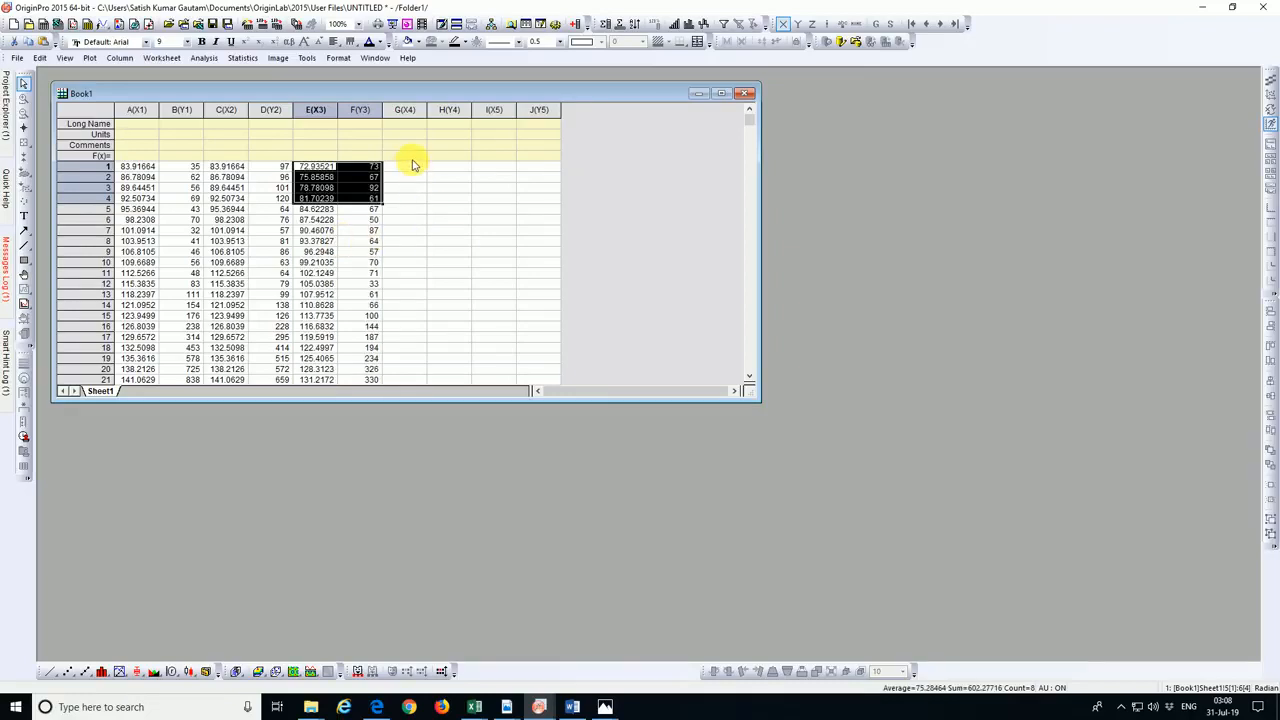
Select the first cells of Book1 columns G and H, and copy the complete 1050_410_6h_WQ_TMP_2.5hrs data in columns F and G of Excel's DATA-4 sheet
{"action": "left_click_drag", "start_coordinate": [413, 166], "coordinate": [457, 191]}
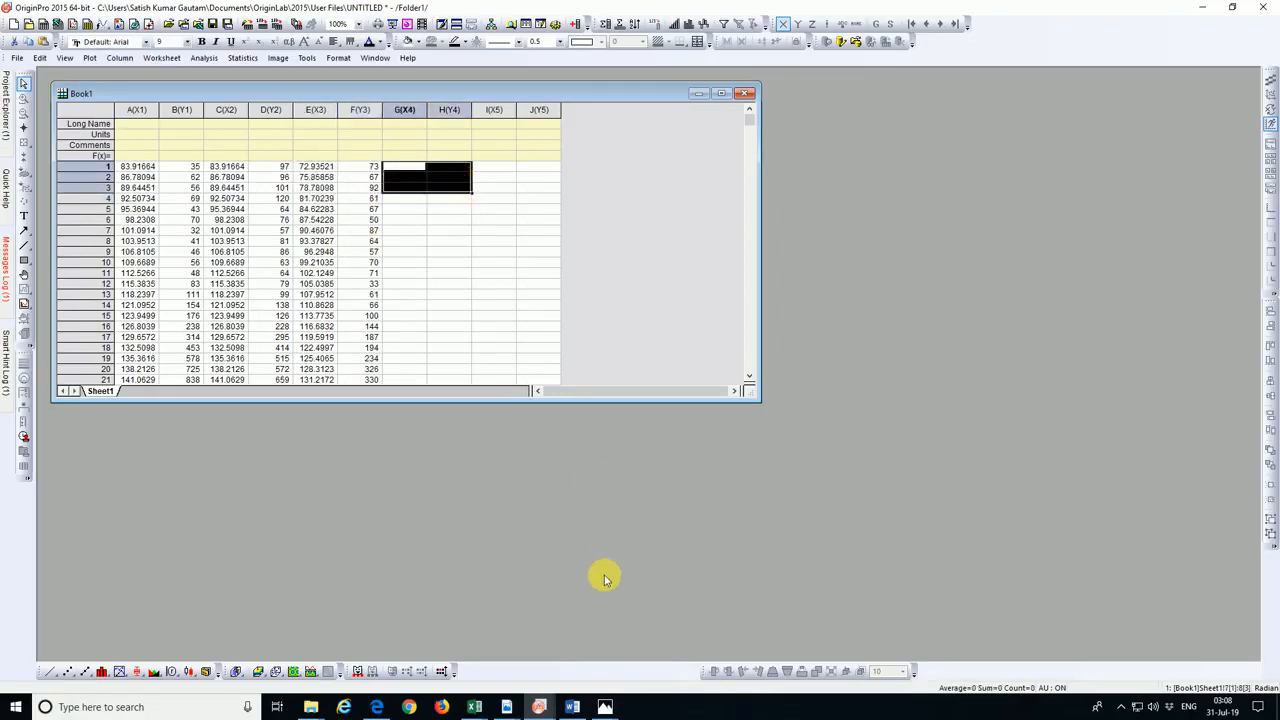
{"action": "mouse_move", "coordinate": [473, 705]}
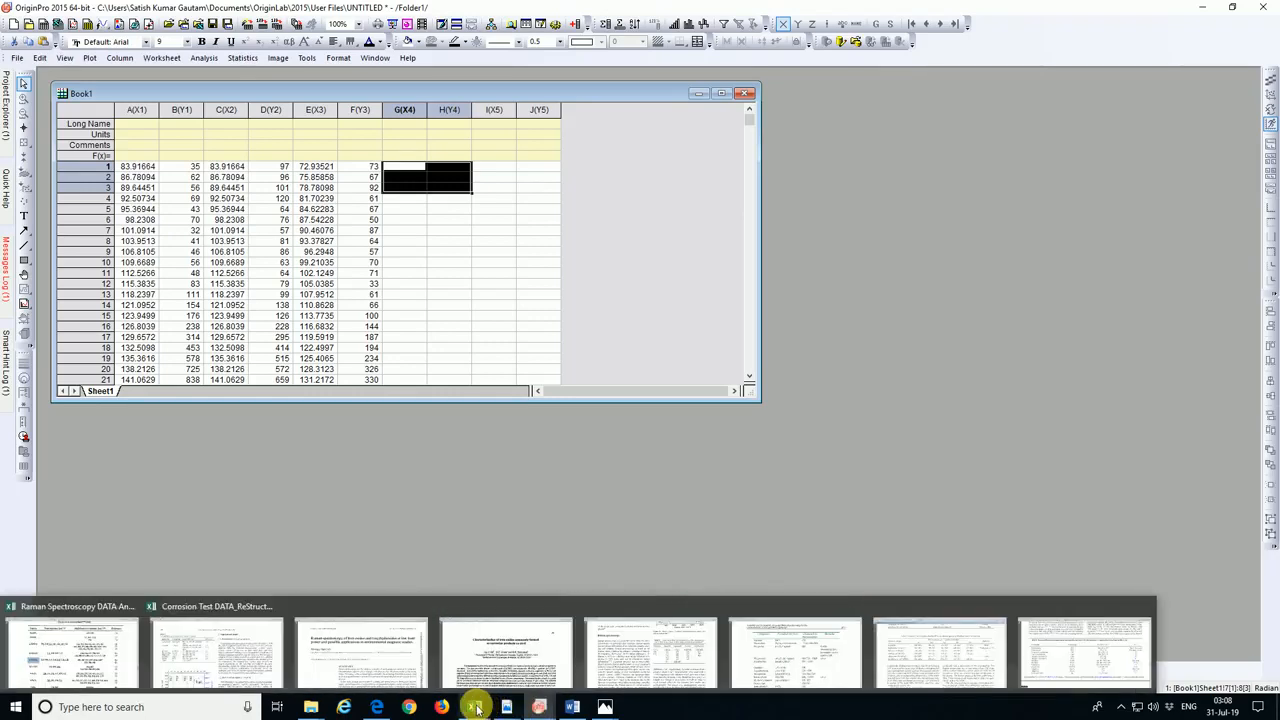
{"action": "left_click", "coordinate": [425, 665]}
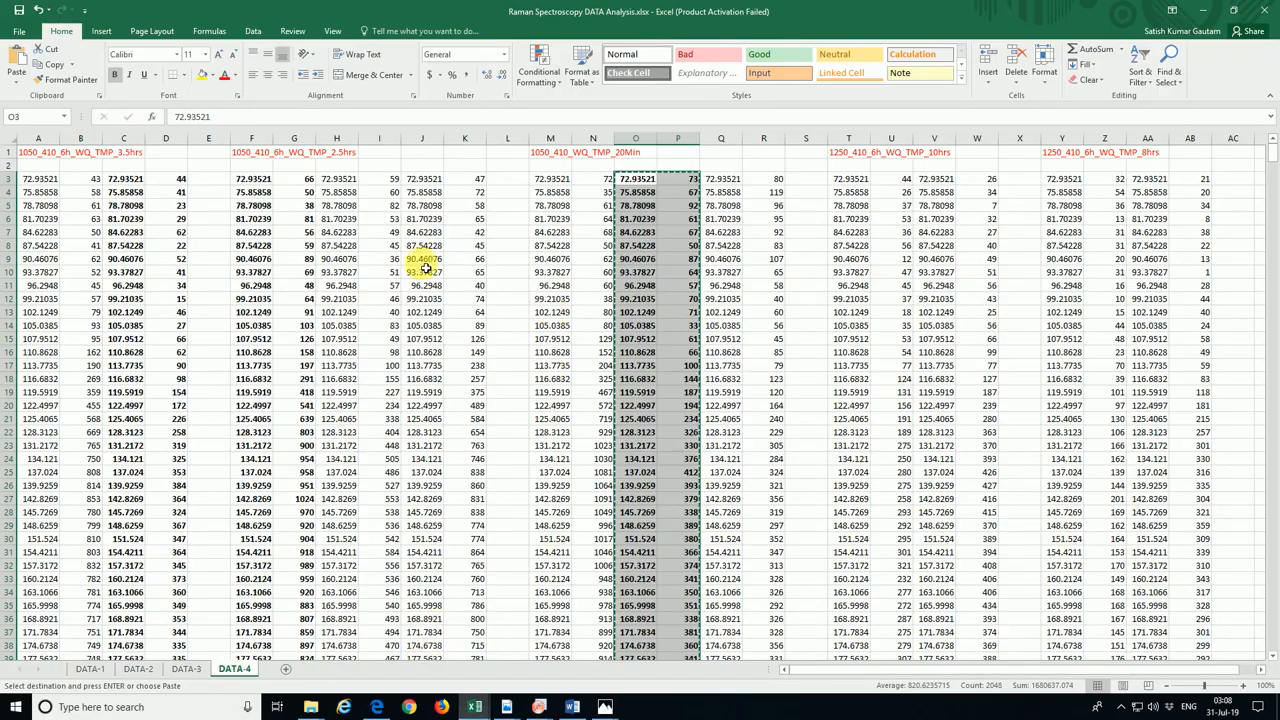
{"action": "left_click", "coordinate": [256, 178]}
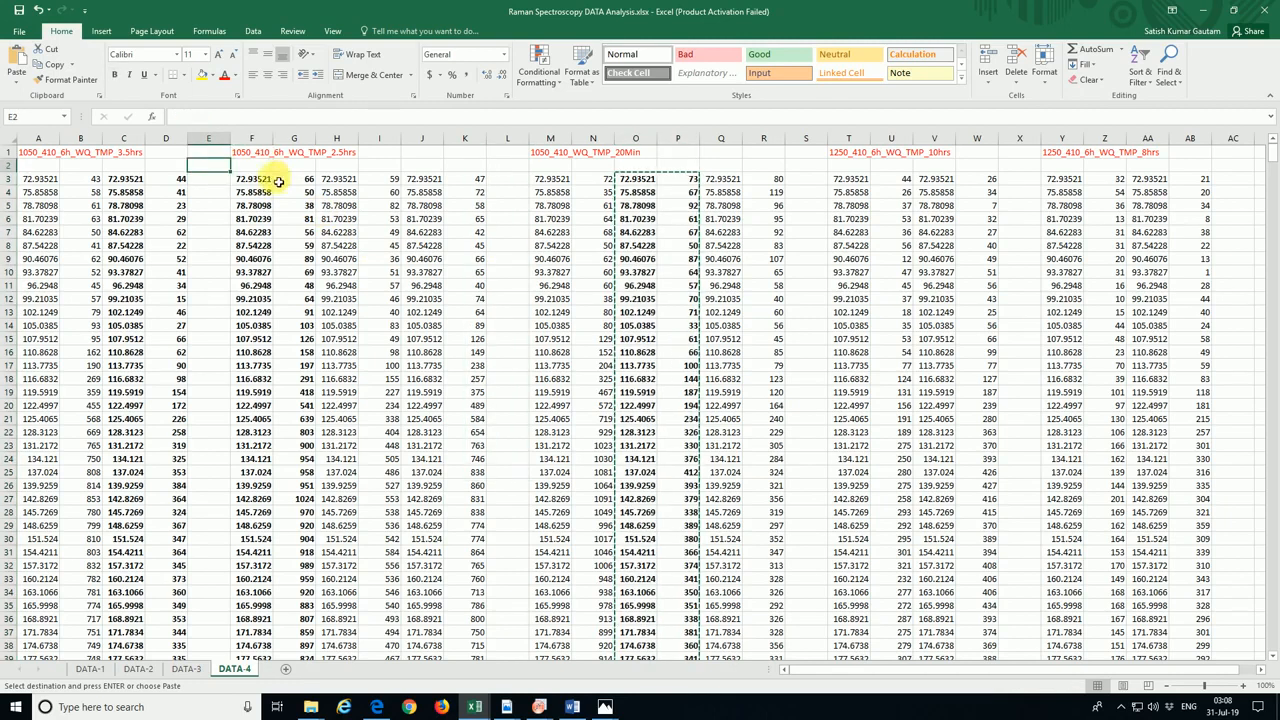
{"action": "left_click_drag", "start_coordinate": [258, 180], "coordinate": [290, 205]}
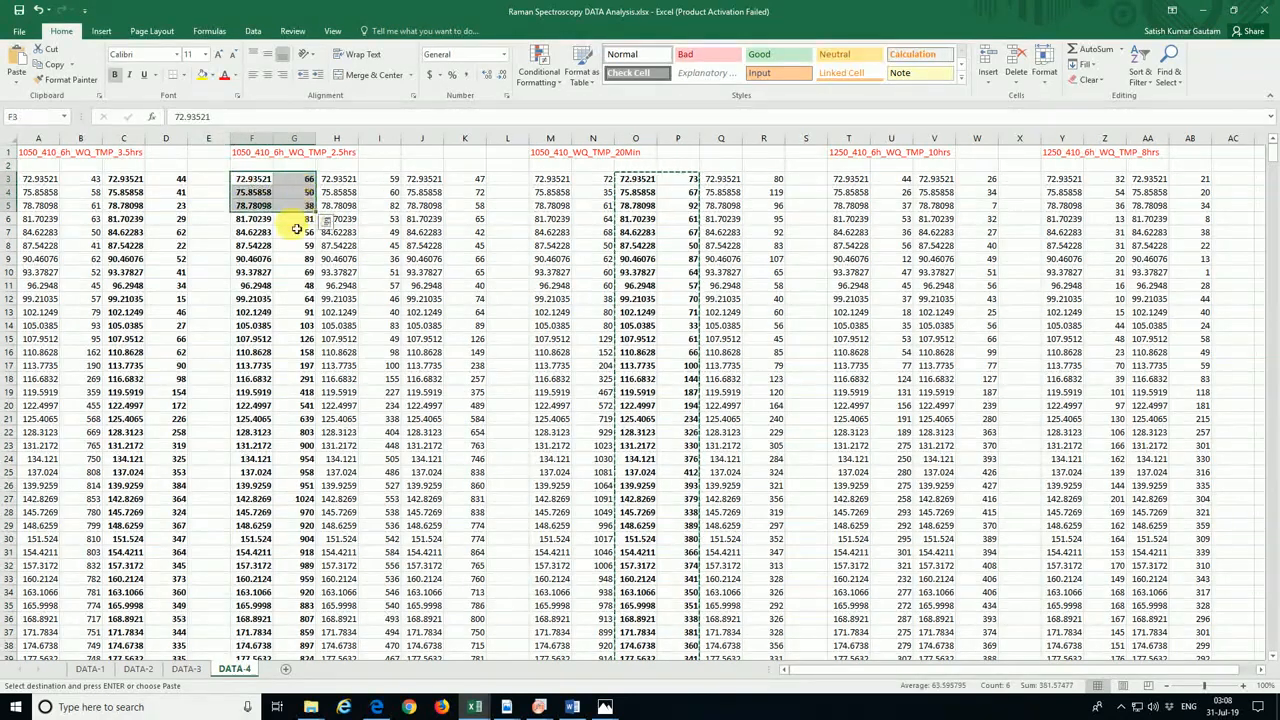
{"action": "key", "text": "ctrl+shift+Down"}
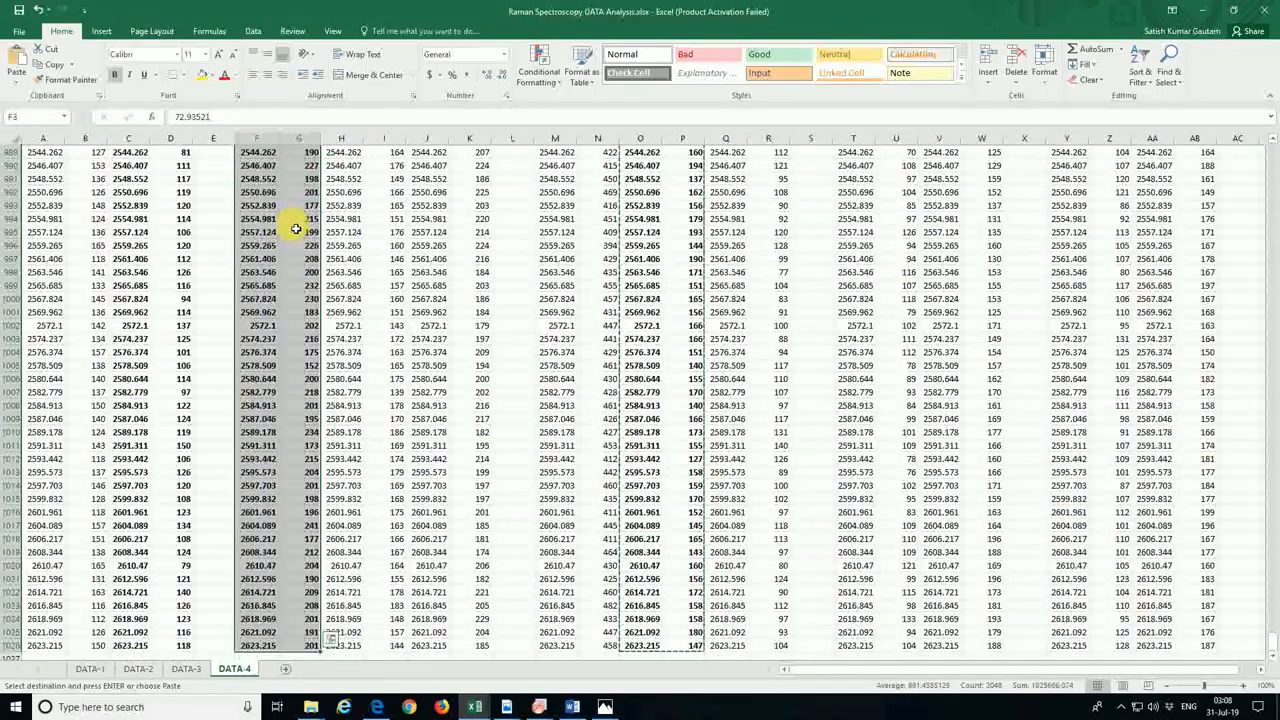
{"action": "key", "text": "ctrl+c"}
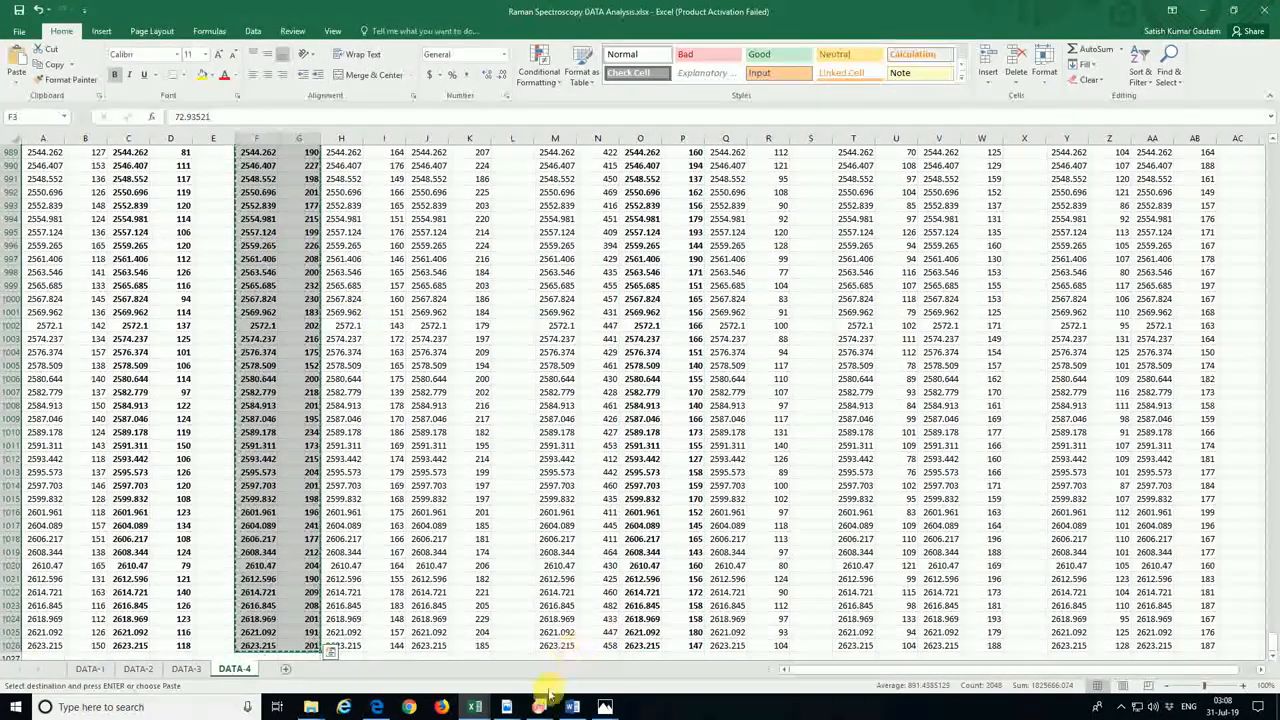
Switch to OriginPro and paste the copied 1050_410_6h_WQ_TMP_2.5hrs data into columns G and H of Book1
{"action": "mouse_move", "coordinate": [541, 712]}
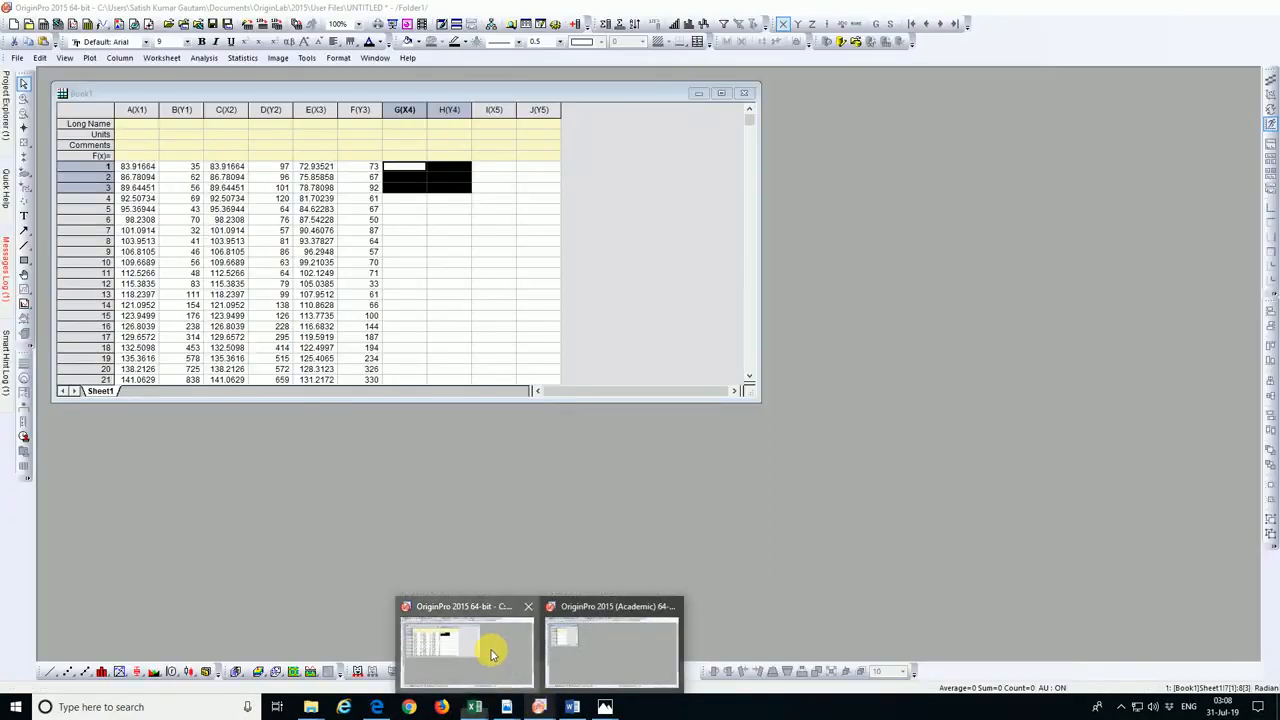
{"action": "left_click", "coordinate": [491, 653]}
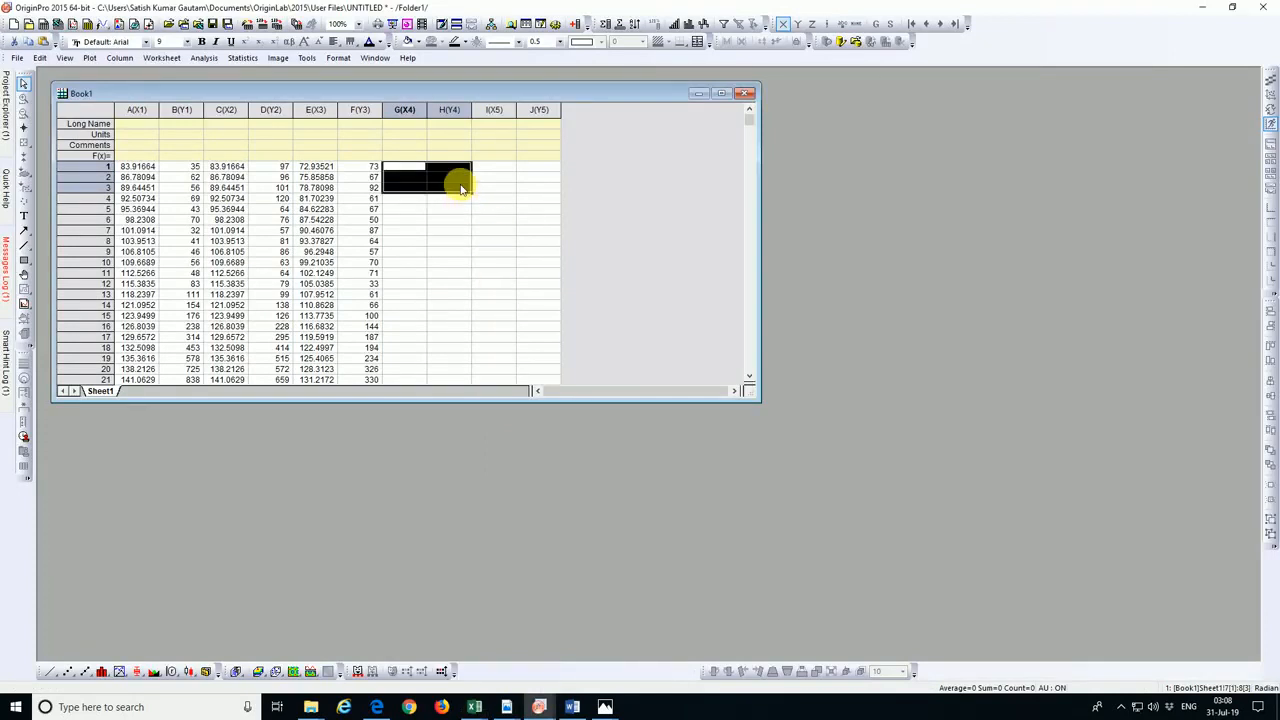
{"action": "key", "text": "ctrl+v"}
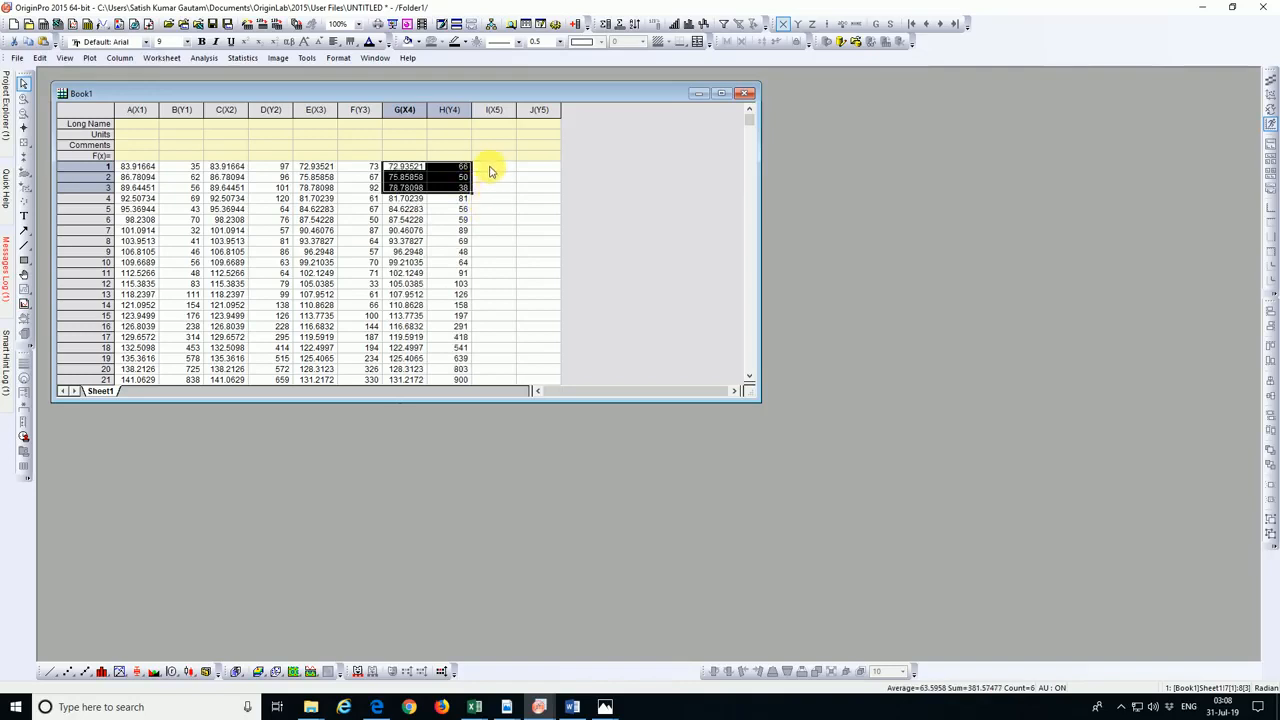
Select the first cells of Book1 columns I and J, and copy the complete 1050_410_6h_WQ_TMP_3.5hrs data in columns C and D of Excel's DATA-4 sheet
{"action": "left_click_drag", "start_coordinate": [491, 171], "coordinate": [563, 210]}
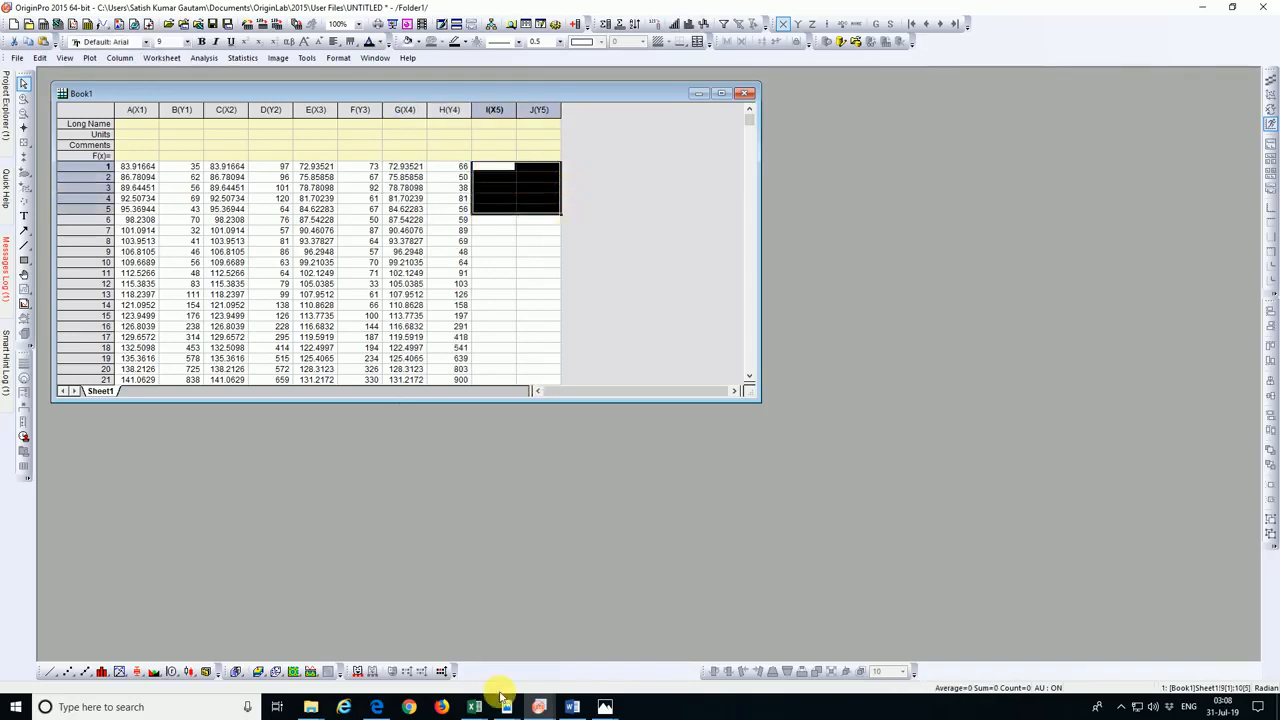
{"action": "mouse_move", "coordinate": [474, 708]}
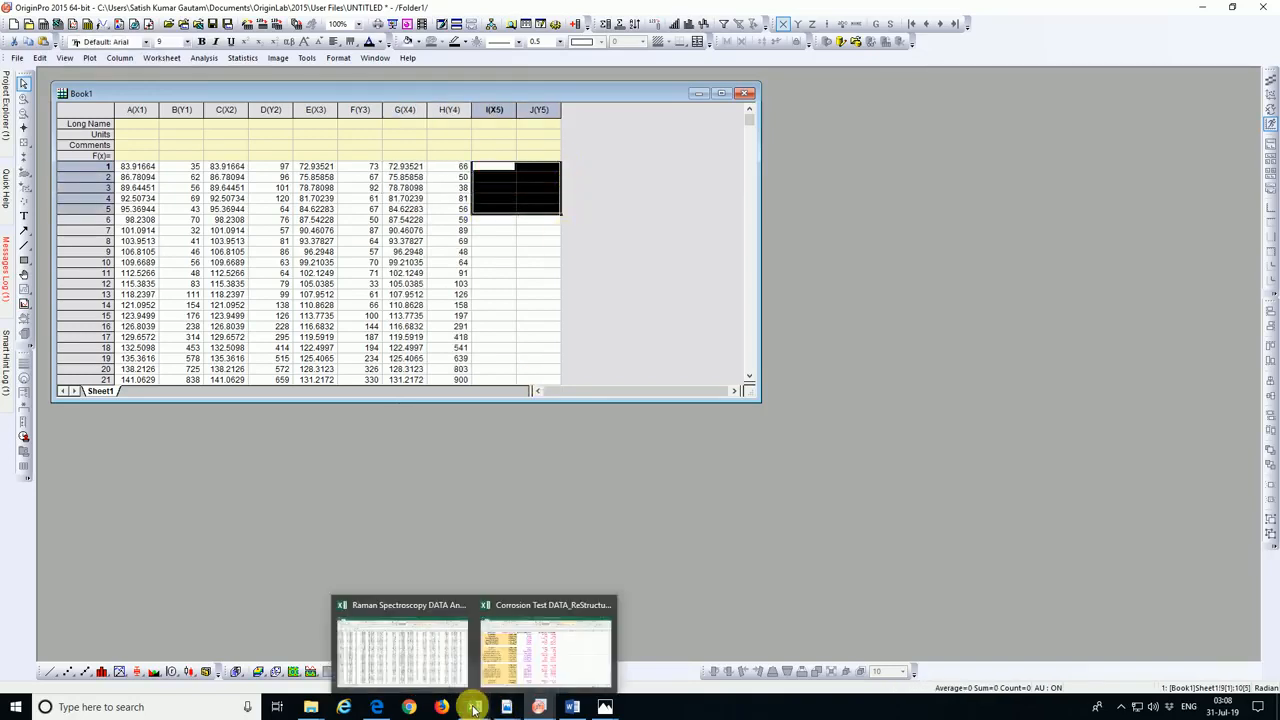
{"action": "left_click", "coordinate": [417, 645]}
{"action": "scroll", "coordinate": [780, 560], "scroll_direction": "up", "scroll_amount": 15}
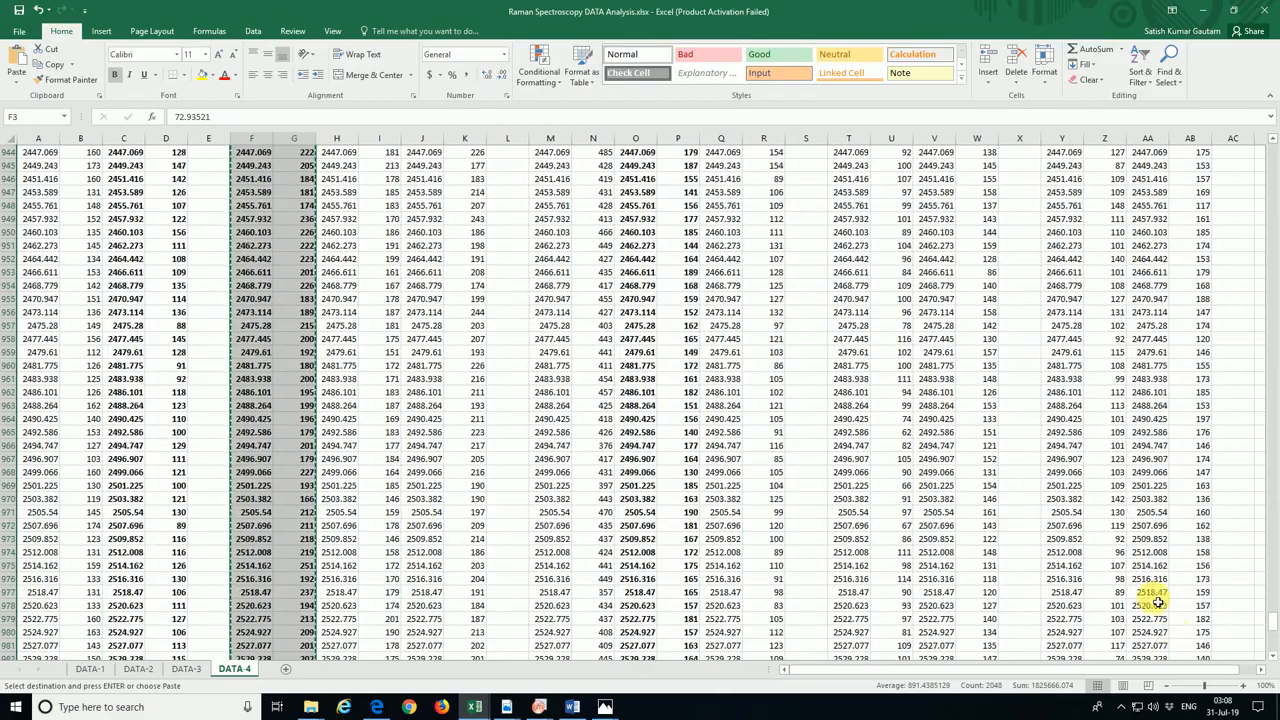
{"action": "left_click_drag", "start_coordinate": [1272, 632], "coordinate": [1272, 135]}
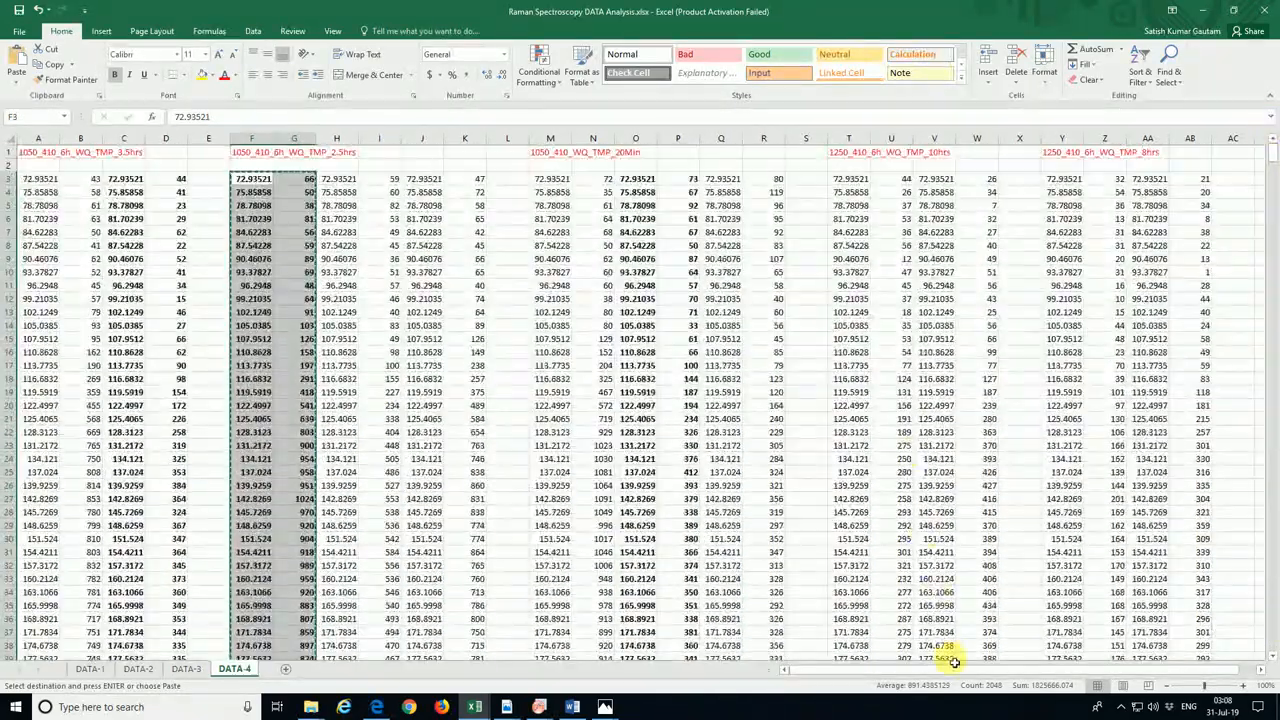
{"action": "left_click_drag", "start_coordinate": [930, 672], "coordinate": [917, 678]}
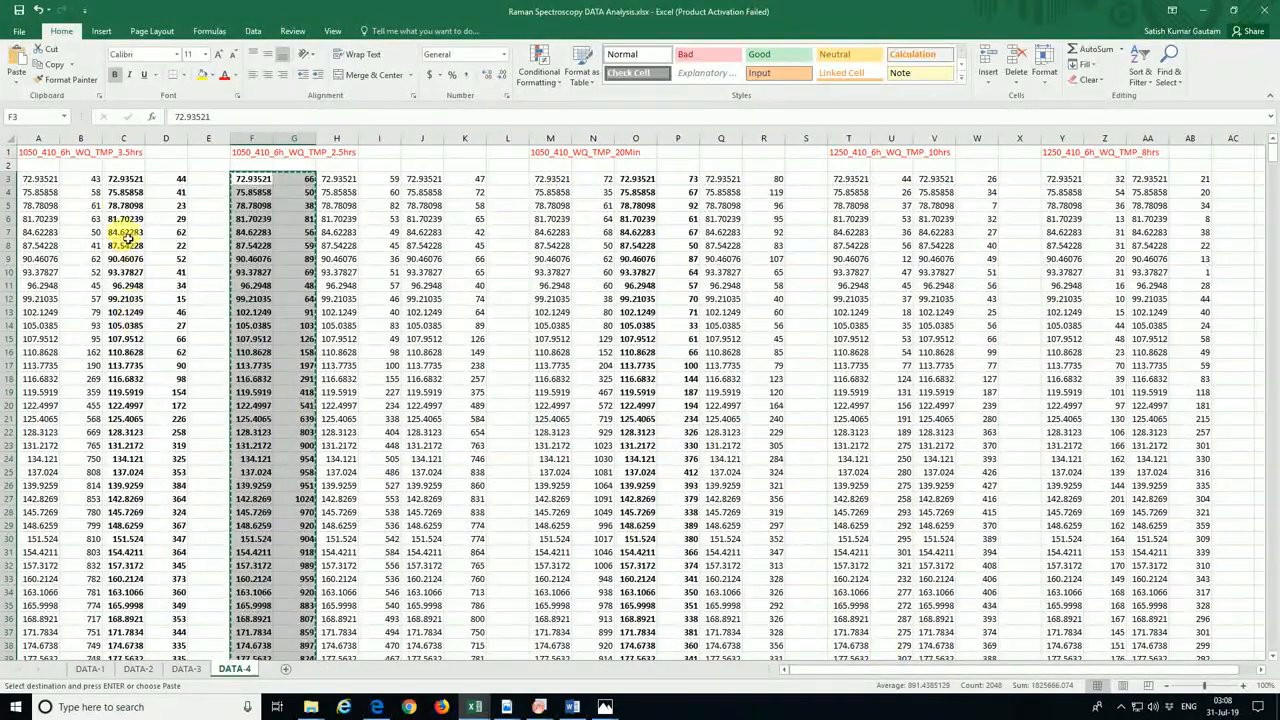
{"action": "left_click_drag", "start_coordinate": [120, 183], "coordinate": [187, 213]}
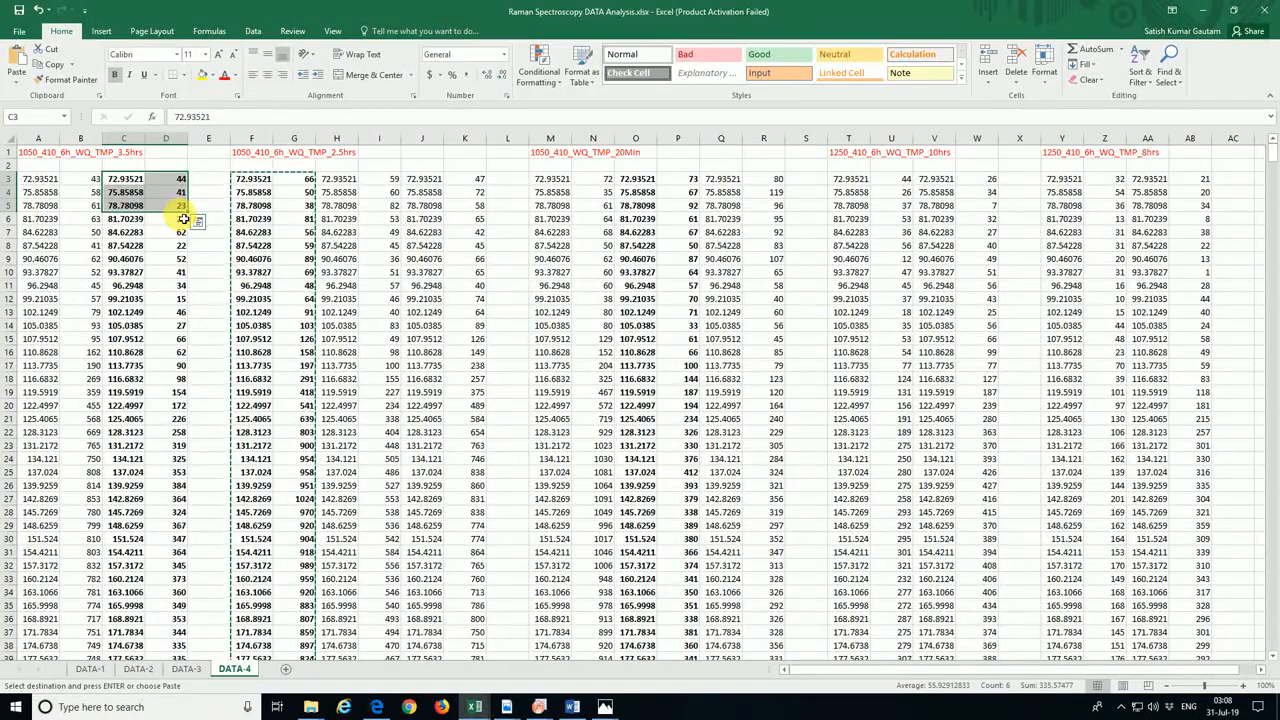
{"action": "key", "text": "ctrl+shift+Down"}
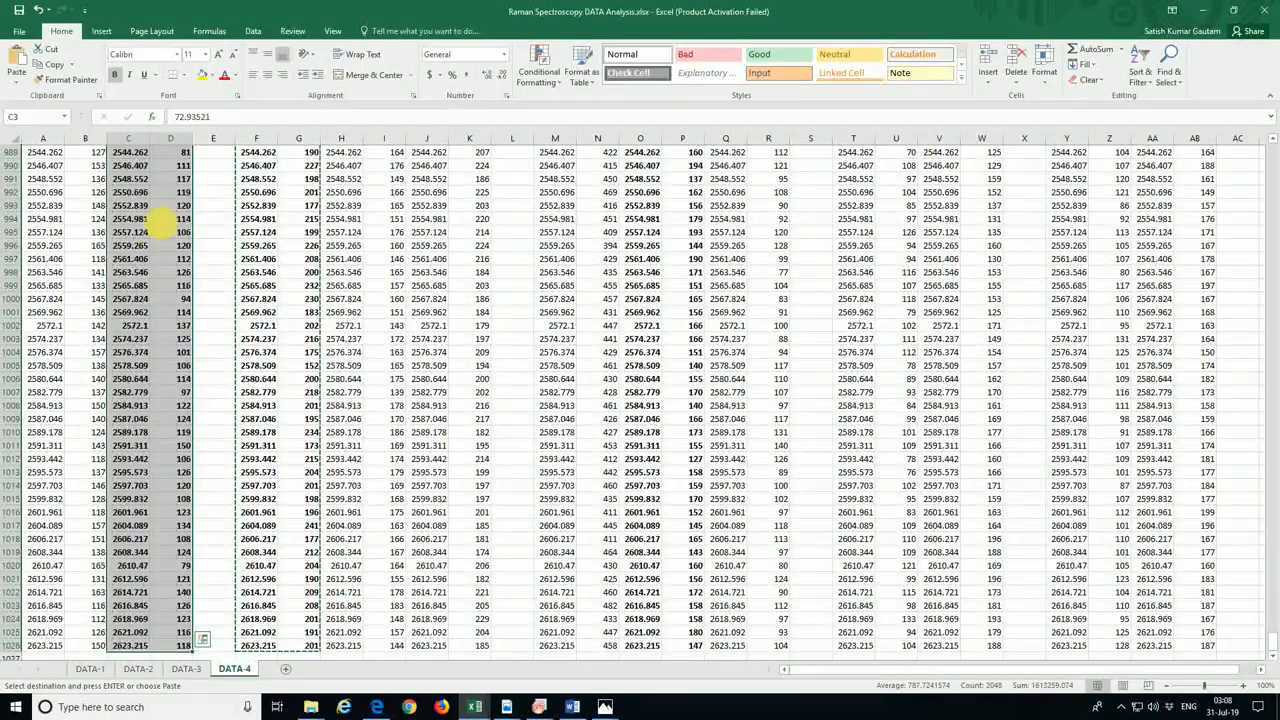
{"action": "key", "text": "ctrl+c"}
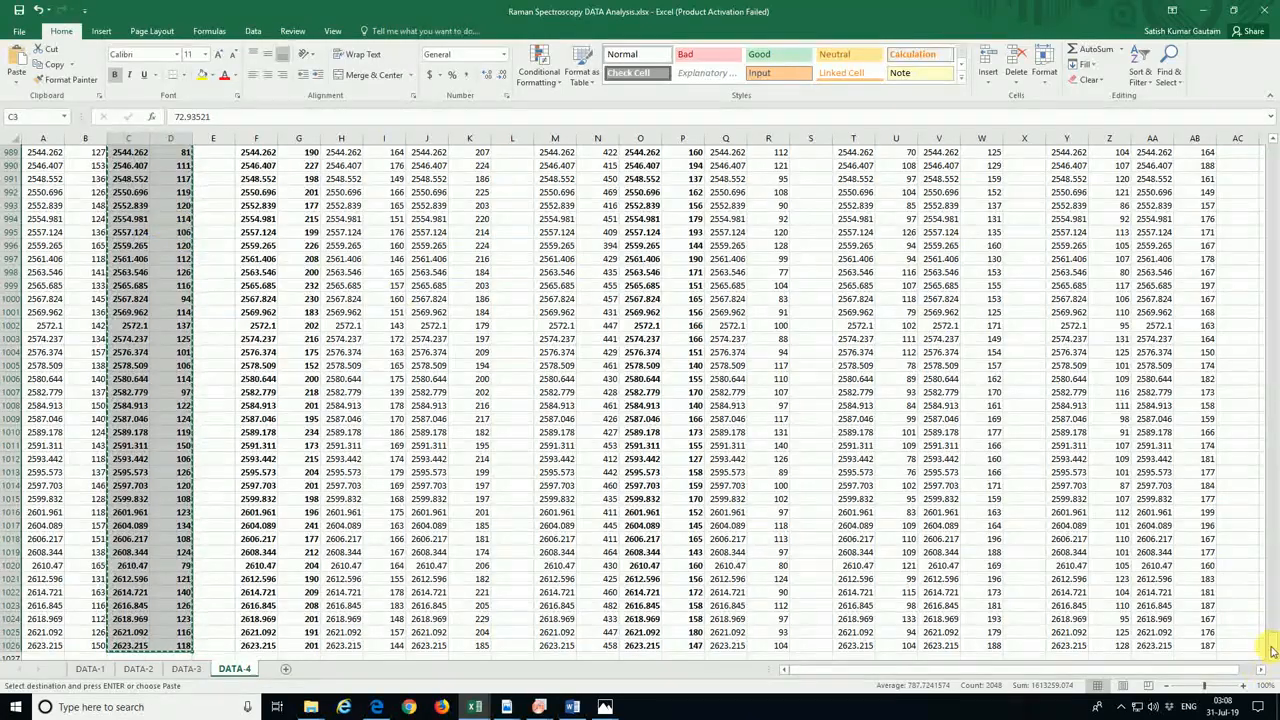
{"action": "left_click_drag", "start_coordinate": [1273, 645], "coordinate": [1272, 150]}
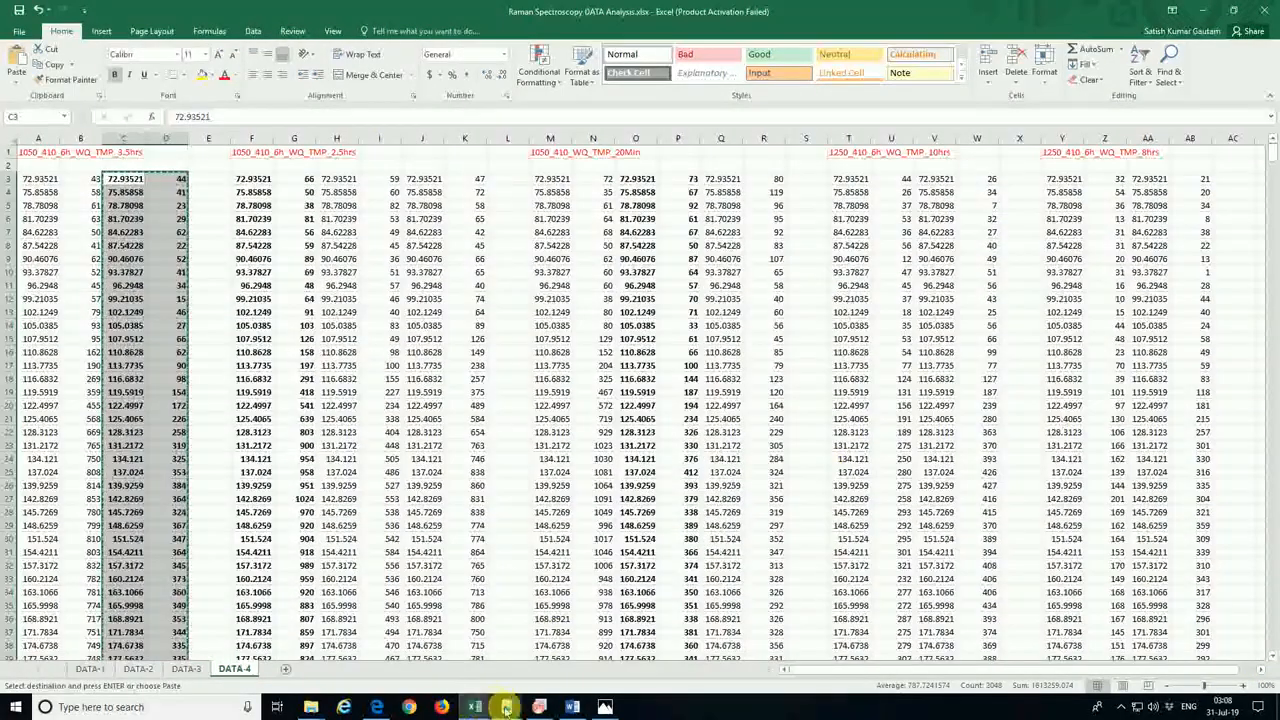
Switch to OriginPro, paste the copied 1050_410_6h_WQ_TMP_3.5hrs data into columns I and J of Book1, and clear the selection
{"action": "mouse_move", "coordinate": [538, 707]}
{"action": "left_click", "coordinate": [508, 645]}
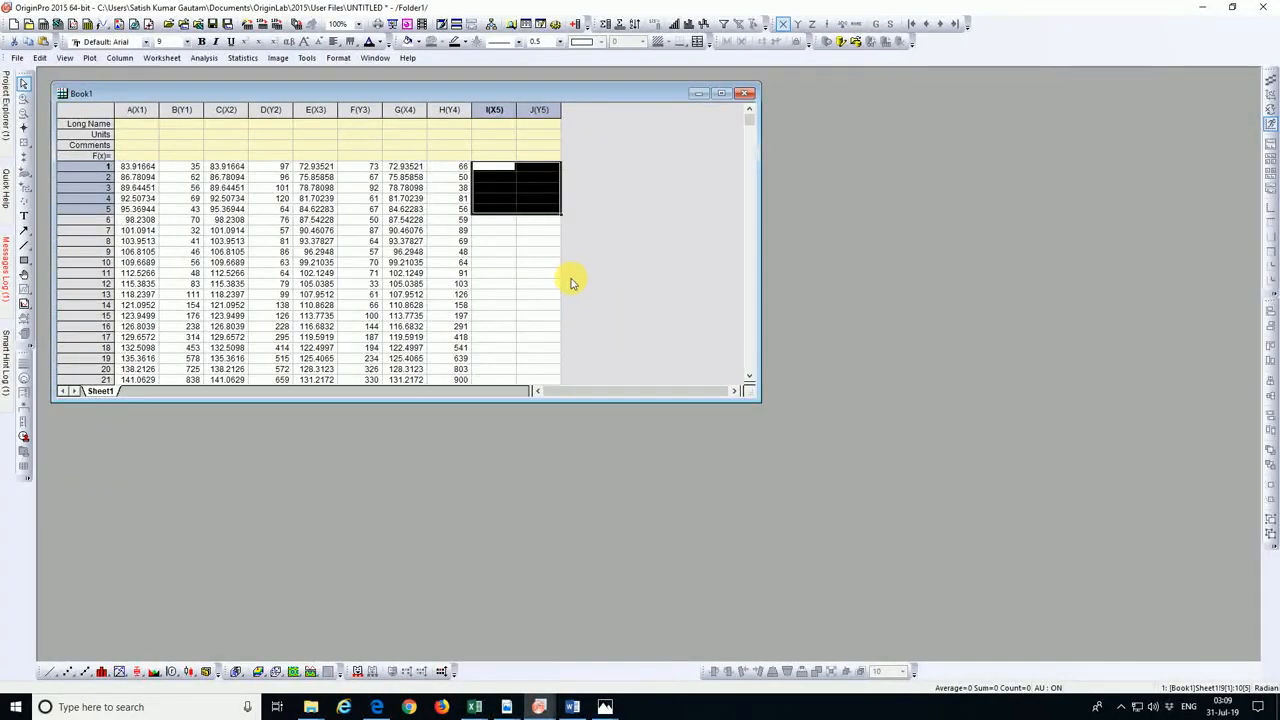
{"action": "key", "text": "ctrl+v"}
{"action": "left_click", "coordinate": [620, 245]}
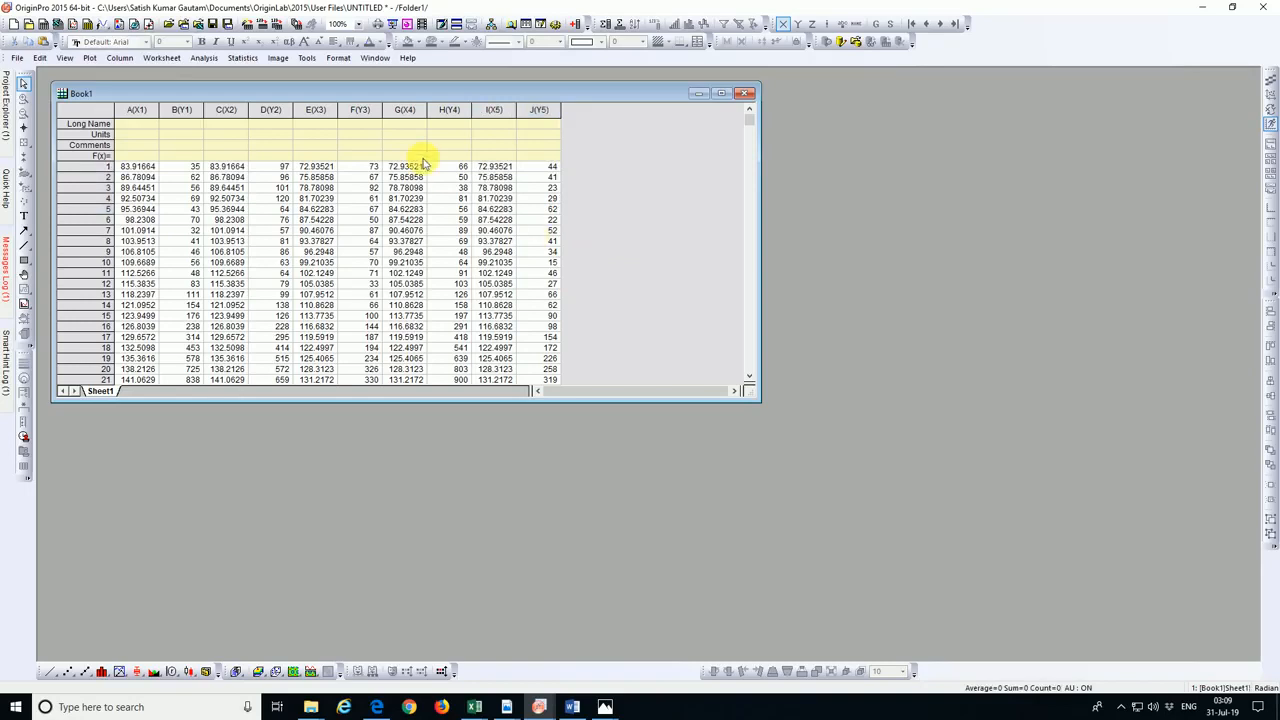
Plot Book1 columns A through J as Stacked Lines by Y Offsets and maximize the resulting graph window
{"action": "left_click_drag", "start_coordinate": [140, 119], "coordinate": [536, 117]}
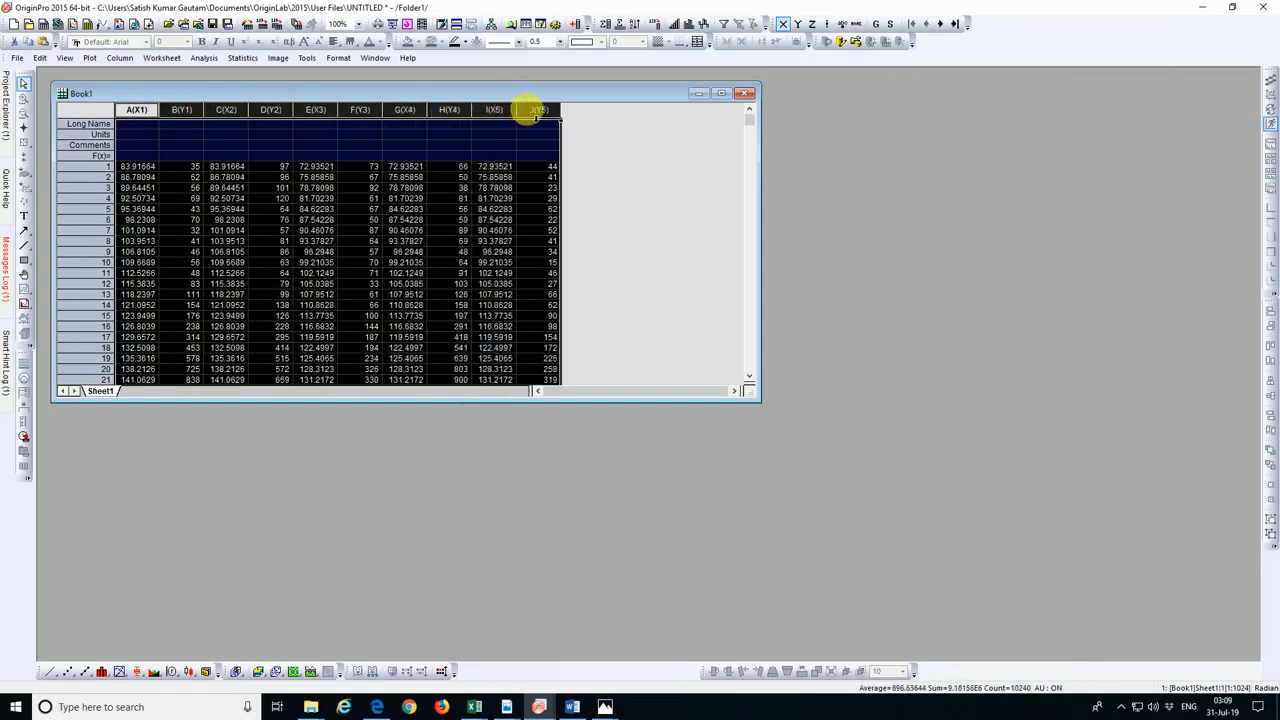
{"action": "right_click", "coordinate": [311, 116]}
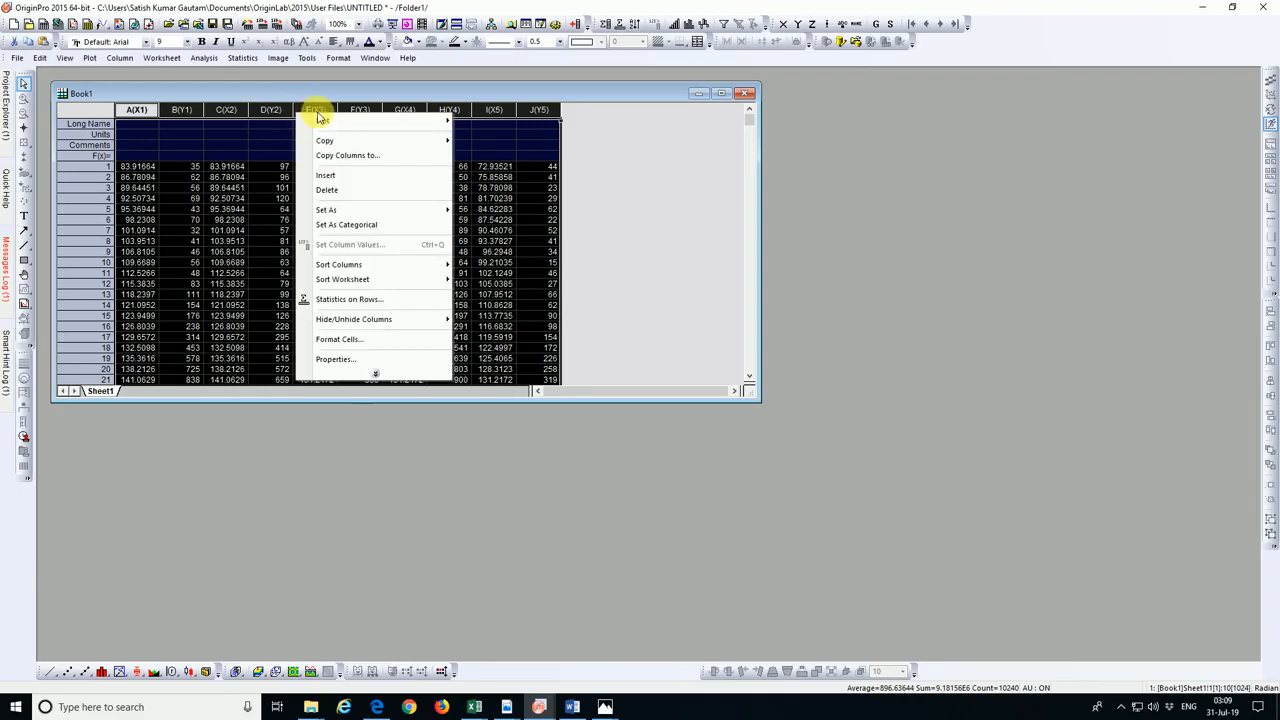
{"action": "mouse_move", "coordinate": [329, 120]}
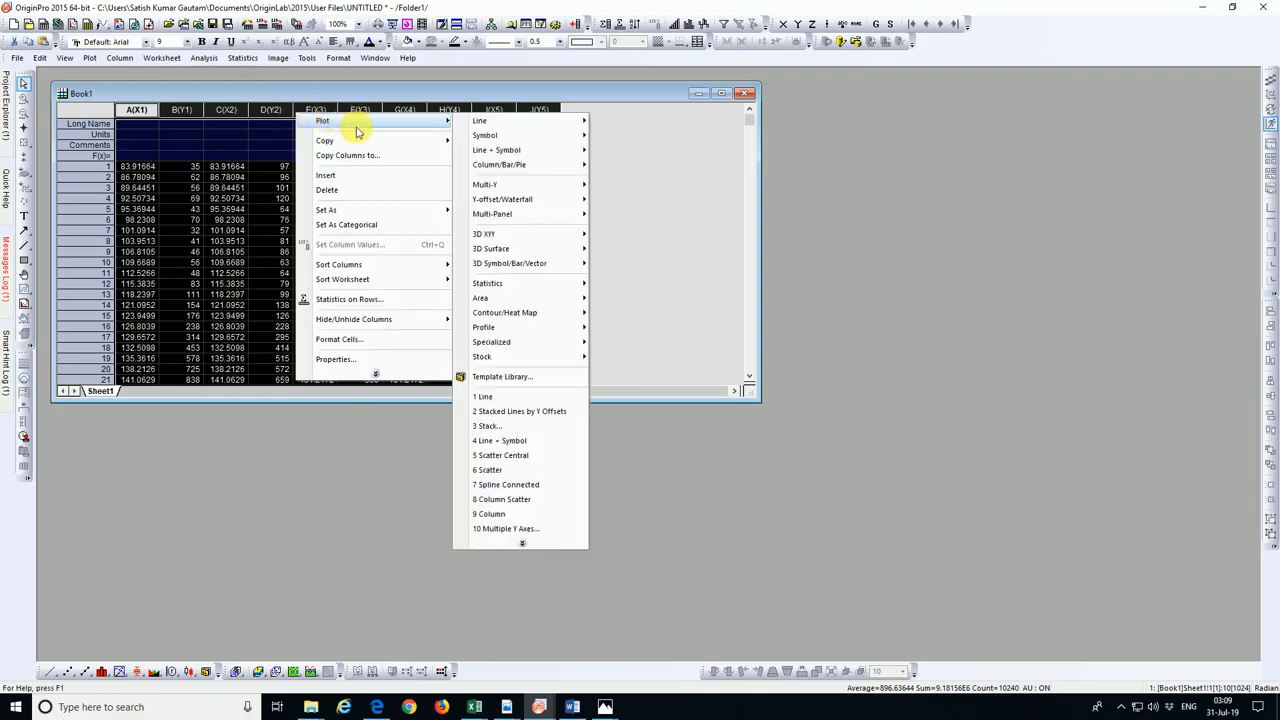
{"action": "mouse_move", "coordinate": [500, 126]}
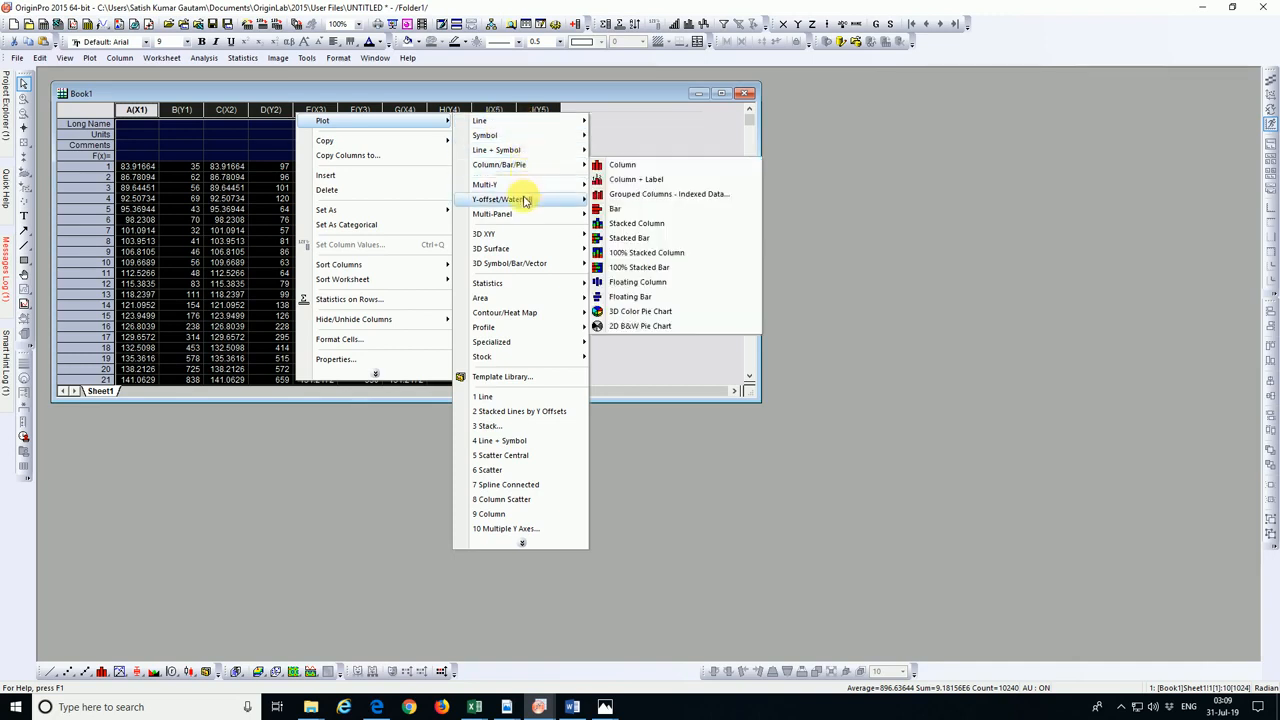
{"action": "mouse_move", "coordinate": [525, 201]}
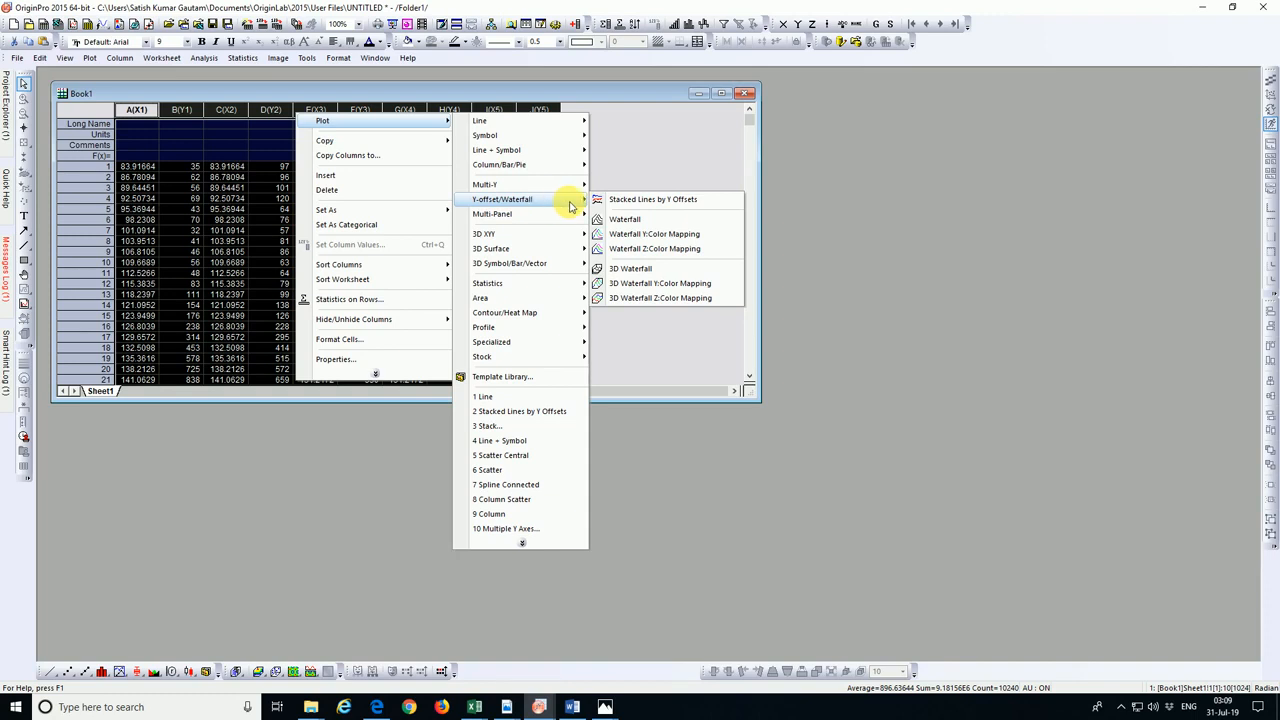
{"action": "left_click", "coordinate": [678, 204]}
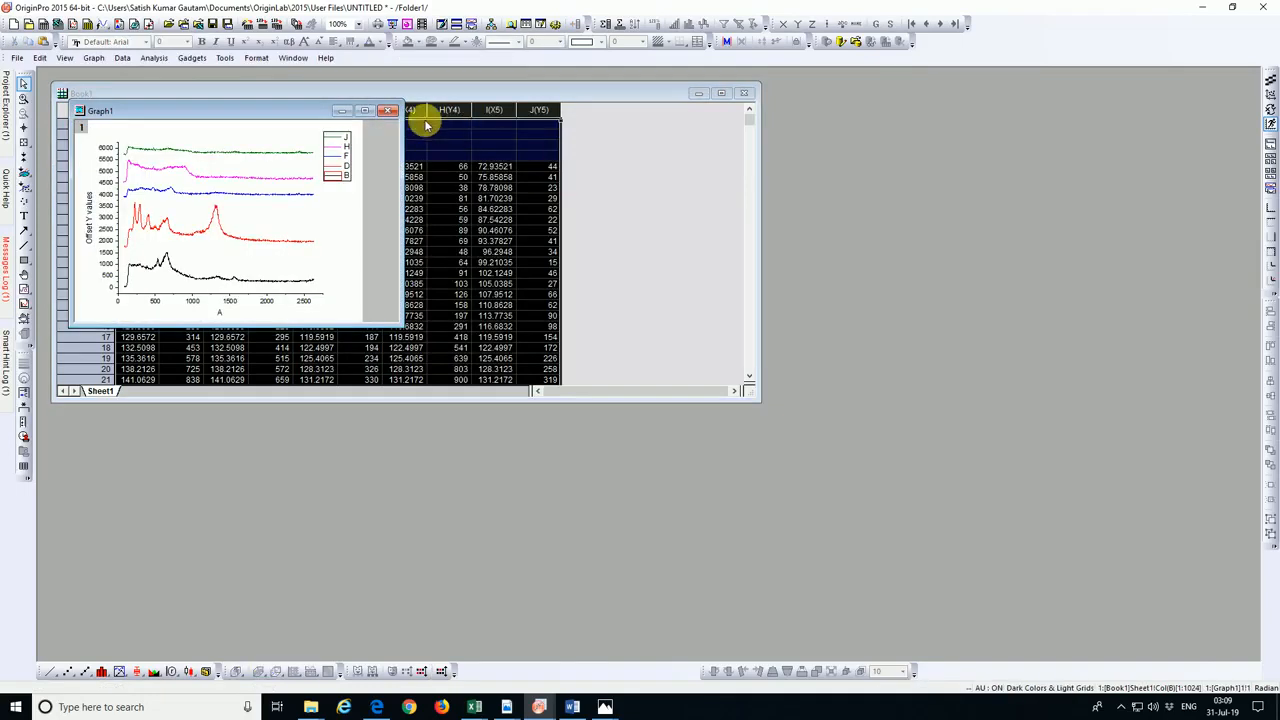
{"action": "left_click", "coordinate": [366, 111]}
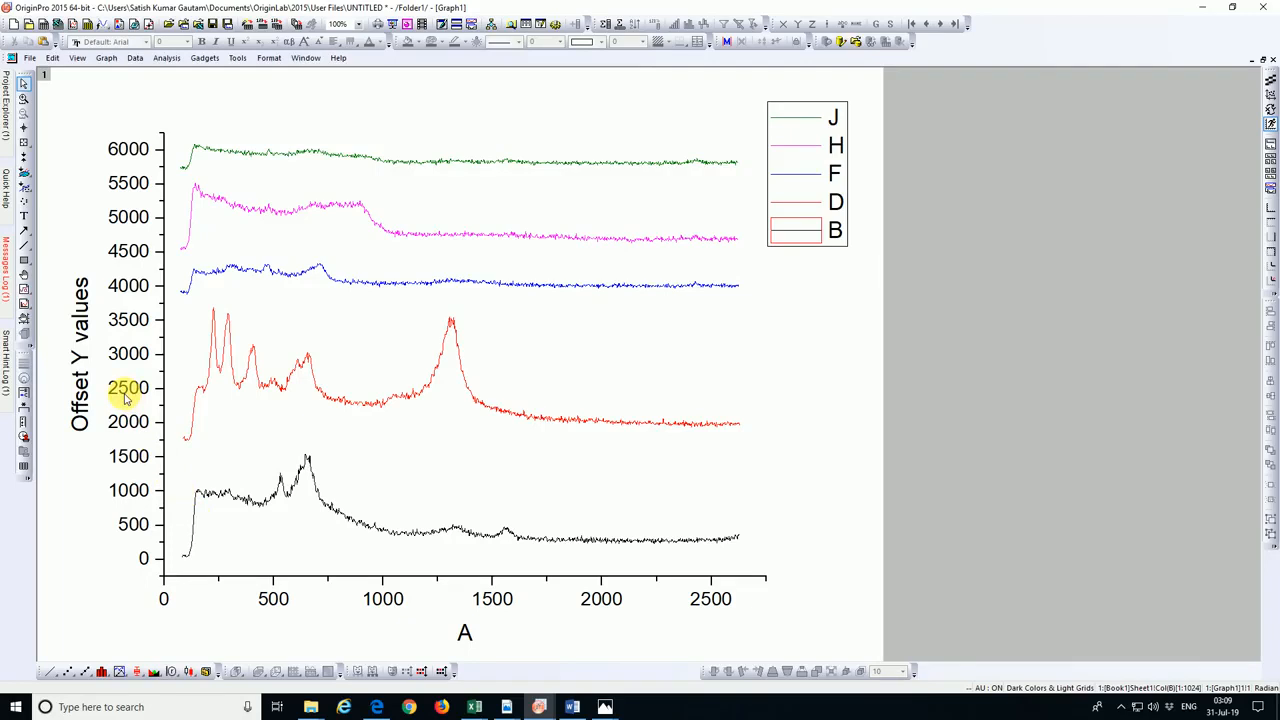
Delete the Y-axis tick labels and set the left axis's major and minor tick styles to None
{"action": "left_click", "coordinate": [125, 389]}
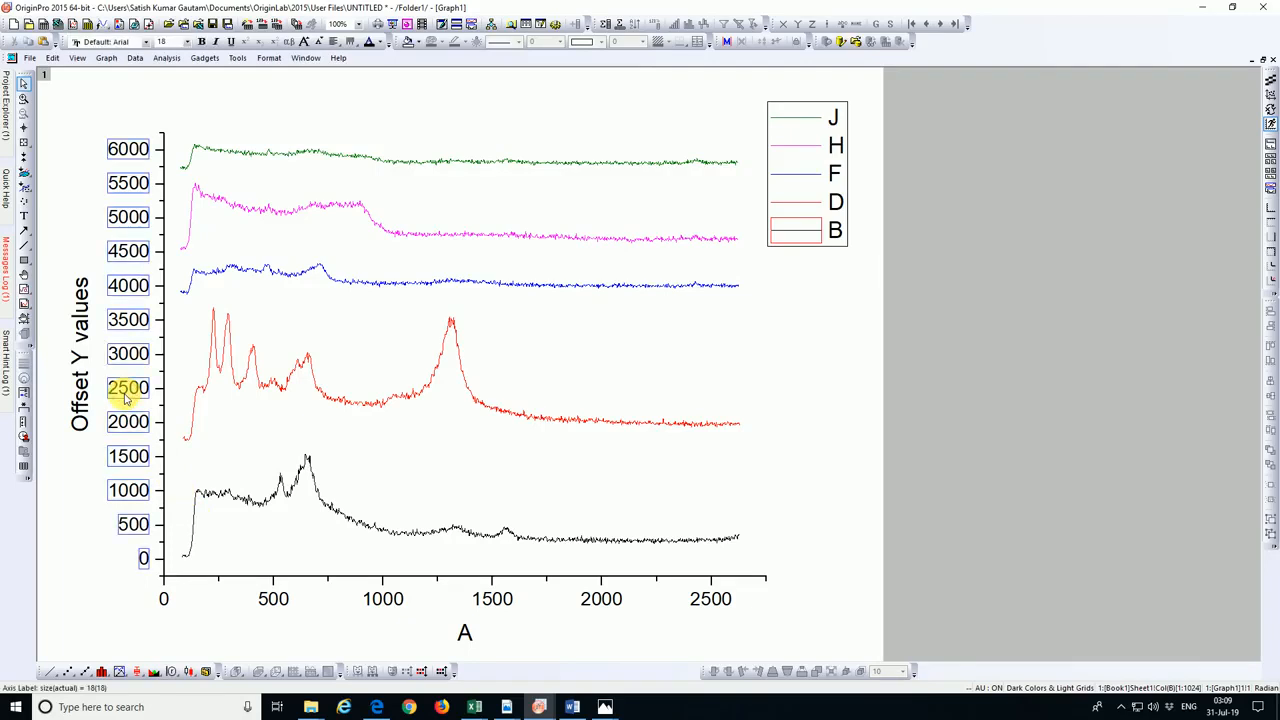
{"action": "key", "text": "Delete"}
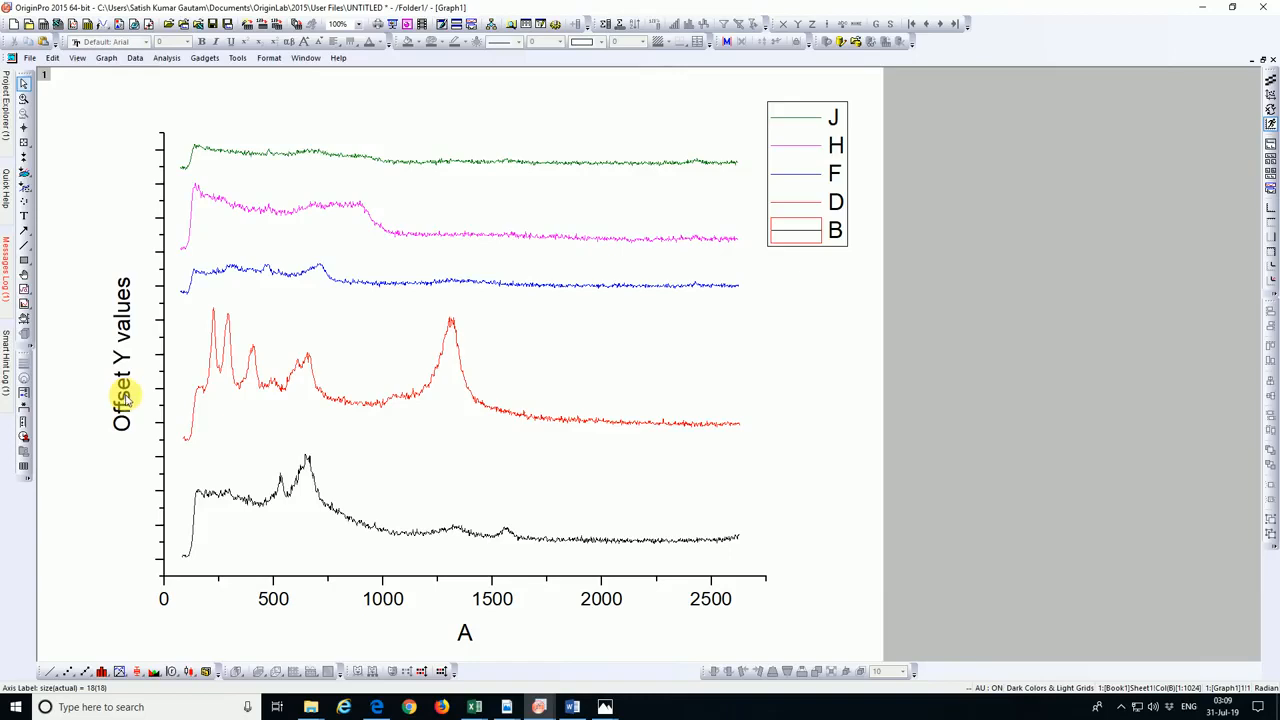
{"action": "double_click", "coordinate": [165, 336]}
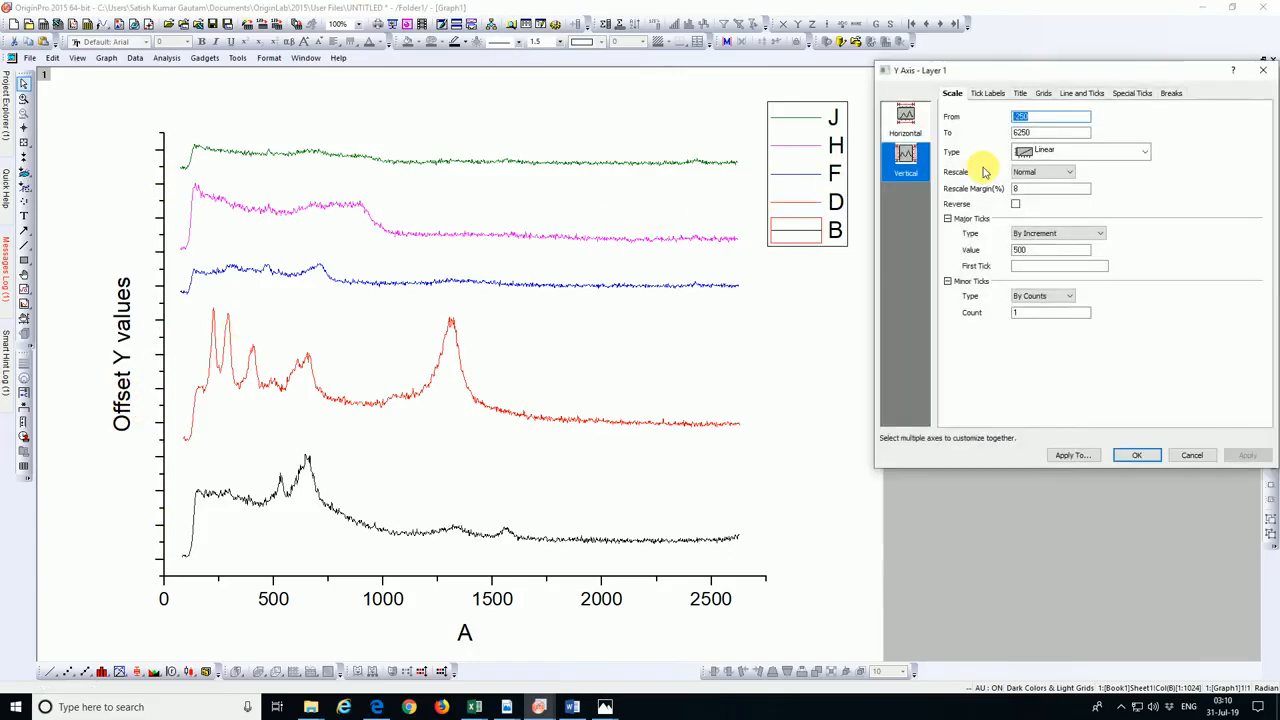
{"action": "left_click", "coordinate": [1090, 95]}
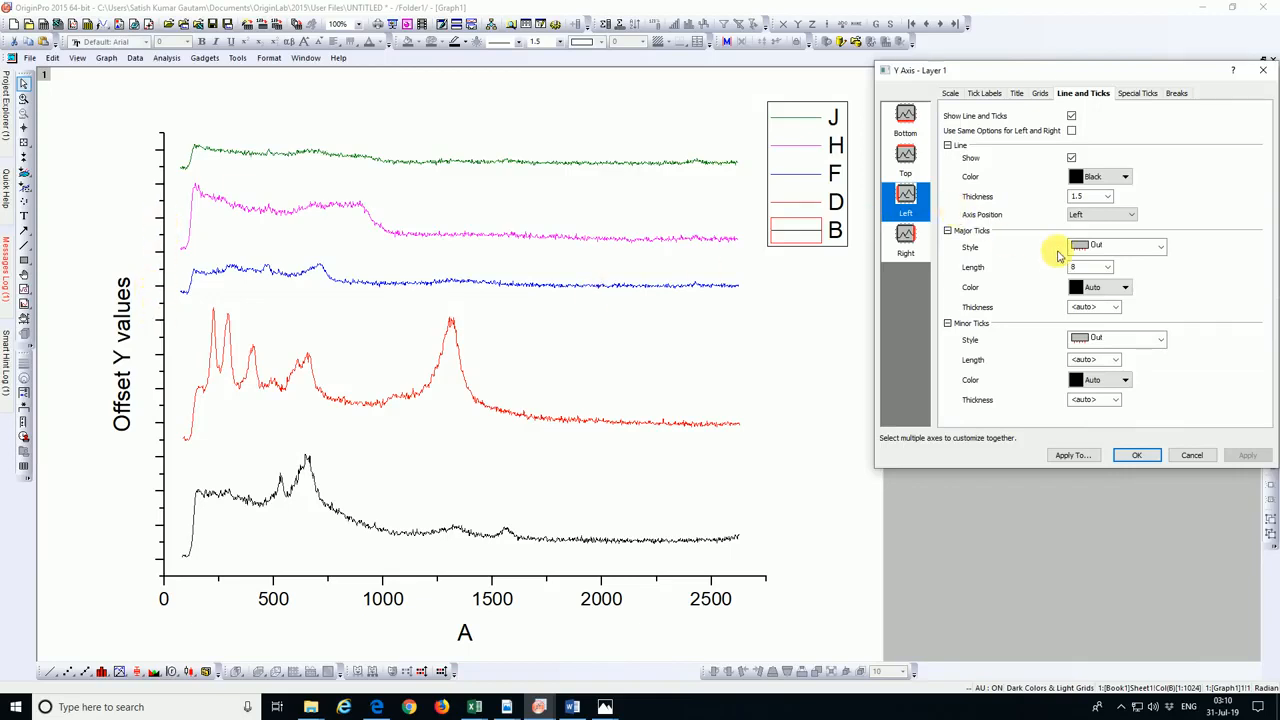
{"action": "left_click", "coordinate": [1104, 250]}
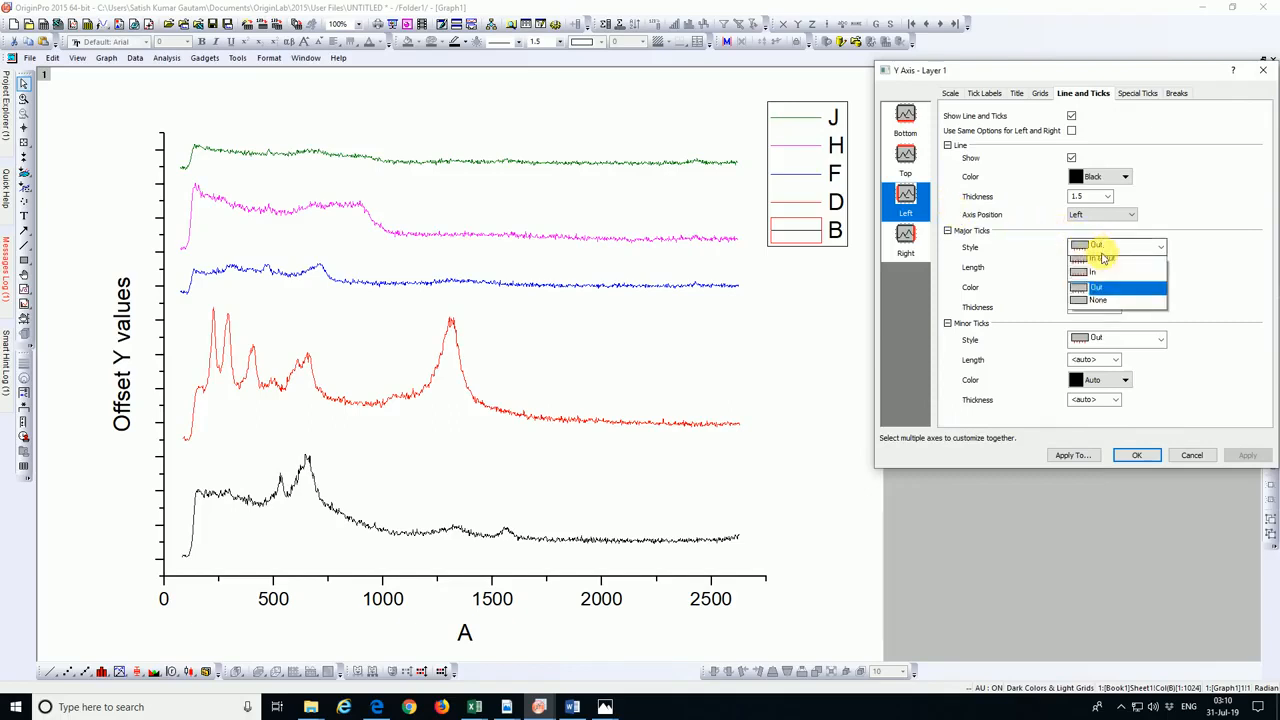
{"action": "left_click", "coordinate": [1110, 308]}
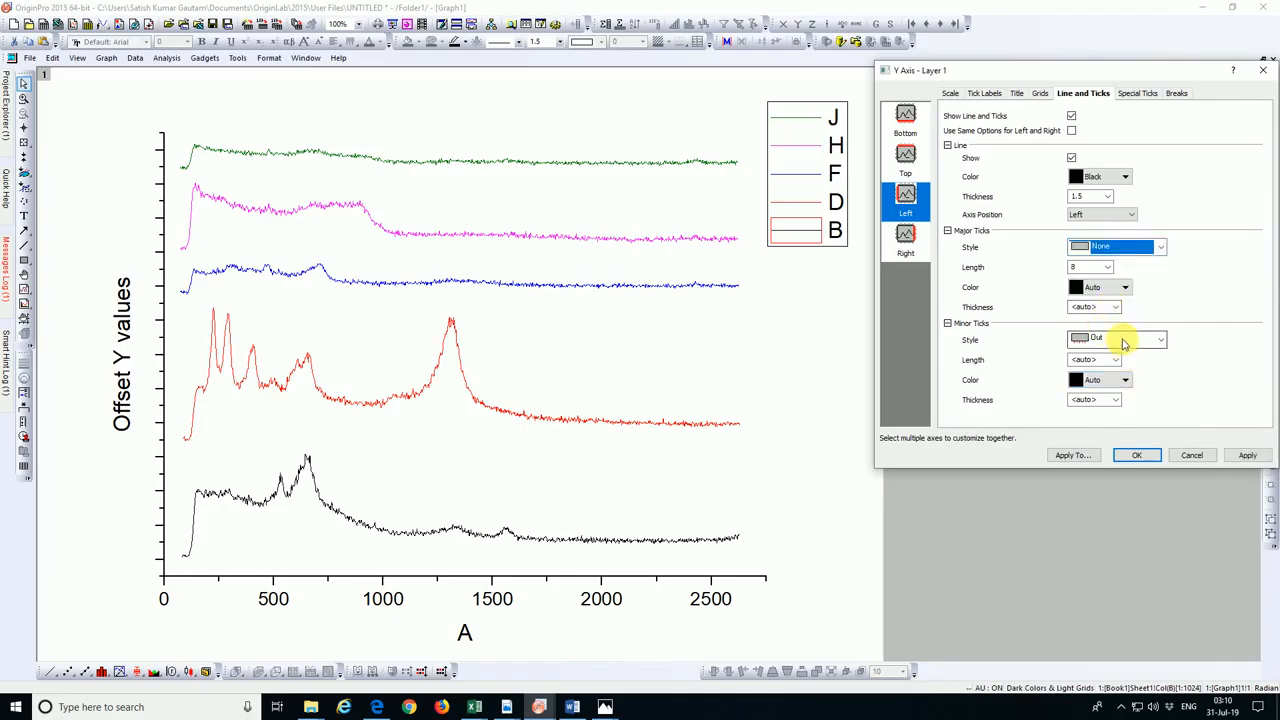
{"action": "left_click", "coordinate": [1122, 343]}
{"action": "left_click", "coordinate": [1128, 398]}
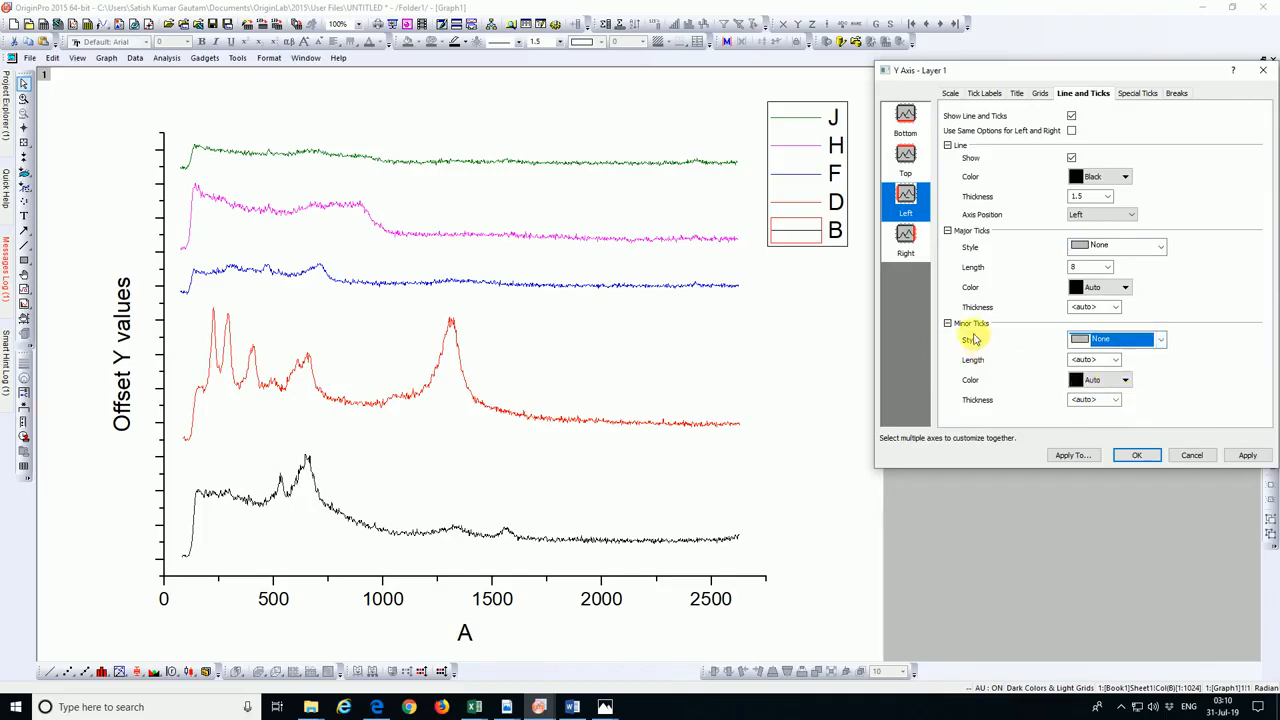
{"action": "left_click", "coordinate": [1247, 456]}
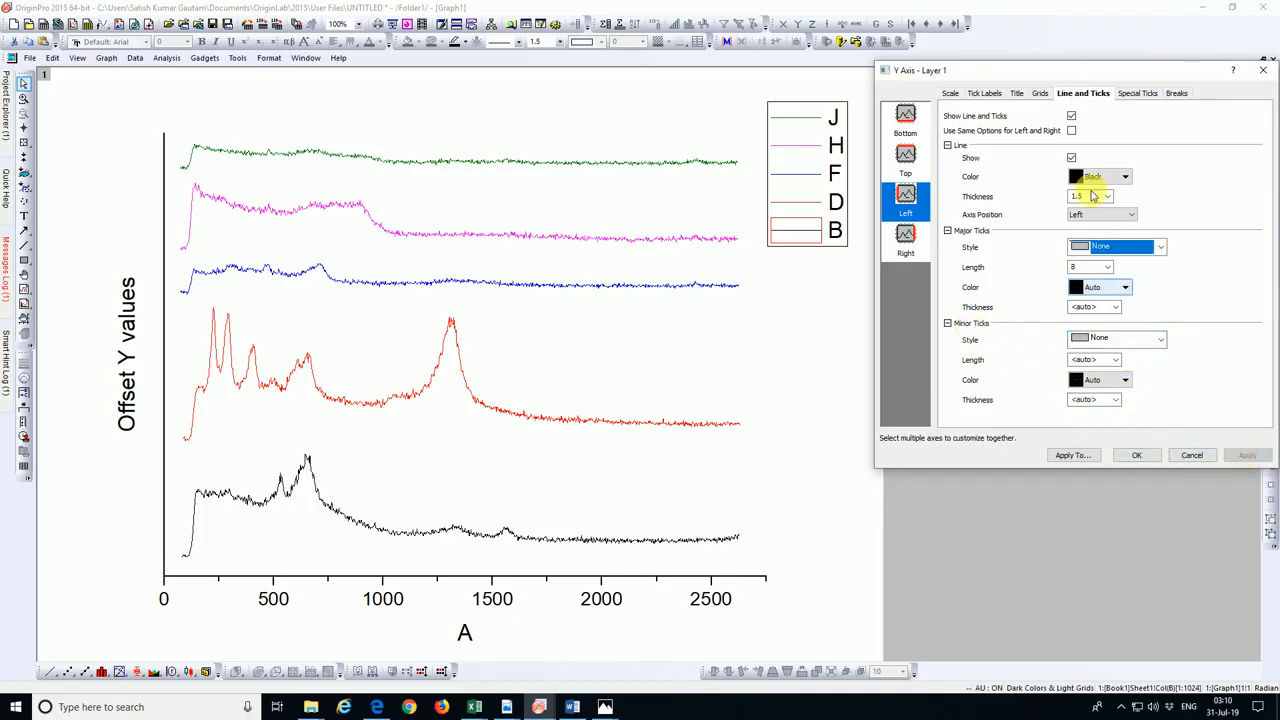
Enclose the plot in a frame by enabling the additional Opposite line for both the Y and X axes
{"action": "left_click", "coordinate": [1040, 94]}
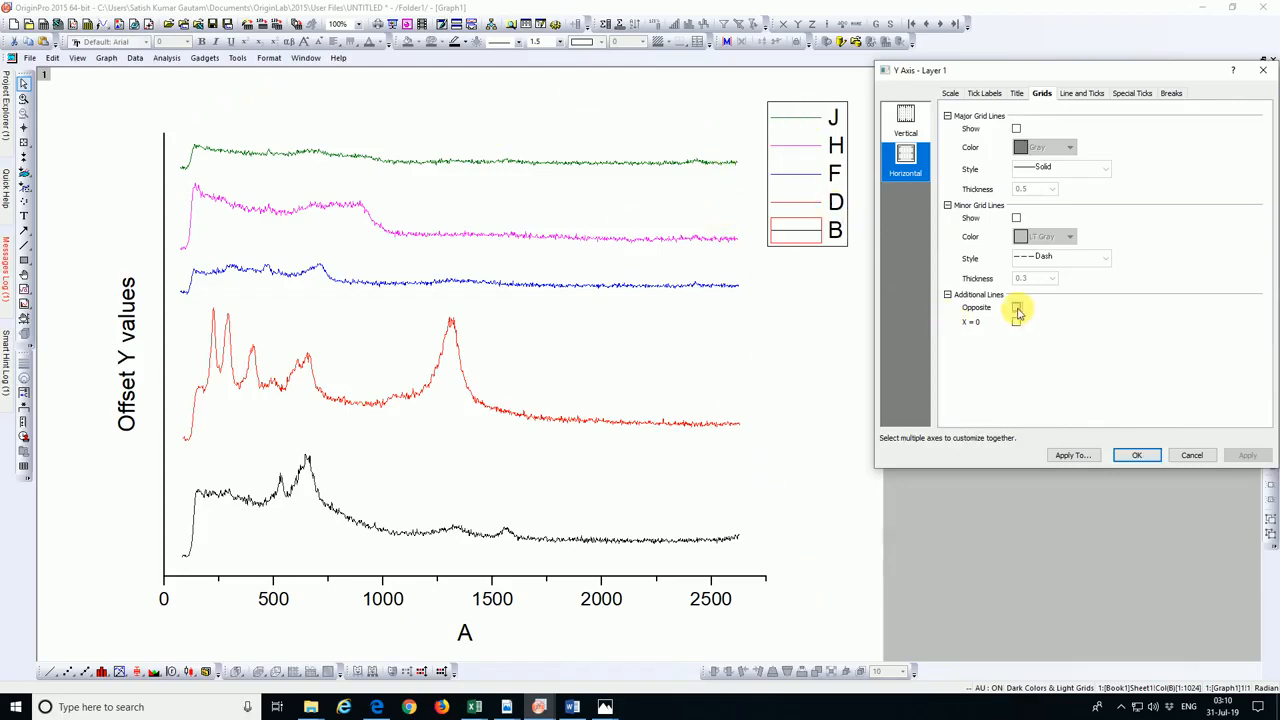
{"action": "left_click", "coordinate": [1017, 309]}
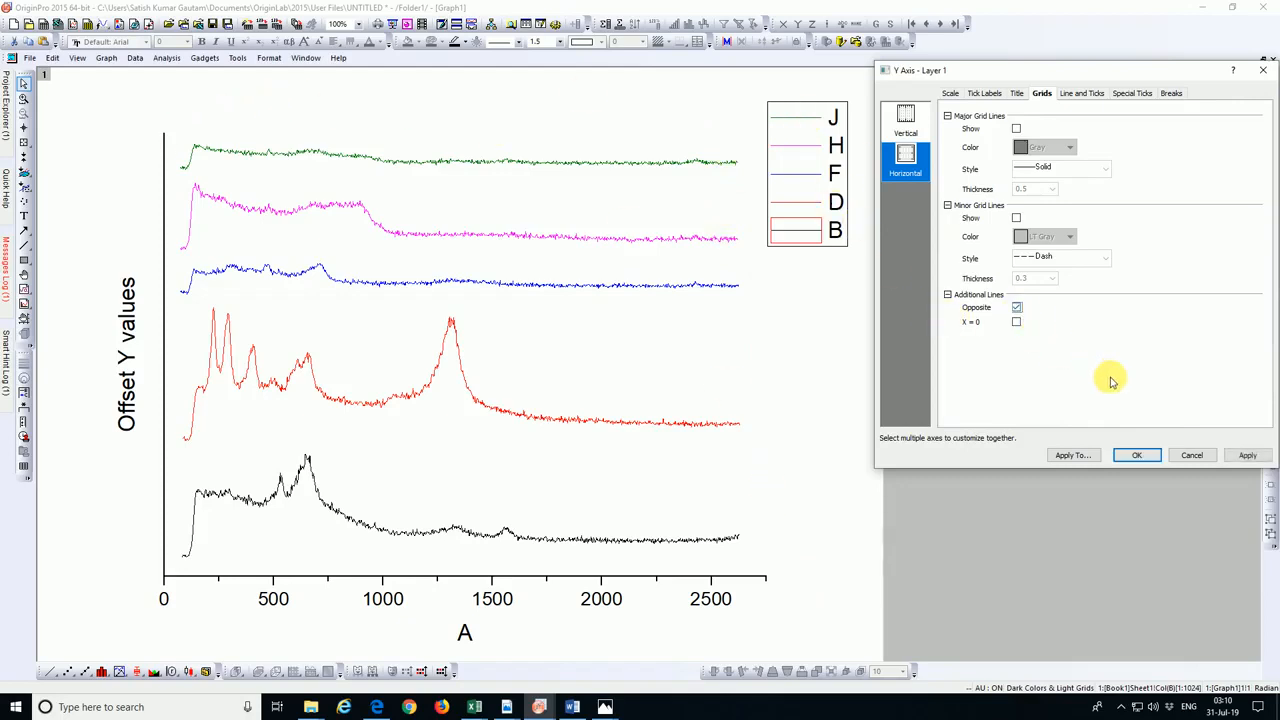
{"action": "left_click", "coordinate": [1247, 456]}
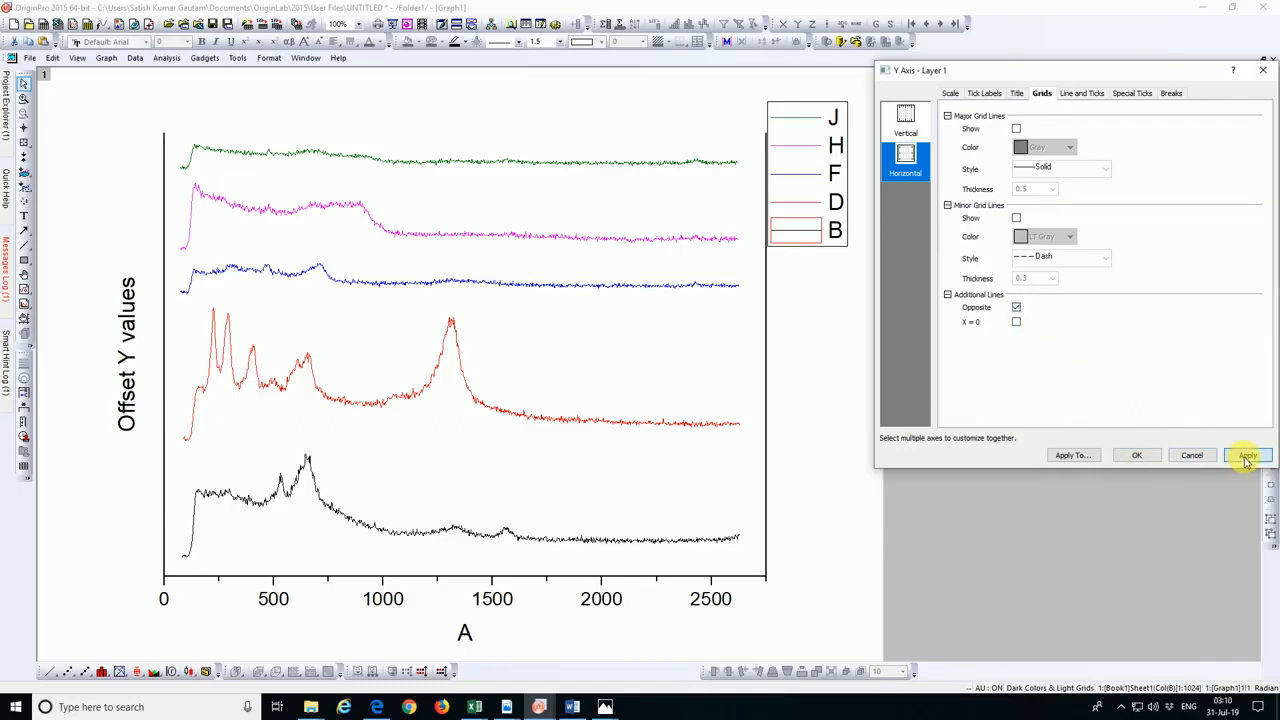
{"action": "left_click", "coordinate": [904, 120]}
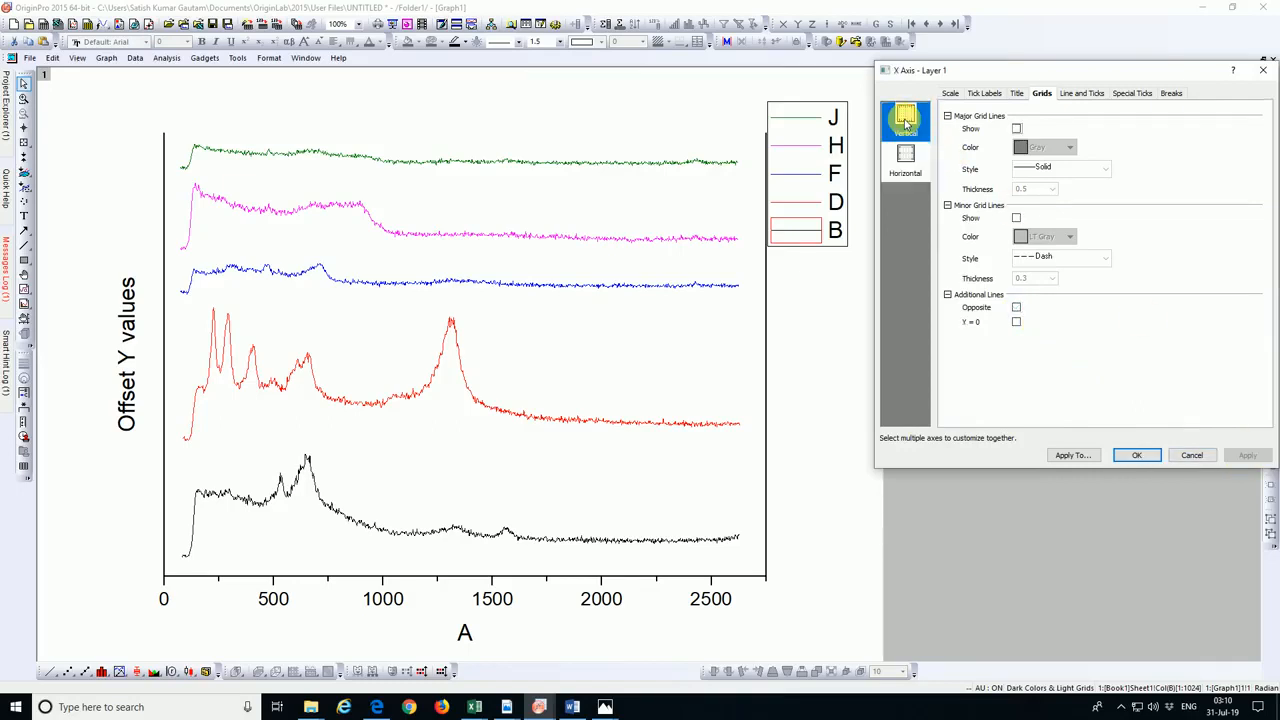
{"action": "left_click", "coordinate": [1016, 309]}
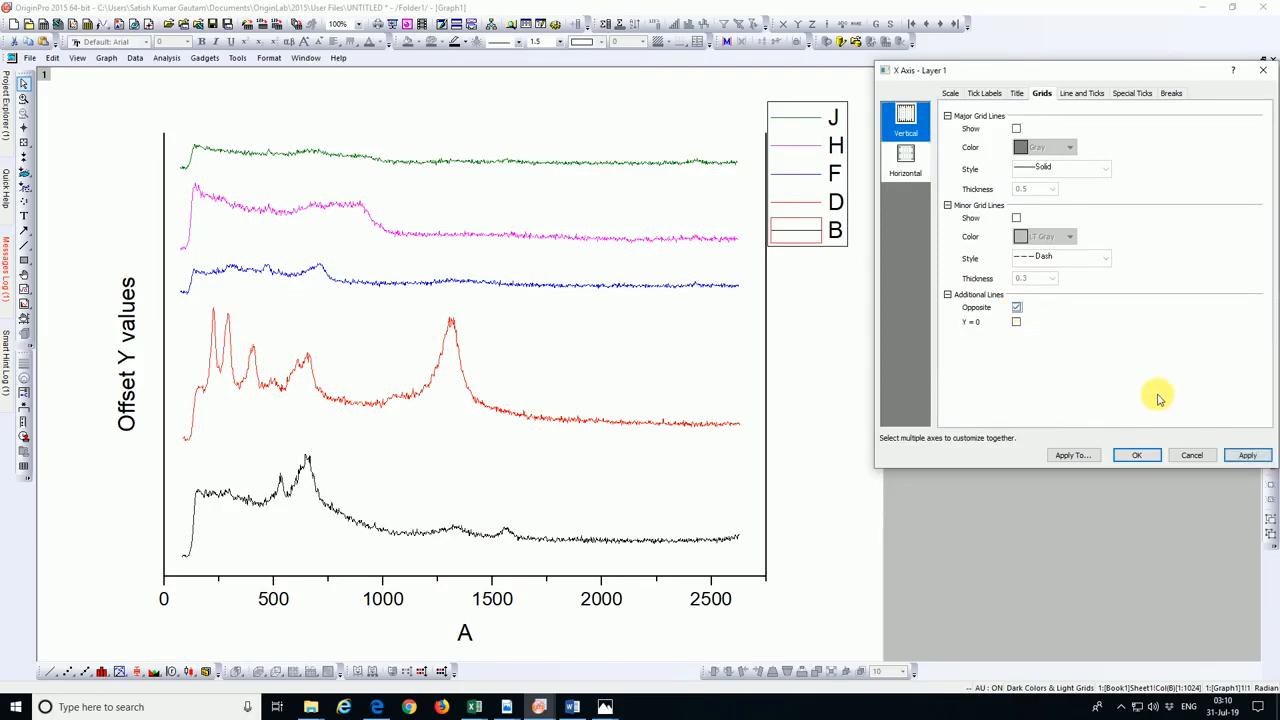
{"action": "left_click", "coordinate": [1248, 456]}
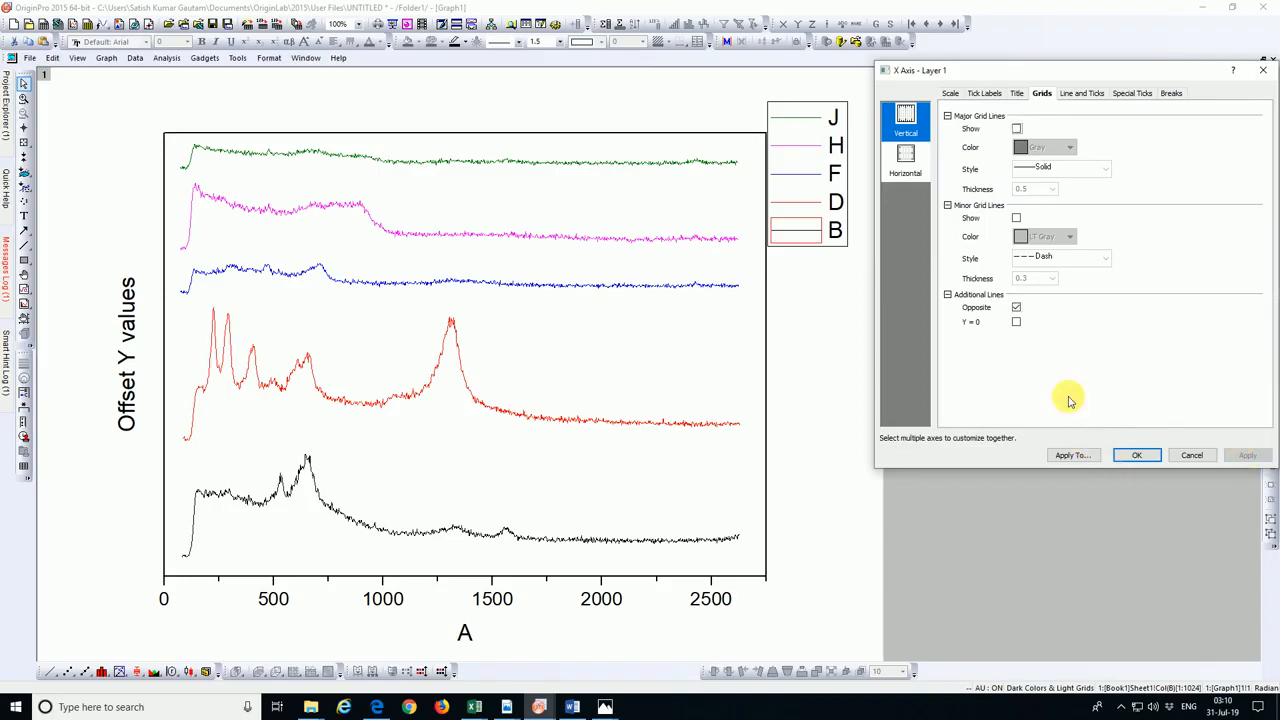
Set the start value of the X-axis scale to 150 and apply it to the graph
{"action": "left_click", "coordinate": [953, 93]}
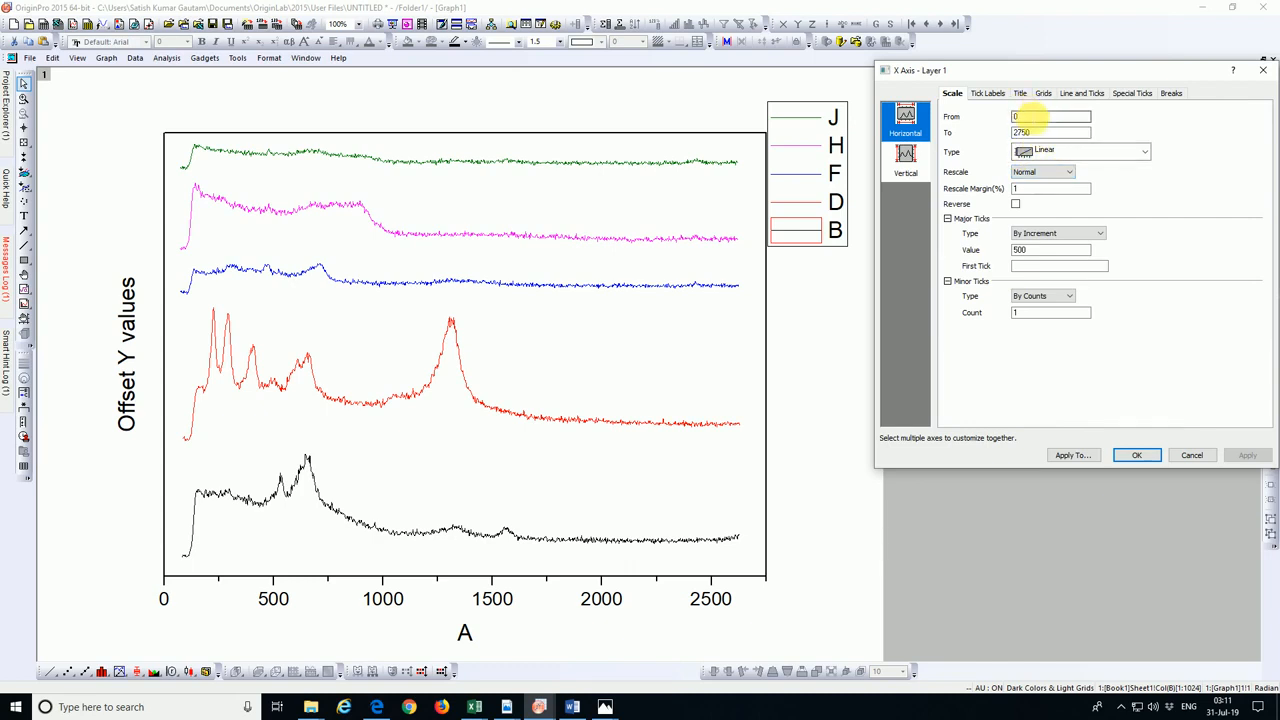
{"action": "double_click", "coordinate": [1018, 117]}
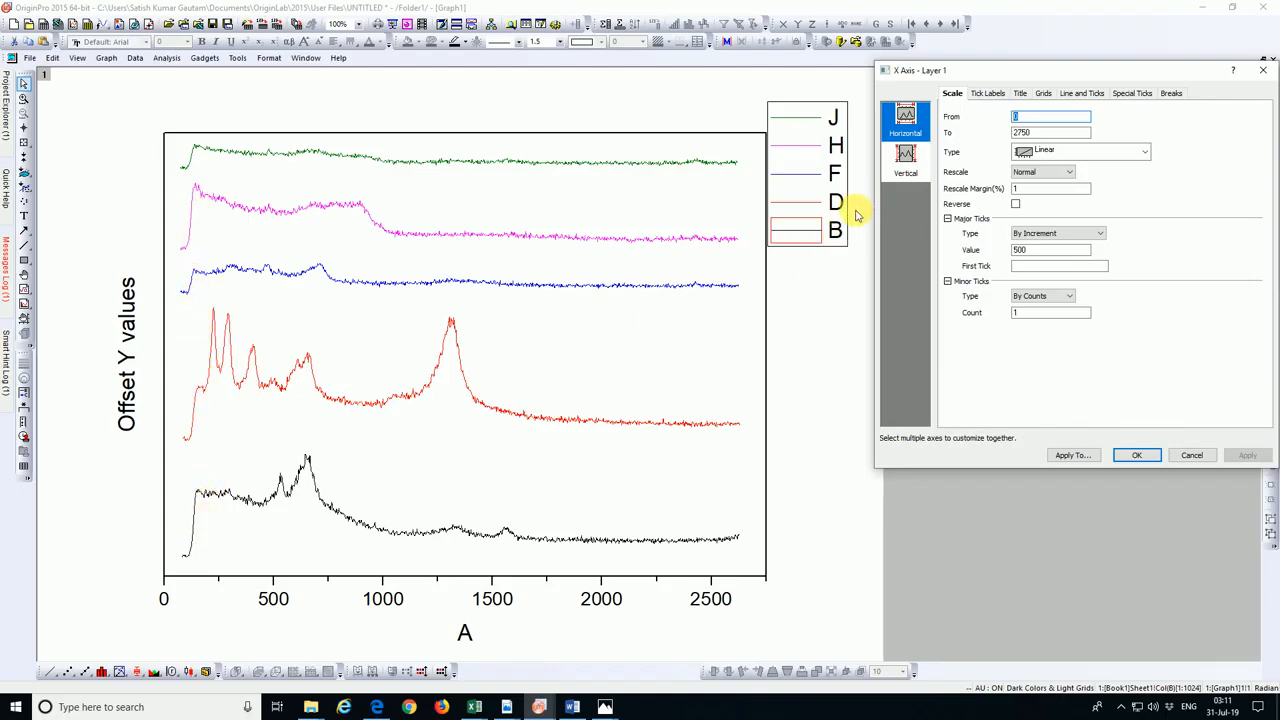
{"action": "type", "text": "150"}
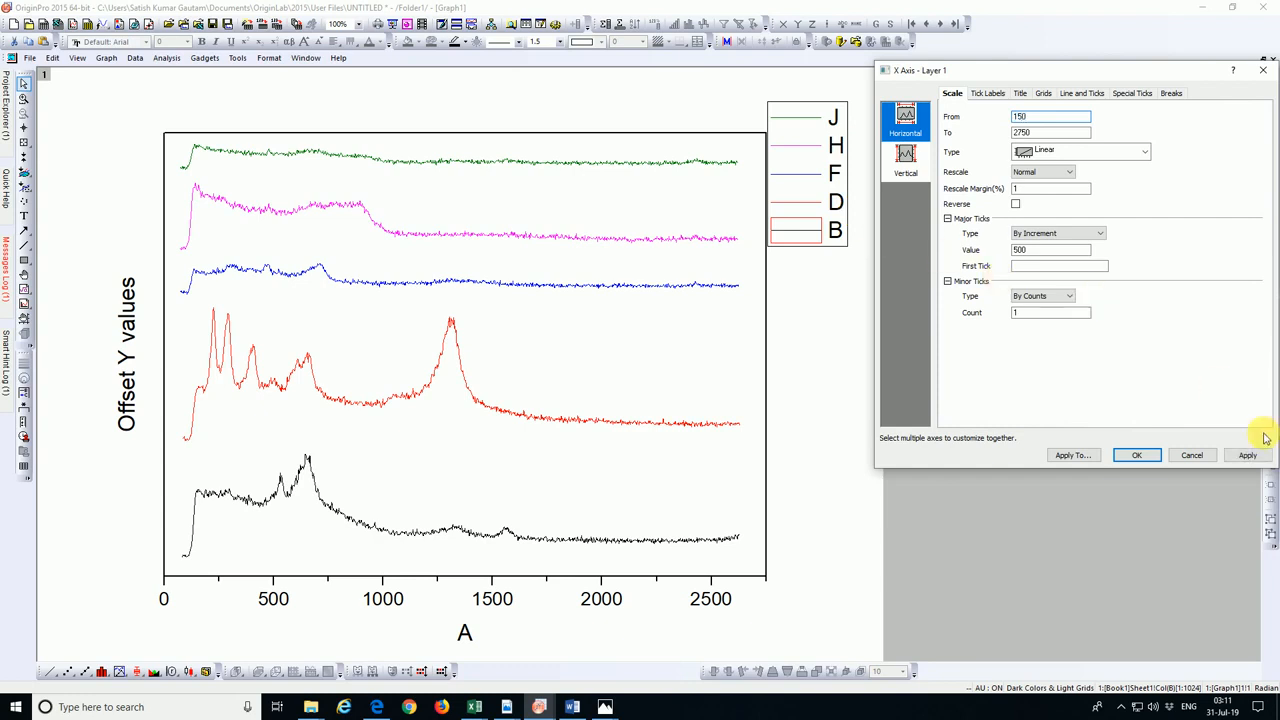
{"action": "left_click", "coordinate": [1248, 457]}
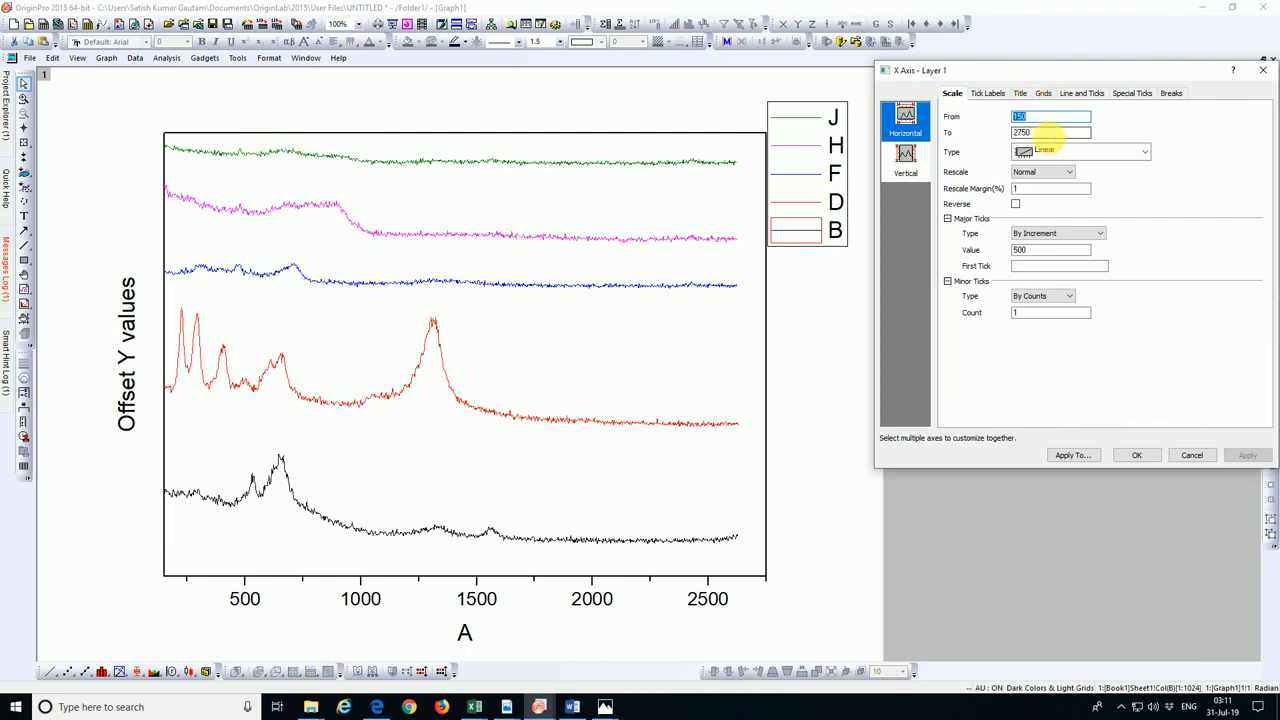
Try X-axis scale end values of 4000 and 2500 on the graph
{"action": "key", "text": "Tab"}
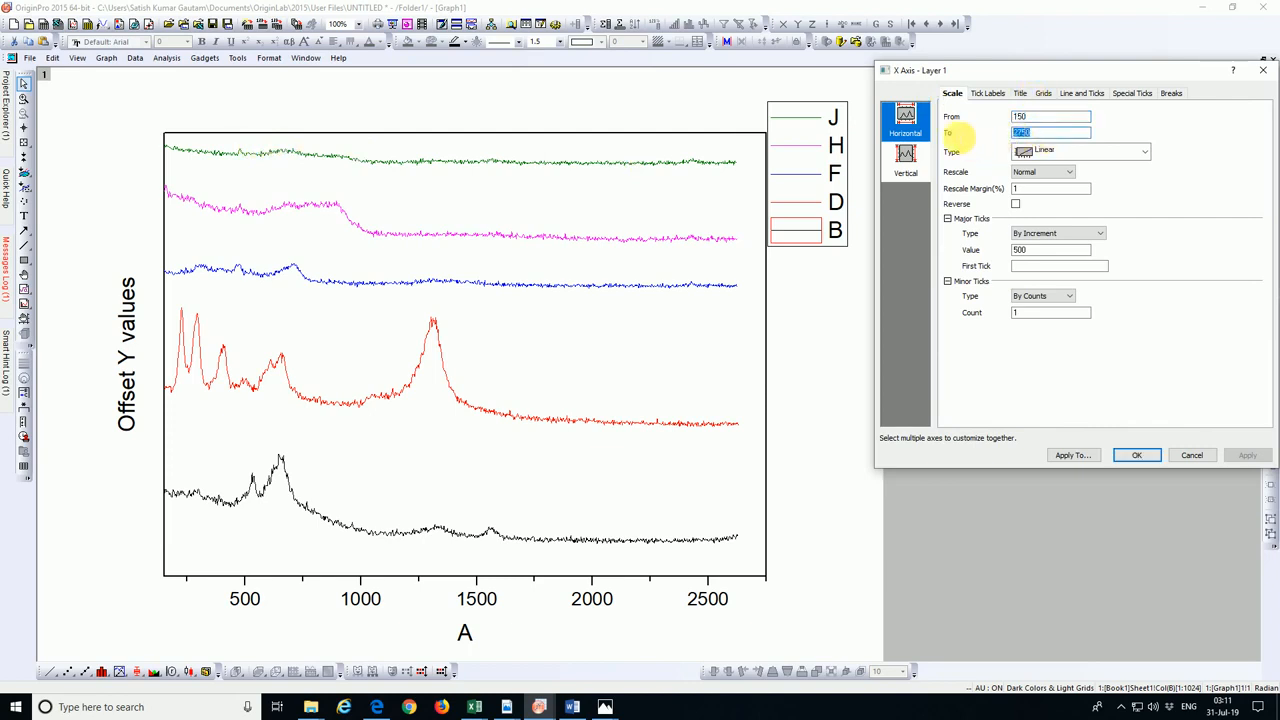
{"action": "type", "text": "4000"}
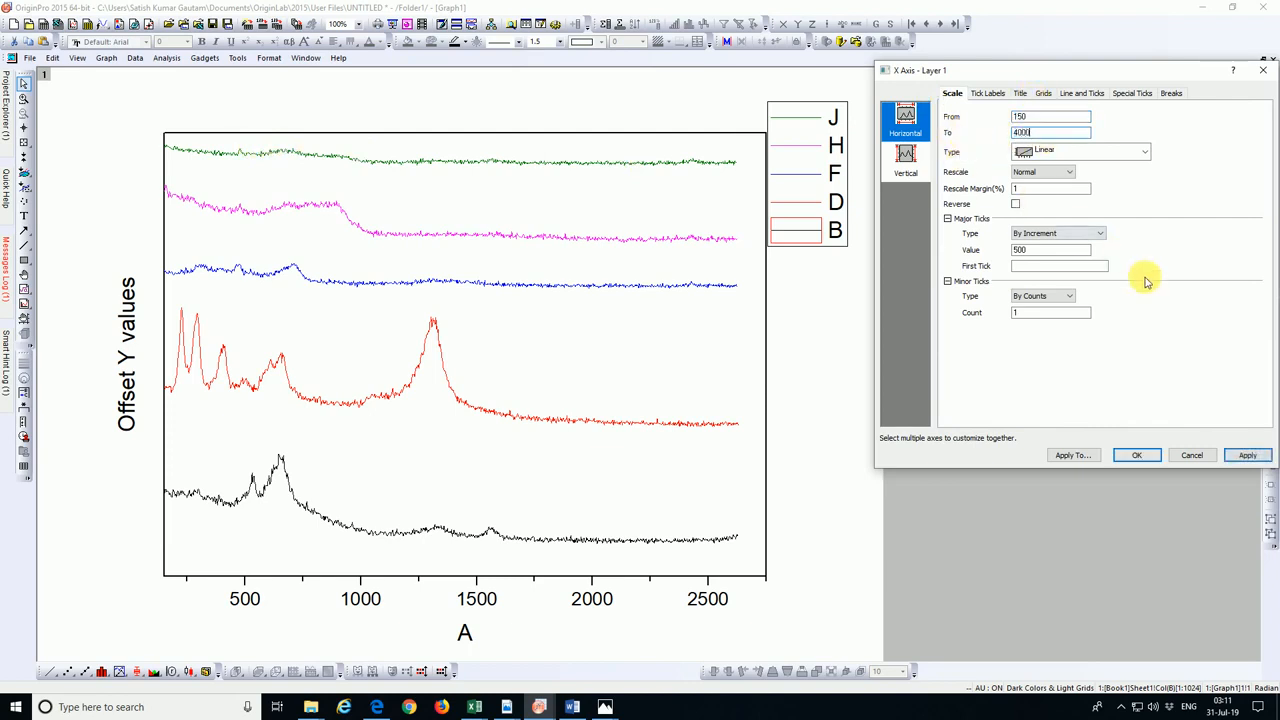
{"action": "left_click", "coordinate": [1247, 455]}
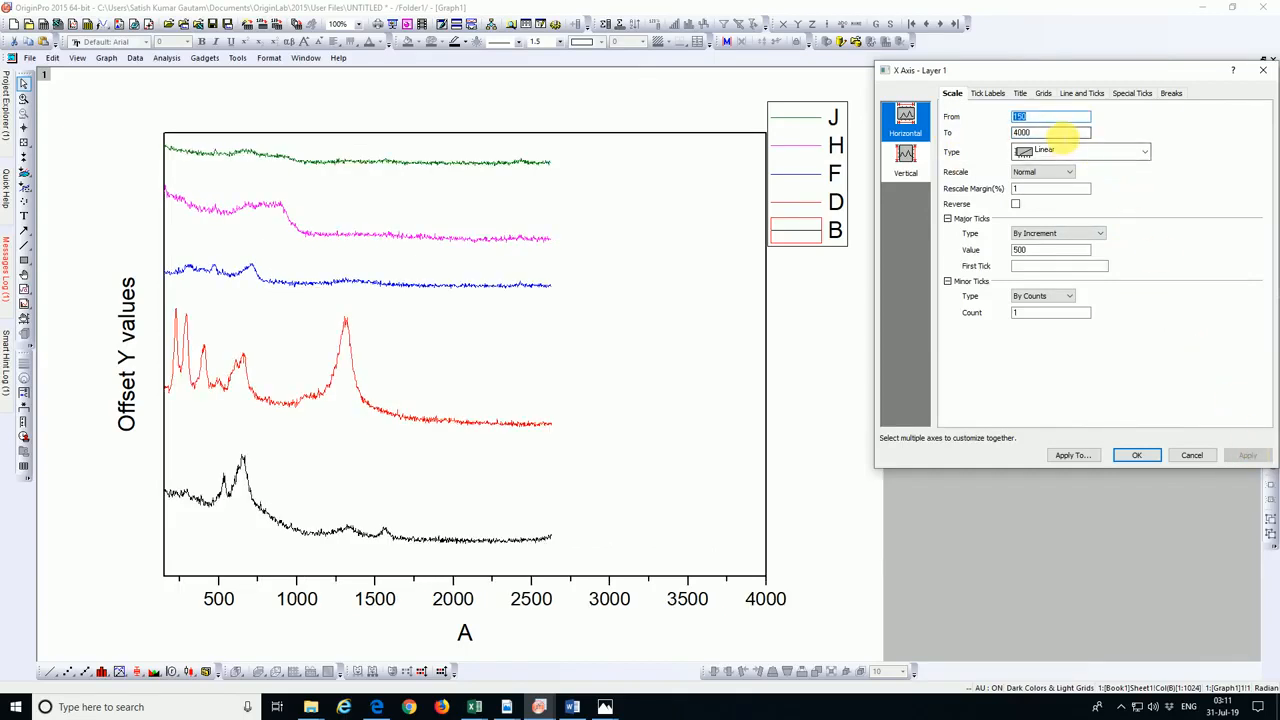
{"action": "left_click_drag", "start_coordinate": [1057, 136], "coordinate": [1000, 134]}
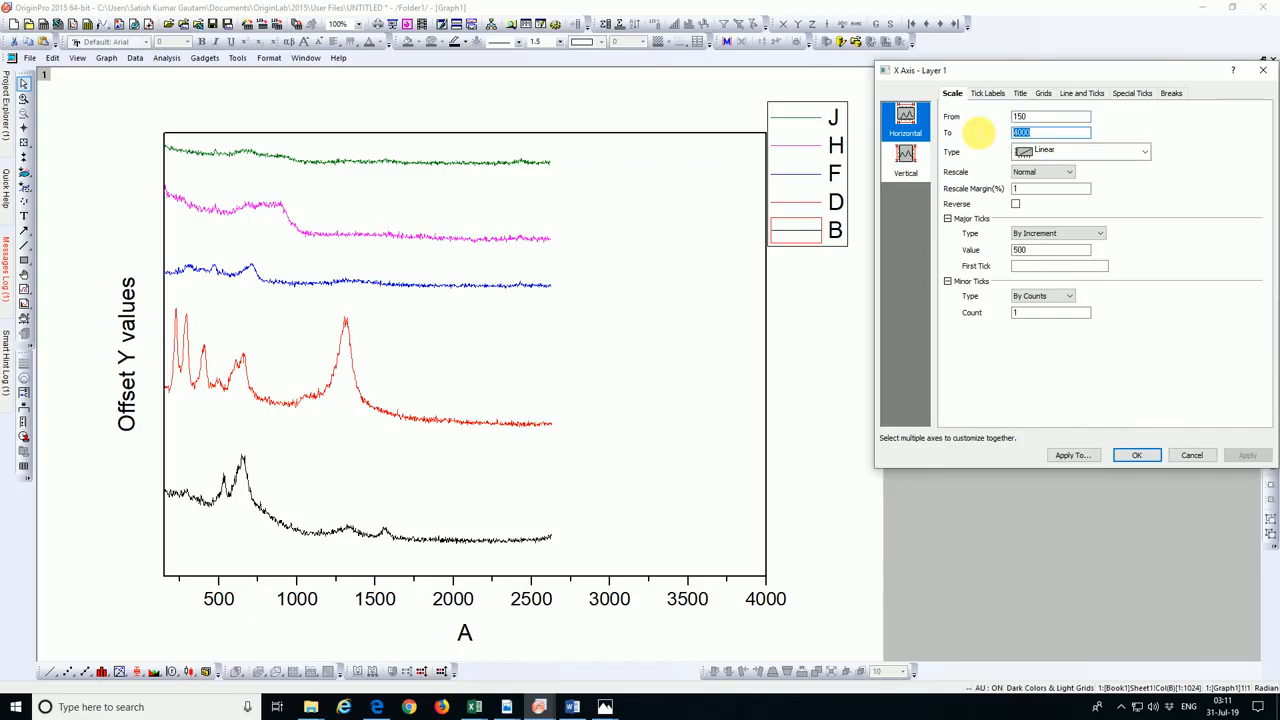
{"action": "type", "text": "25"}
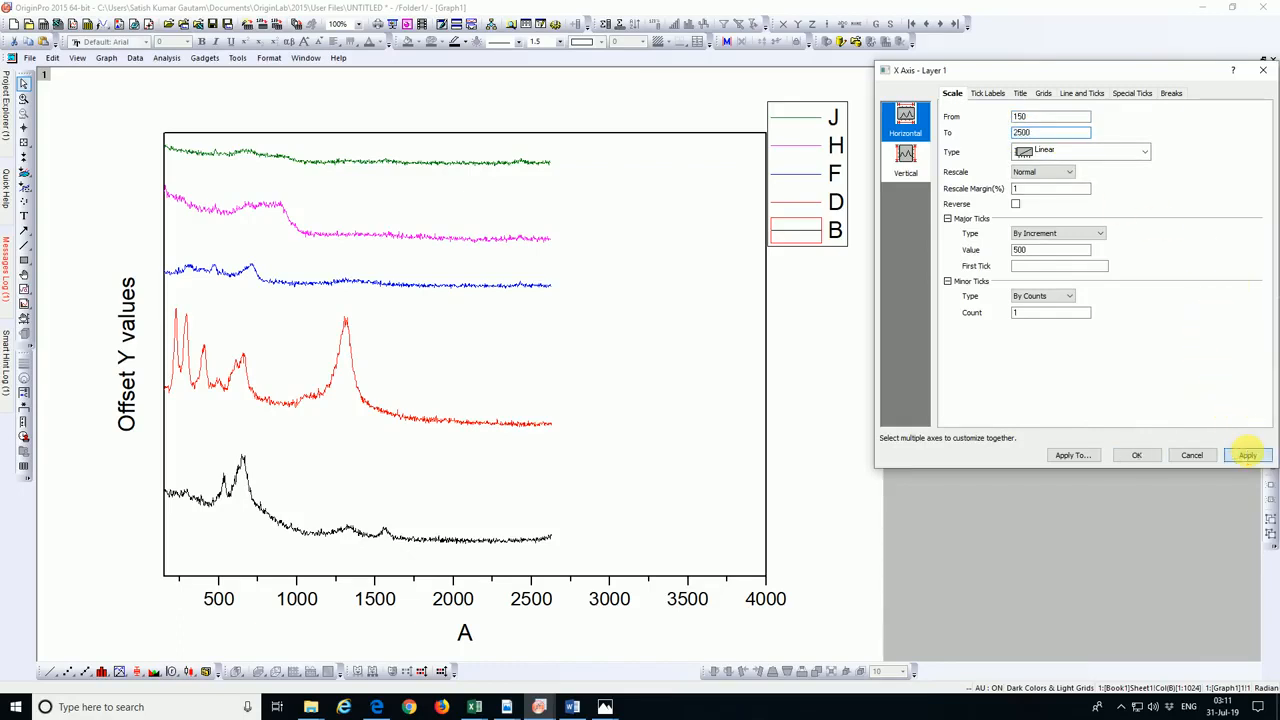
{"action": "left_click", "coordinate": [1248, 455]}
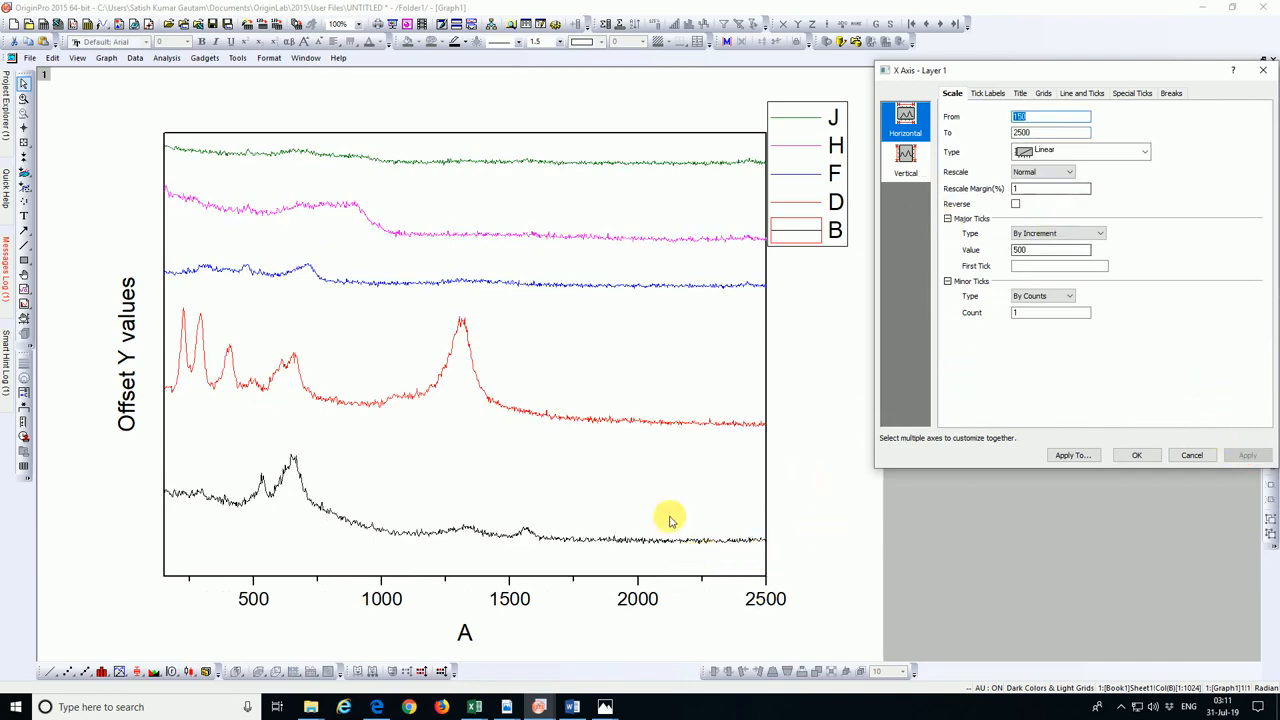
Set the end value of the X-axis scale to 2000 and apply it to the graph
{"action": "left_click_drag", "start_coordinate": [1040, 133], "coordinate": [988, 145]}
{"action": "type", "text": "2000"}
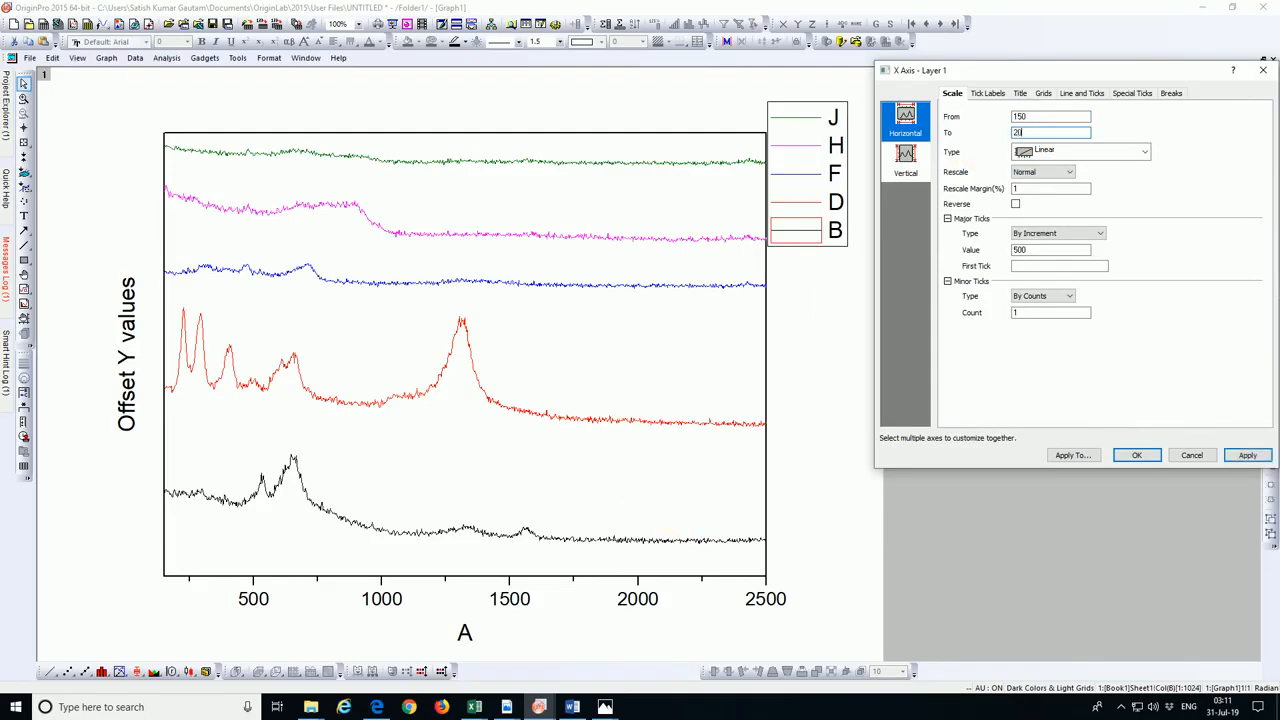
{"action": "left_click", "coordinate": [1245, 459]}
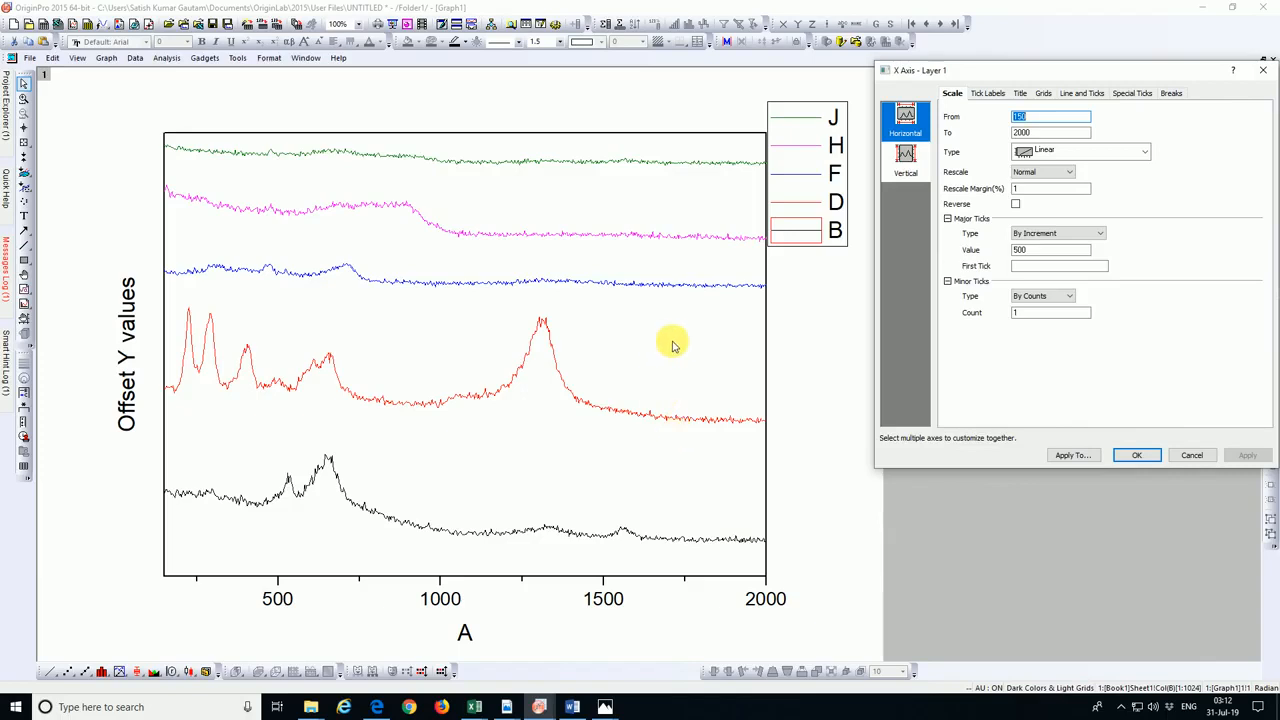
Try an end value of 8000 for the Y-axis scale on the graph
{"action": "left_click", "coordinate": [905, 157]}
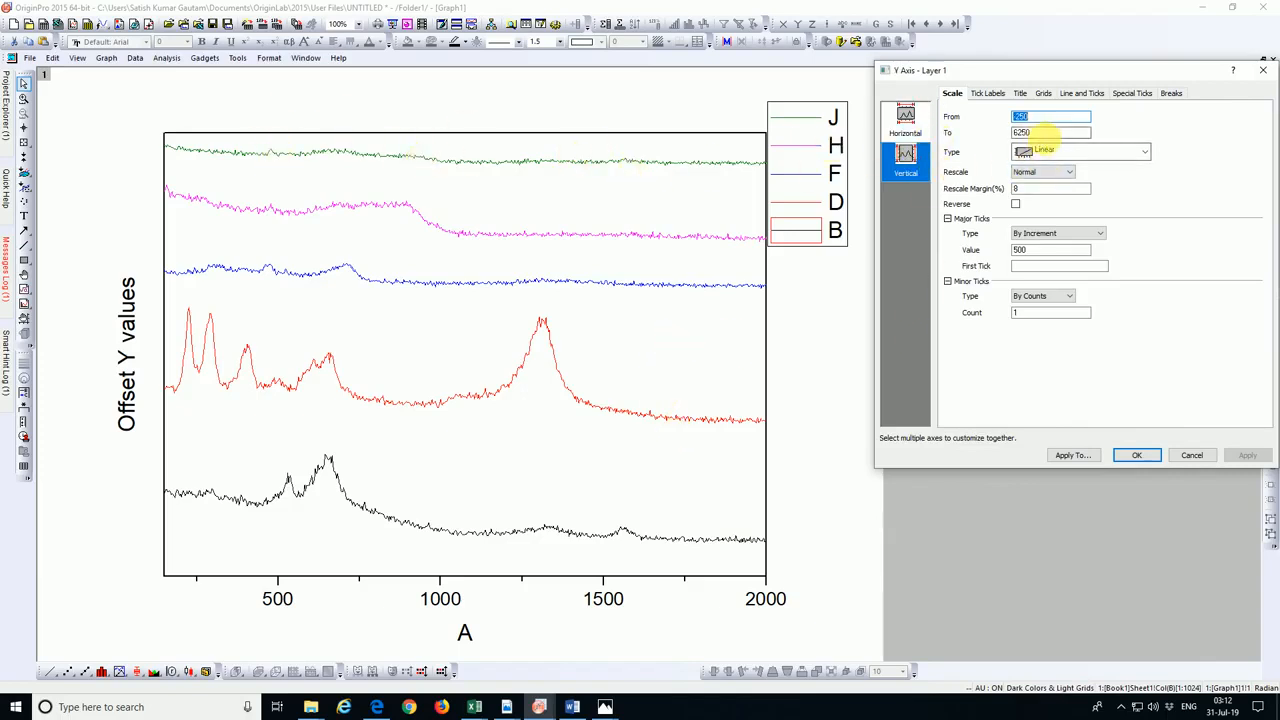
{"action": "left_click", "coordinate": [1040, 133]}
{"action": "left_click_drag", "start_coordinate": [1040, 133], "coordinate": [1014, 132]}
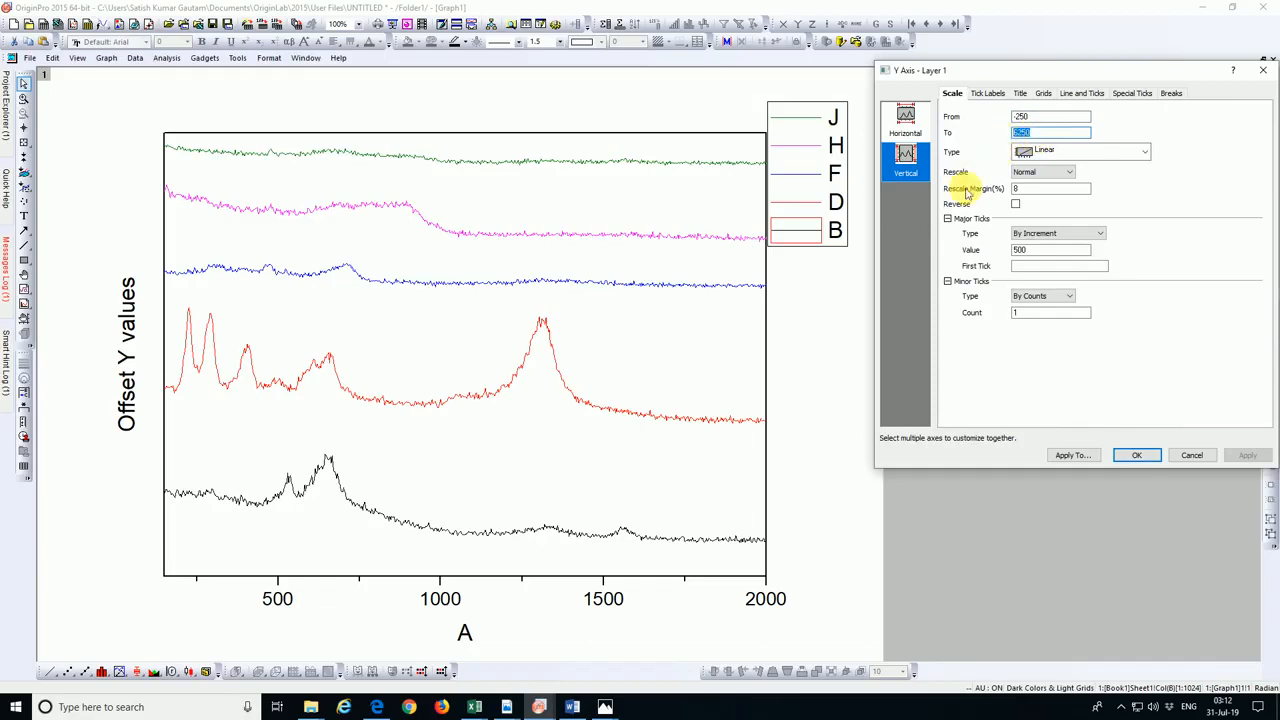
{"action": "type", "text": "800"}
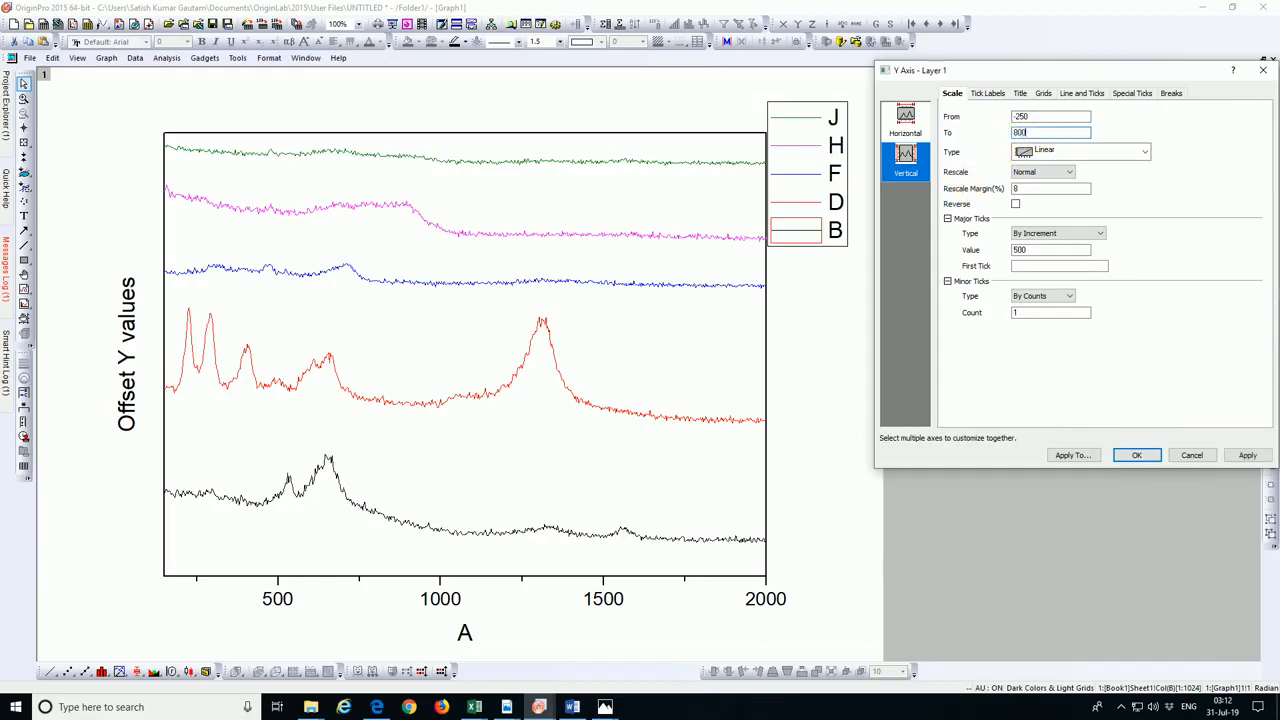
{"action": "type", "text": "0"}
{"action": "left_click", "coordinate": [1246, 456]}
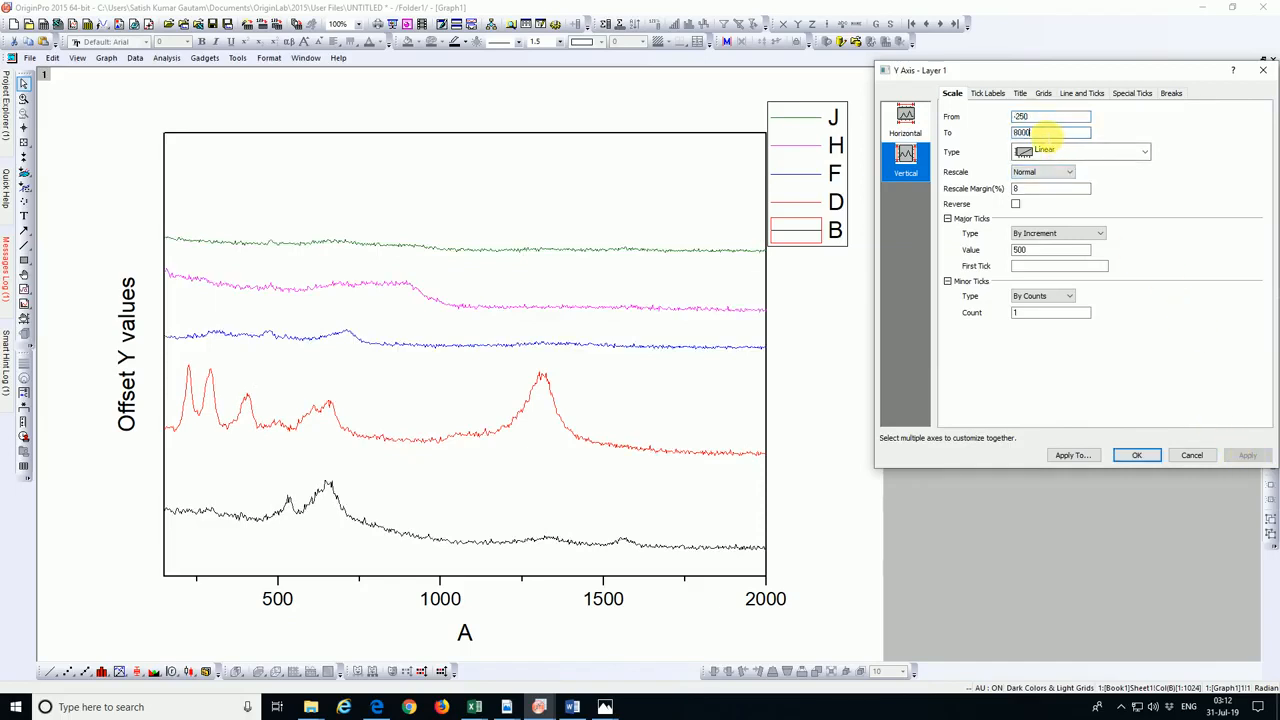
Set the end value of the Y-axis scale to 8500 and apply it to the graph
{"action": "double_click", "coordinate": [1020, 132]}
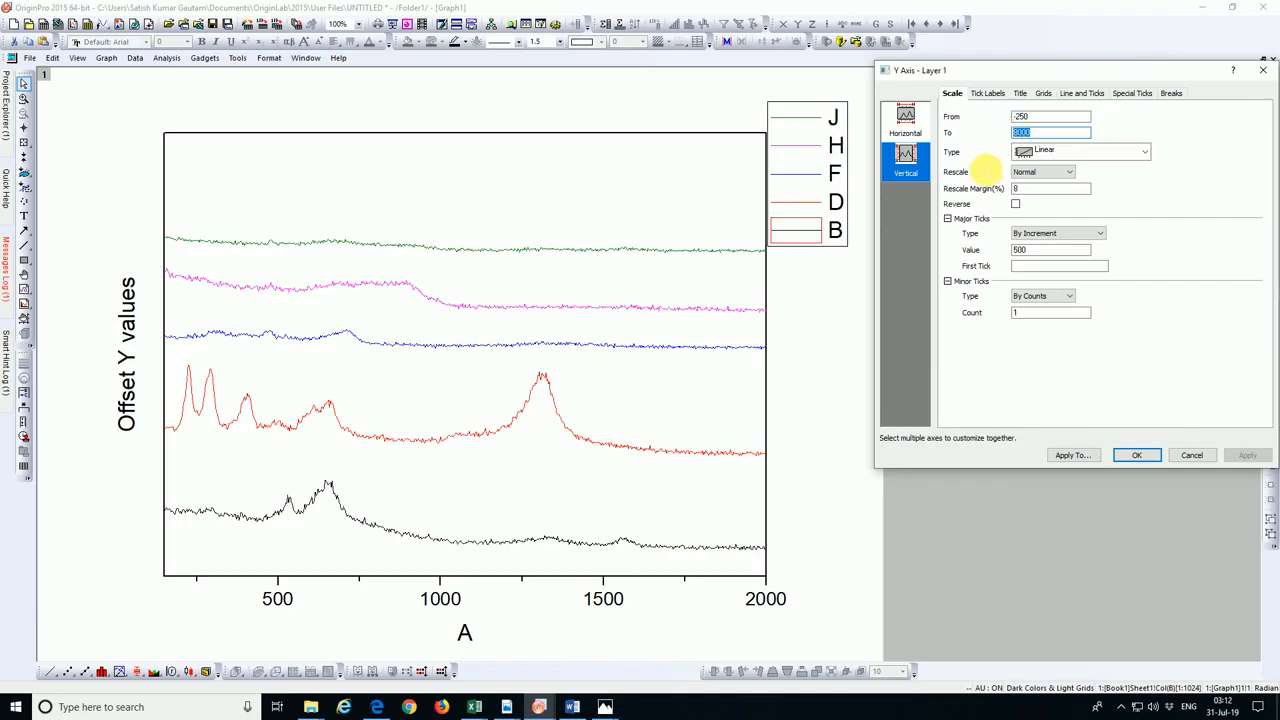
{"action": "type", "text": "85"}
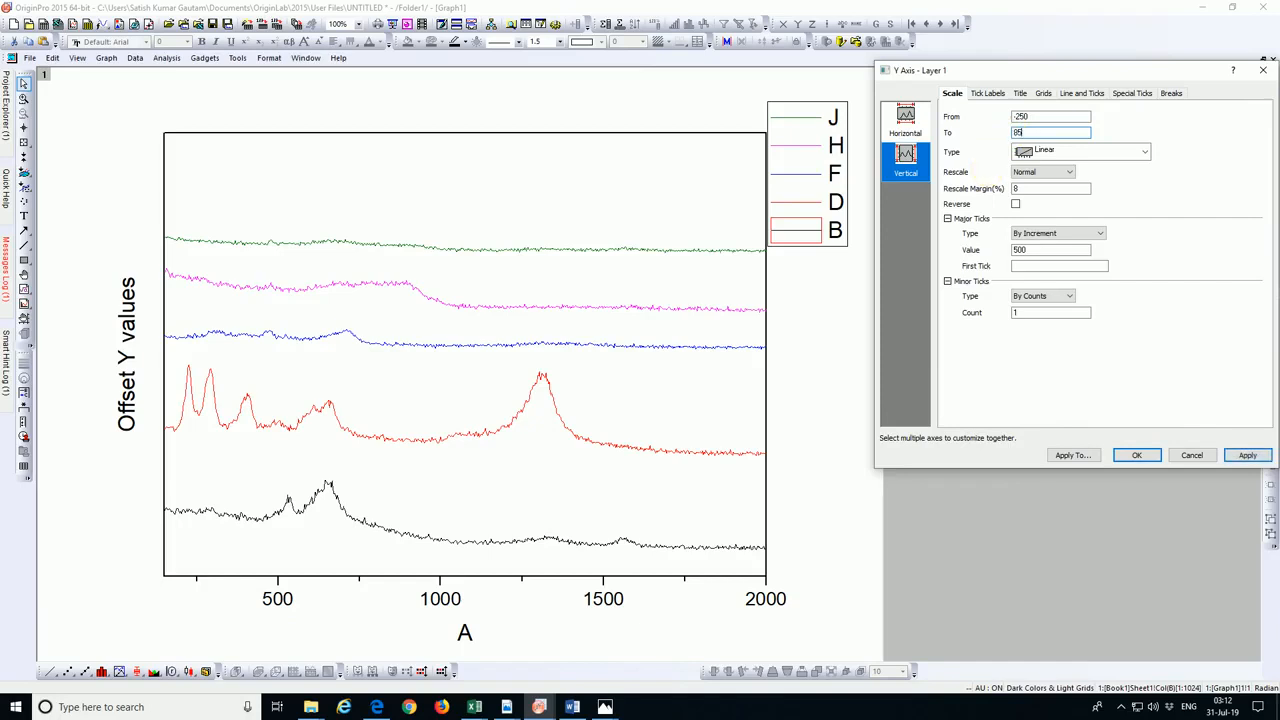
{"action": "type", "text": "00"}
{"action": "left_click", "coordinate": [1247, 455]}
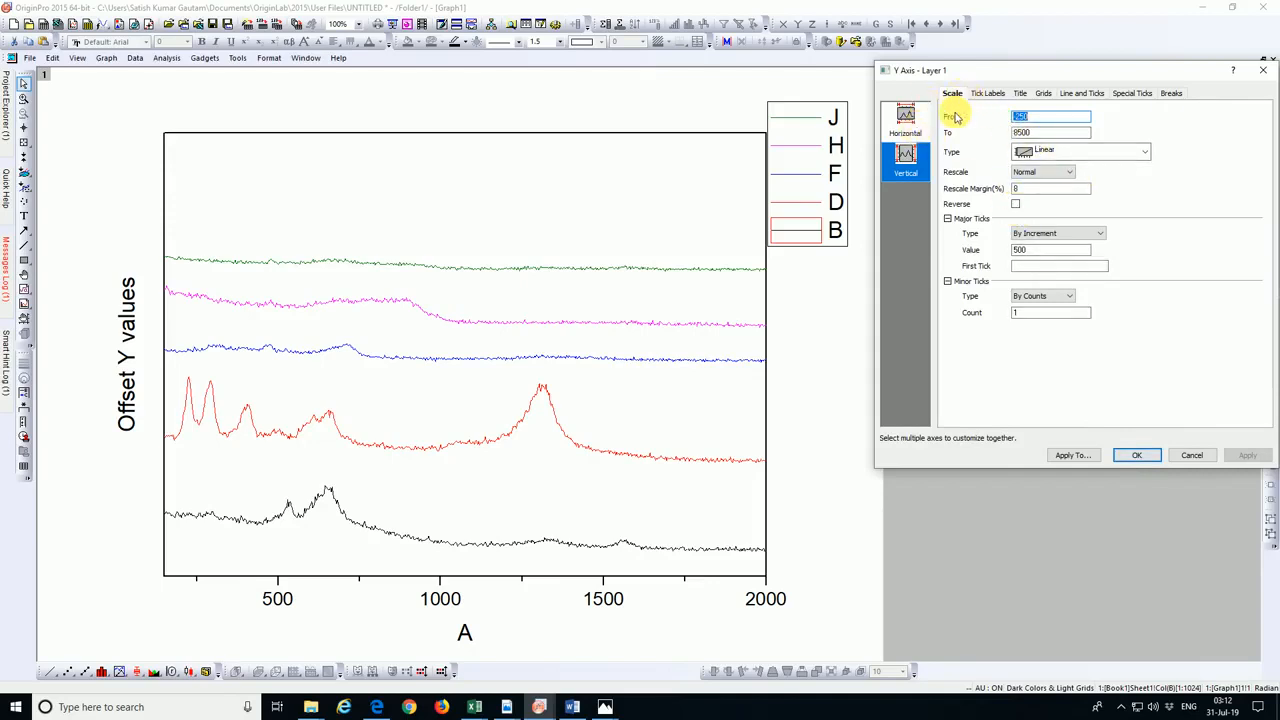
Set the major tick increment of the X axis to 300 and accept the axis settings
{"action": "left_click", "coordinate": [905, 118]}
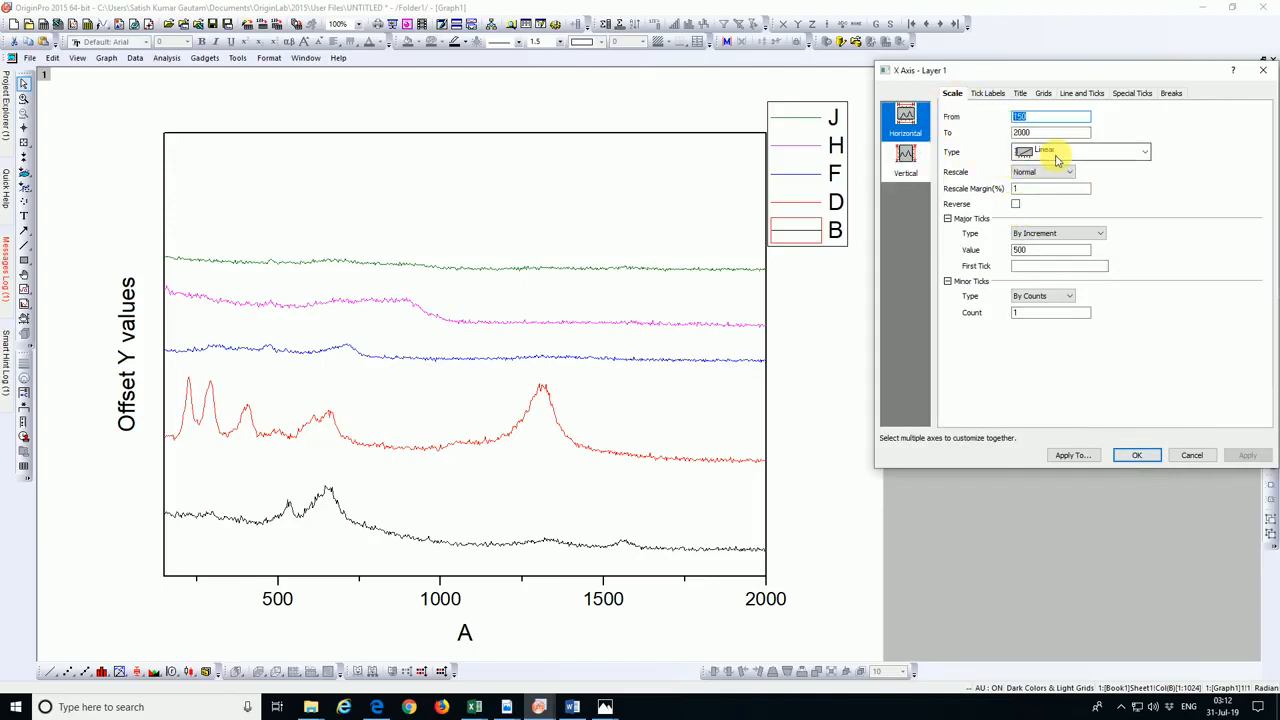
{"action": "double_click", "coordinate": [1049, 250]}
{"action": "type", "text": "200"}
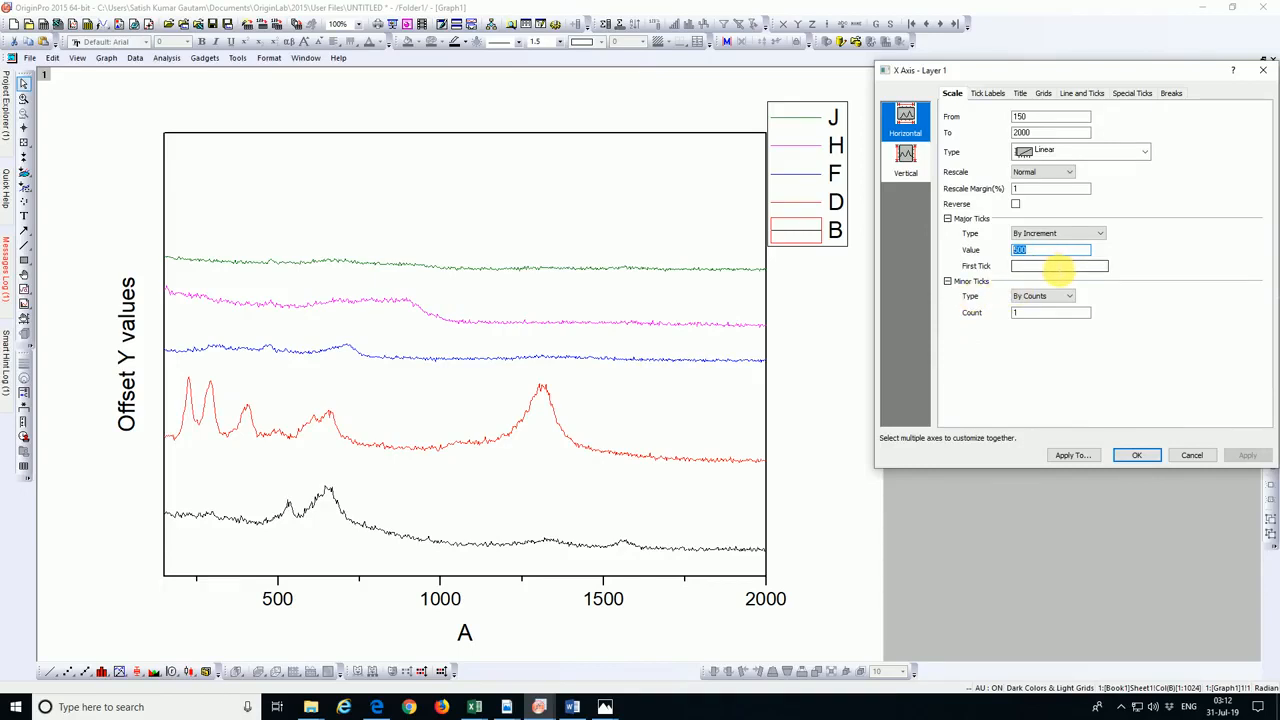
{"action": "type", "text": "30"}
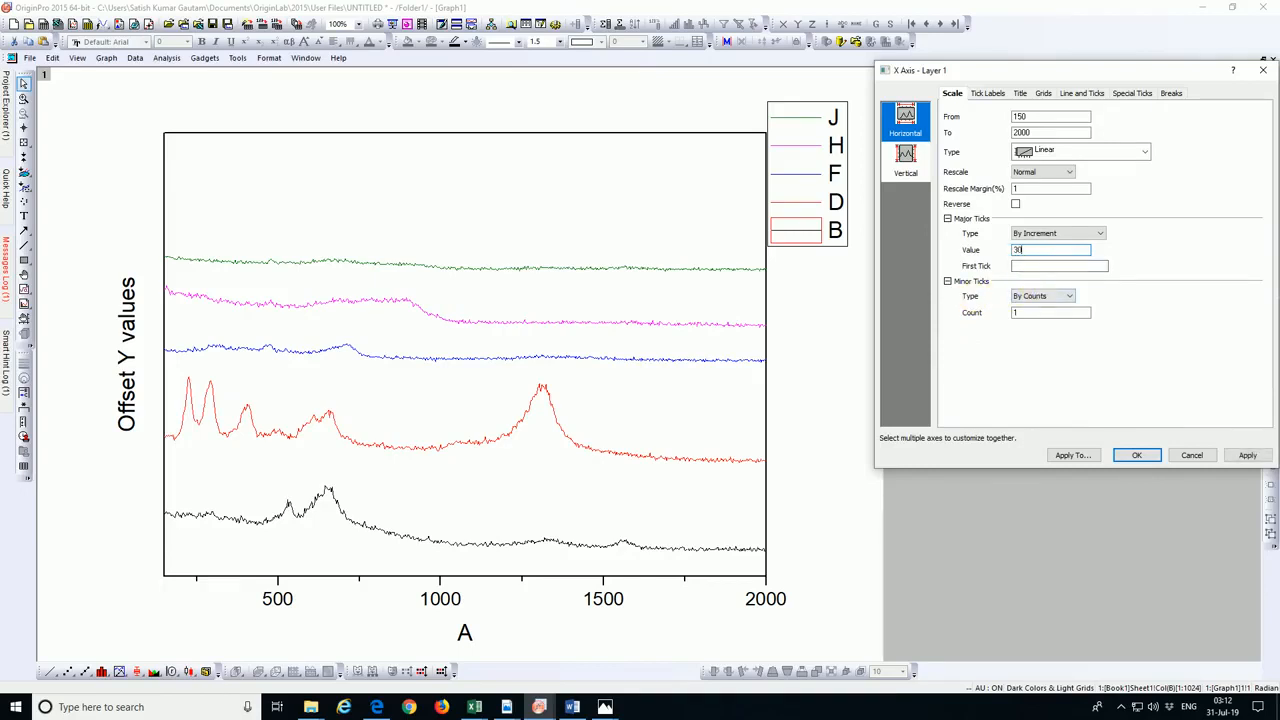
{"action": "type", "text": "0"}
{"action": "left_click", "coordinate": [1265, 457]}
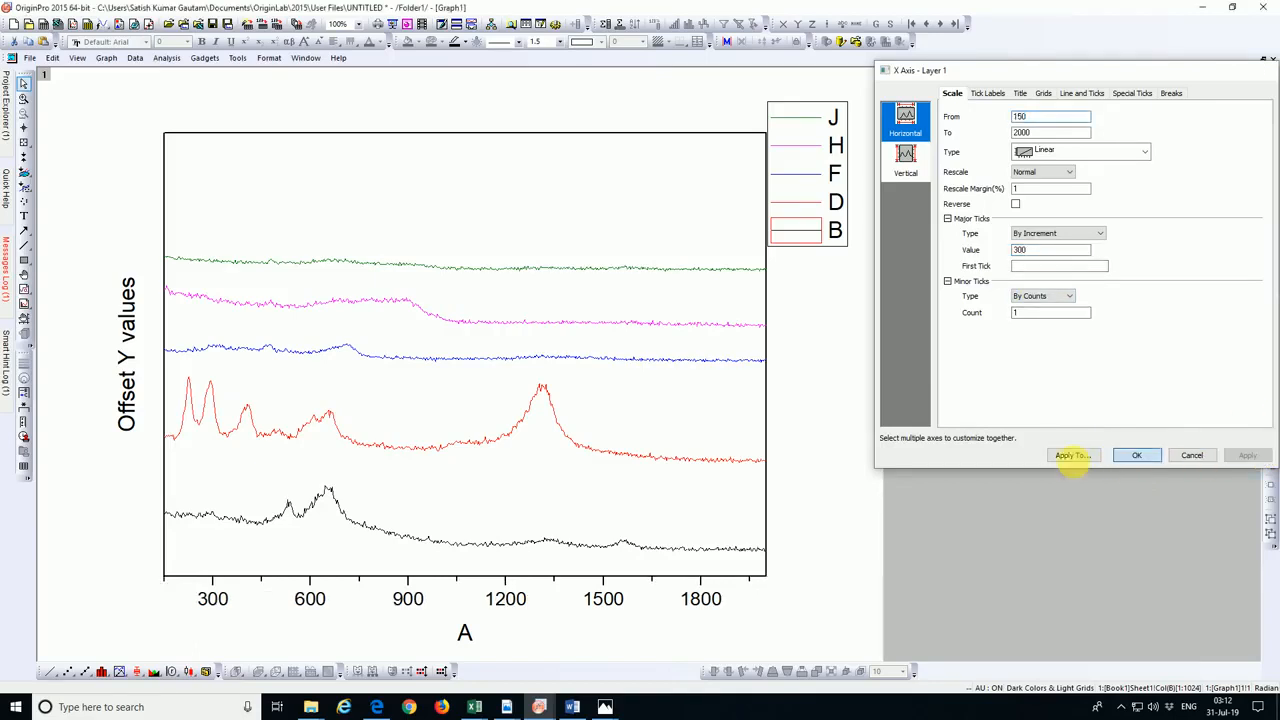
{"action": "left_click", "coordinate": [1134, 456]}
Make the X-axis tick labels bold and set their font size to 24
{"action": "left_click", "coordinate": [497, 600]}
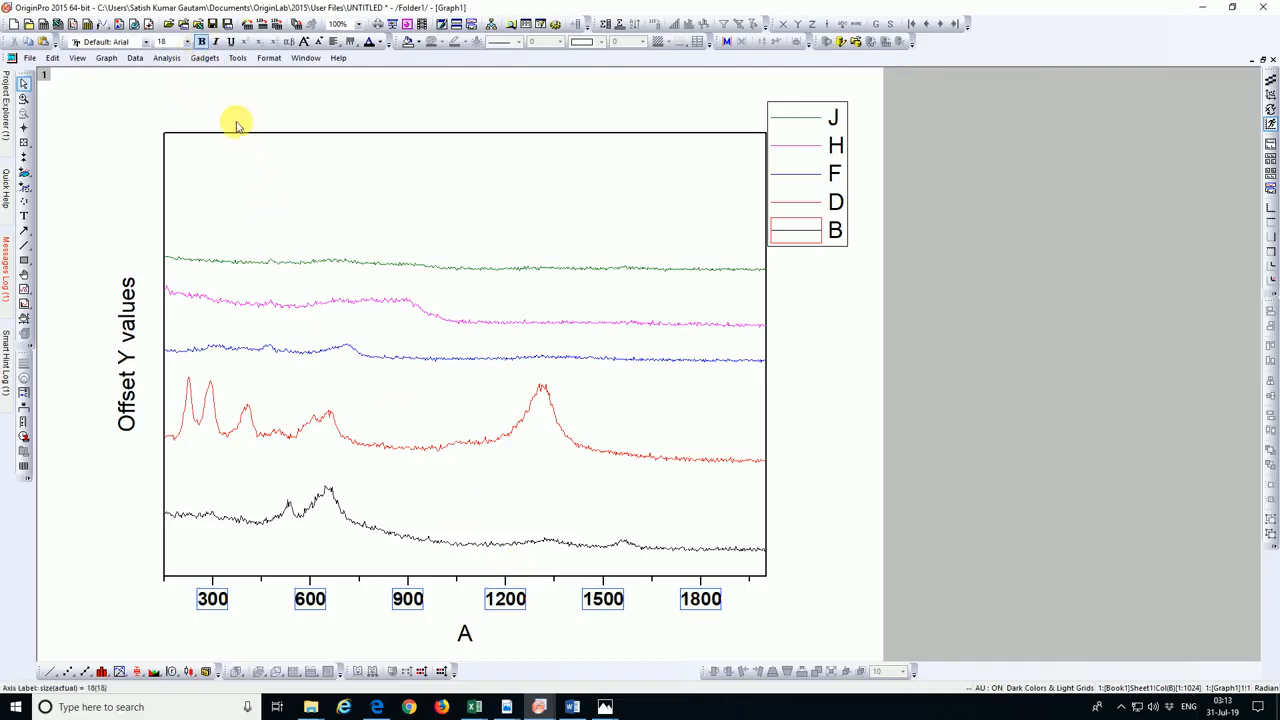
{"action": "left_click", "coordinate": [187, 41]}
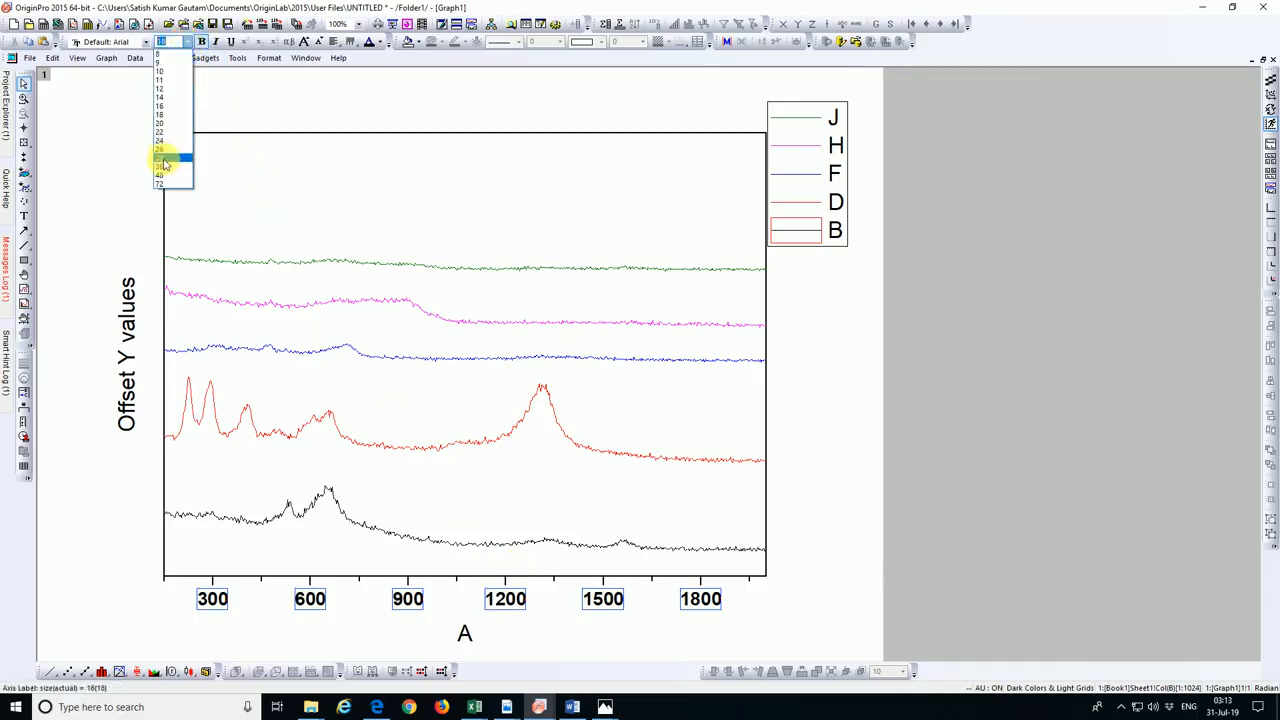
{"action": "left_click", "coordinate": [163, 140]}
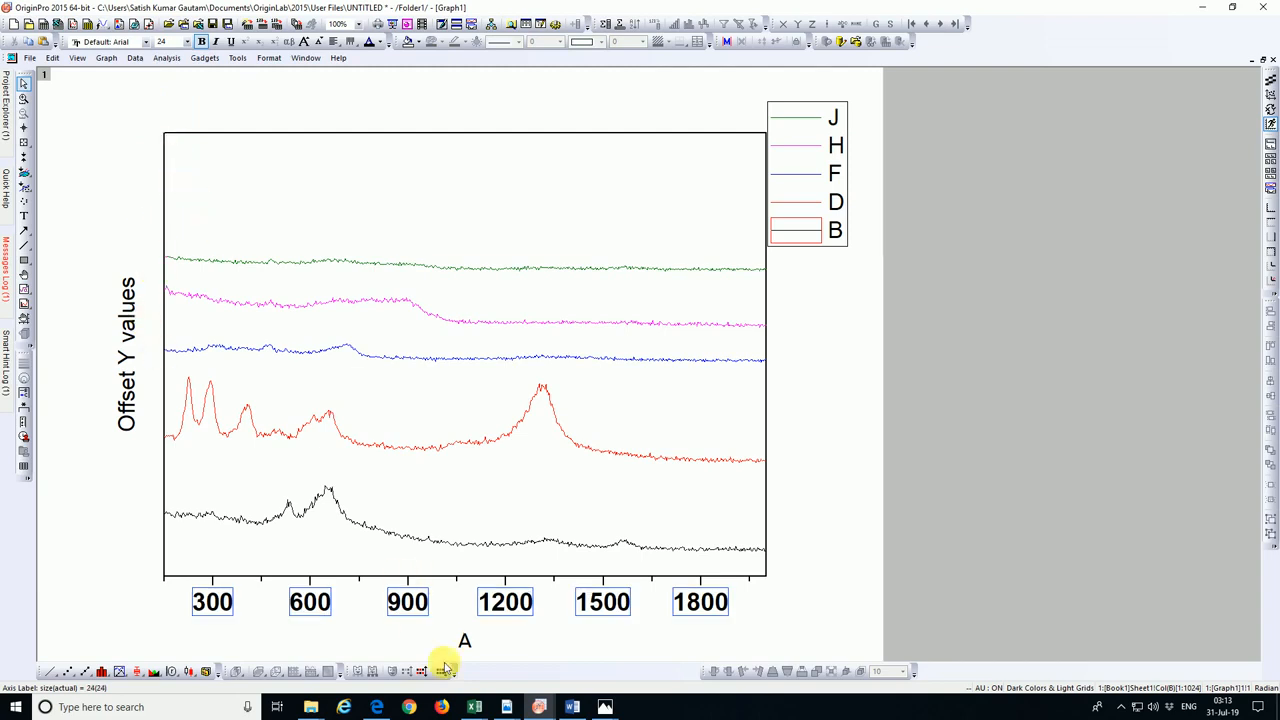
{"action": "left_click", "coordinate": [806, 503]}
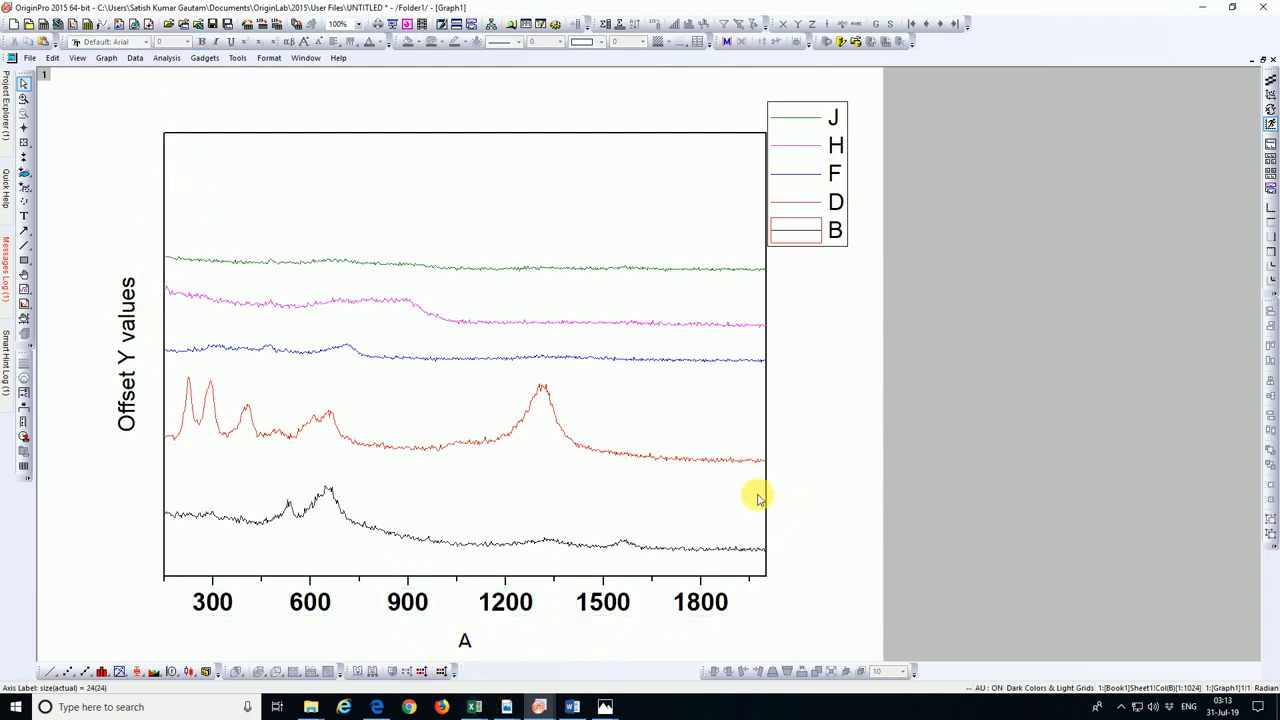
Set the line width of all five stacked curves to 1
{"action": "left_click", "coordinate": [588, 358]}
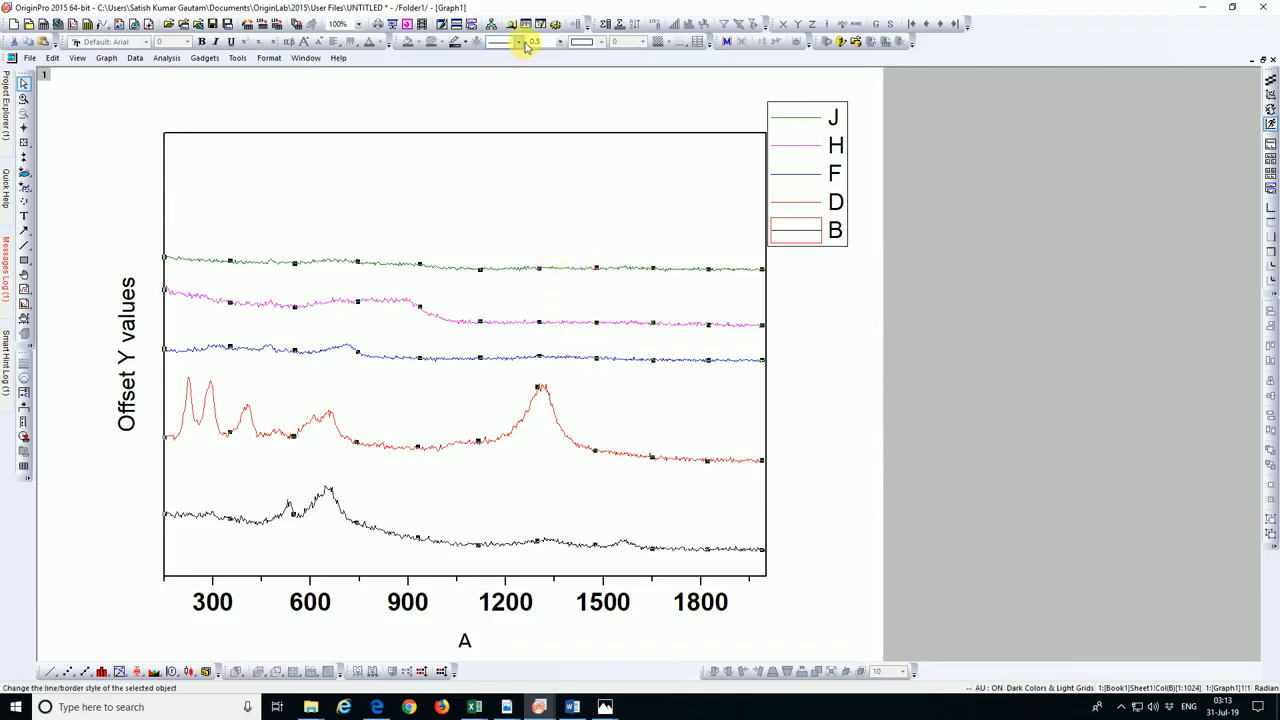
{"action": "left_click", "coordinate": [559, 44]}
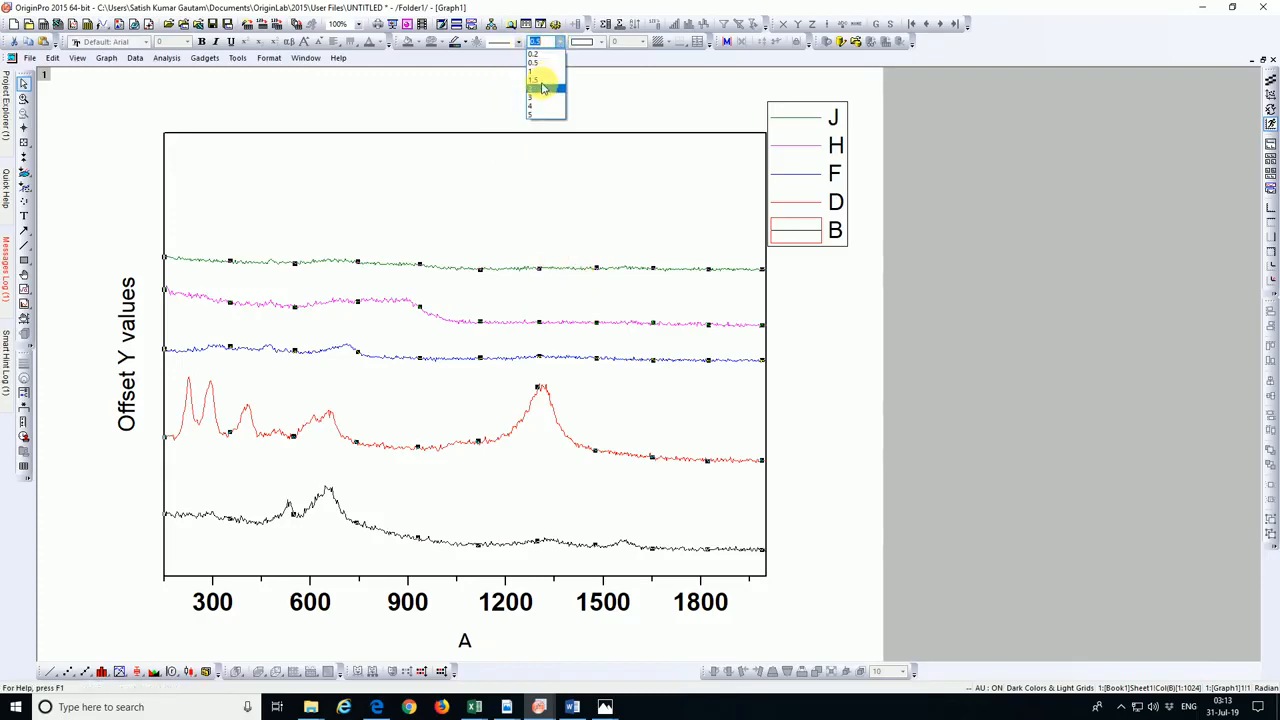
{"action": "left_click", "coordinate": [540, 73]}
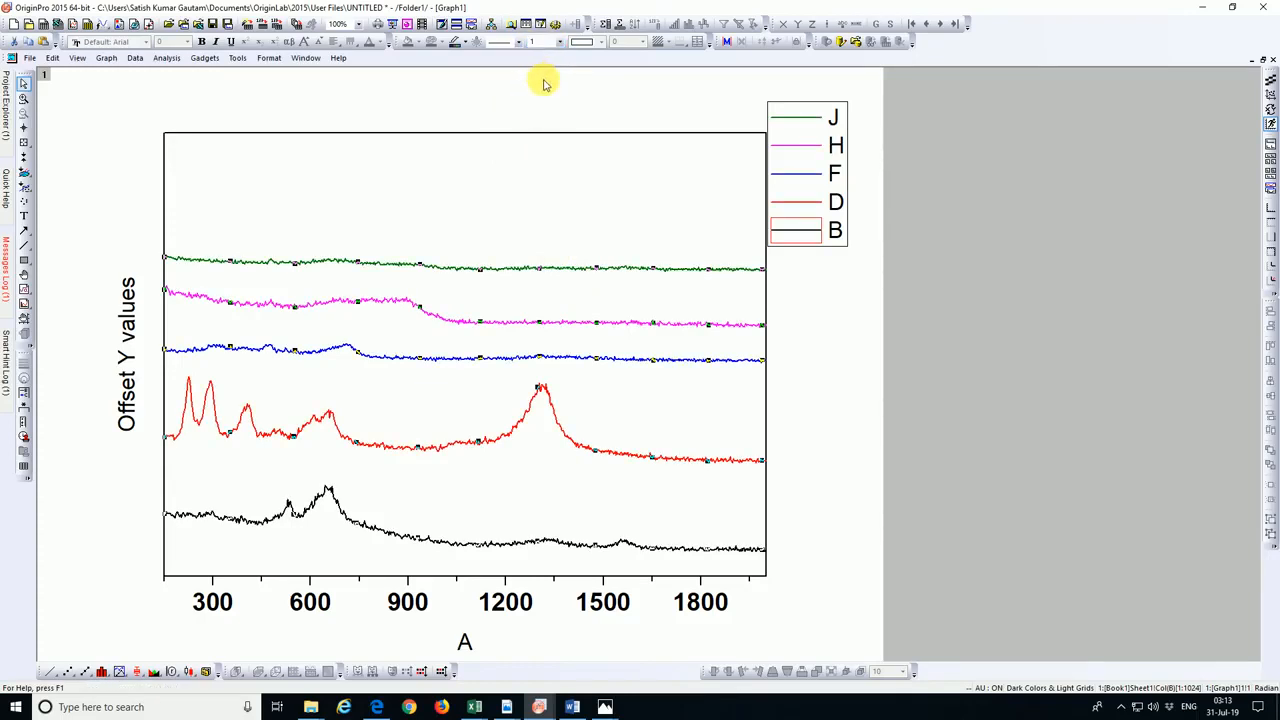
{"action": "left_click", "coordinate": [543, 84]}
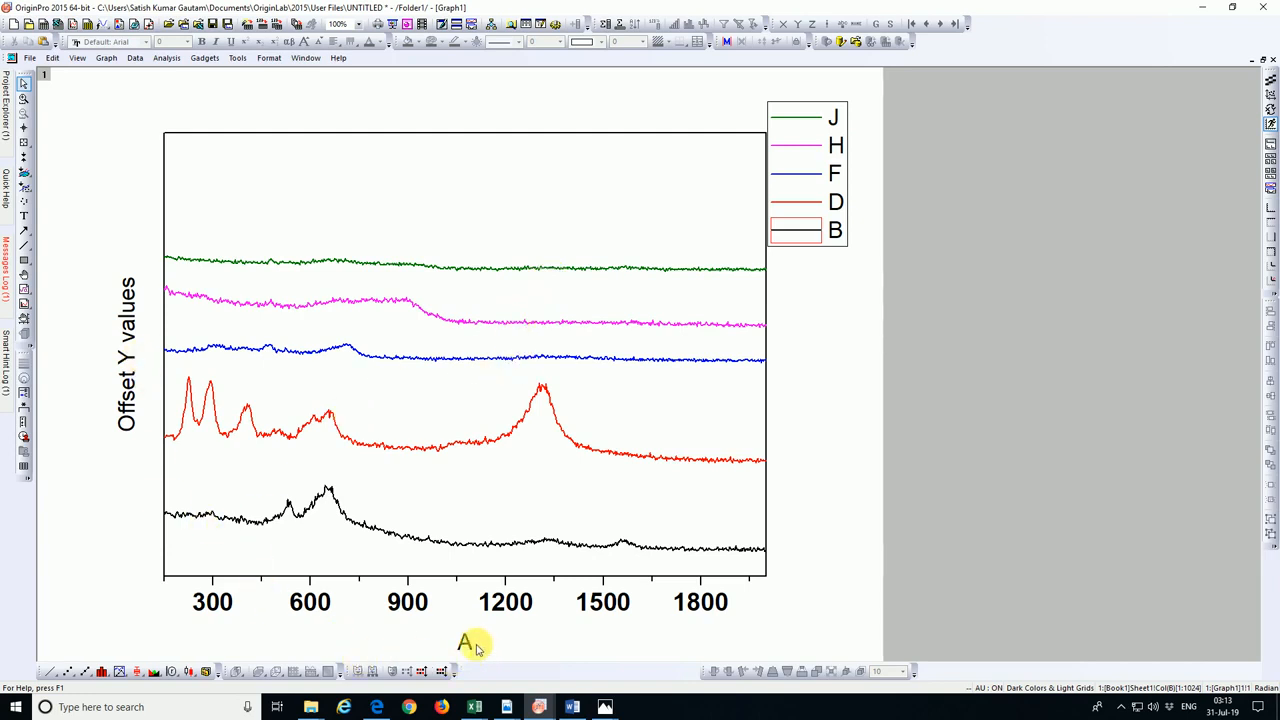
Replace the X-axis title with "Raman Shift (cm-1)", formatting the -1 as superscript
{"action": "left_click", "coordinate": [465, 641]}
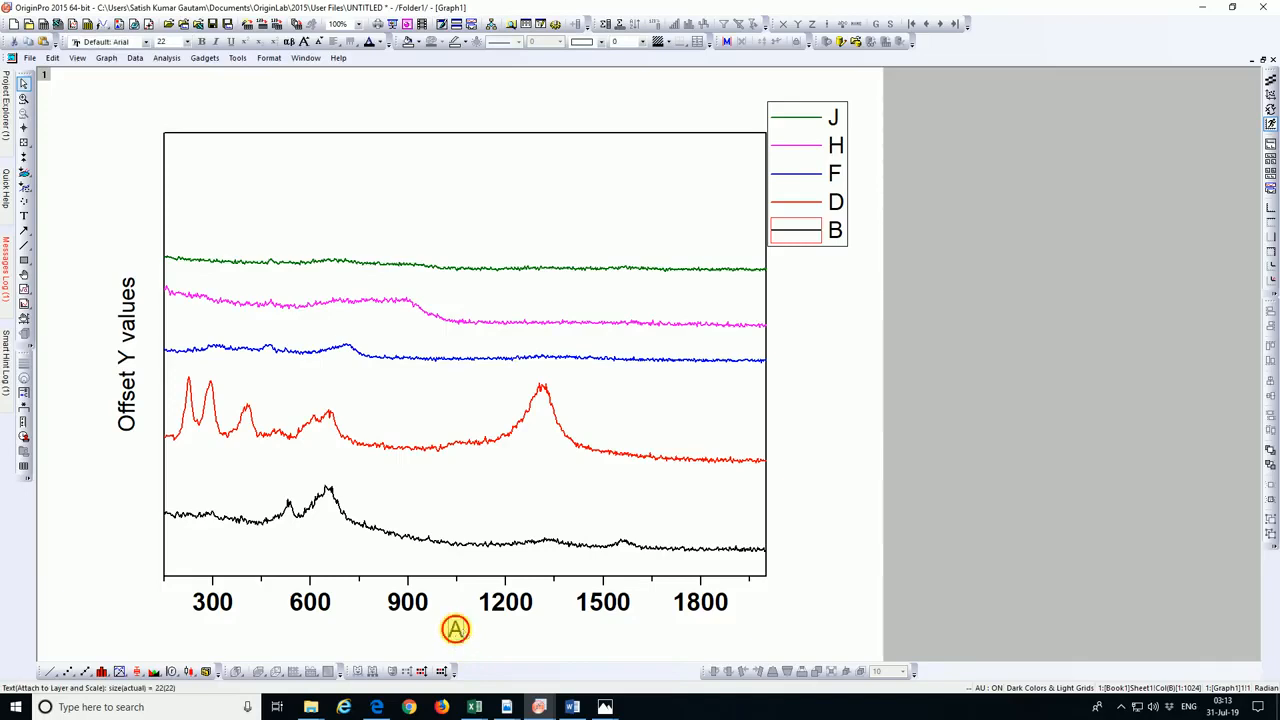
{"action": "double_click", "coordinate": [455, 628]}
{"action": "left_click_drag", "start_coordinate": [432, 628], "coordinate": [512, 630]}
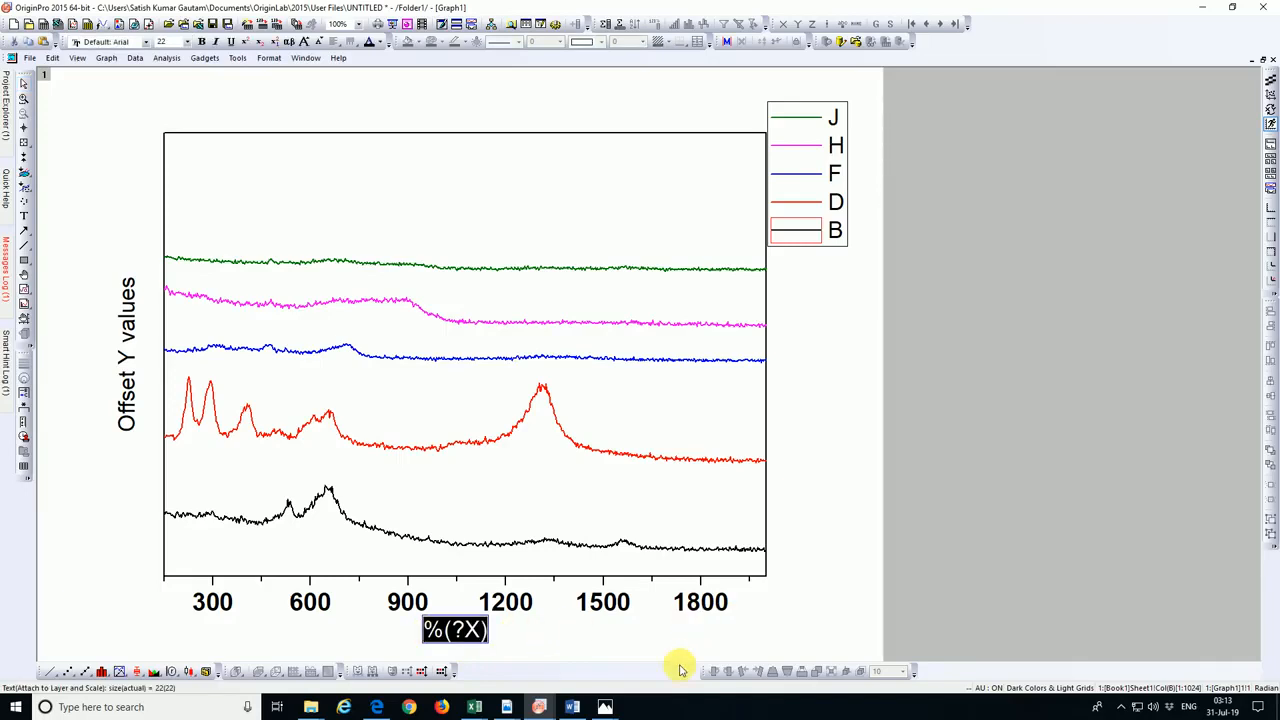
{"action": "type", "text": "Ra"}
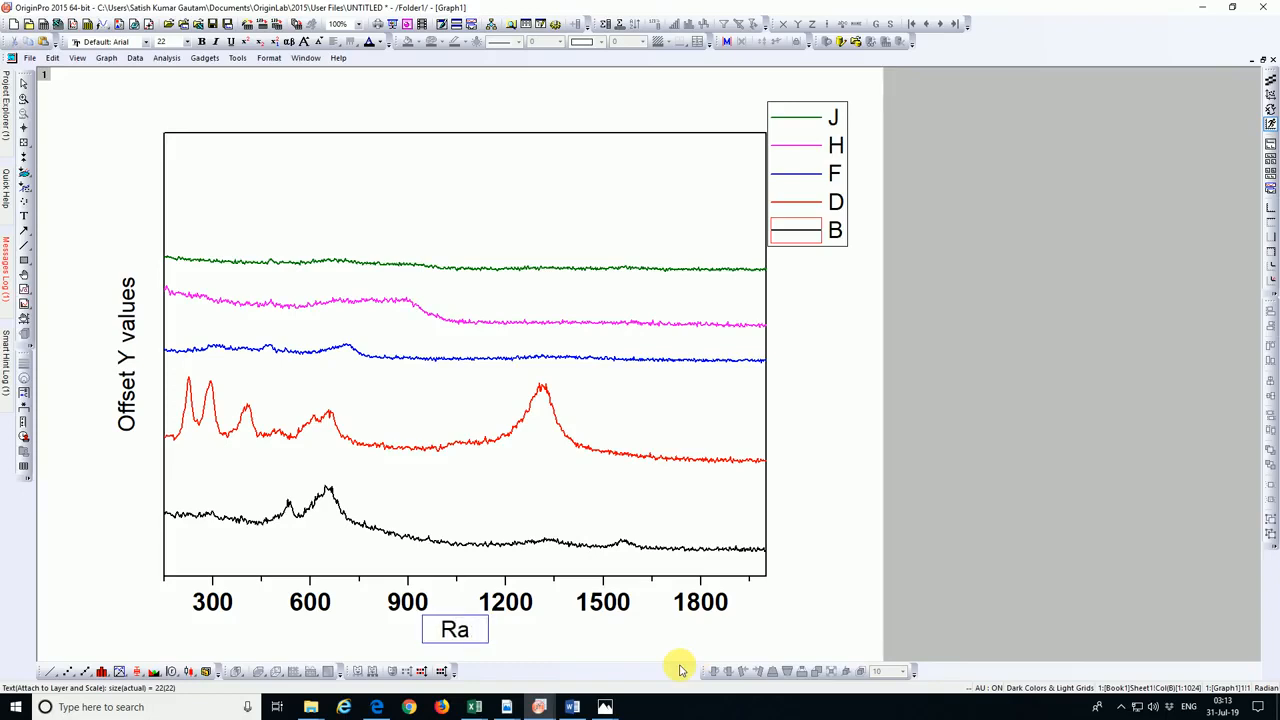
{"action": "type", "text": "man Shi"}
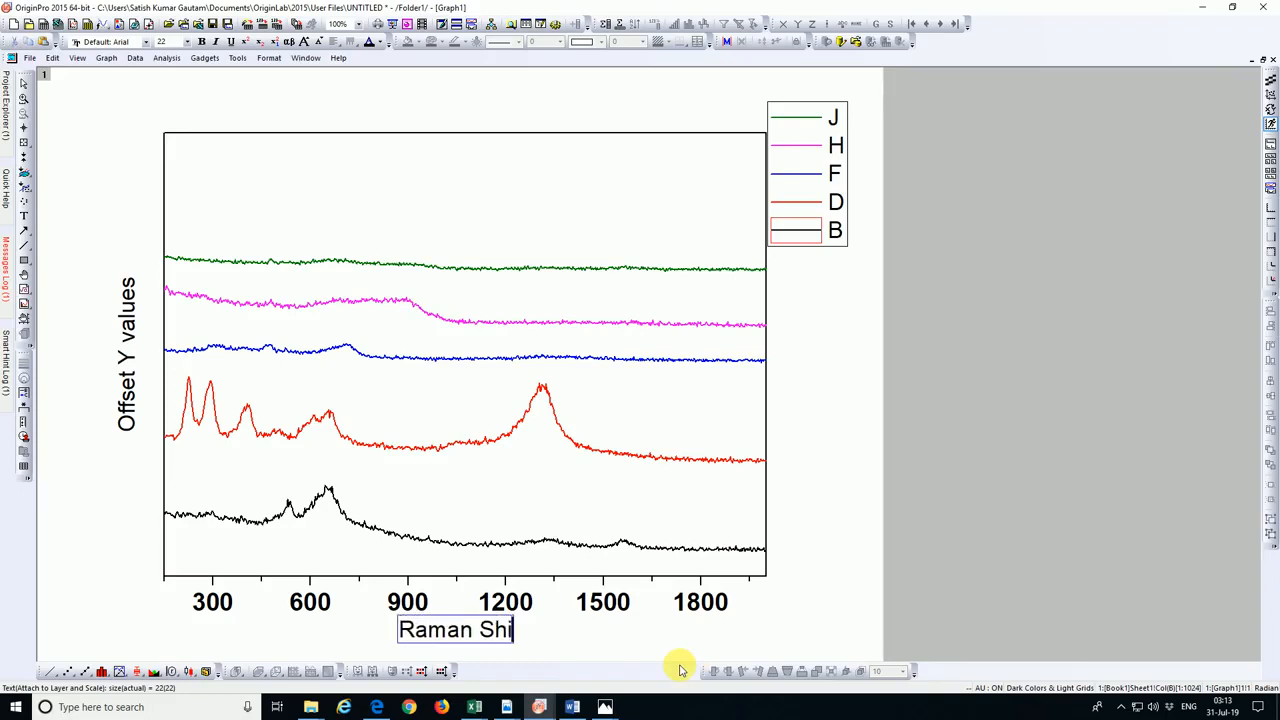
{"action": "type", "text": "ft (cm"}
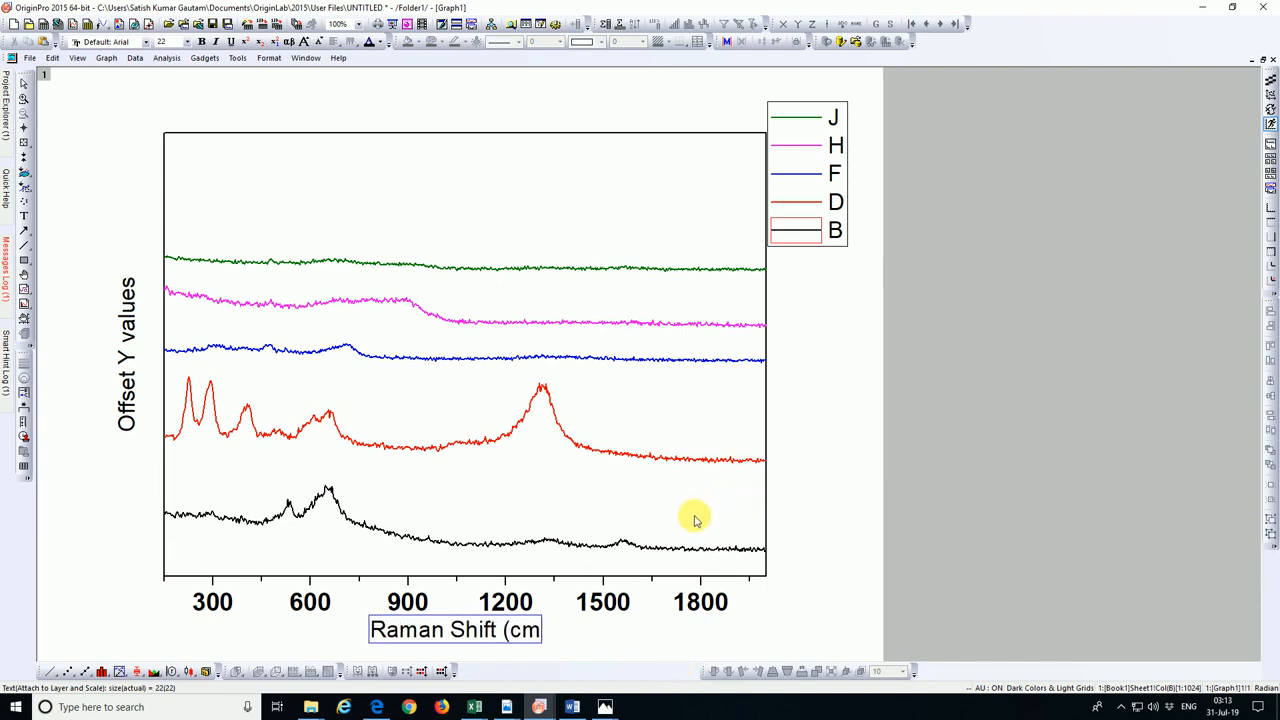
{"action": "left_click", "coordinate": [245, 43]}
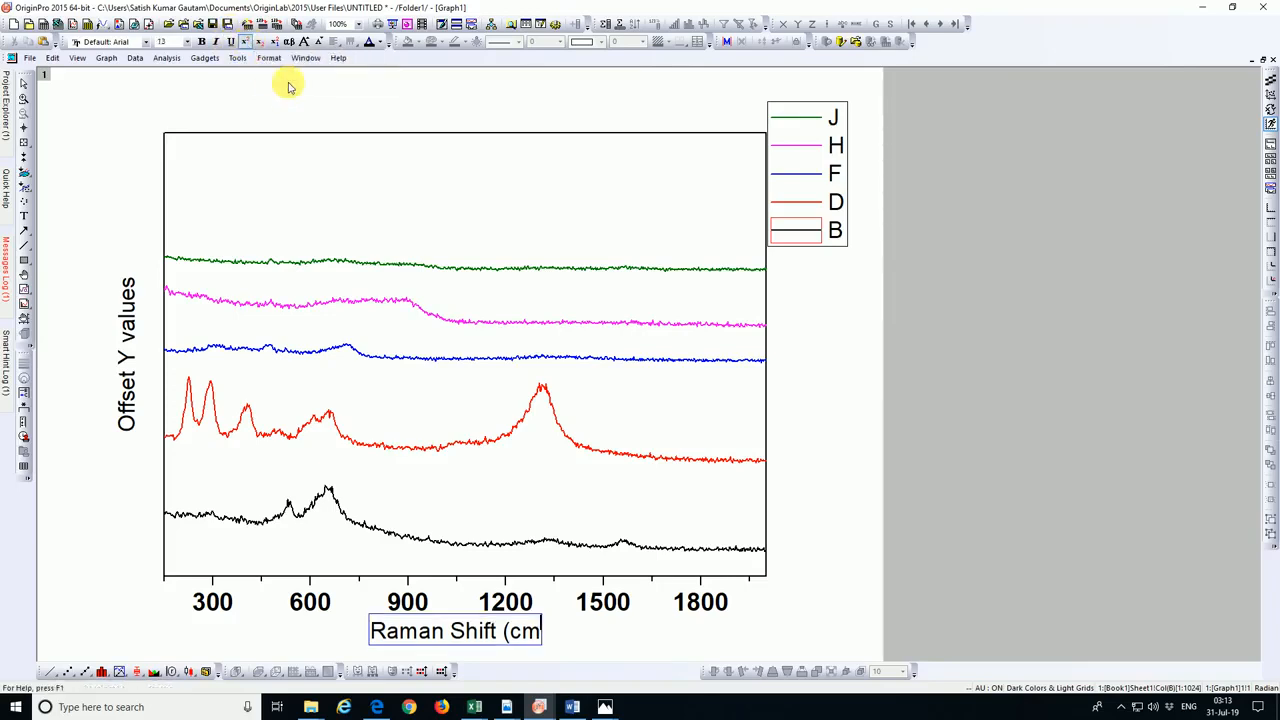
{"action": "type", "text": "-1"}
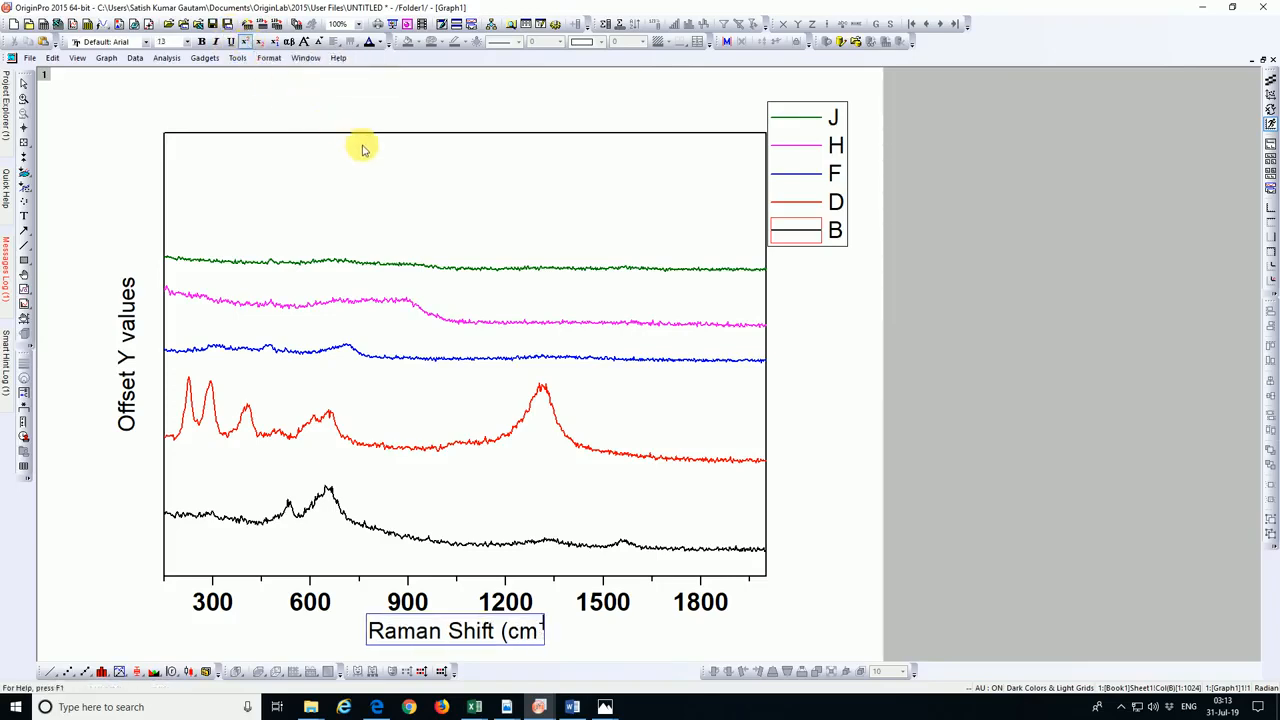
{"action": "left_click", "coordinate": [243, 45]}
{"action": "type", "text": ")"}
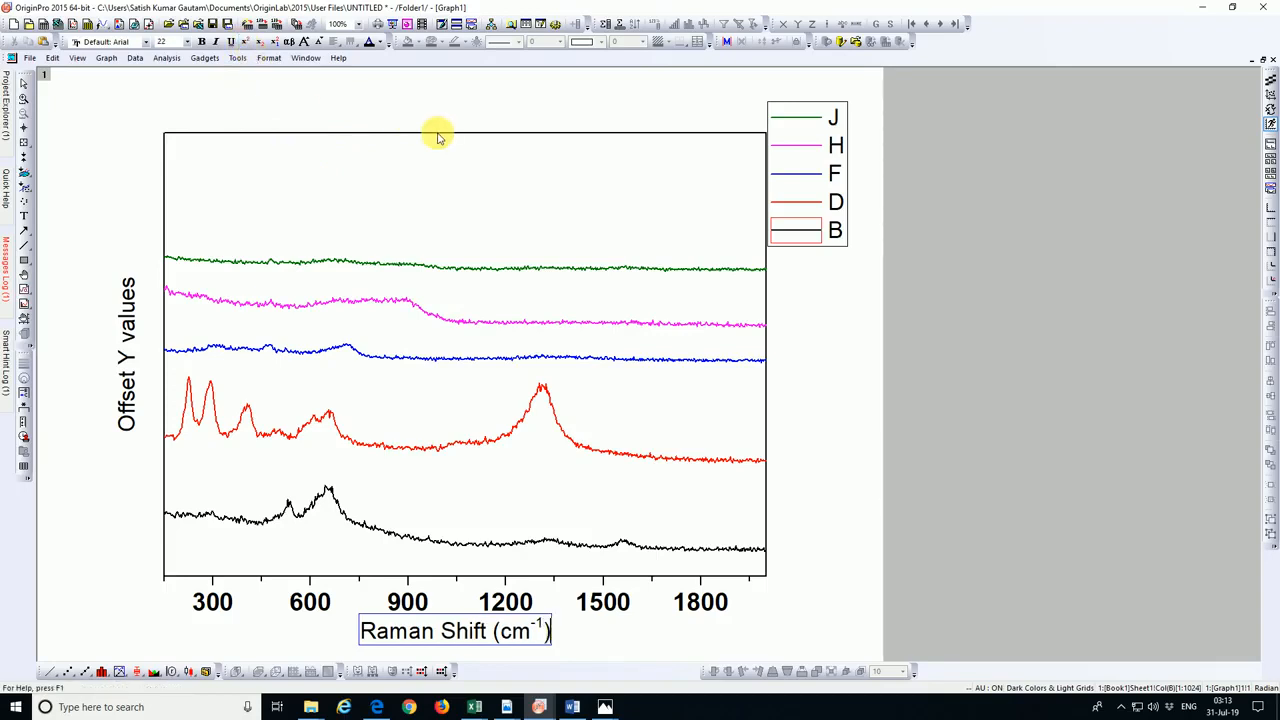
Make the whole X-axis title bold and set its font size to 28
{"action": "key", "text": "shift+Left"}
{"action": "key", "text": "shift+Left"}
{"action": "key", "text": "shift+Left"}
{"action": "key", "text": "shift+Left"}
{"action": "key", "text": "shift+Left"}
{"action": "key", "text": "shift+Left"}
{"action": "key", "text": "shift+Left"}
{"action": "key", "text": "shift+Left"}
{"action": "key", "text": "shift+Left"}
{"action": "key", "text": "shift+Left"}
{"action": "key", "text": "shift+Left"}
{"action": "key", "text": "shift+Left"}
{"action": "key", "text": "shift+Left"}
{"action": "key", "text": "shift+Left"}
{"action": "key", "text": "shift+Left"}
{"action": "key", "text": "shift+Left"}
{"action": "key", "text": "shift+Left"}
{"action": "key", "text": "shift+Left"}
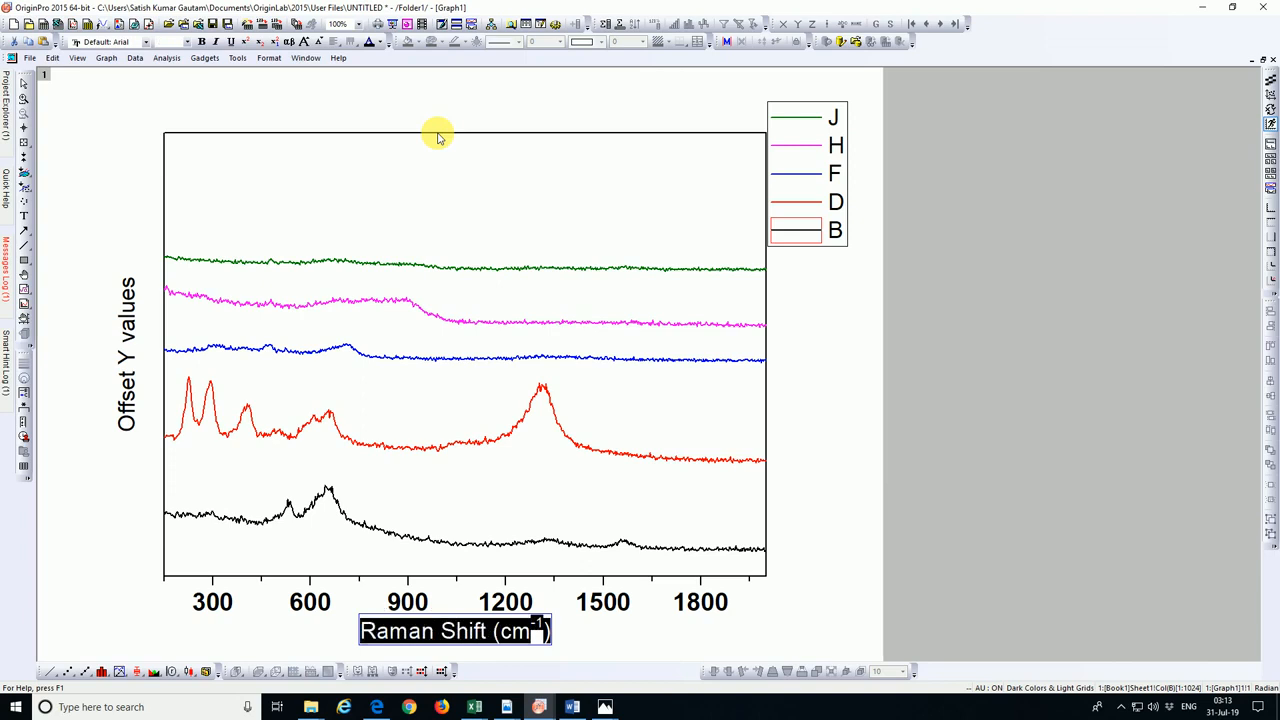
{"action": "key", "text": "ctrl+b"}
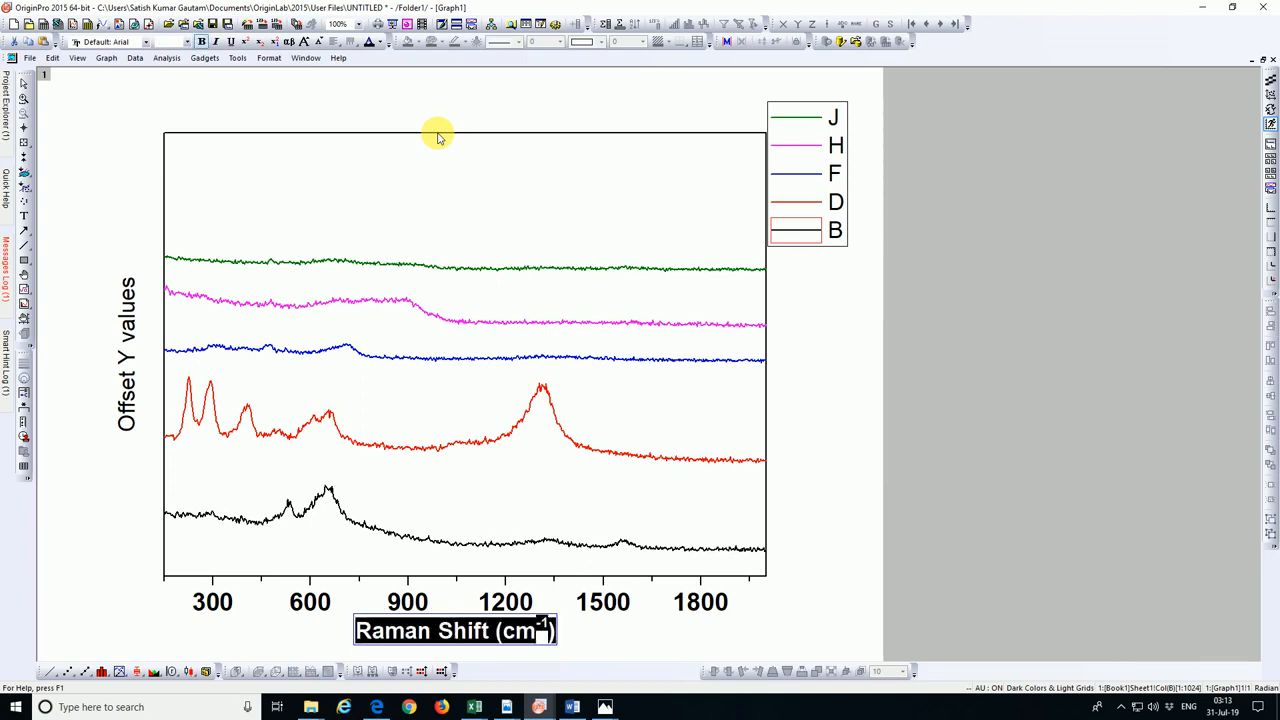
{"action": "left_click", "coordinate": [186, 42]}
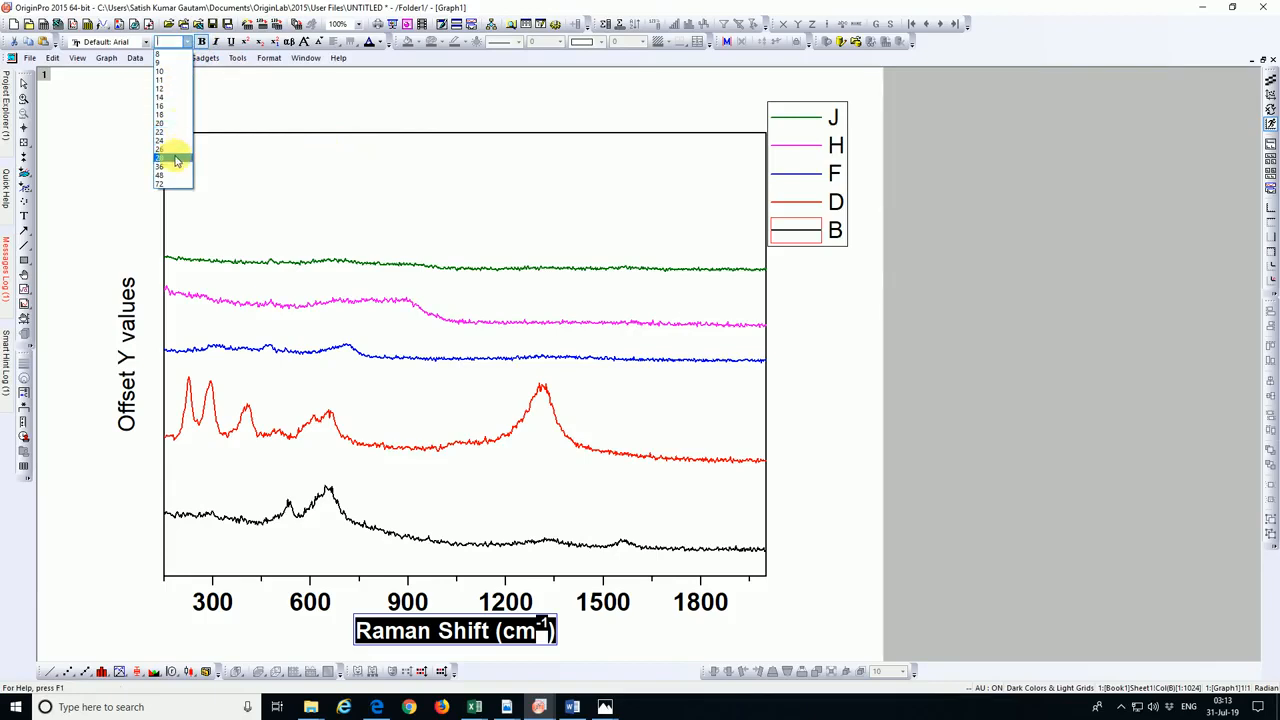
{"action": "left_click", "coordinate": [175, 160]}
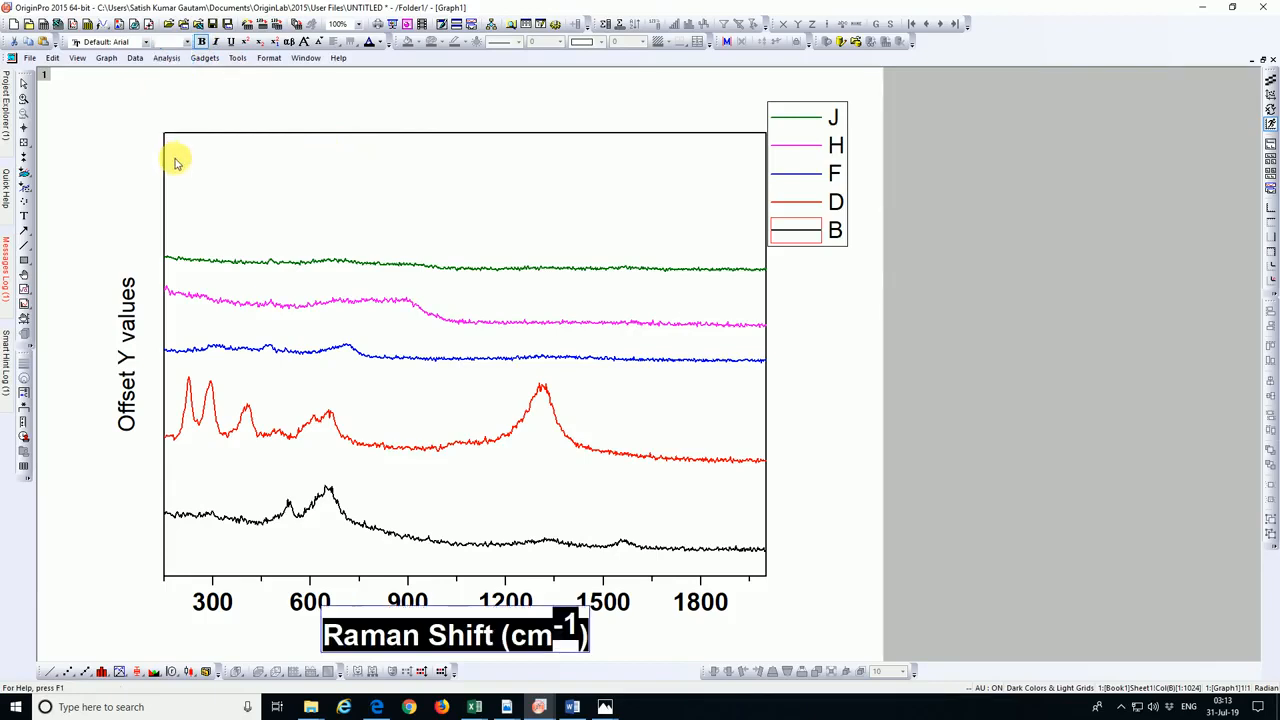
{"action": "left_click", "coordinate": [930, 515]}
Move the X-axis title slightly closer to the tick labels above it
{"action": "left_click", "coordinate": [499, 641]}
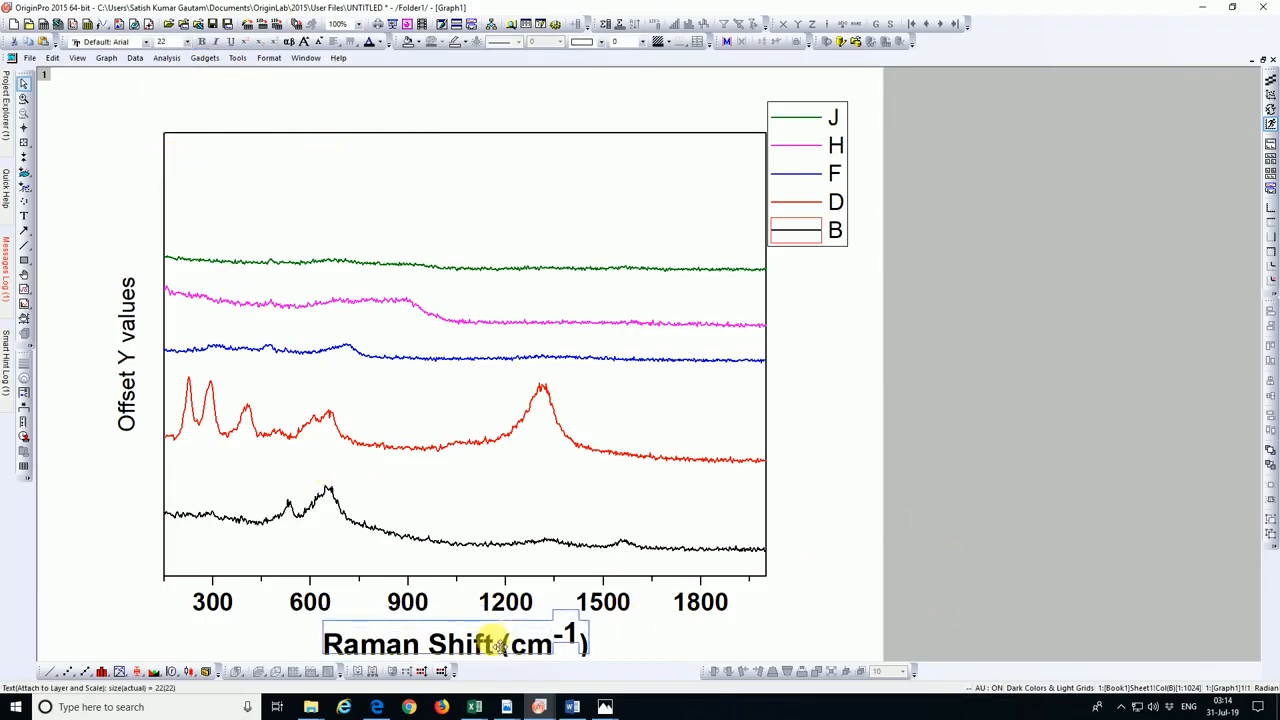
{"action": "left_click_drag", "start_coordinate": [499, 645], "coordinate": [490, 635]}
{"action": "left_click", "coordinate": [900, 486]}
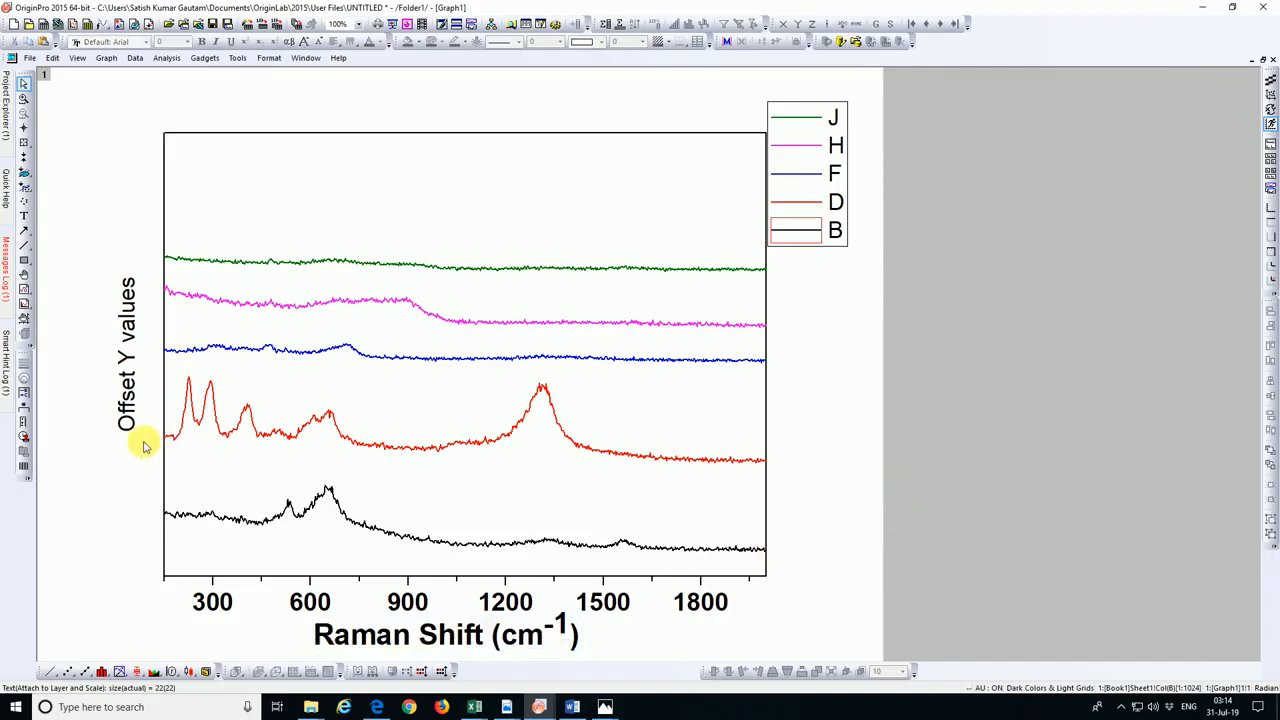
Replace the Y-axis title with "Intensity (a.u.)"
{"action": "double_click", "coordinate": [120, 400]}
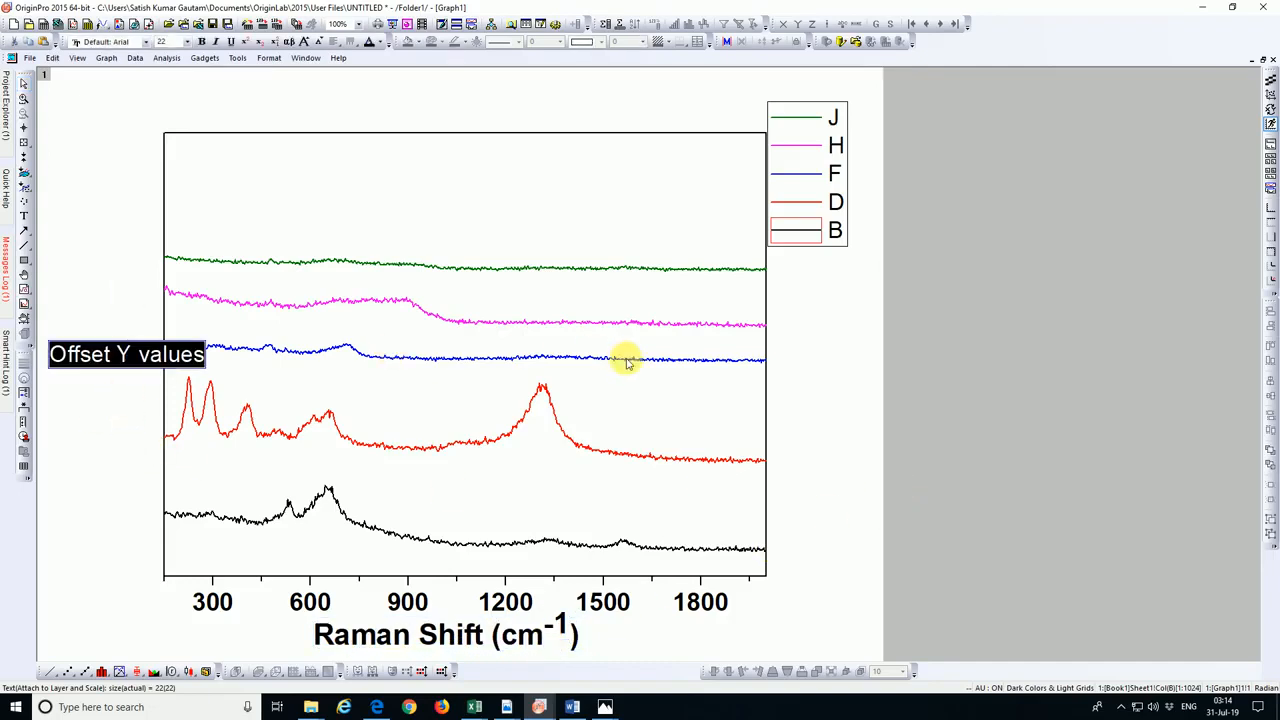
{"action": "key", "text": "Delete"}
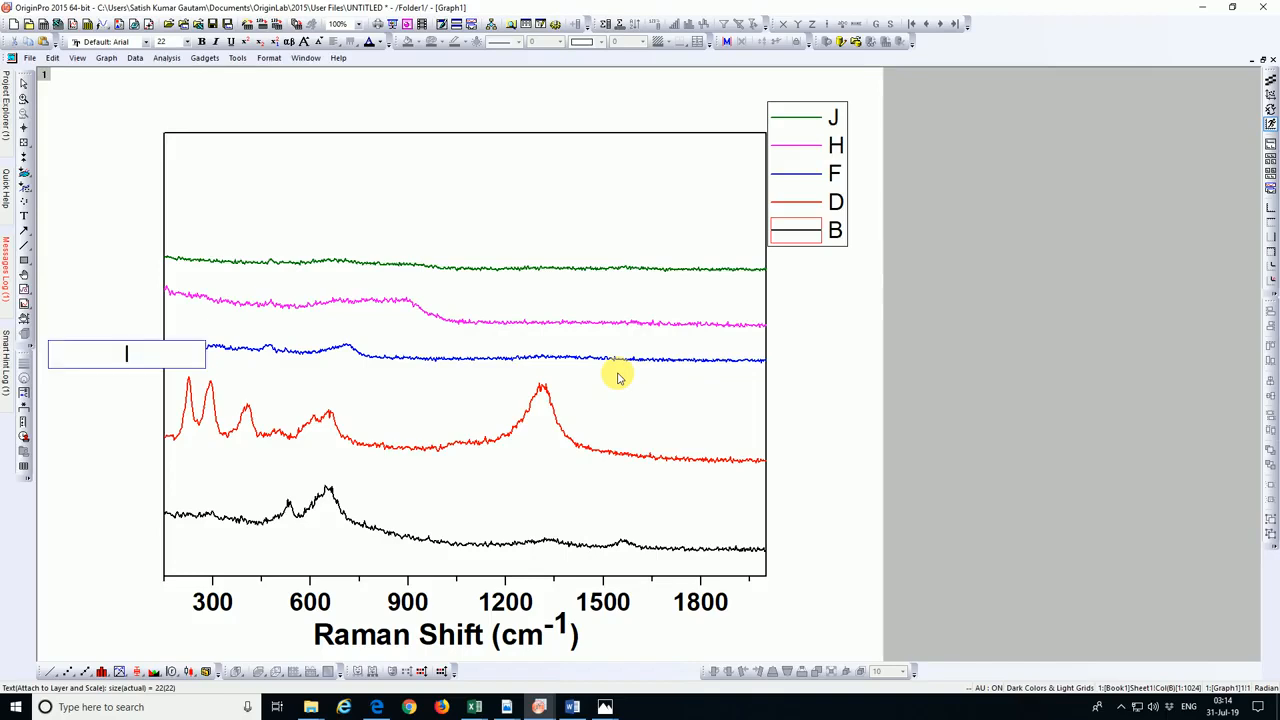
{"action": "type", "text": "Intensity"}
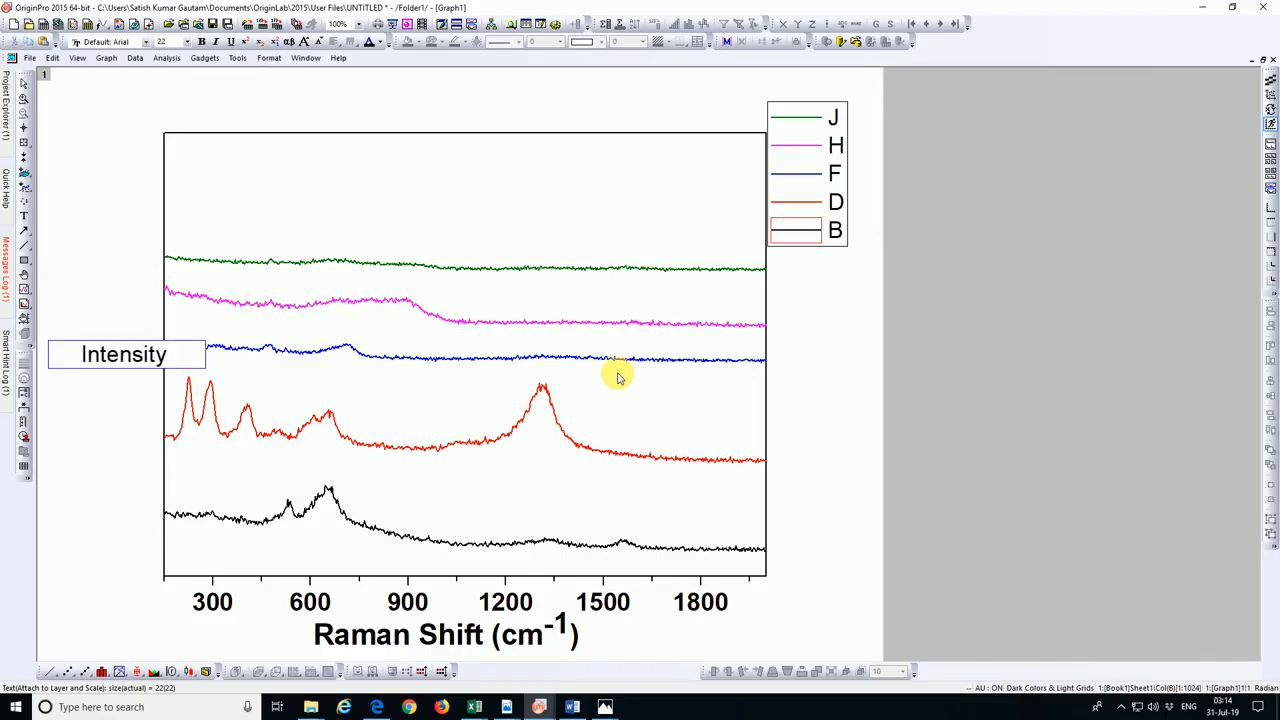
{"action": "type", "text": " ("}
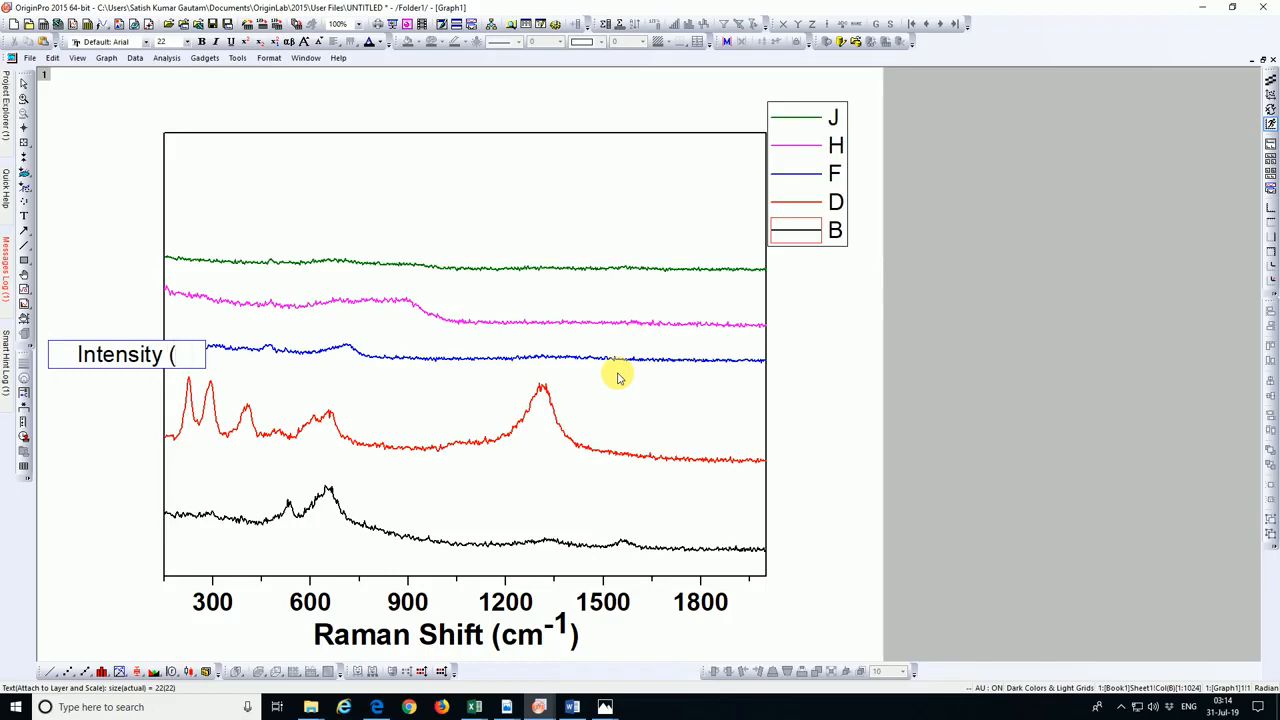
{"action": "type", "text": "a.u."}
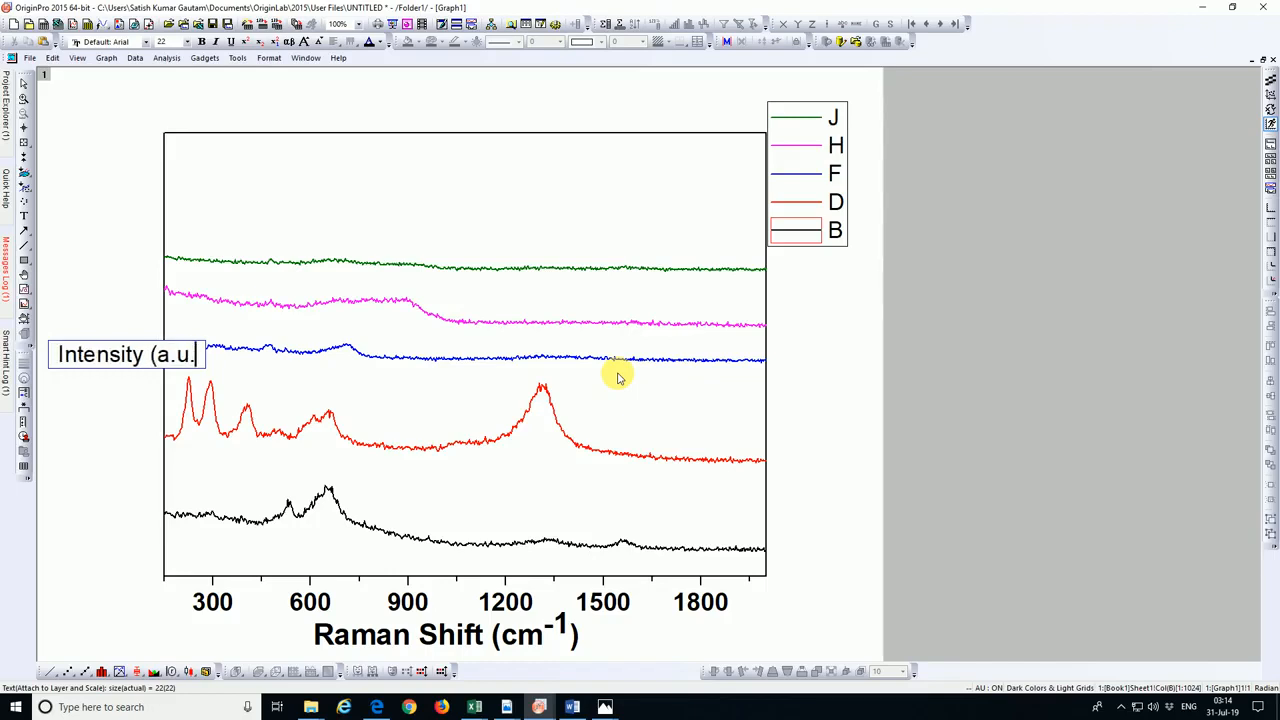
{"action": "type", "text": ")"}
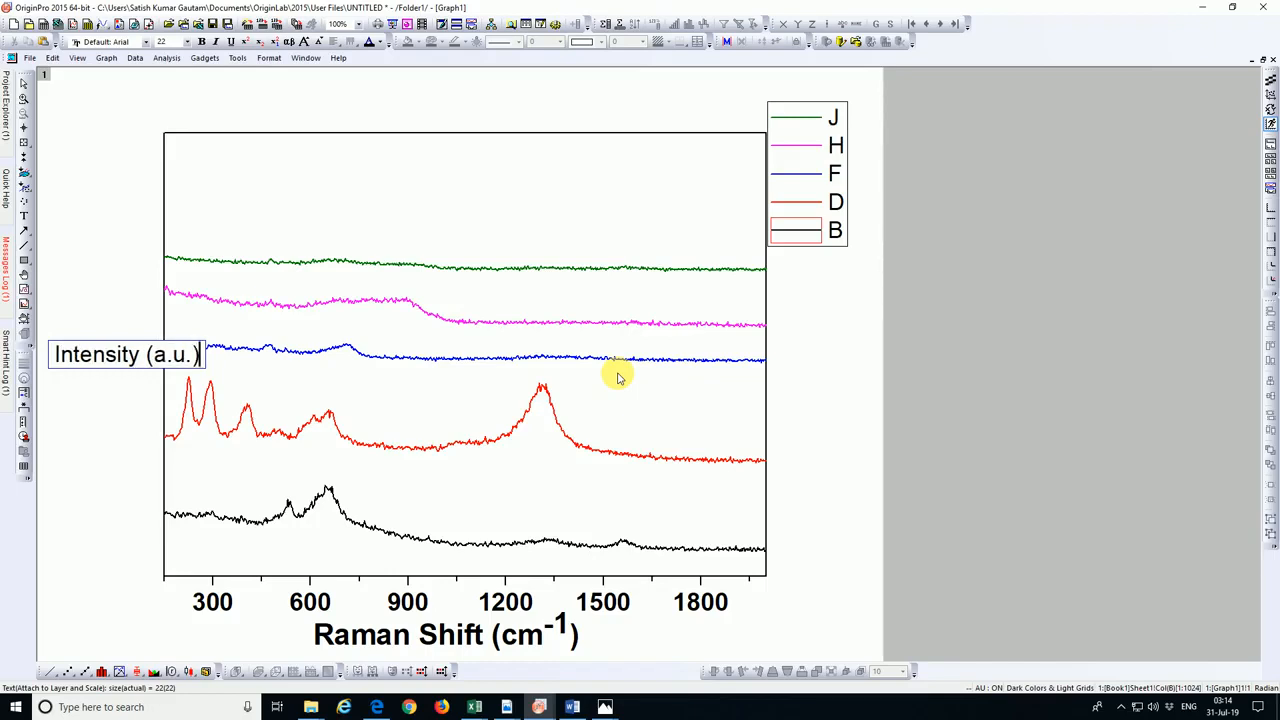
Make the whole Y-axis title bold and set its font size to 28
{"action": "key", "text": "shift+Left"}
{"action": "key", "text": "shift+Left"}
{"action": "key", "text": "shift+Left"}
{"action": "key", "text": "shift+Left"}
{"action": "key", "text": "shift+Left"}
{"action": "key", "text": "shift+Left"}
{"action": "key", "text": "shift+Left"}
{"action": "key", "text": "shift+Left"}
{"action": "key", "text": "shift+Left"}
{"action": "key", "text": "shift+Left"}
{"action": "key", "text": "shift+Left"}
{"action": "key", "text": "shift+Left"}
{"action": "key", "text": "shift+Left"}
{"action": "key", "text": "shift+Left"}
{"action": "key", "text": "shift+Left"}
{"action": "key", "text": "shift+Left"}
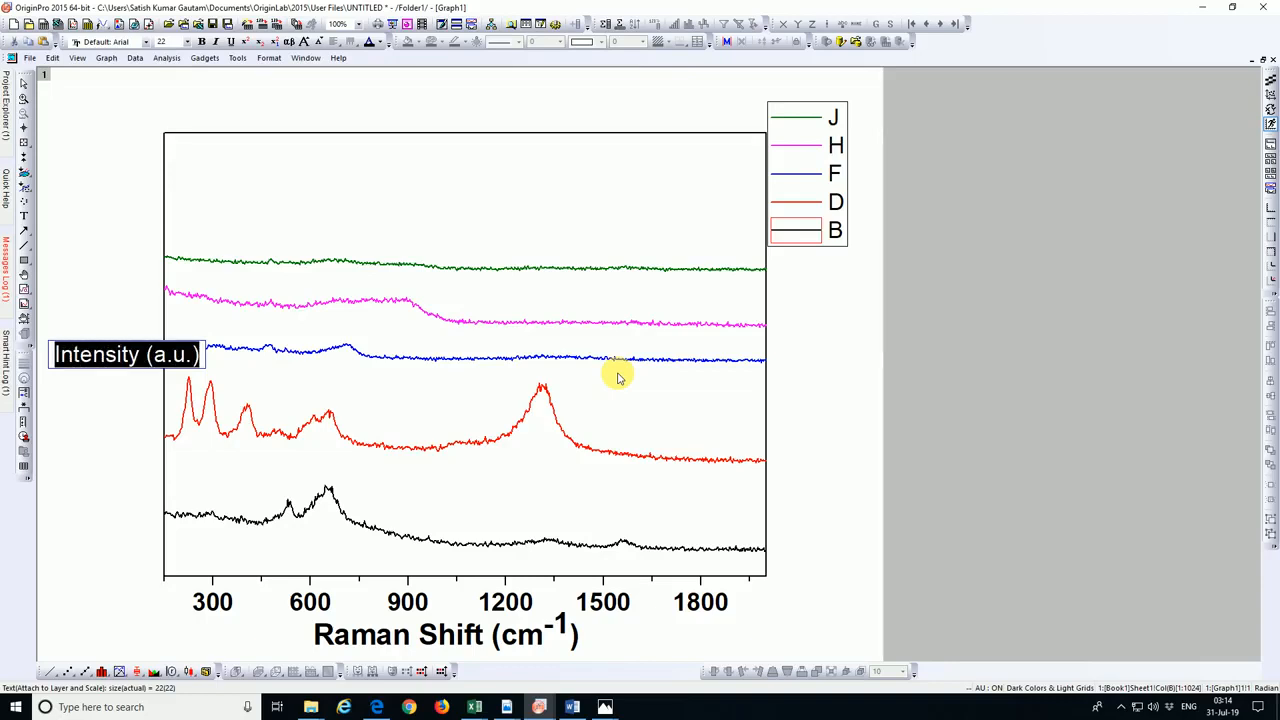
{"action": "key", "text": "ctrl+b"}
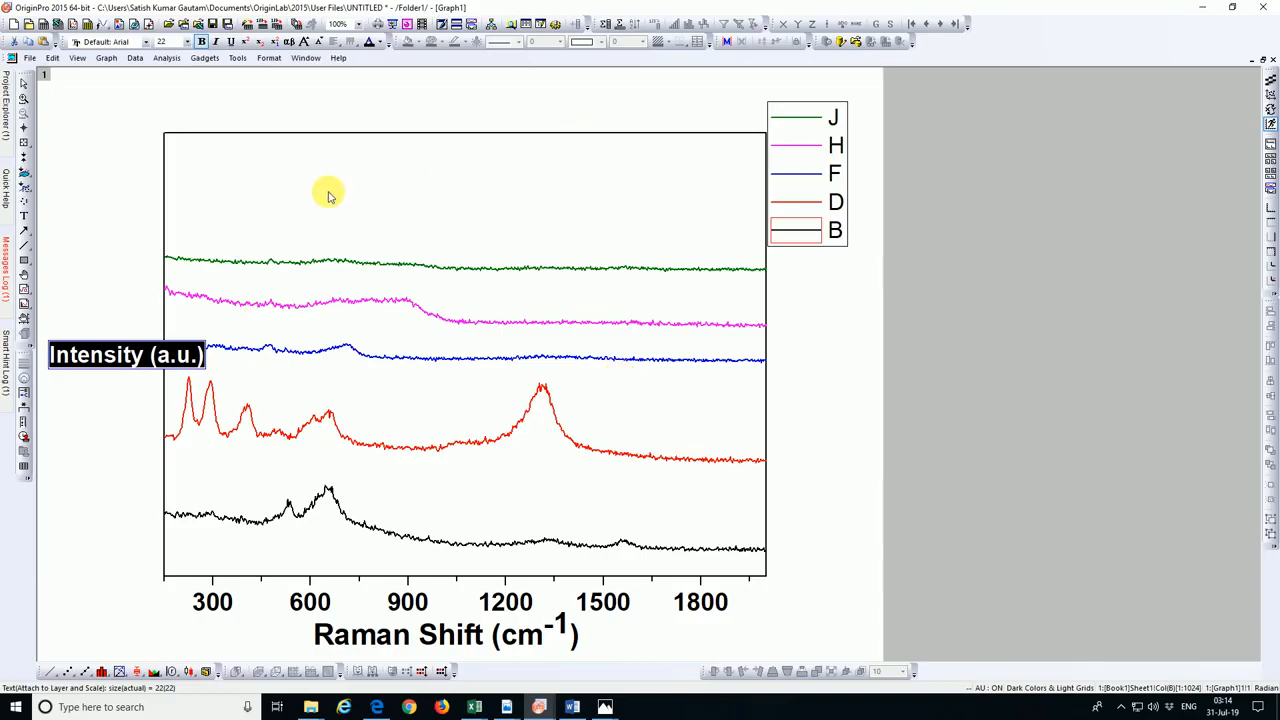
{"action": "left_click", "coordinate": [187, 41]}
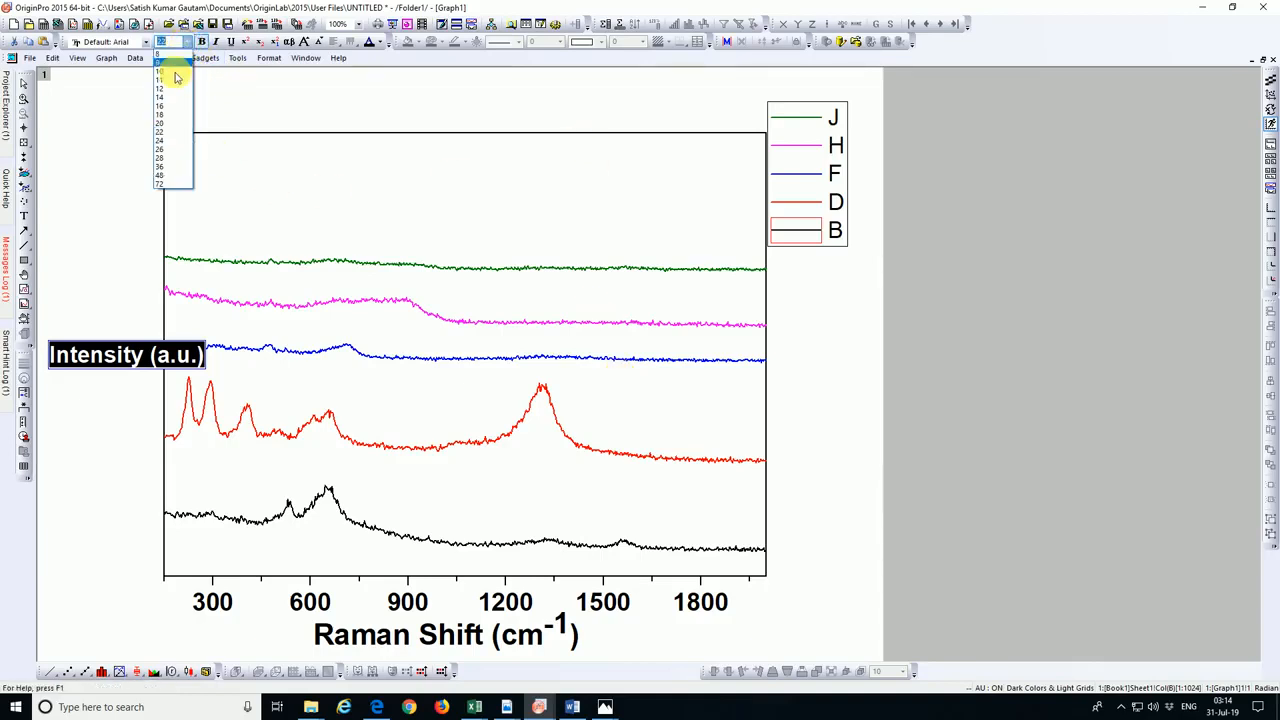
{"action": "left_click", "coordinate": [171, 157]}
{"action": "left_click", "coordinate": [282, 217]}
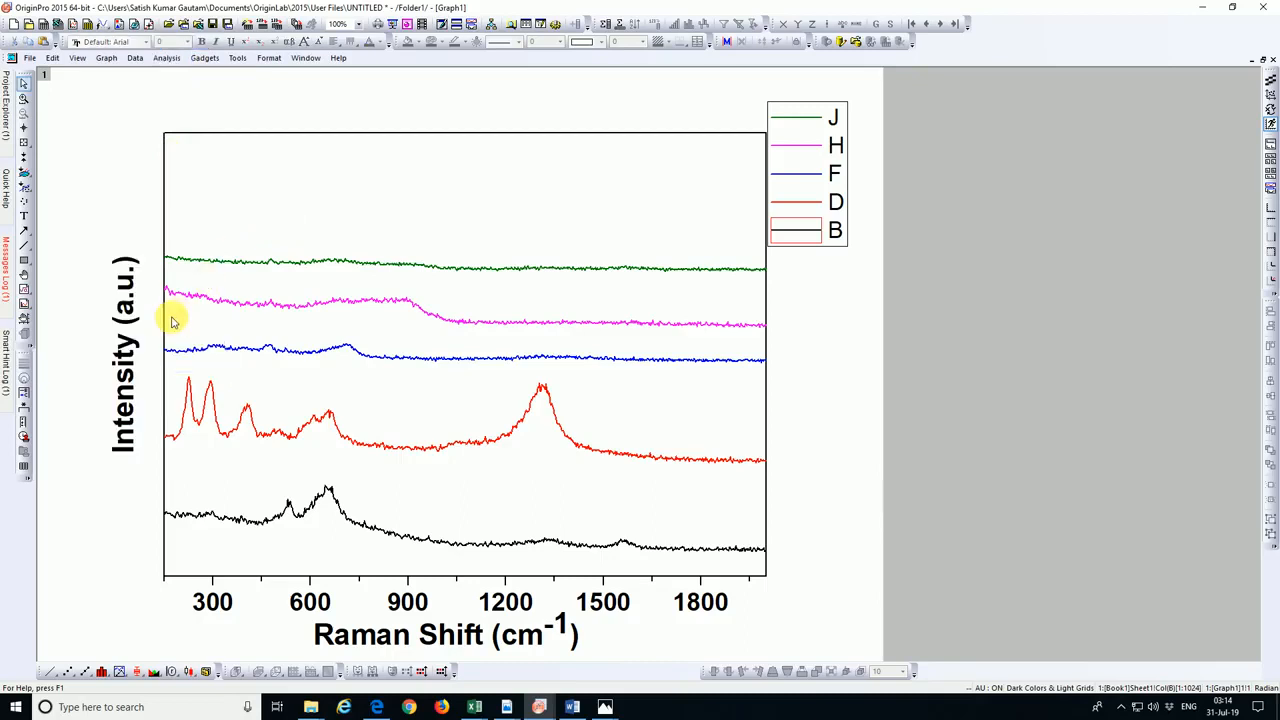
Move the Y-axis title closer to the graph's vertical axis
{"action": "left_click", "coordinate": [122, 340]}
{"action": "left_click_drag", "start_coordinate": [151, 332], "coordinate": [152, 337]}
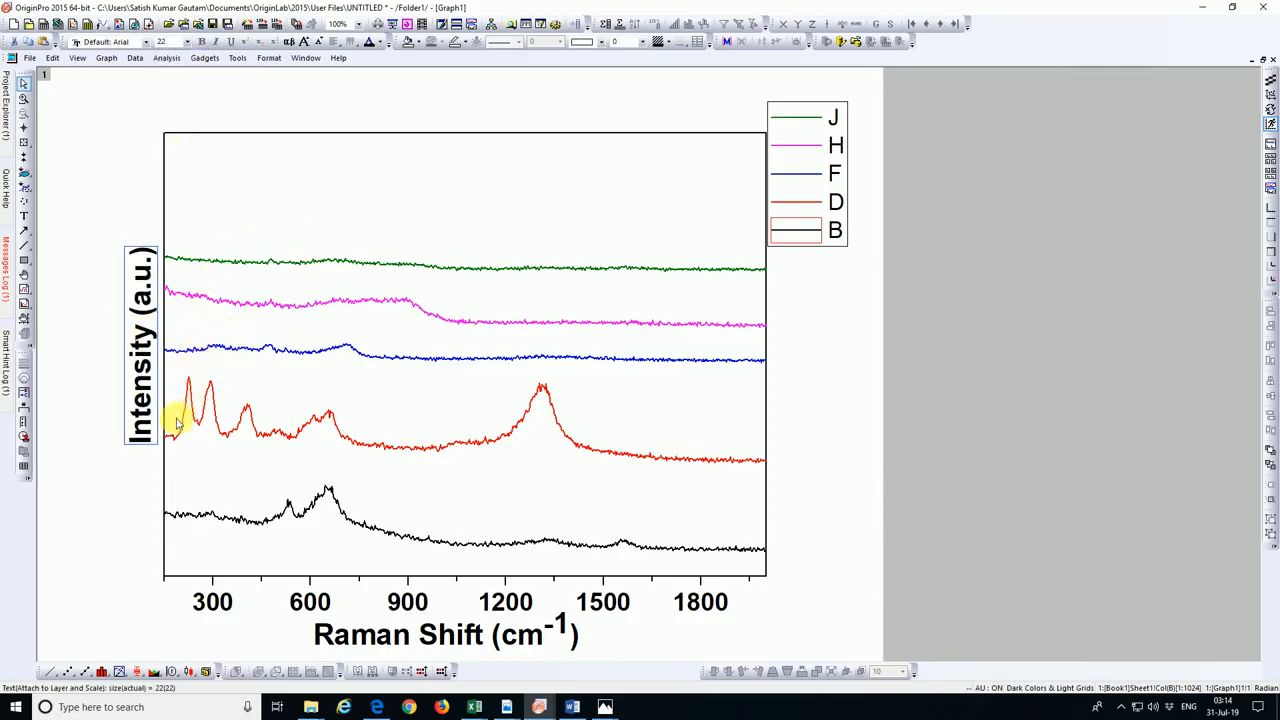
{"action": "left_click", "coordinate": [278, 230]}
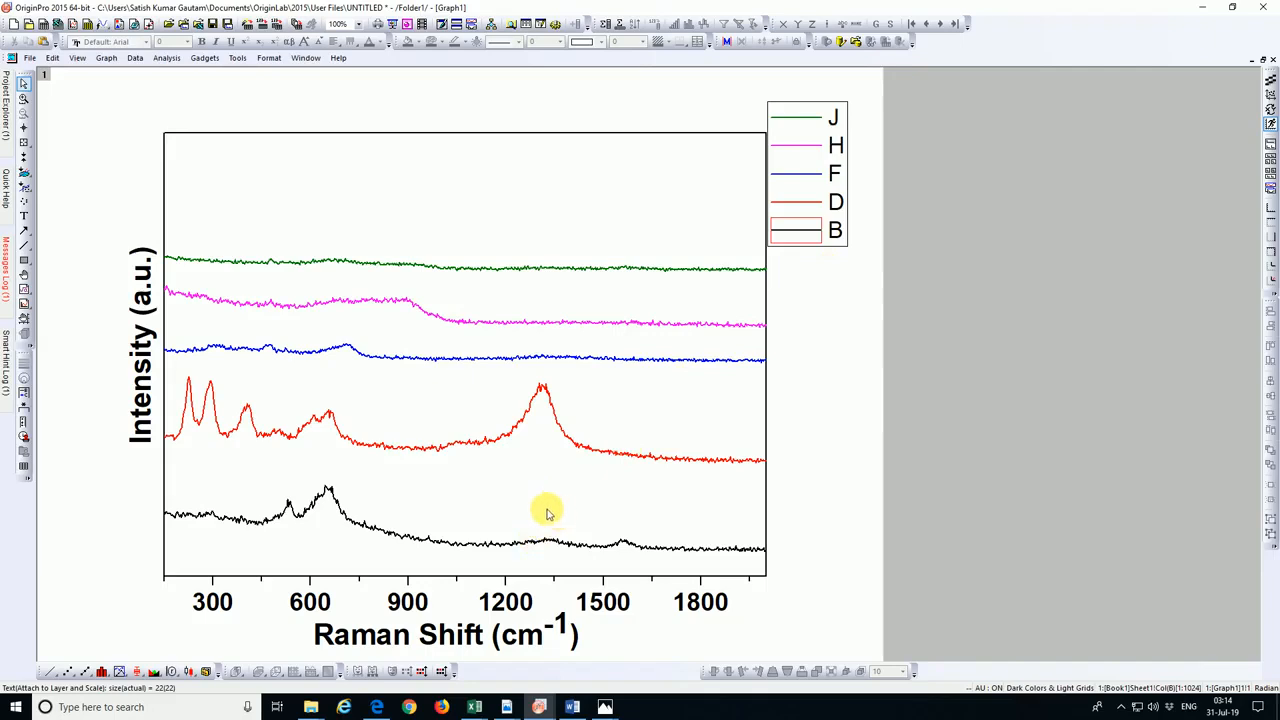
Add a bold text label "As received" above the black curve
{"action": "right_click", "coordinate": [516, 503]}
{"action": "left_click", "coordinate": [578, 288]}
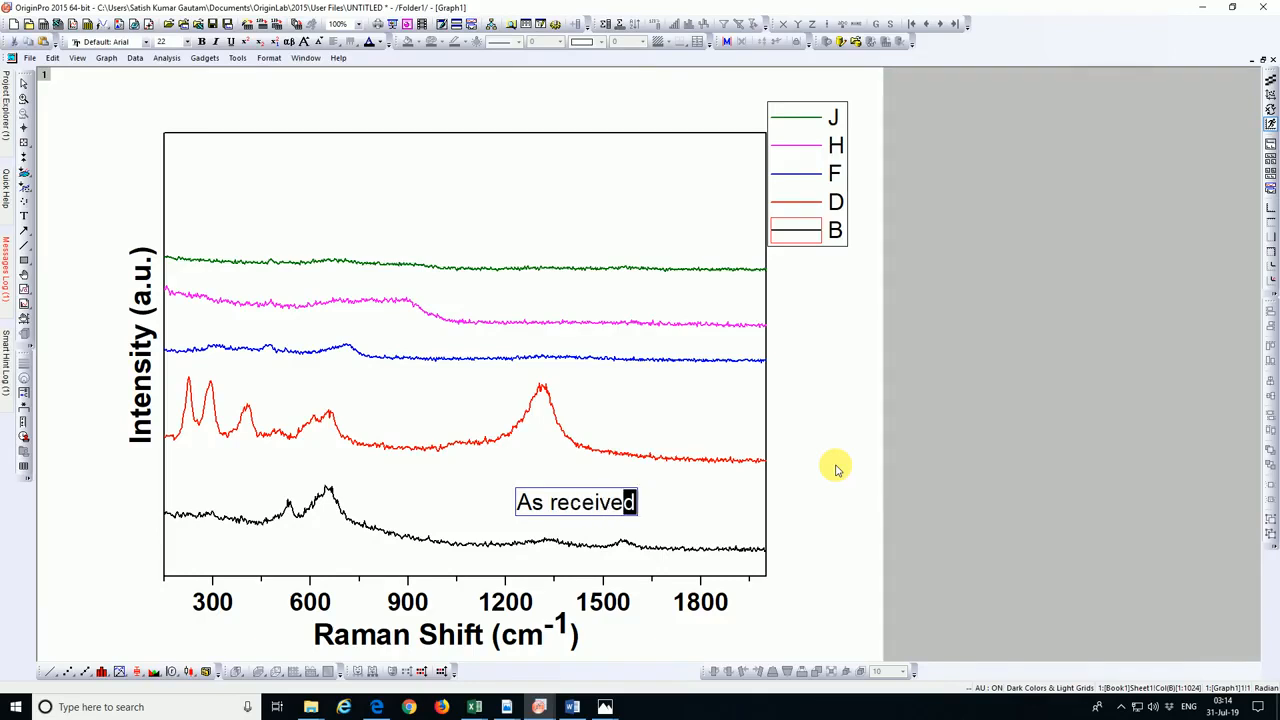
{"action": "key", "text": "shift+Left"}
{"action": "key", "text": "shift+Left"}
{"action": "key", "text": "shift+Left"}
{"action": "key", "text": "shift+Left"}
{"action": "key", "text": "shift+Left"}
{"action": "key", "text": "shift+Left"}
{"action": "key", "text": "shift+Left"}
{"action": "key", "text": "shift+Left"}
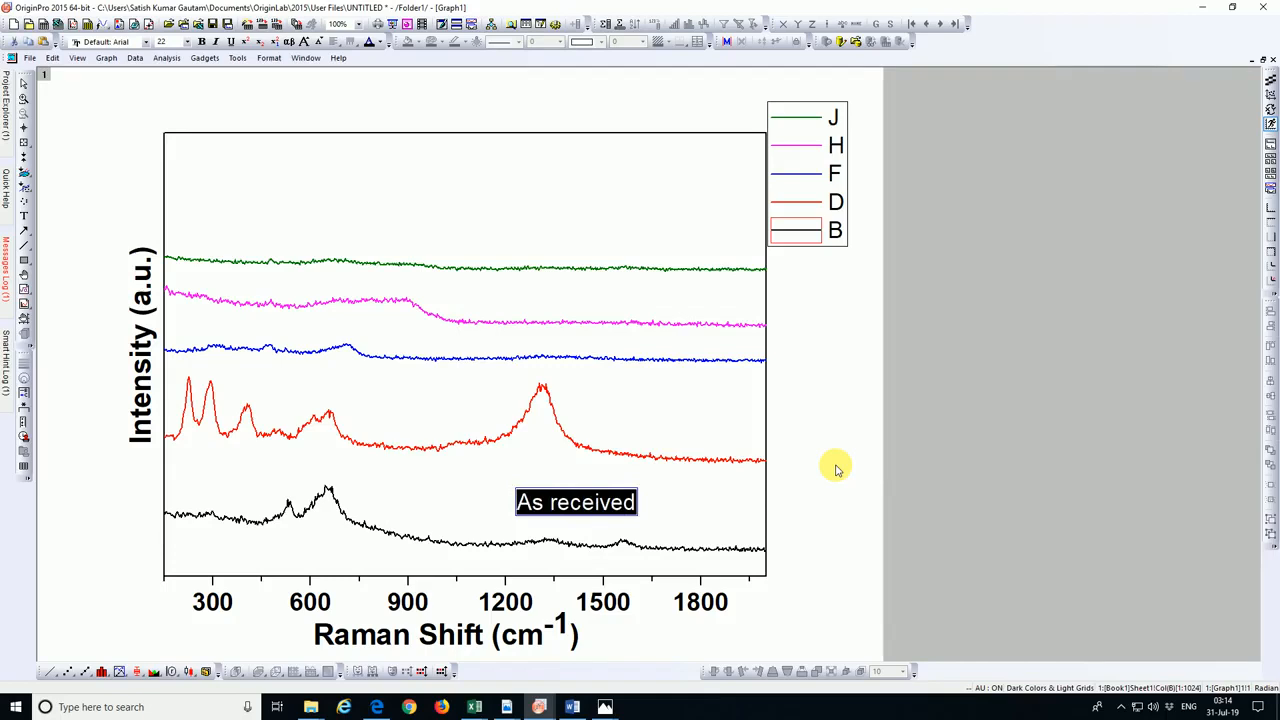
{"action": "key", "text": "ctrl+b"}
{"action": "left_click", "coordinate": [680, 509]}
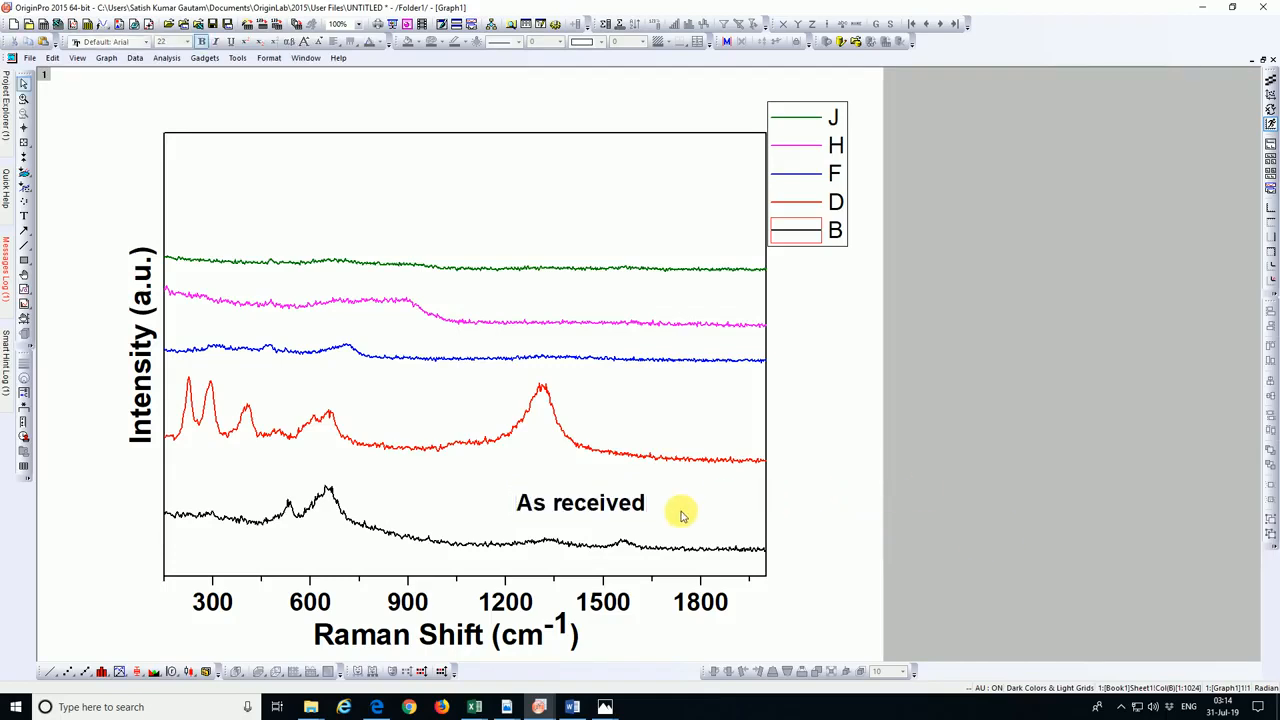
Move the "As received" label down and toward the high-shift end, just above the black curve
{"action": "left_click_drag", "start_coordinate": [625, 503], "coordinate": [674, 521]}
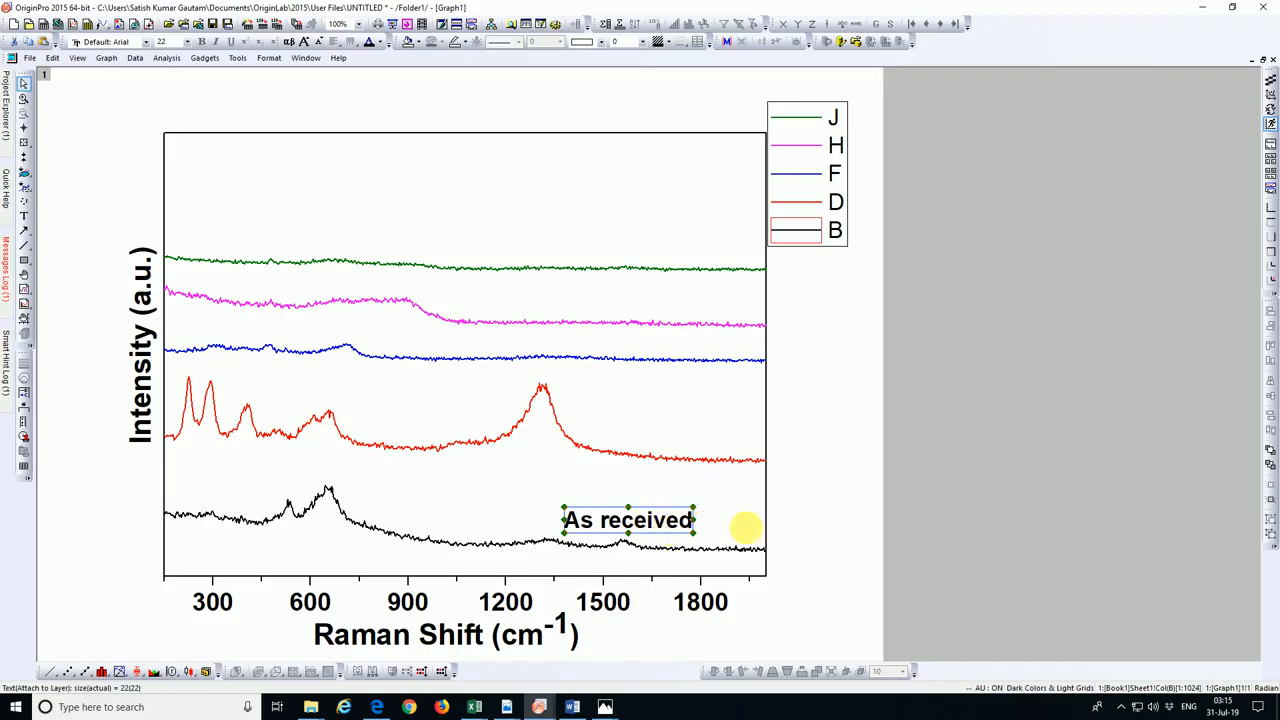
{"action": "left_click", "coordinate": [782, 513]}
{"action": "left_click_drag", "start_coordinate": [664, 537], "coordinate": [698, 537]}
{"action": "left_click", "coordinate": [886, 497]}
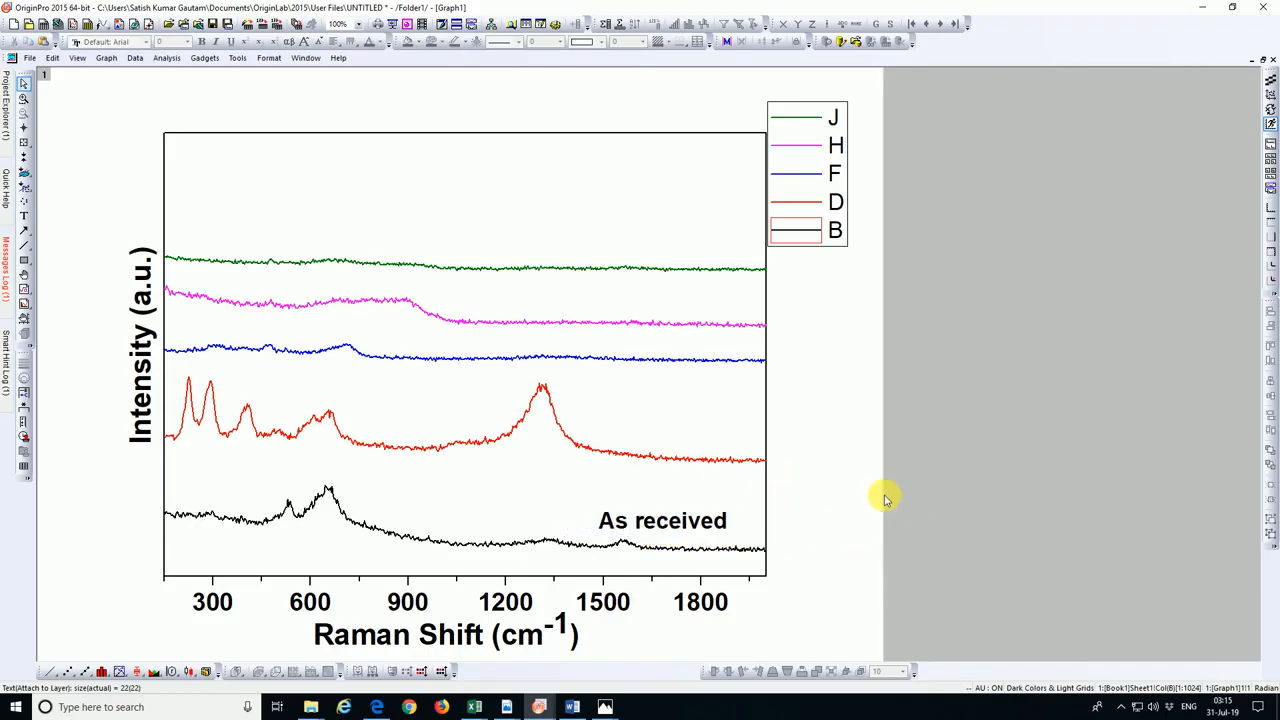
Add a bold text label "Normalized" above the high-shift end of the red curve
{"action": "right_click", "coordinate": [618, 420]}
{"action": "left_click", "coordinate": [661, 441]}
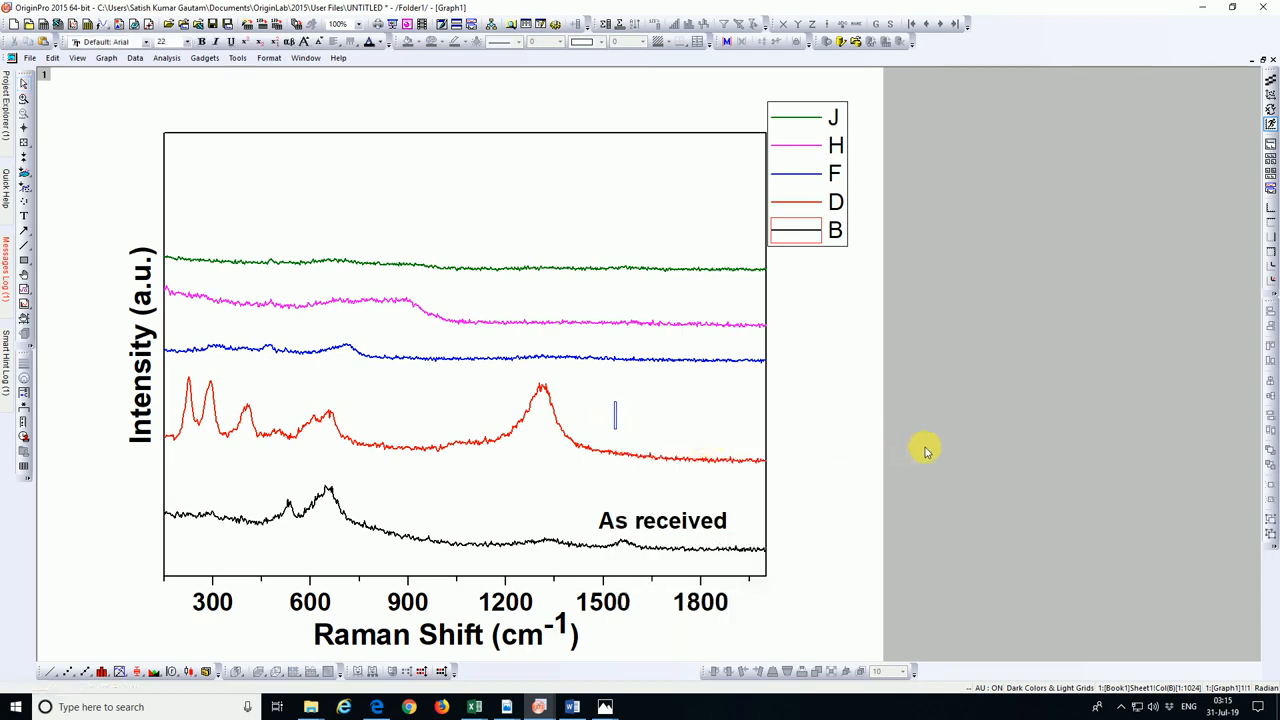
{"action": "type", "text": "N"}
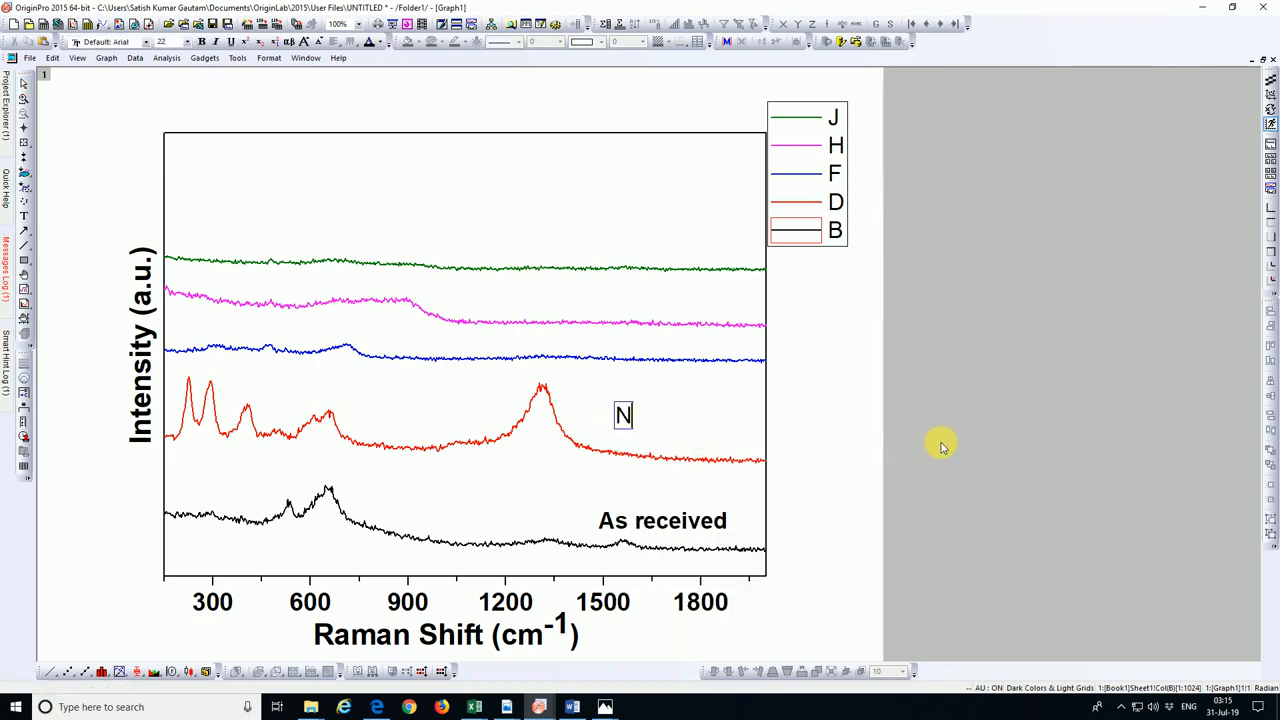
{"action": "type", "text": "ore"}
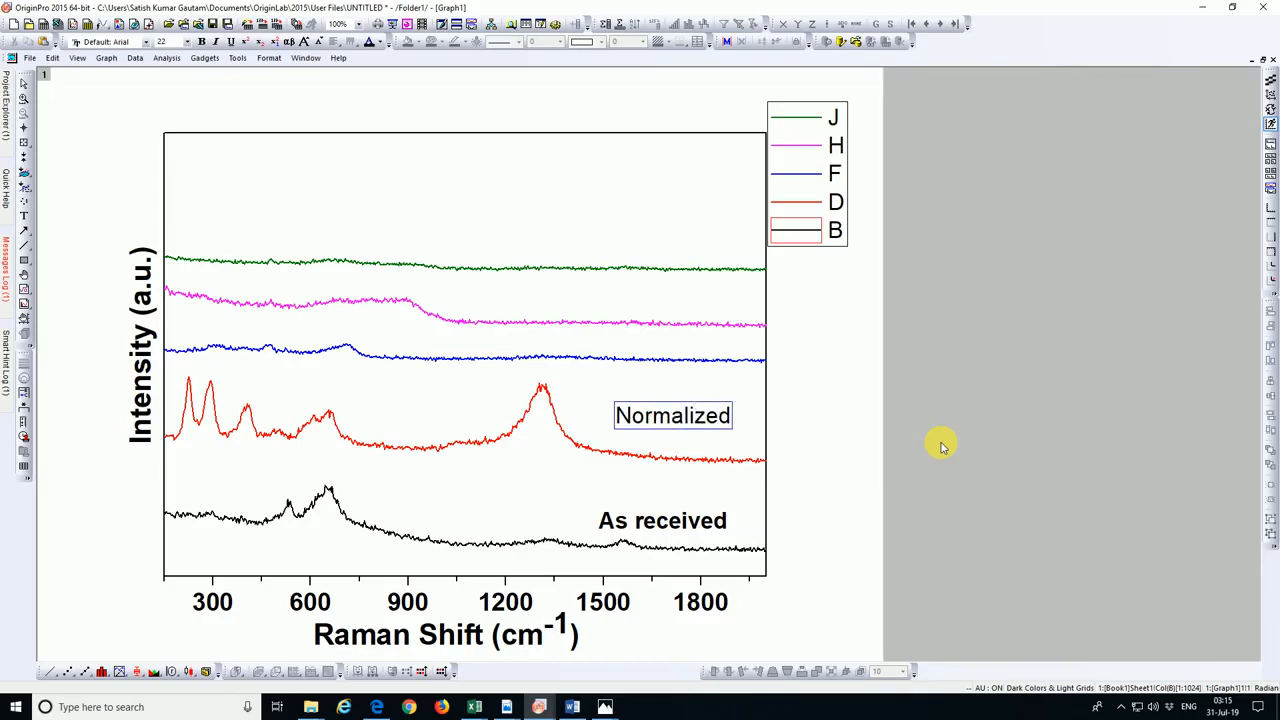
{"action": "key", "text": "shift+Left"}
{"action": "key", "text": "shift+Left"}
{"action": "key", "text": "shift+Left"}
{"action": "key", "text": "shift+Left"}
{"action": "key", "text": "shift+Left"}
{"action": "key", "text": "shift+Left"}
{"action": "key", "text": "shift+Left"}
{"action": "key", "text": "shift+Left"}
{"action": "key", "text": "shift+Left"}
{"action": "key", "text": "shift+Left"}
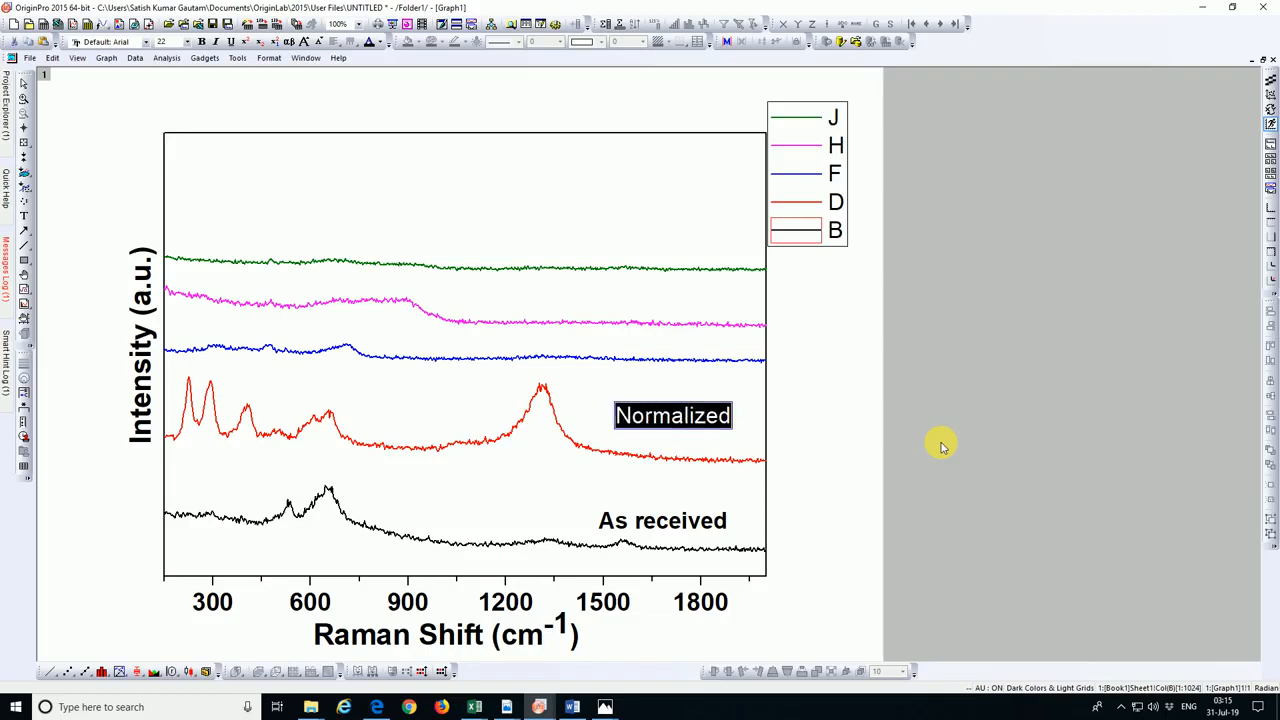
{"action": "key", "text": "ctrl+b"}
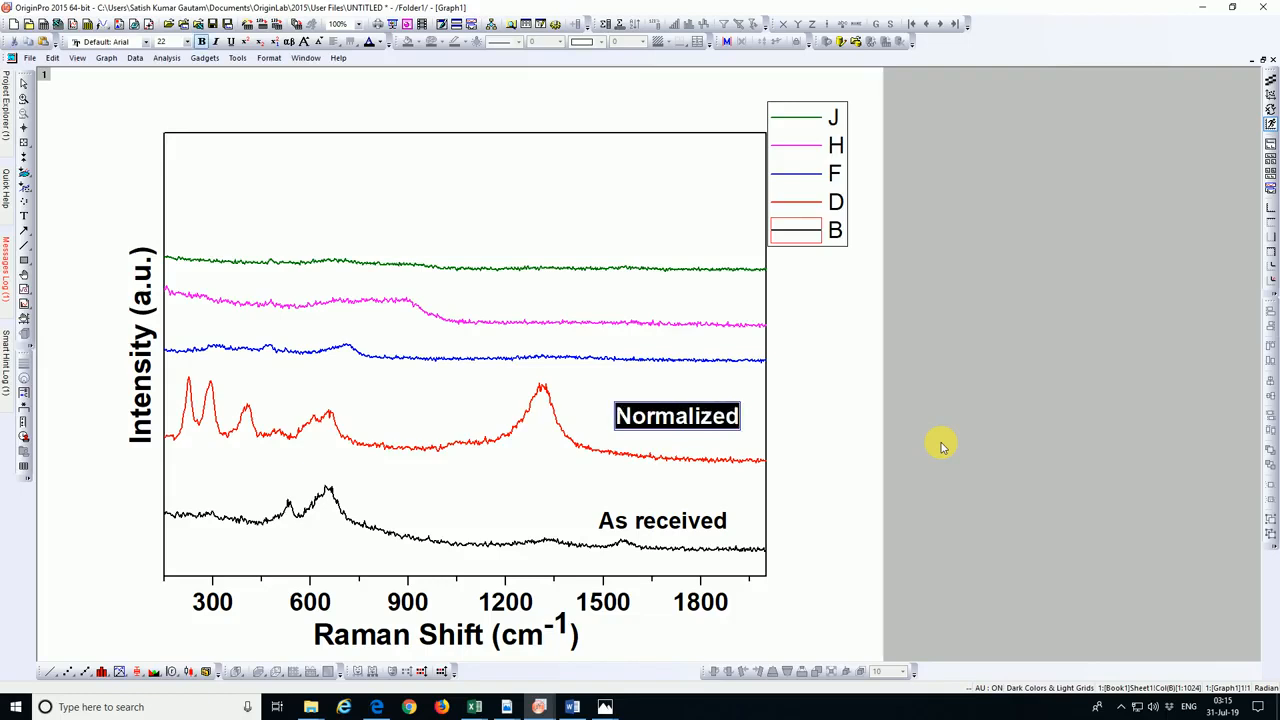
{"action": "left_click", "coordinate": [935, 445]}
Move the "Normalized" label down close to the red curve, aligning its start with the "As received" label
{"action": "left_click_drag", "start_coordinate": [700, 427], "coordinate": [692, 436]}
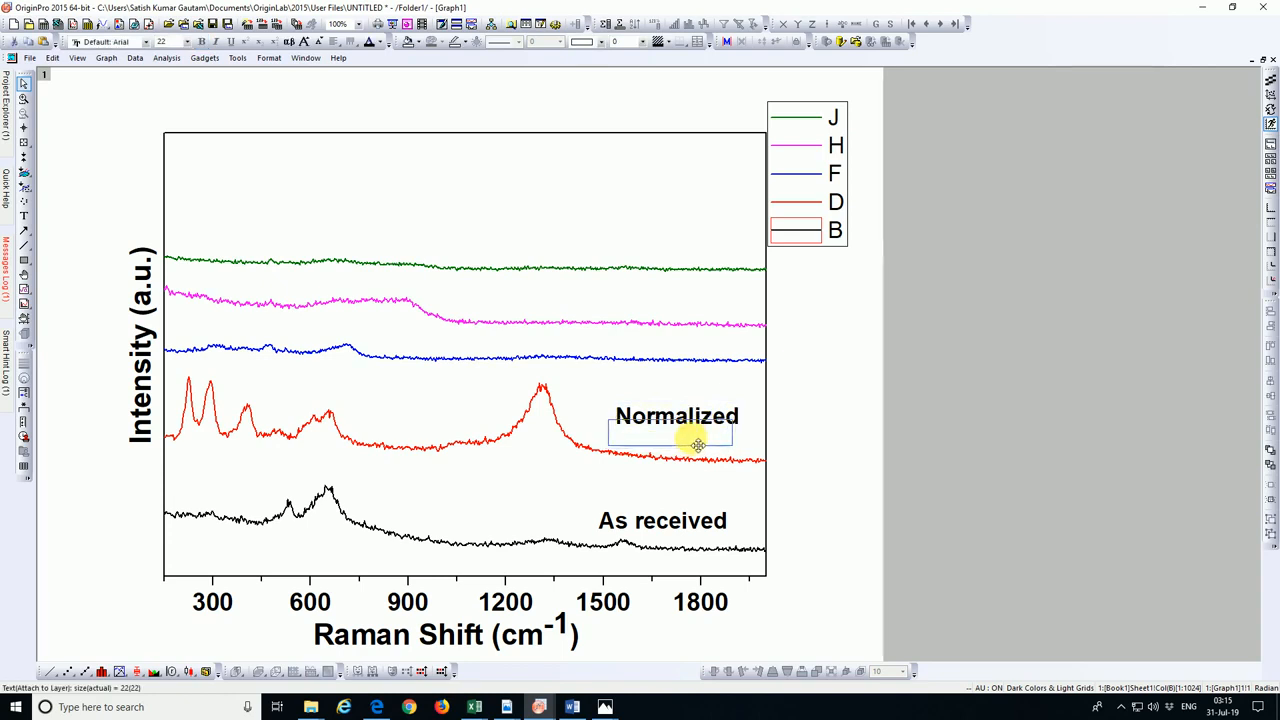
{"action": "left_click", "coordinate": [860, 428]}
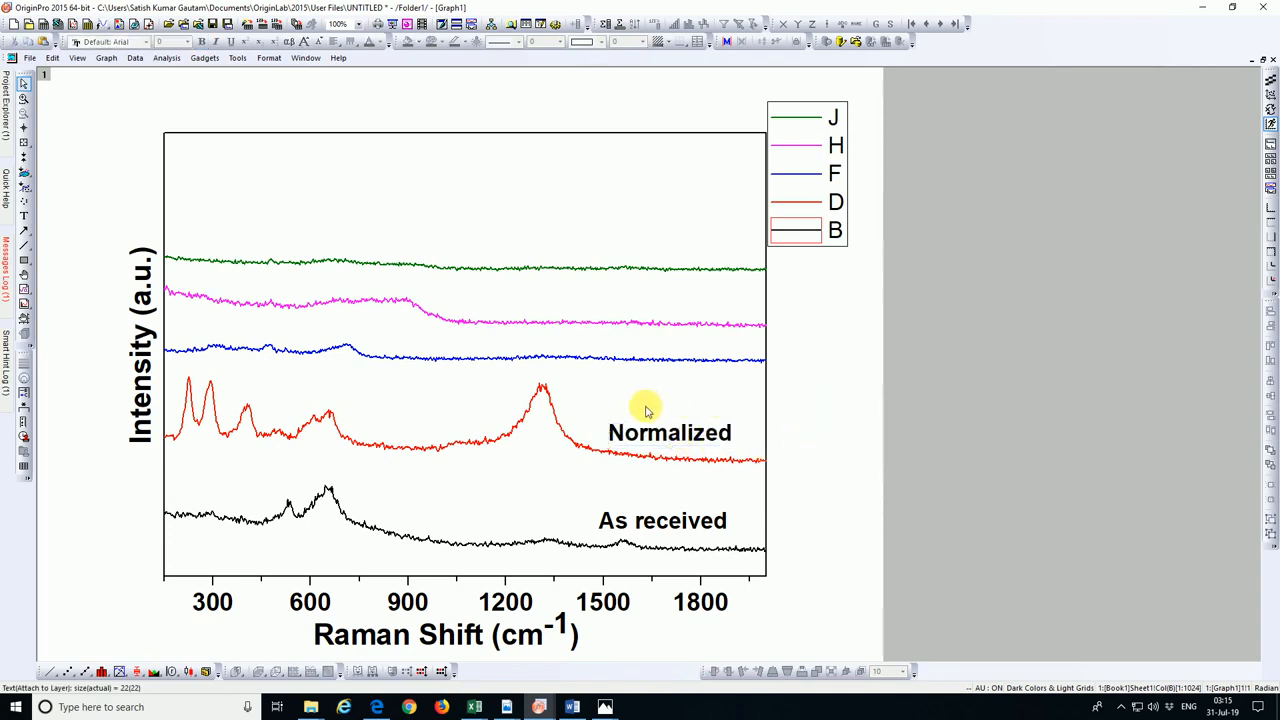
{"action": "left_click", "coordinate": [637, 441]}
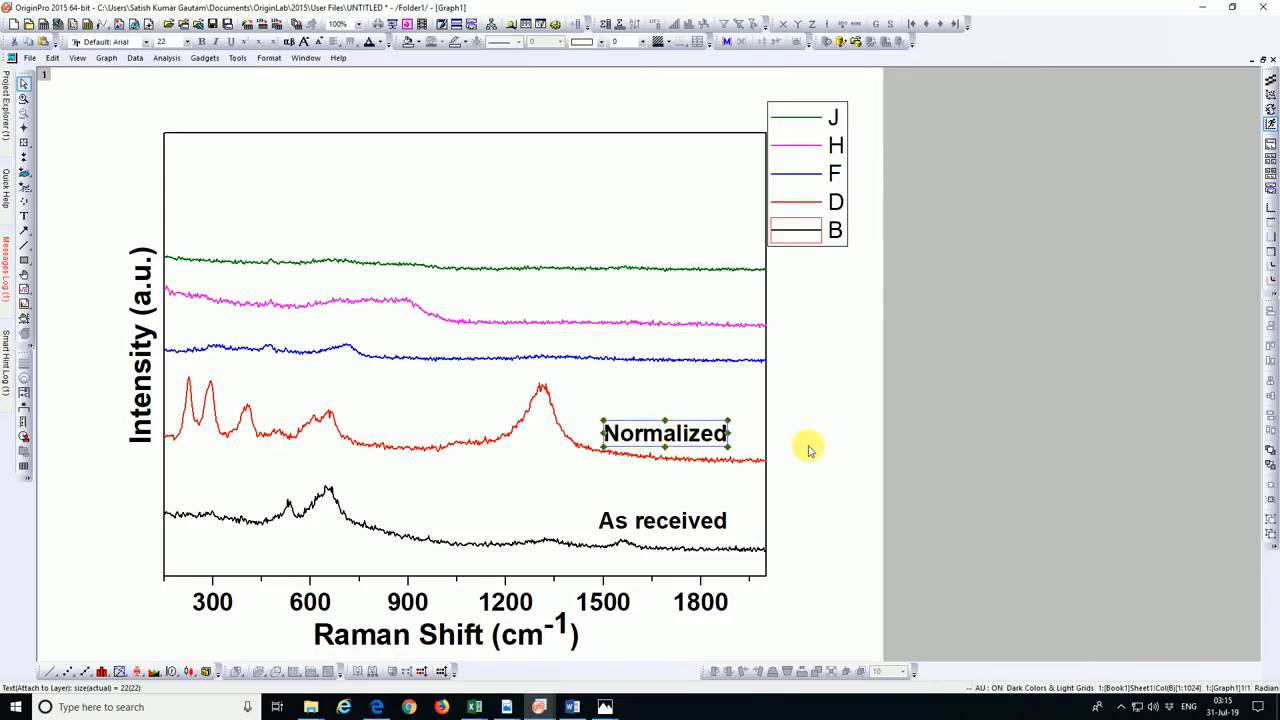
{"action": "left_click", "coordinate": [808, 445]}
{"action": "left_click", "coordinate": [636, 447]}
{"action": "left_click_drag", "start_coordinate": [637, 445], "coordinate": [633, 446]}
{"action": "left_click", "coordinate": [848, 434]}
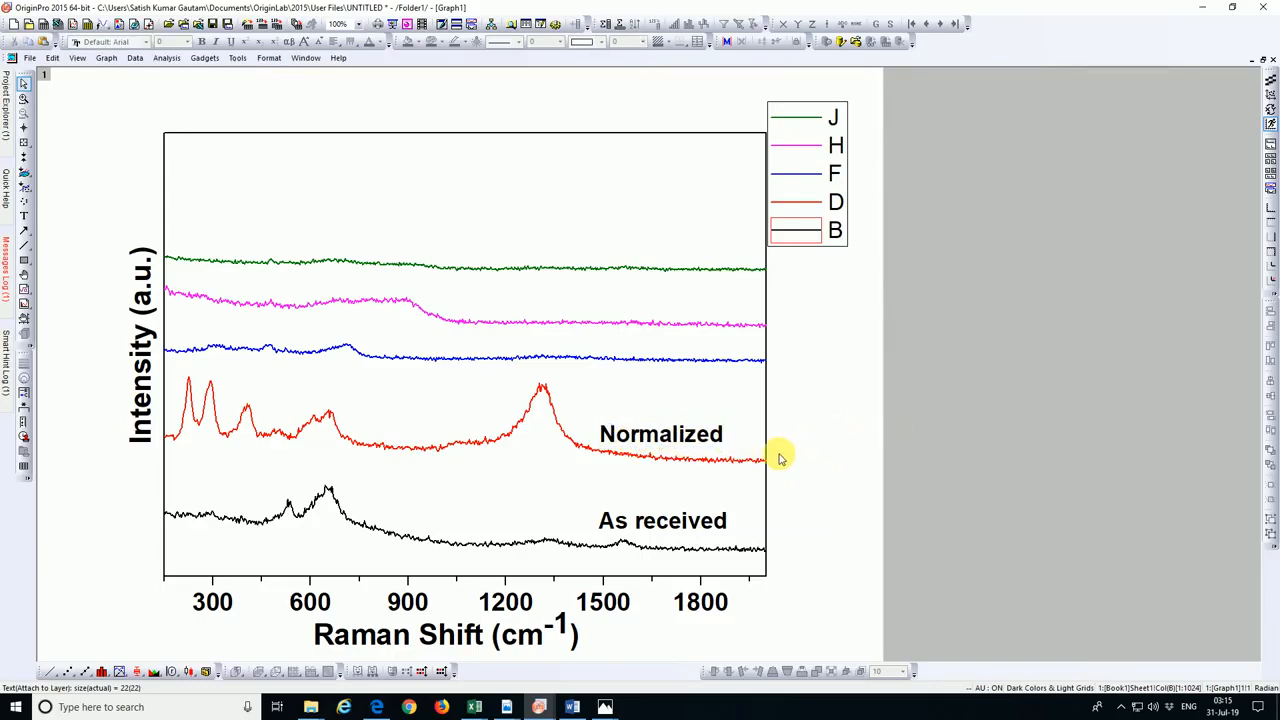
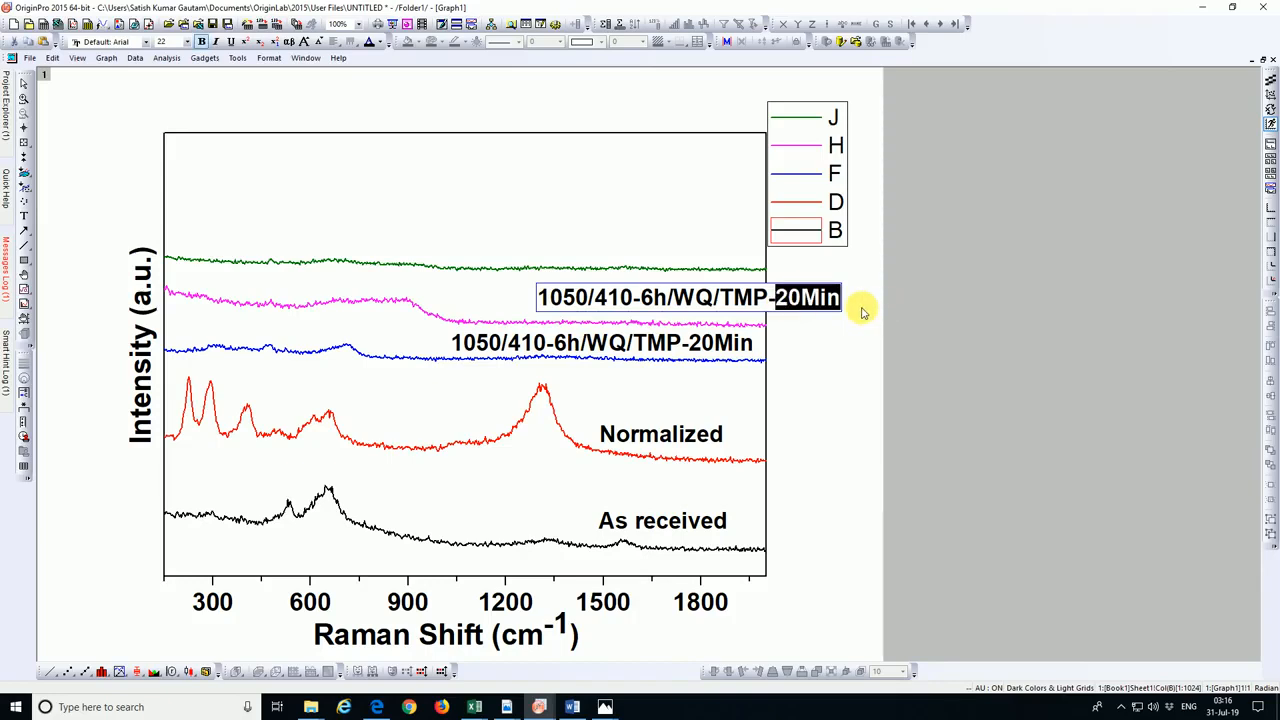
Change the ending of the magenta curve's label to "2.5hrs/AC" and move the label inside the frame above that curve
{"action": "type", "text": "2"}
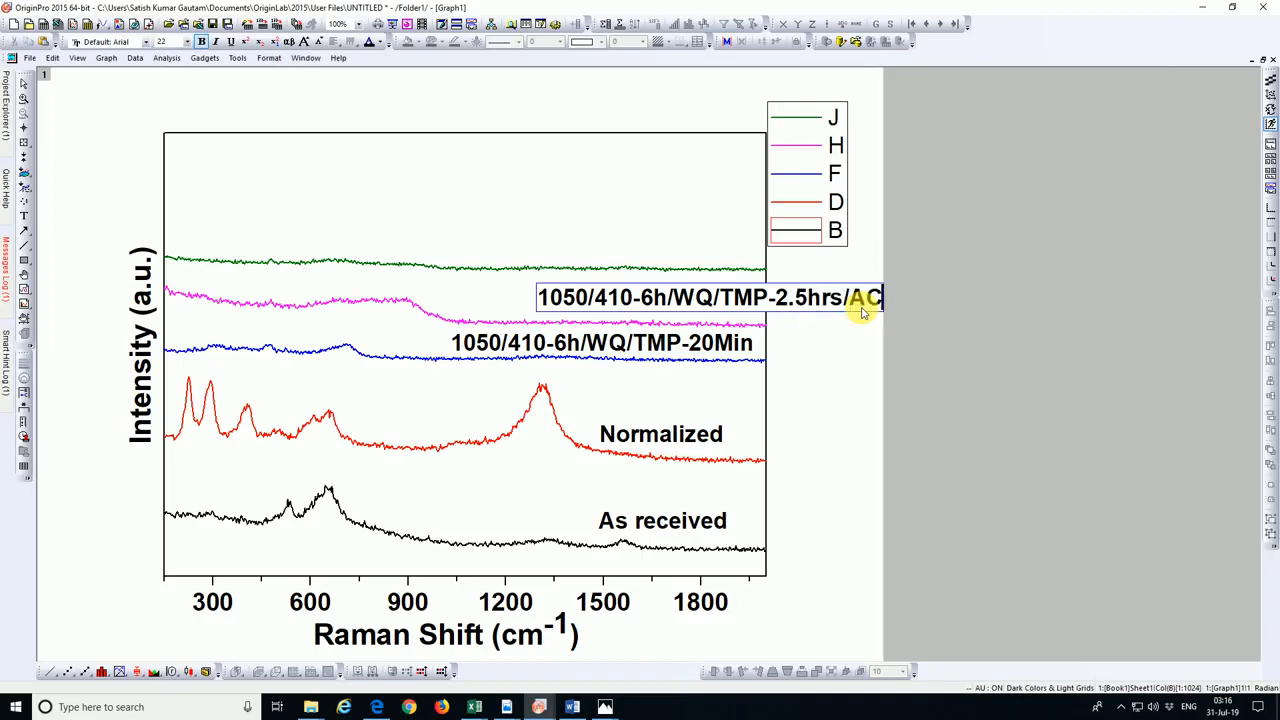
{"action": "left_click", "coordinate": [940, 358]}
{"action": "left_click", "coordinate": [827, 307]}
{"action": "left_click_drag", "start_coordinate": [827, 307], "coordinate": [700, 305]}
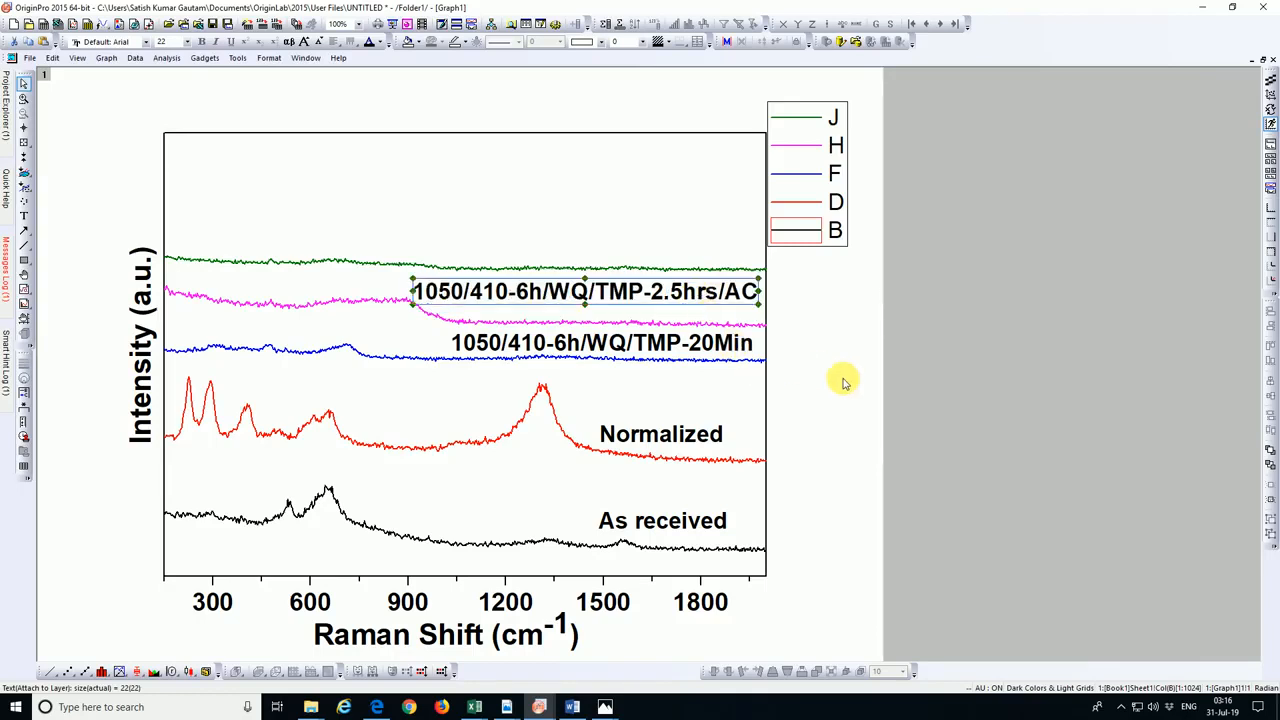
Append "/AC" to the blue curve's "20Min" label and move the label back inside the frame, just above the curve
{"action": "left_click", "coordinate": [744, 346]}
{"action": "left_click", "coordinate": [760, 349]}
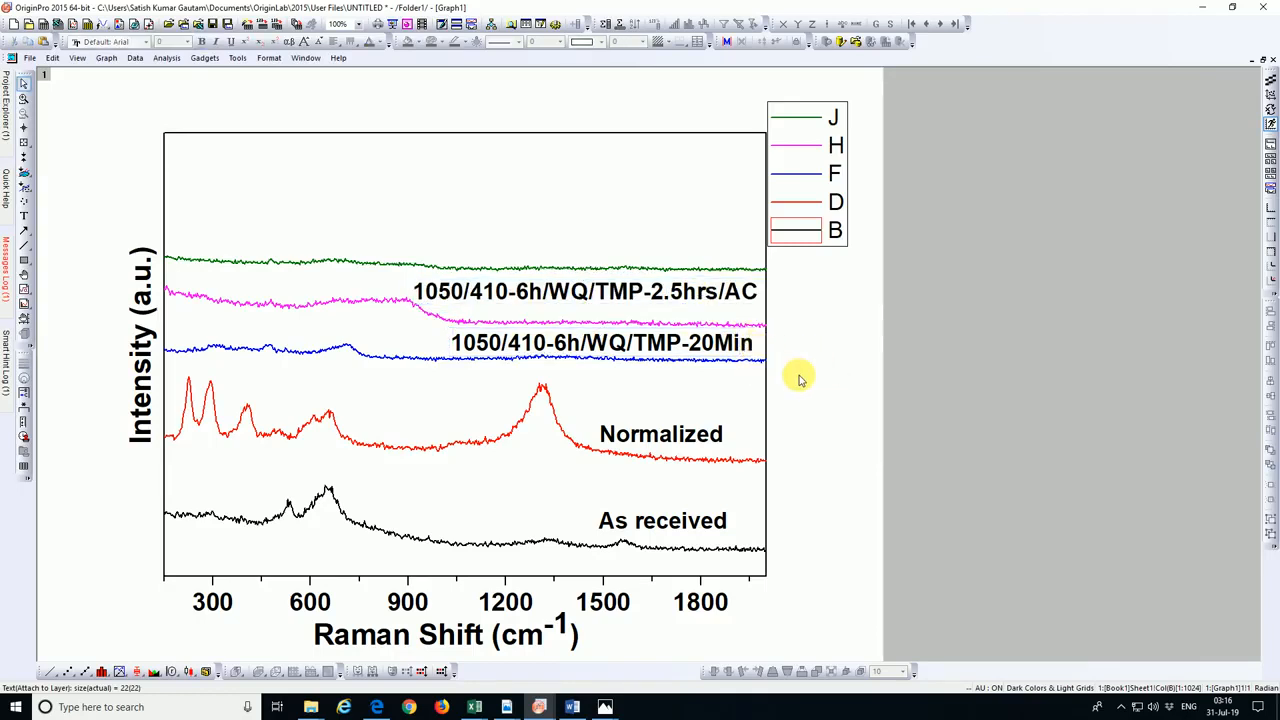
{"action": "left_click", "coordinate": [745, 347]}
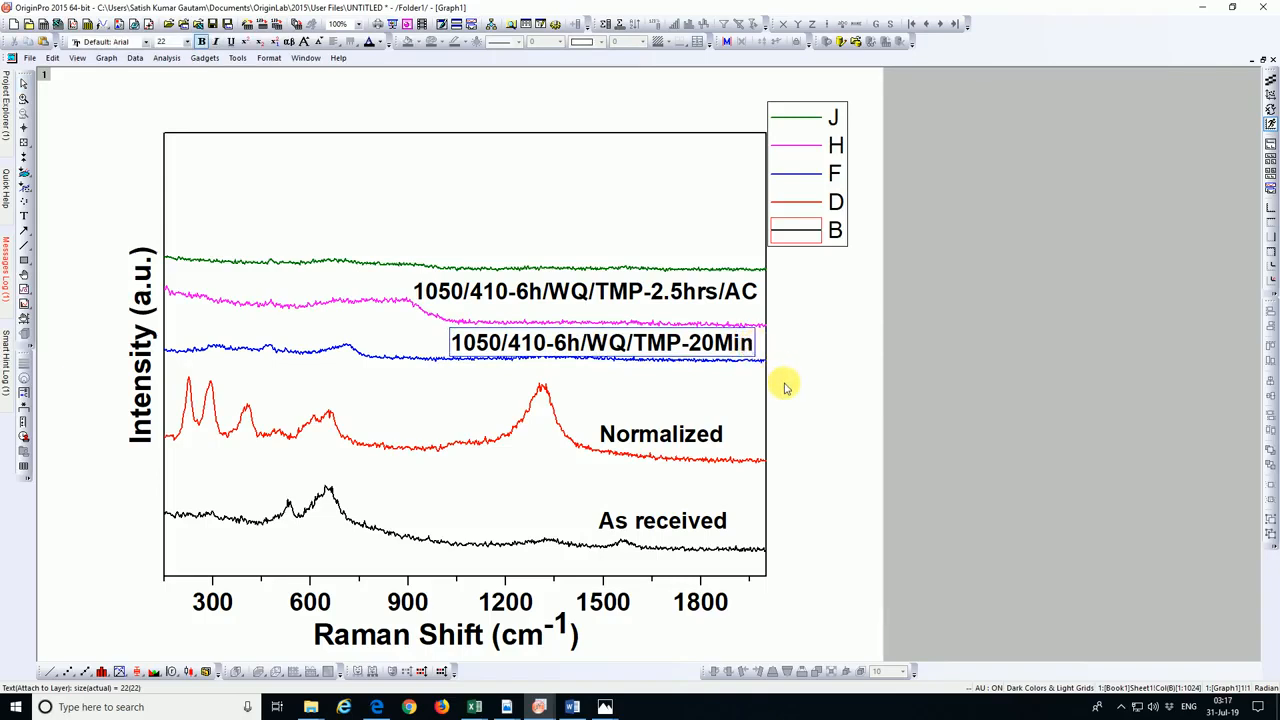
{"action": "type", "text": "/AC"}
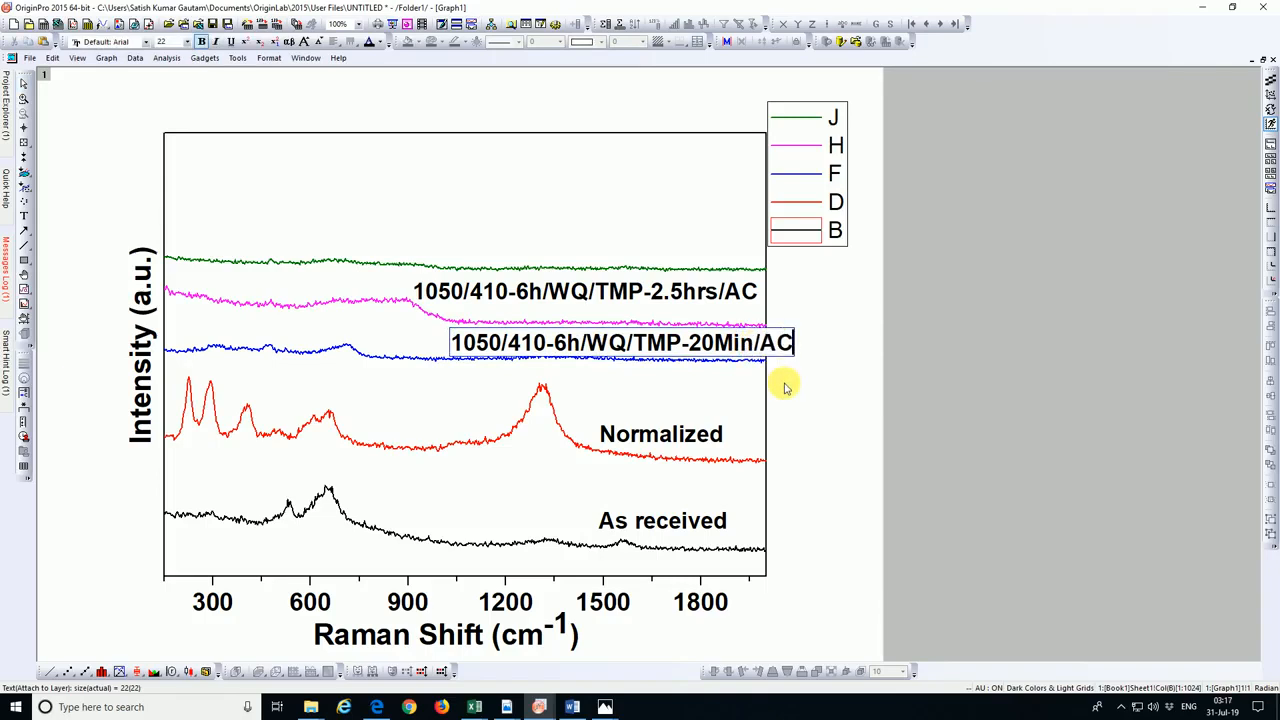
{"action": "left_click", "coordinate": [900, 380]}
{"action": "left_click_drag", "start_coordinate": [670, 350], "coordinate": [630, 346]}
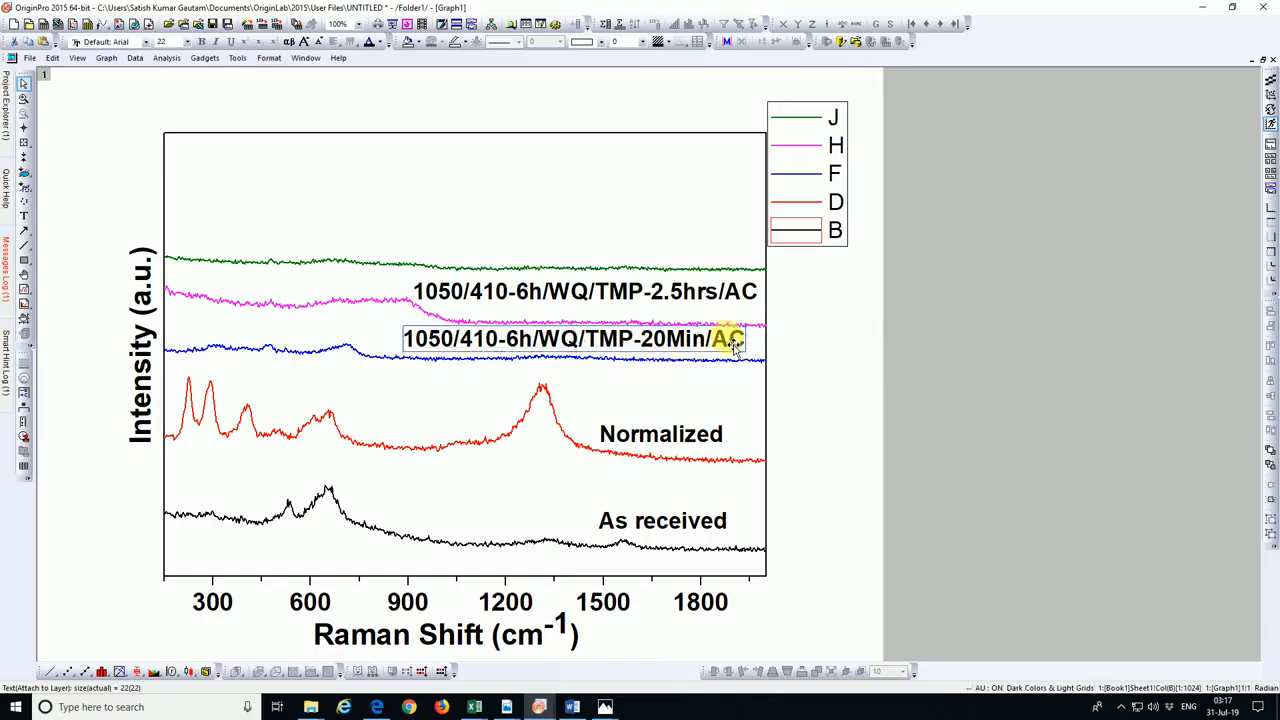
{"action": "left_click_drag", "start_coordinate": [733, 344], "coordinate": [734, 347]}
{"action": "left_click", "coordinate": [936, 371]}
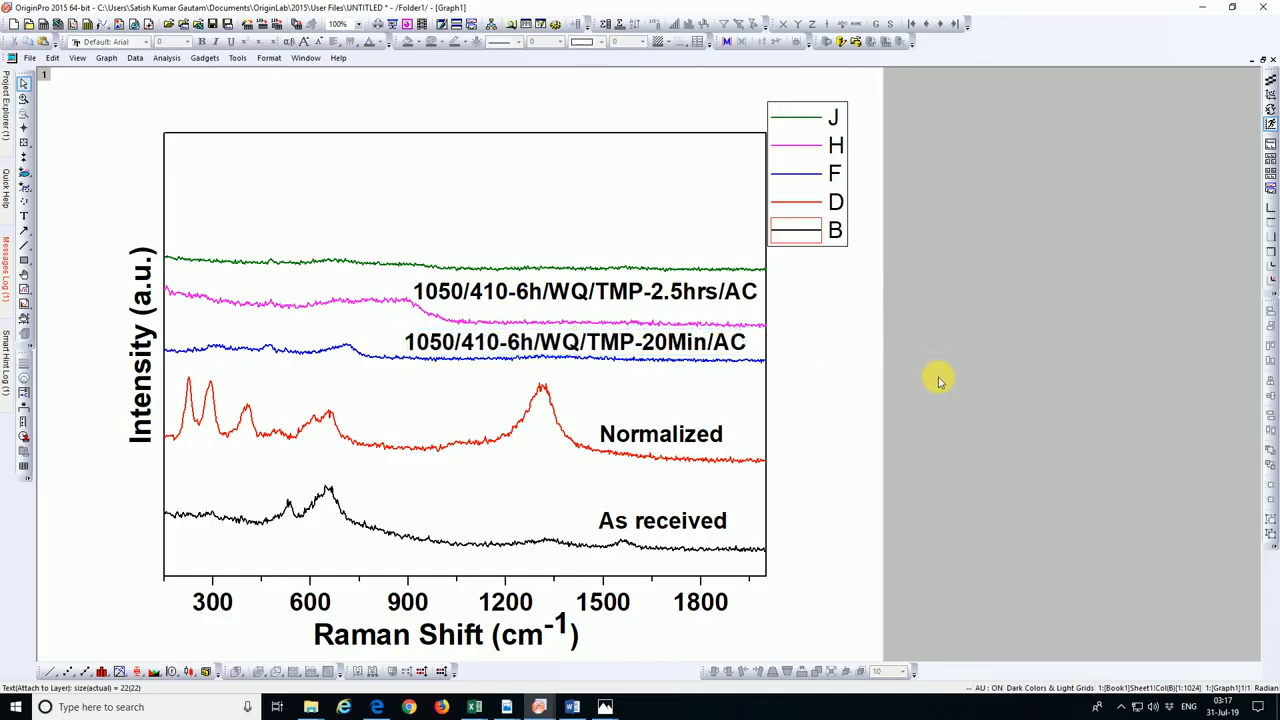
Add a text label "1050/410-6h/WQ/TMP-3.5hrs/AC" above the green curve by reusing the copied sample name and editing its ending
{"action": "right_click", "coordinate": [451, 228]}
{"action": "left_click", "coordinate": [493, 251]}
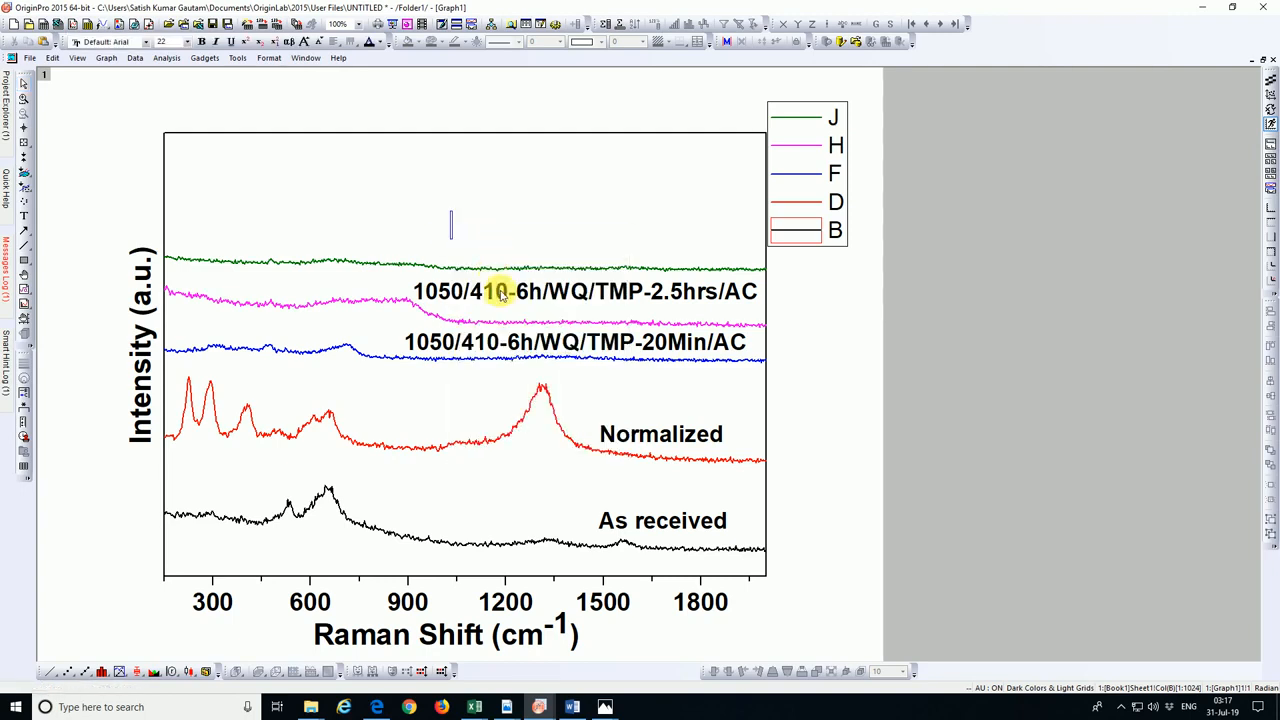
{"action": "type", "text": "1050/410-6h/WQ/TMP-20Min"}
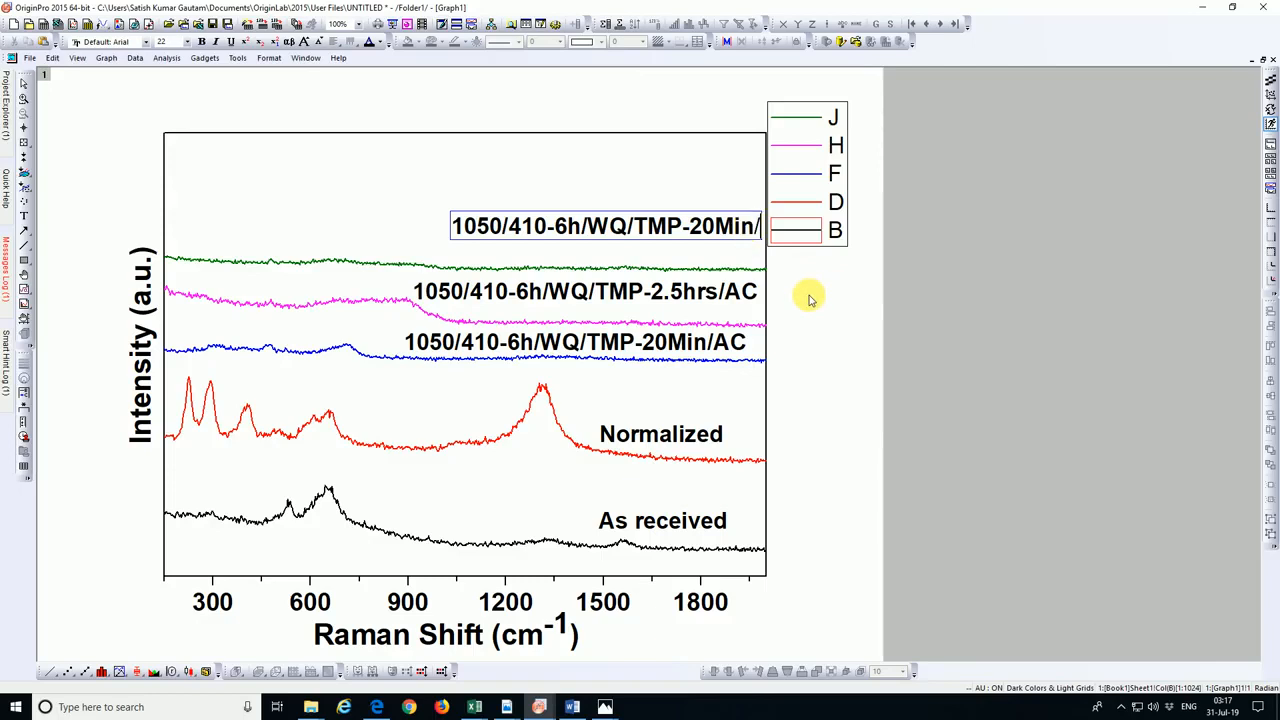
{"action": "type", "text": "/AC"}
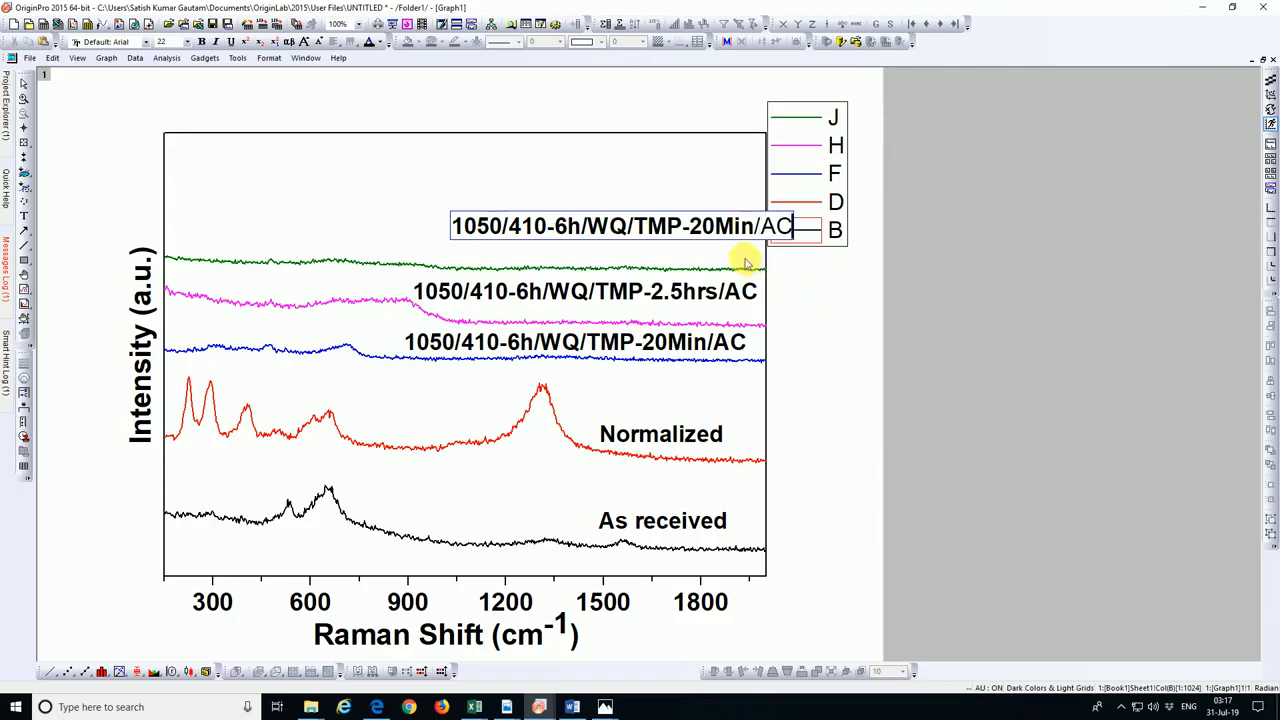
{"action": "left_click_drag", "start_coordinate": [689, 226], "coordinate": [755, 230]}
{"action": "type", "text": "3.5"}
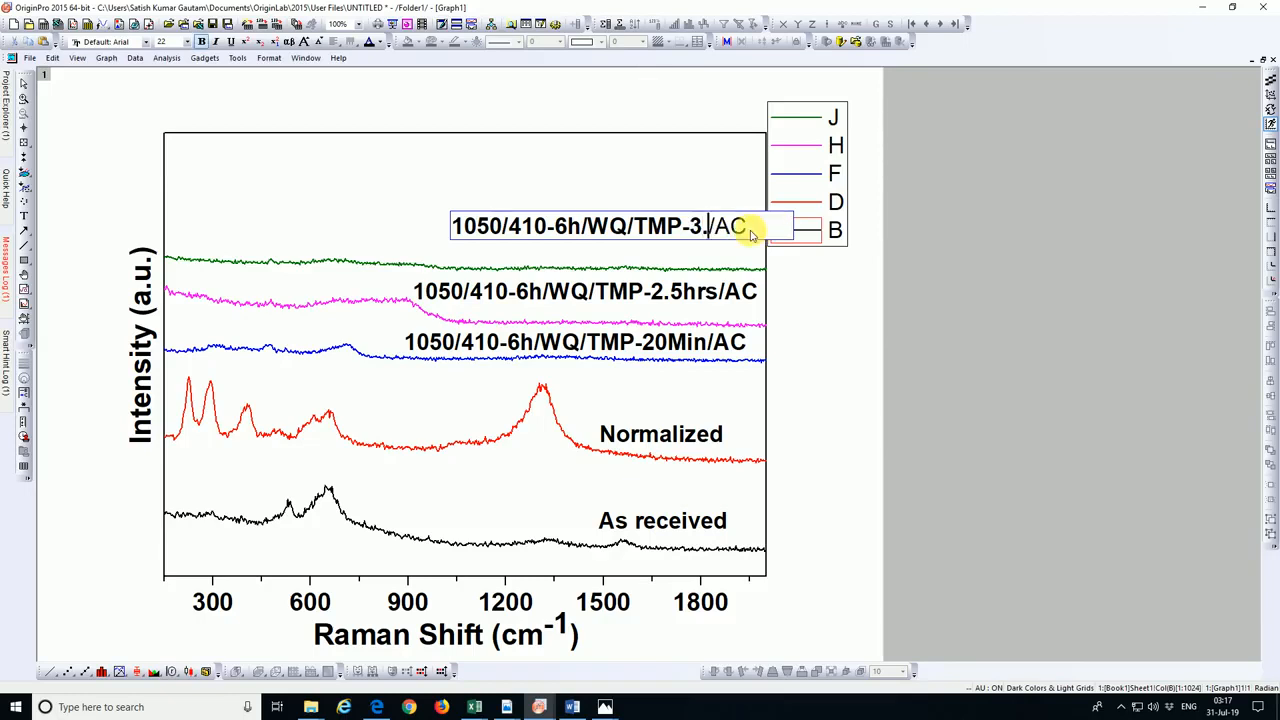
{"action": "type", "text": "hrs"}
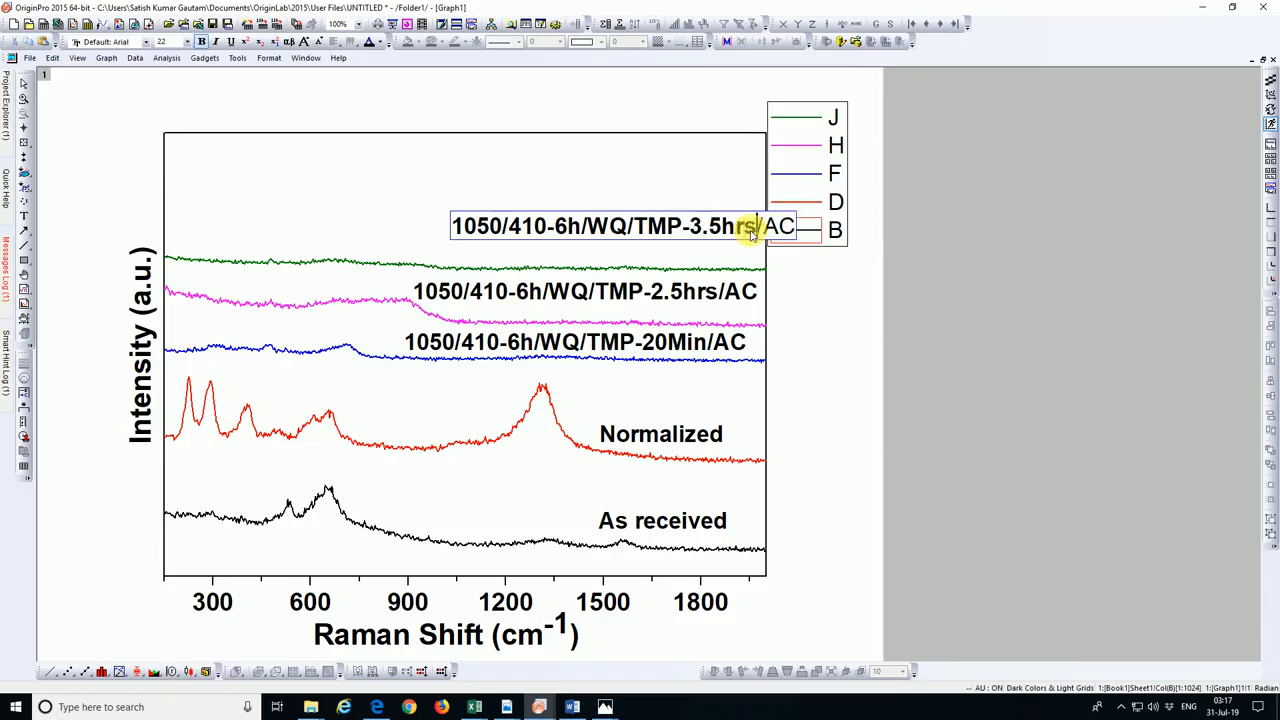
{"action": "left_click", "coordinate": [940, 313]}
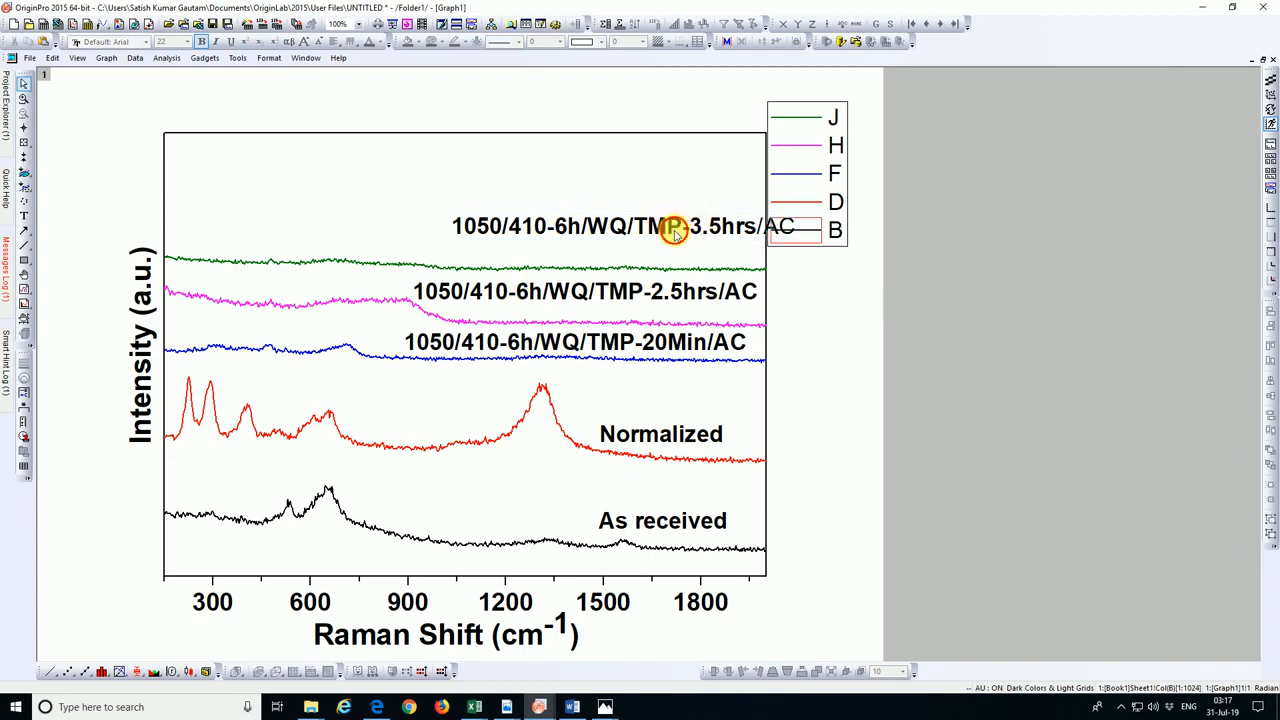
Move the "3.5hrs/AC" label inside the frame just above the green curve and make its "/AC" ending bold
{"action": "left_click", "coordinate": [651, 245]}
{"action": "left_click_drag", "start_coordinate": [651, 245], "coordinate": [613, 271]}
{"action": "double_click", "coordinate": [604, 251]}
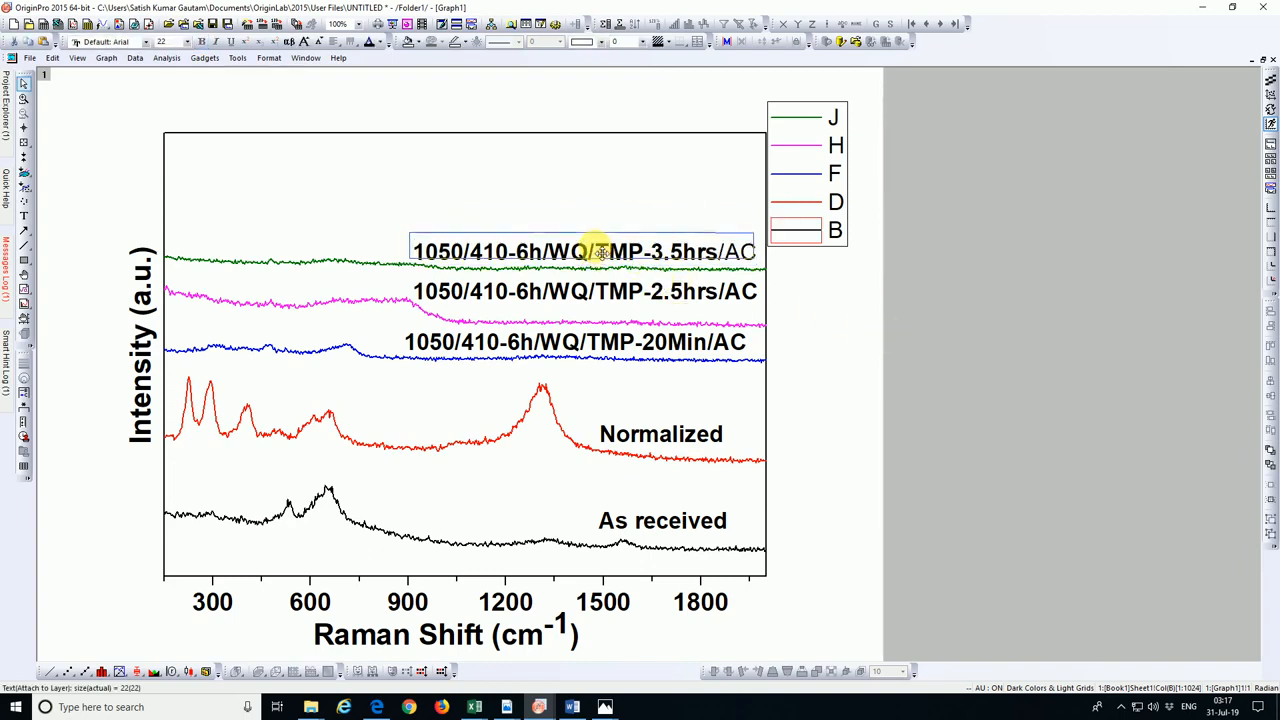
{"action": "left_click", "coordinate": [707, 251]}
{"action": "left_click_drag", "start_coordinate": [720, 253], "coordinate": [748, 250]}
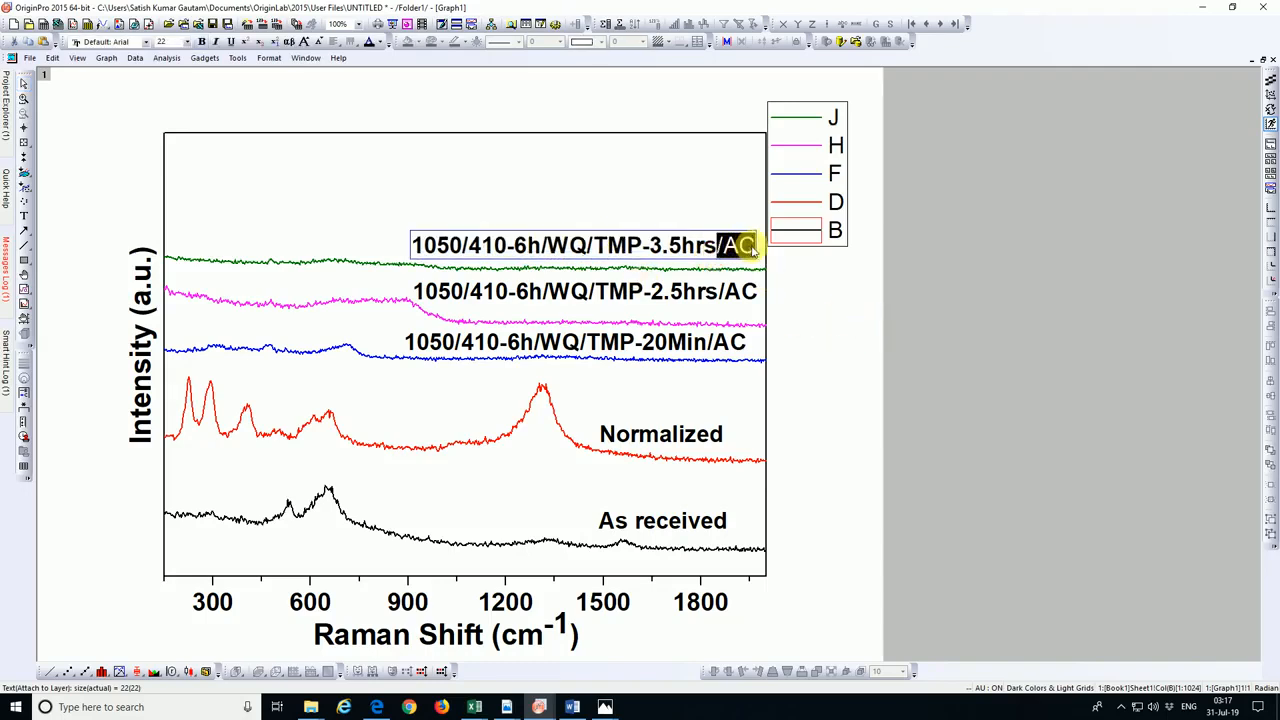
{"action": "left_click", "coordinate": [862, 288]}
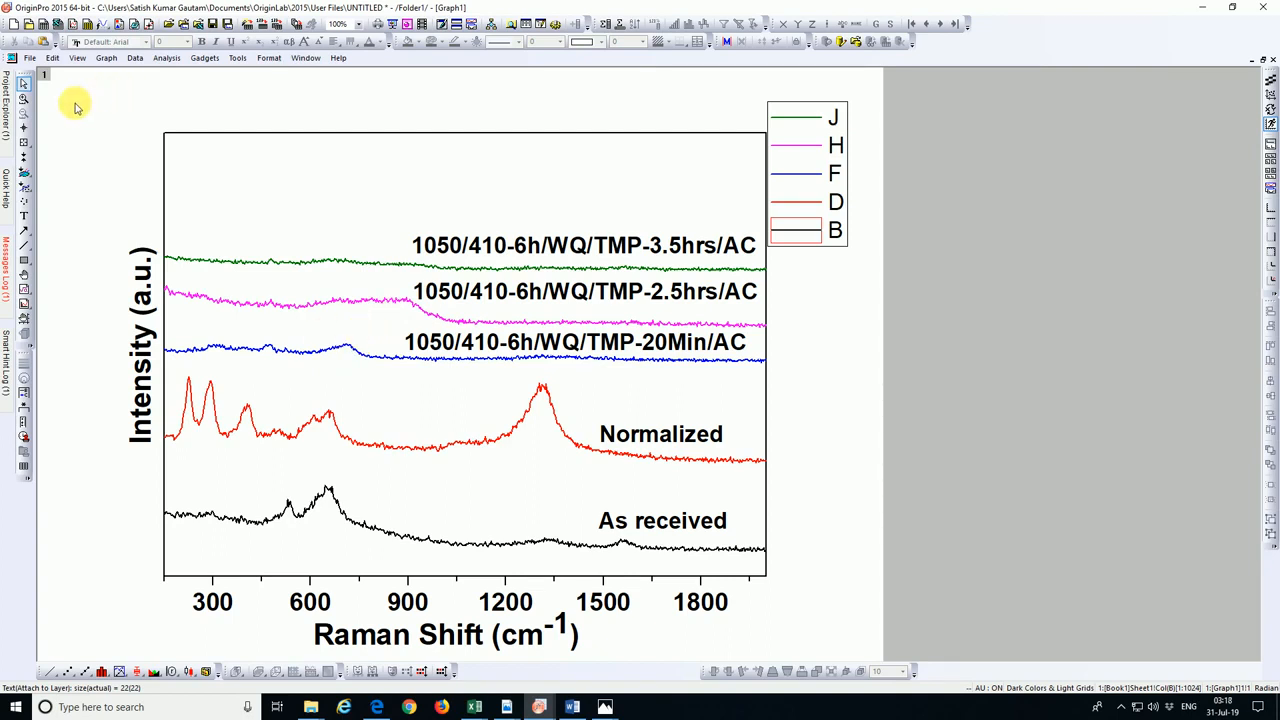
Read the coordinates of the red curve's main peaks one by one with the Screen Reader
{"action": "left_click", "coordinate": [25, 129]}
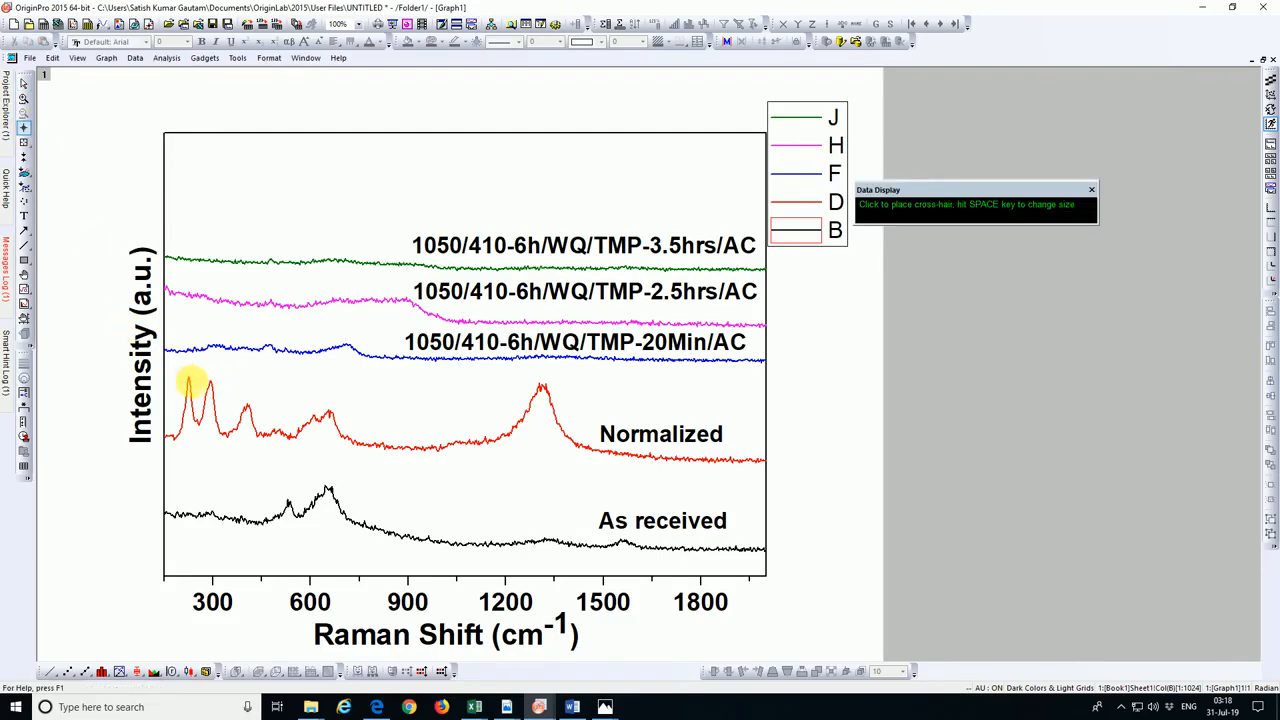
{"action": "left_click", "coordinate": [188, 380]}
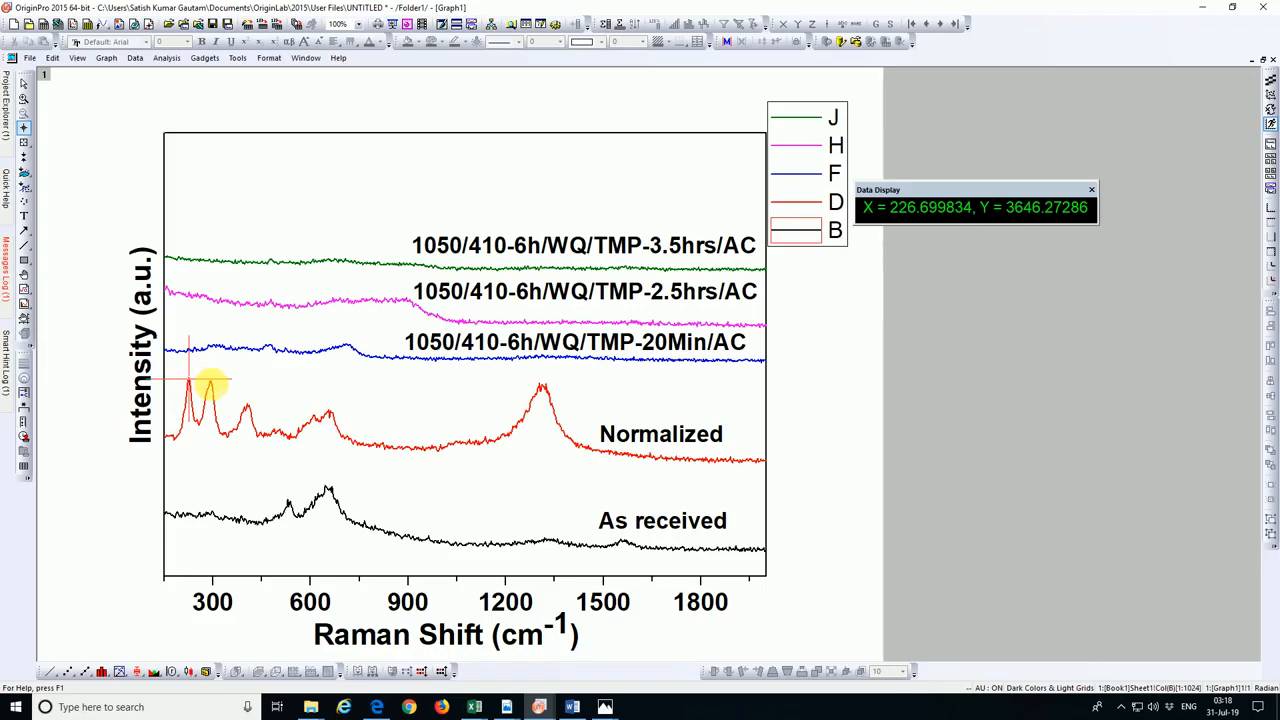
{"action": "left_click", "coordinate": [210, 384]}
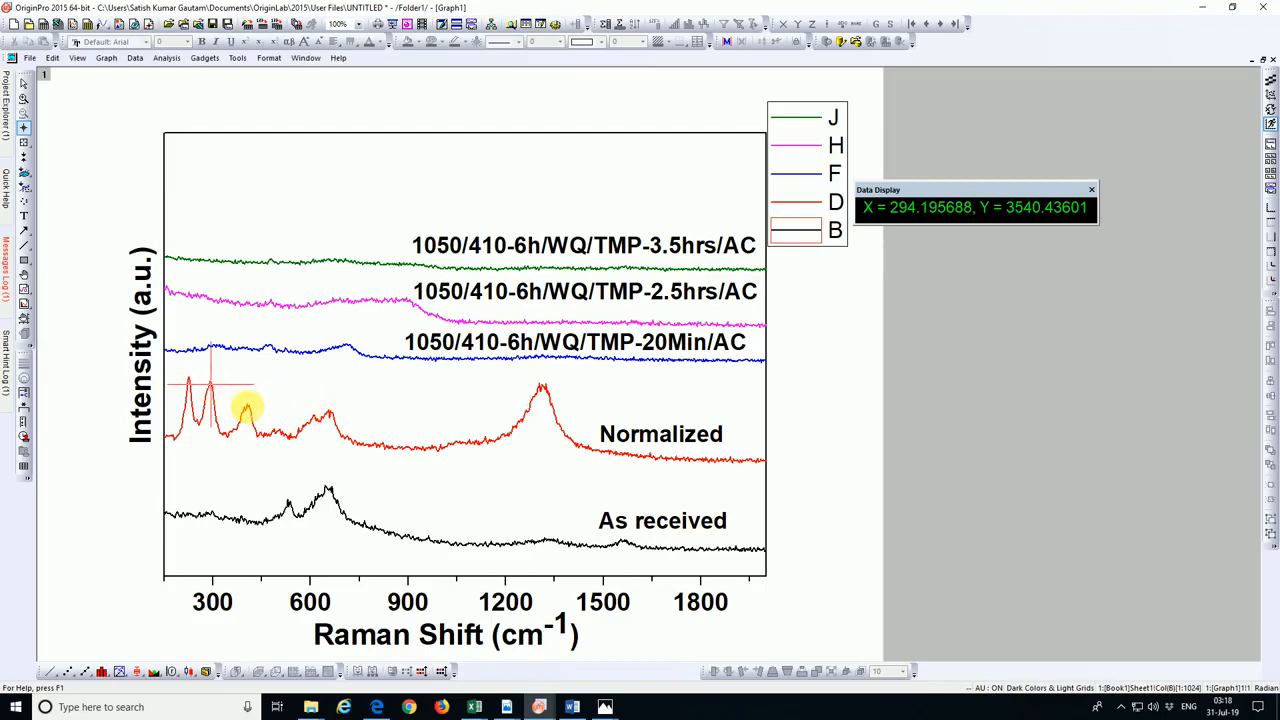
{"action": "left_click", "coordinate": [246, 406]}
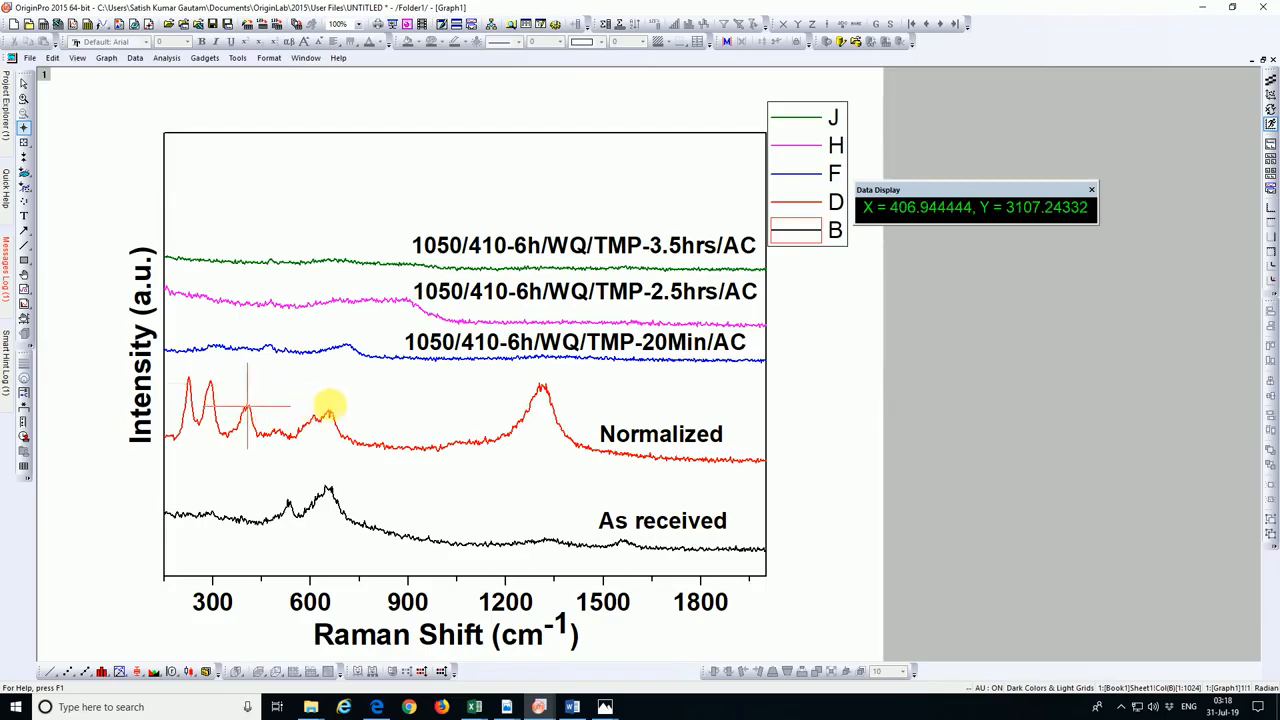
{"action": "left_click", "coordinate": [322, 416]}
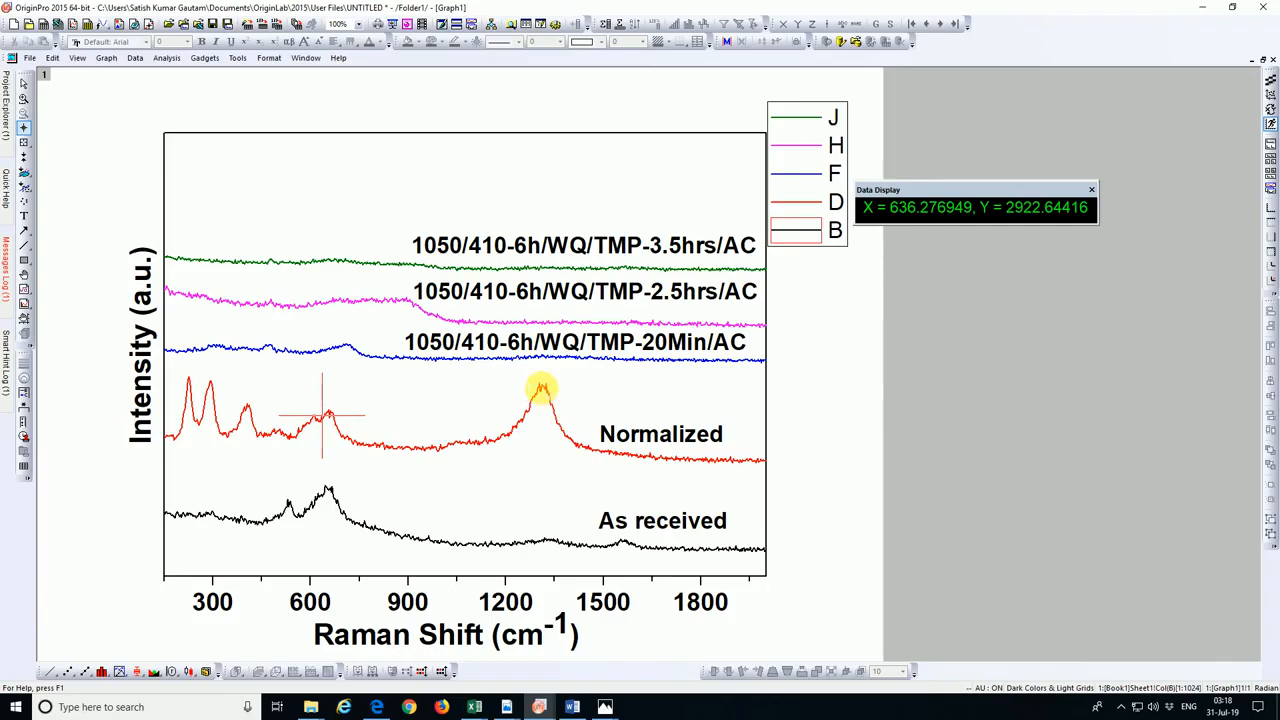
{"action": "left_click", "coordinate": [541, 389]}
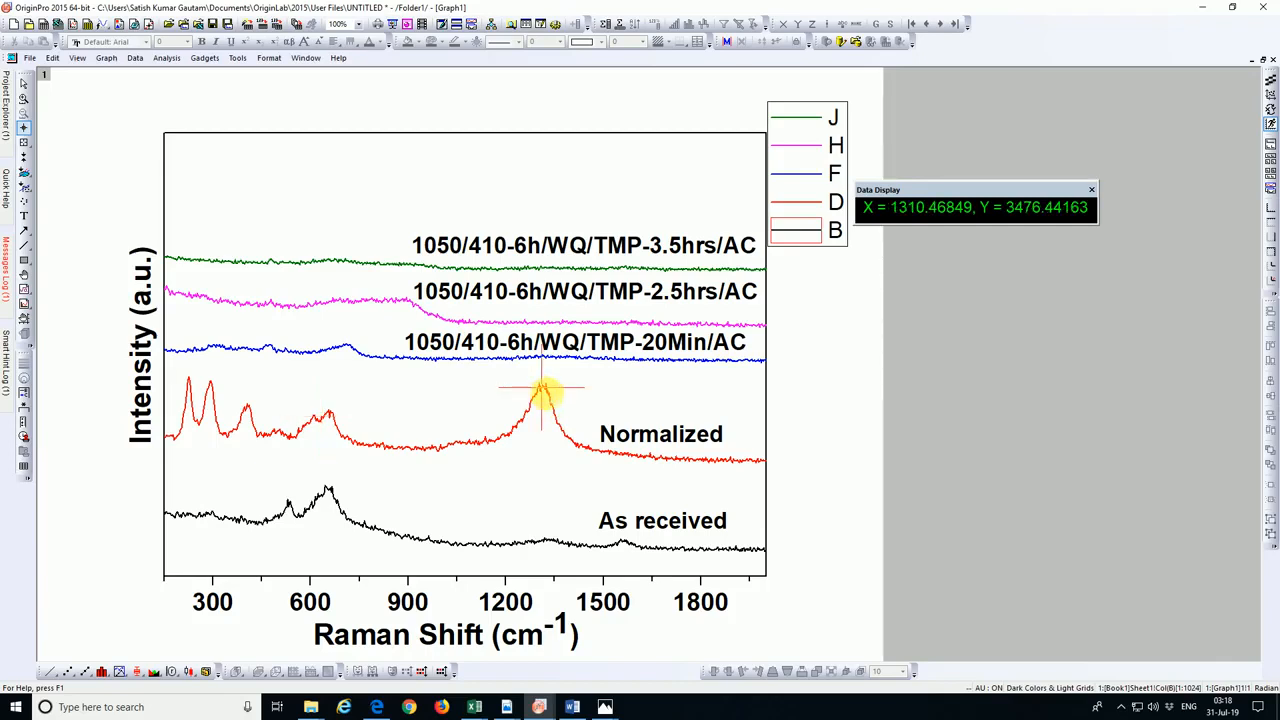
{"action": "right_click", "coordinate": [922, 316]}
{"action": "left_click", "coordinate": [940, 275]}
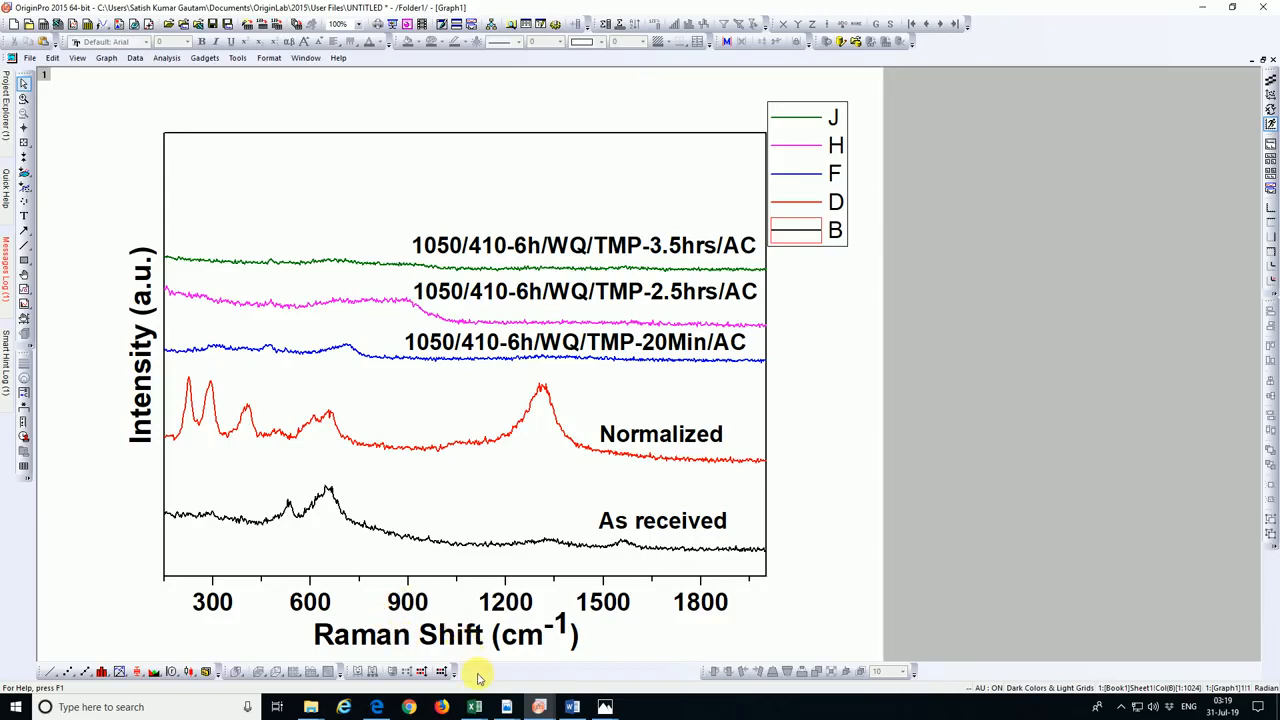
Switch to the iron oxide characterization paper in Adobe Reader and examine the Raman wavenumbers of the oxide phases in Table 2
{"action": "mouse_move", "coordinate": [519, 709]}
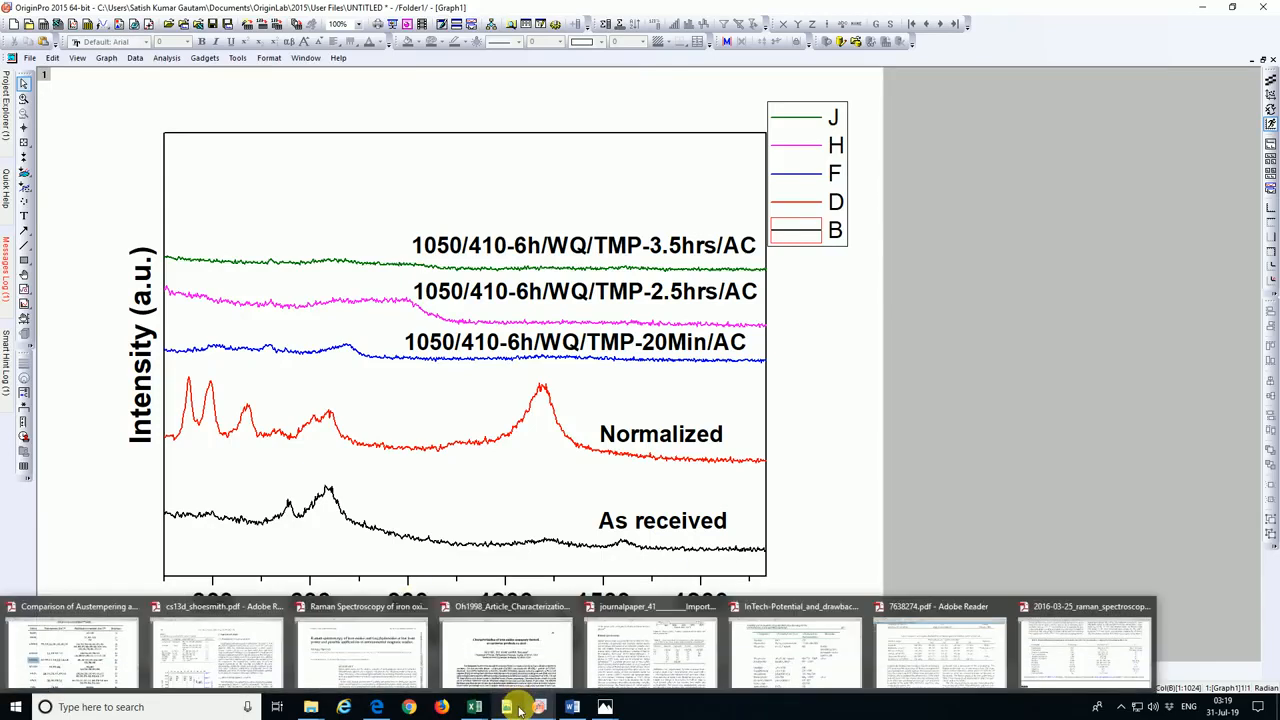
{"action": "left_click", "coordinate": [90, 666]}
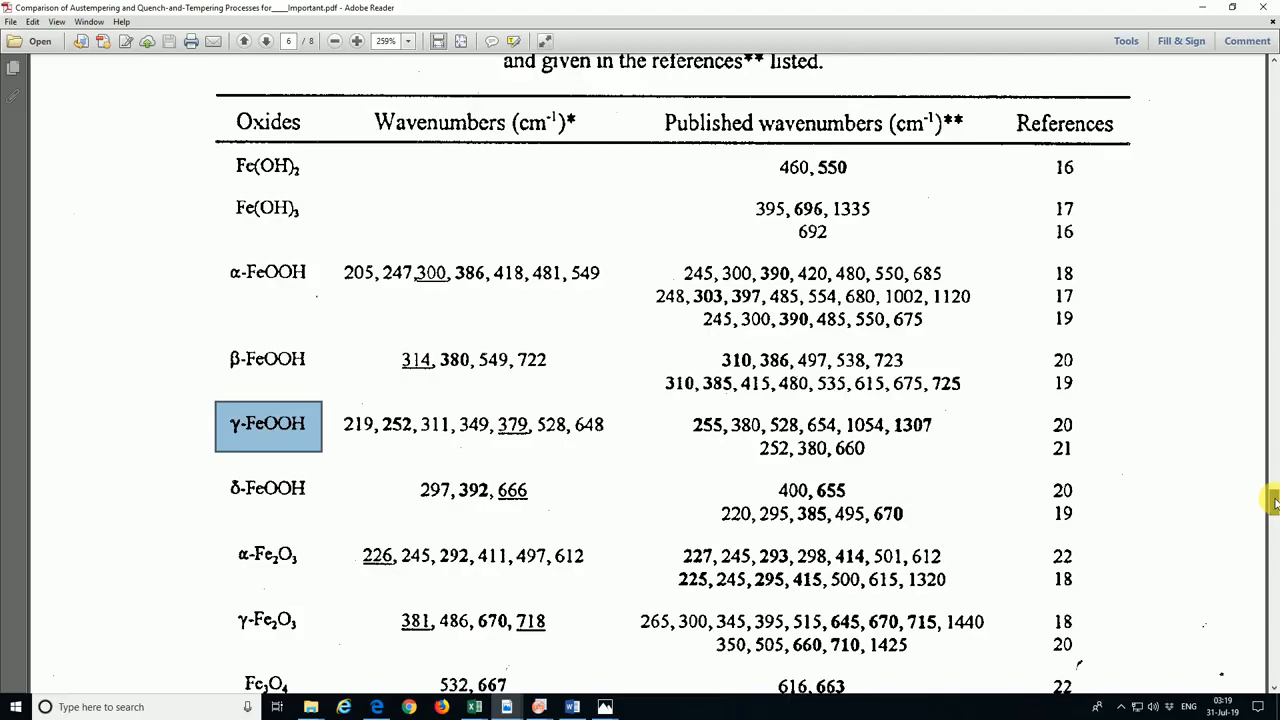
{"action": "left_click_drag", "start_coordinate": [1274, 502], "coordinate": [1274, 155]}
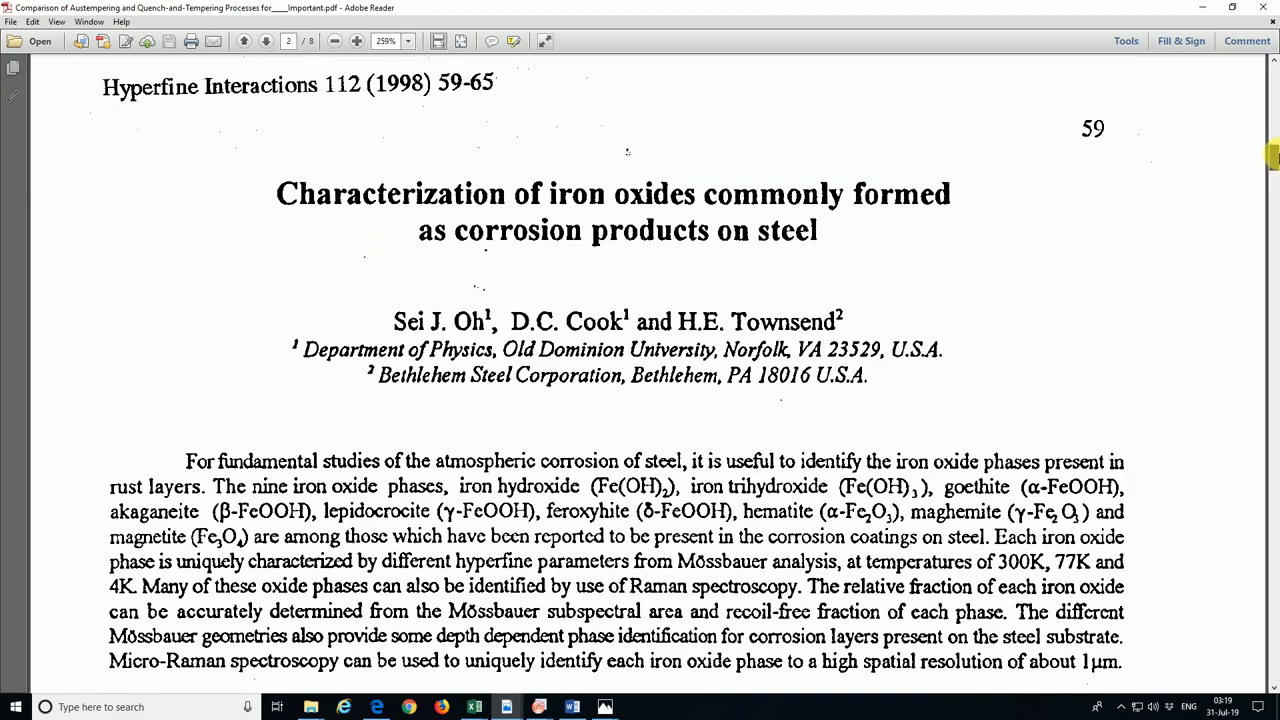
{"action": "left_click_drag", "start_coordinate": [1274, 155], "coordinate": [1274, 480]}
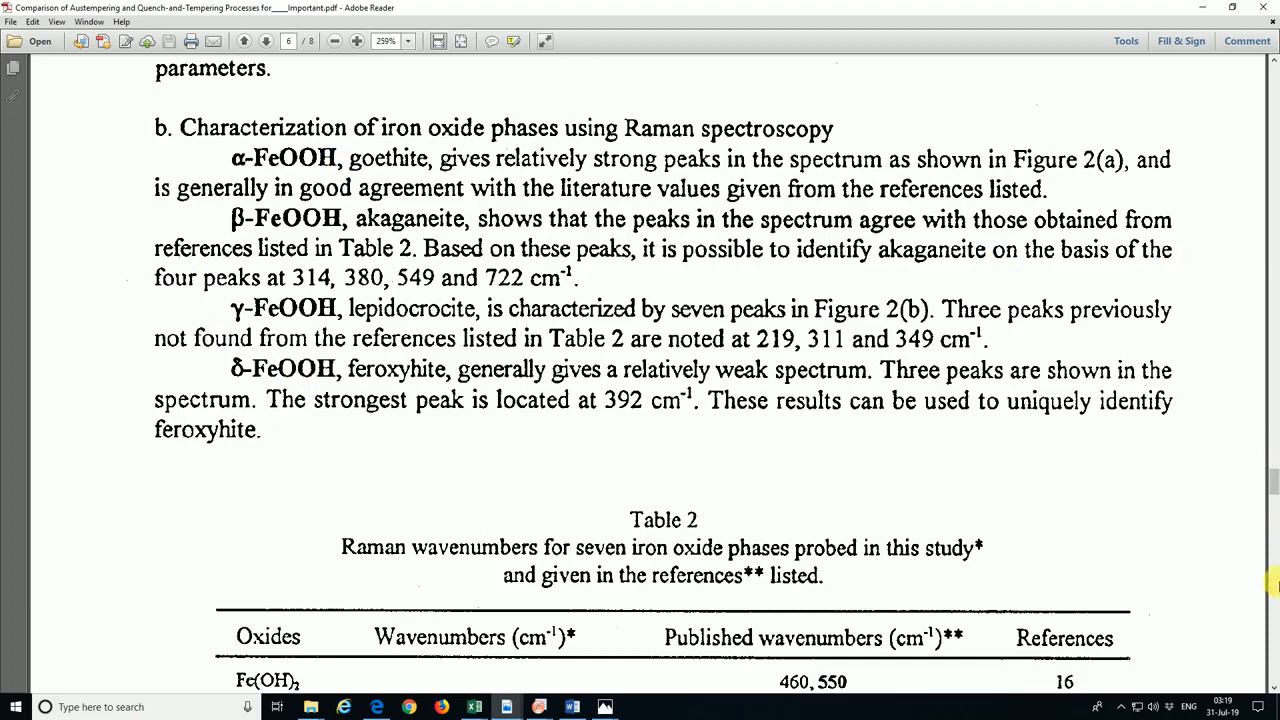
{"action": "left_click_drag", "start_coordinate": [1272, 482], "coordinate": [1274, 500]}
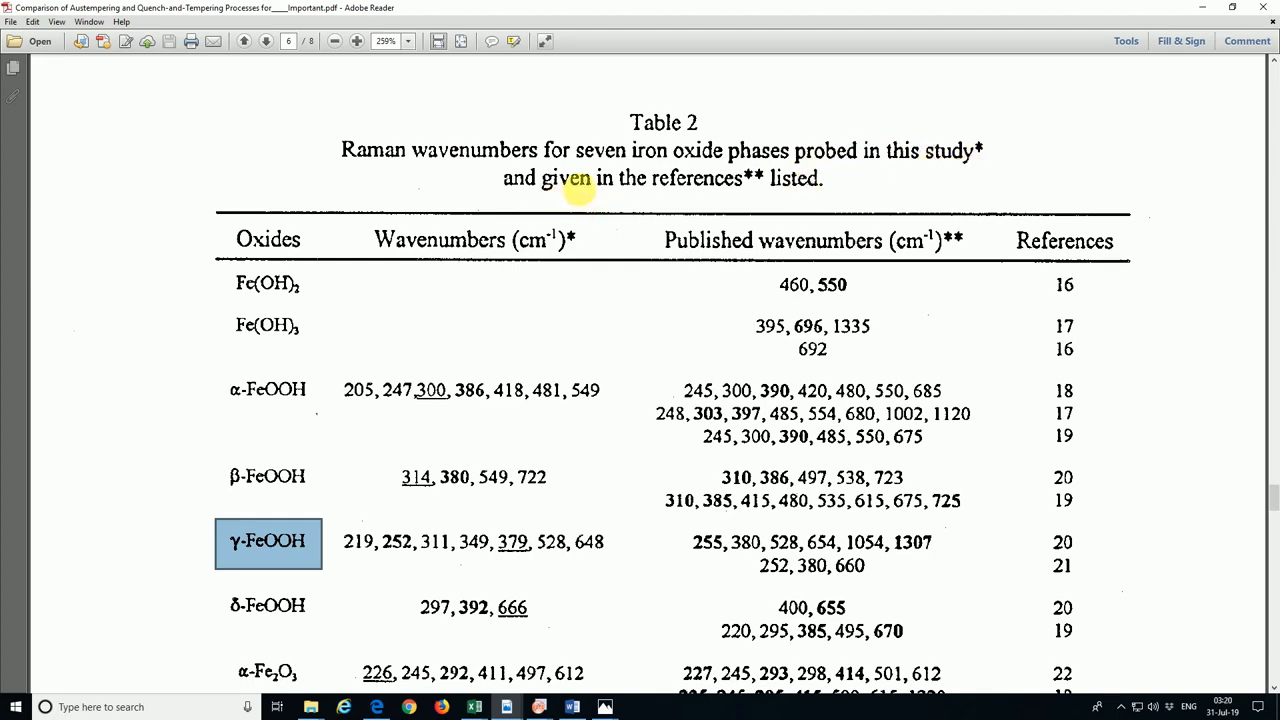
{"action": "scroll", "coordinate": [708, 265], "scroll_direction": "down", "scroll_amount": 1}
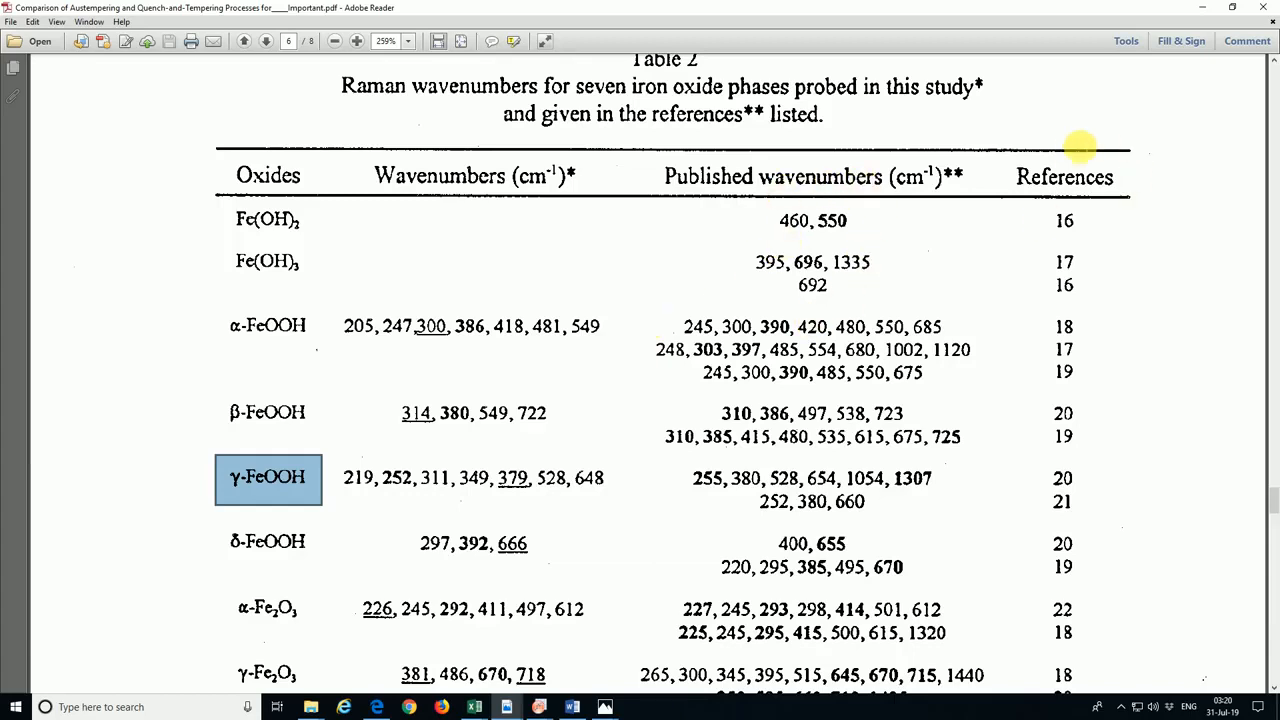
{"action": "scroll", "coordinate": [1067, 160], "scroll_direction": "down", "scroll_amount": 2}
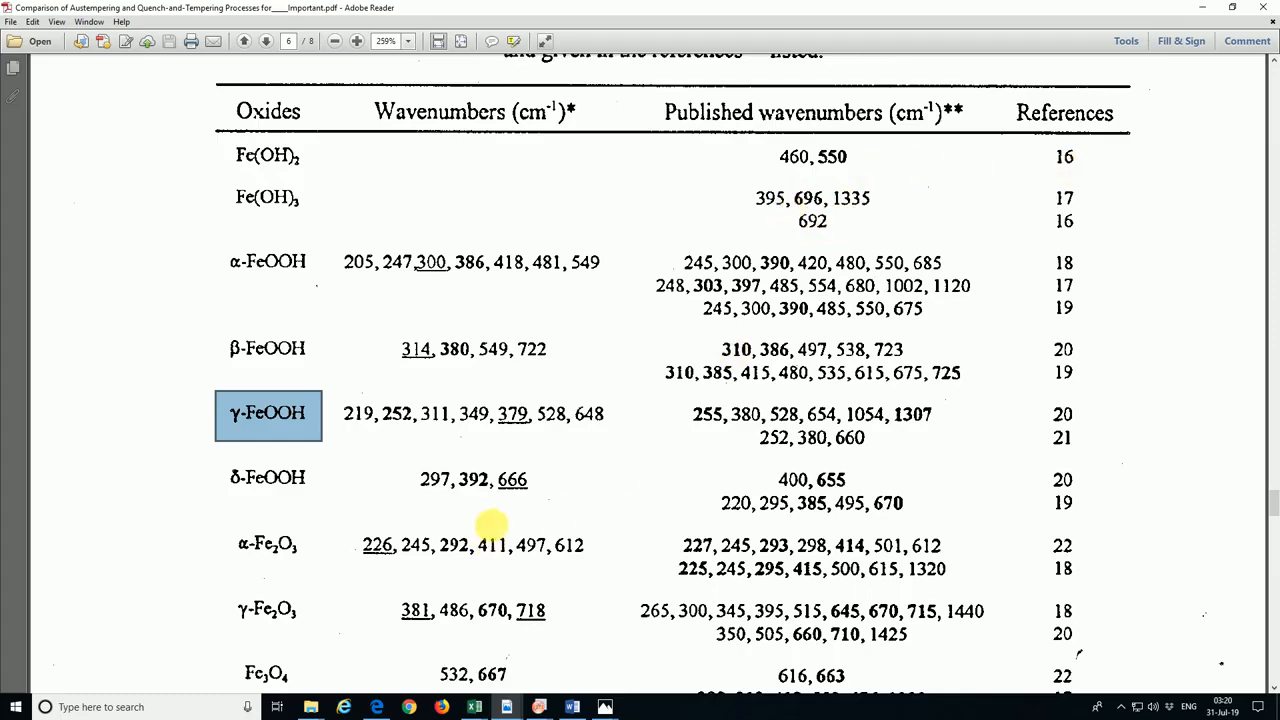
Return to the OriginPro graph and read the coordinates of the red curve's first peak with the Screen Reader
{"action": "left_click", "coordinate": [538, 707]}
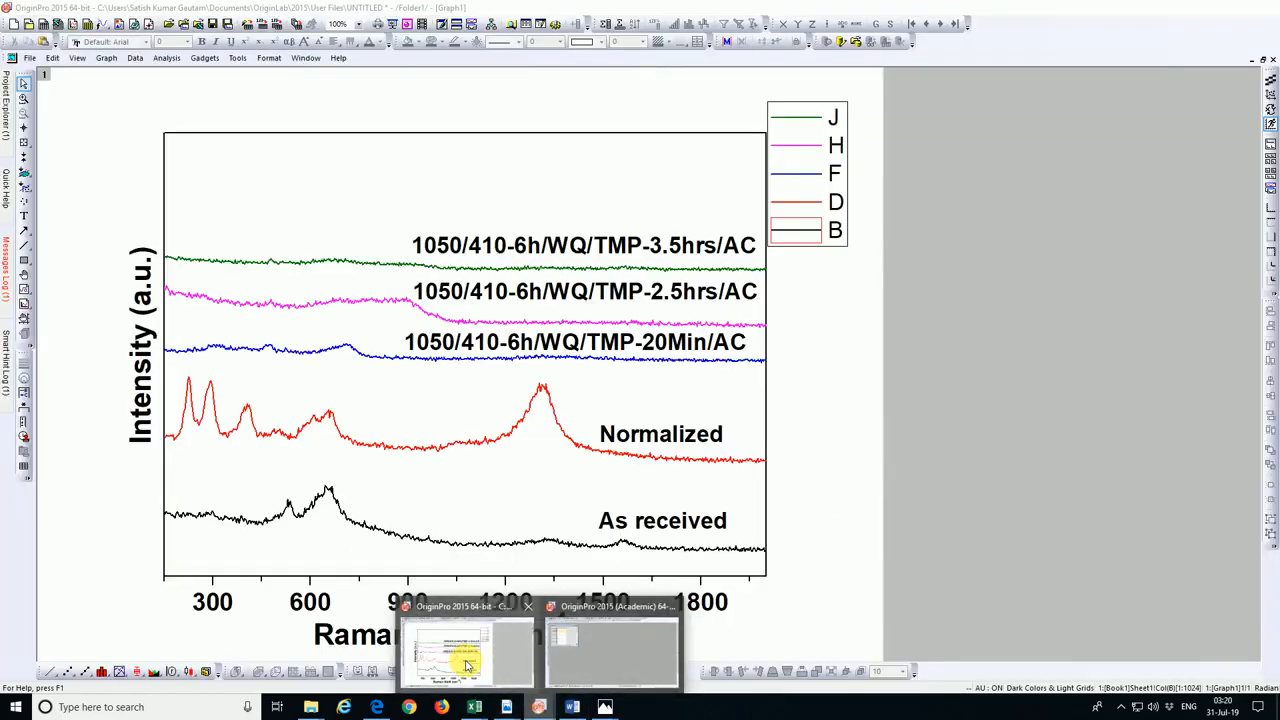
{"action": "left_click", "coordinate": [467, 660]}
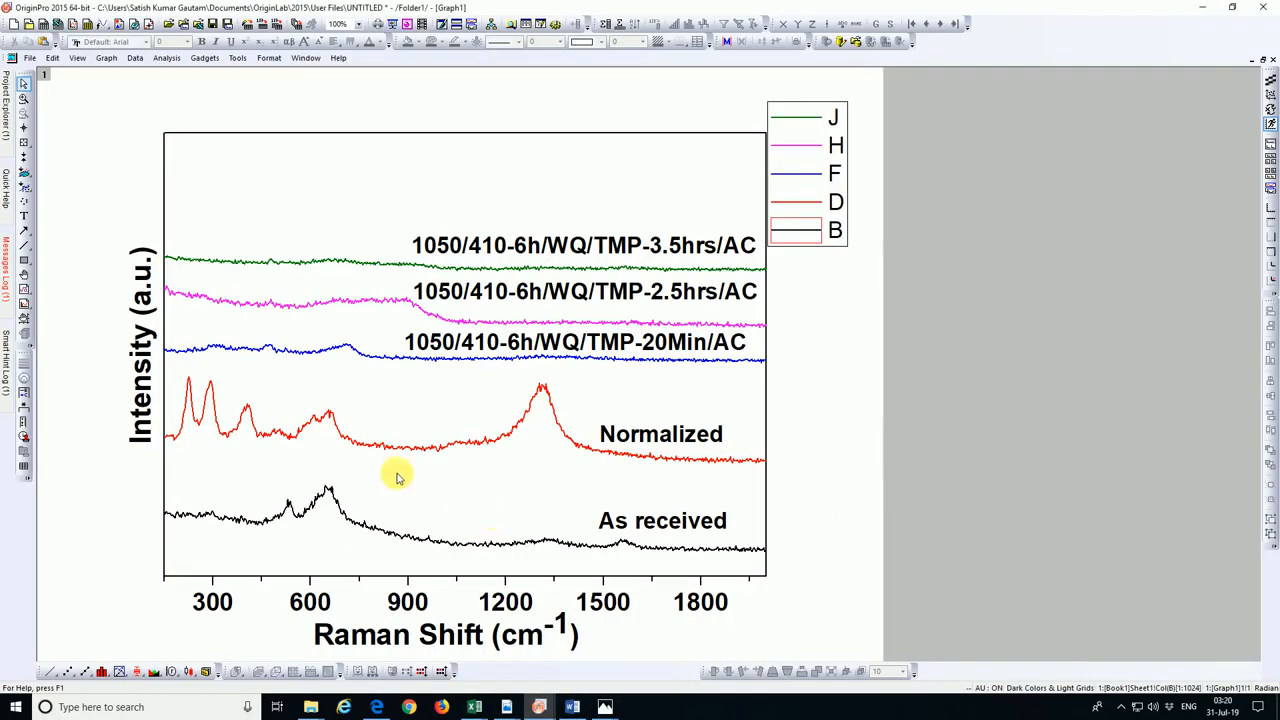
{"action": "left_click", "coordinate": [24, 127]}
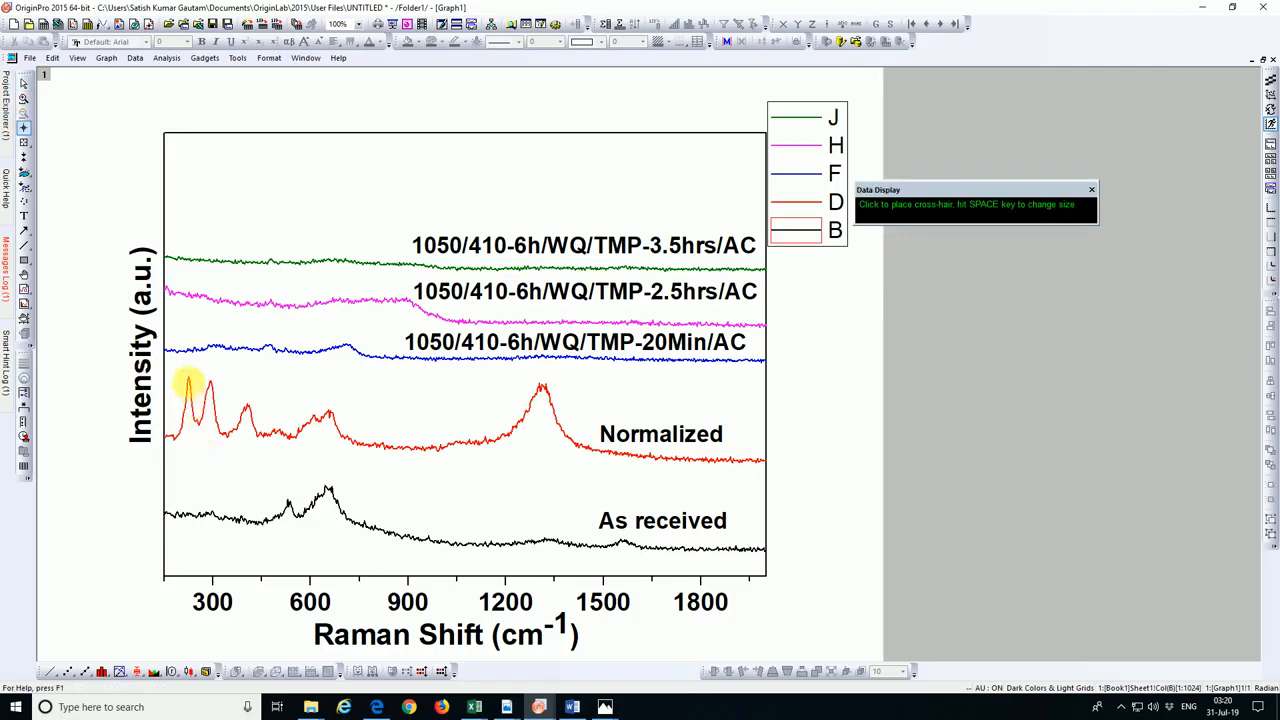
{"action": "left_click", "coordinate": [188, 378]}
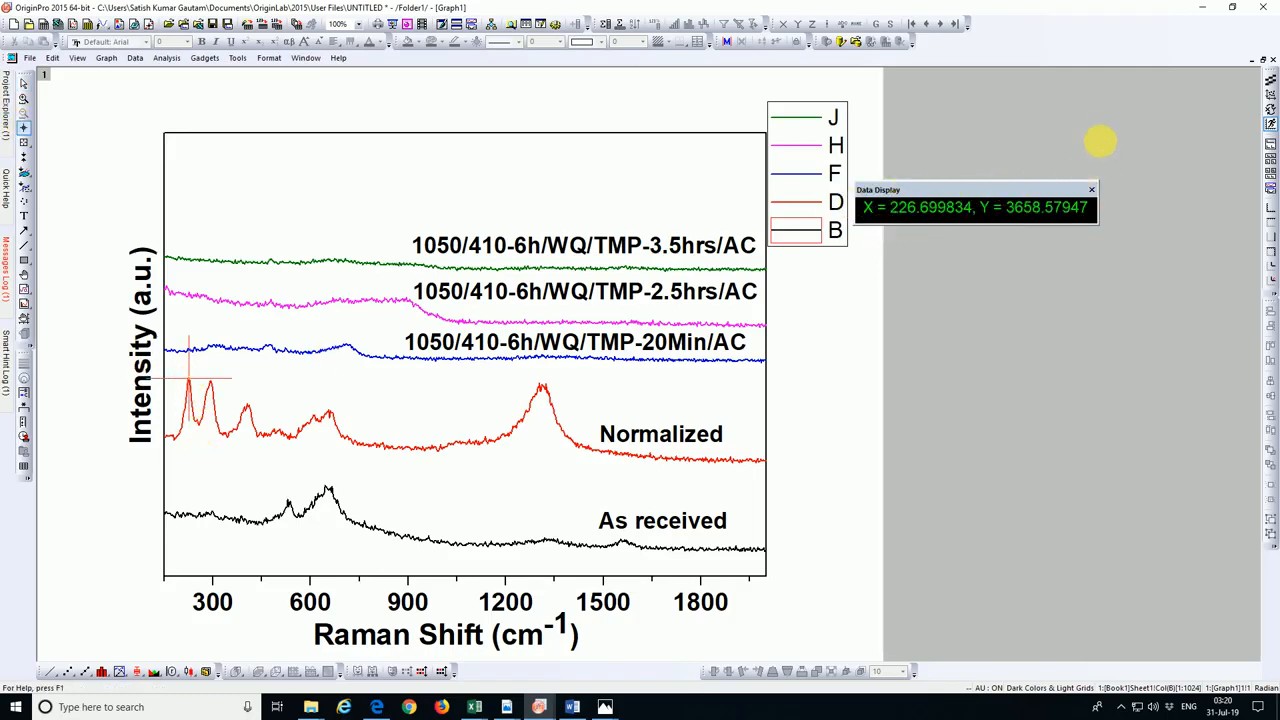
{"action": "left_click", "coordinate": [1091, 189]}
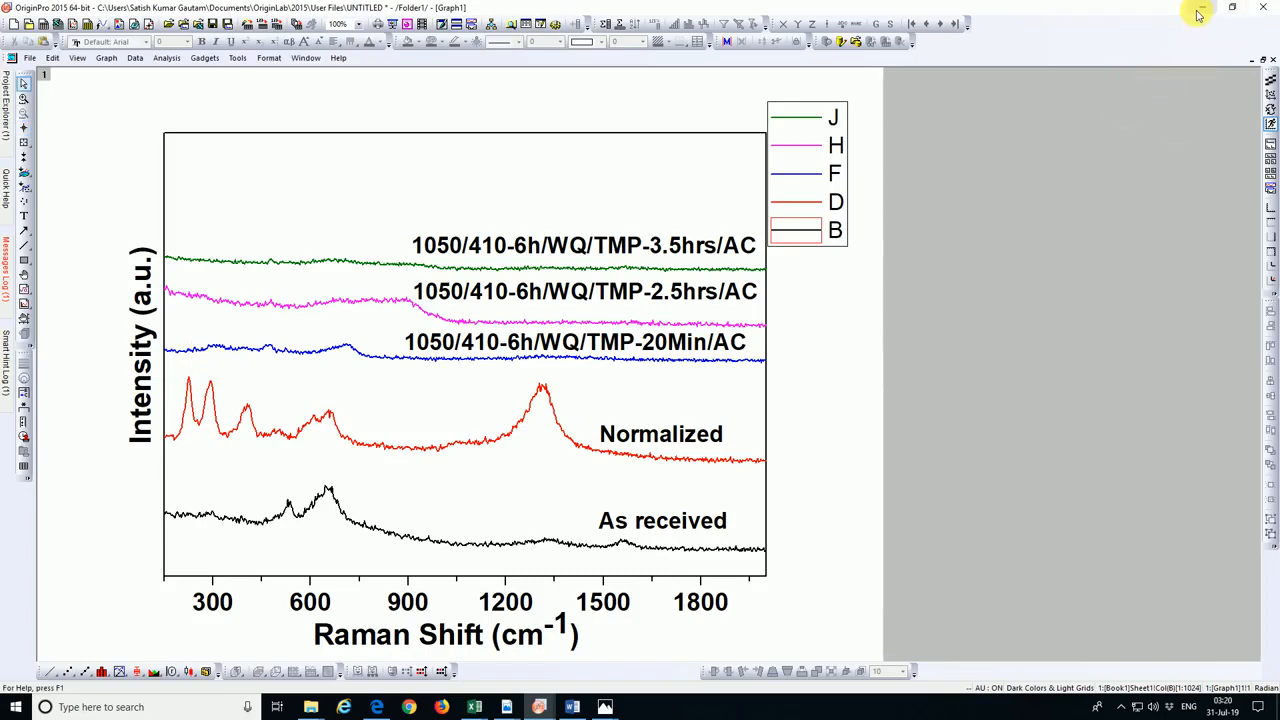
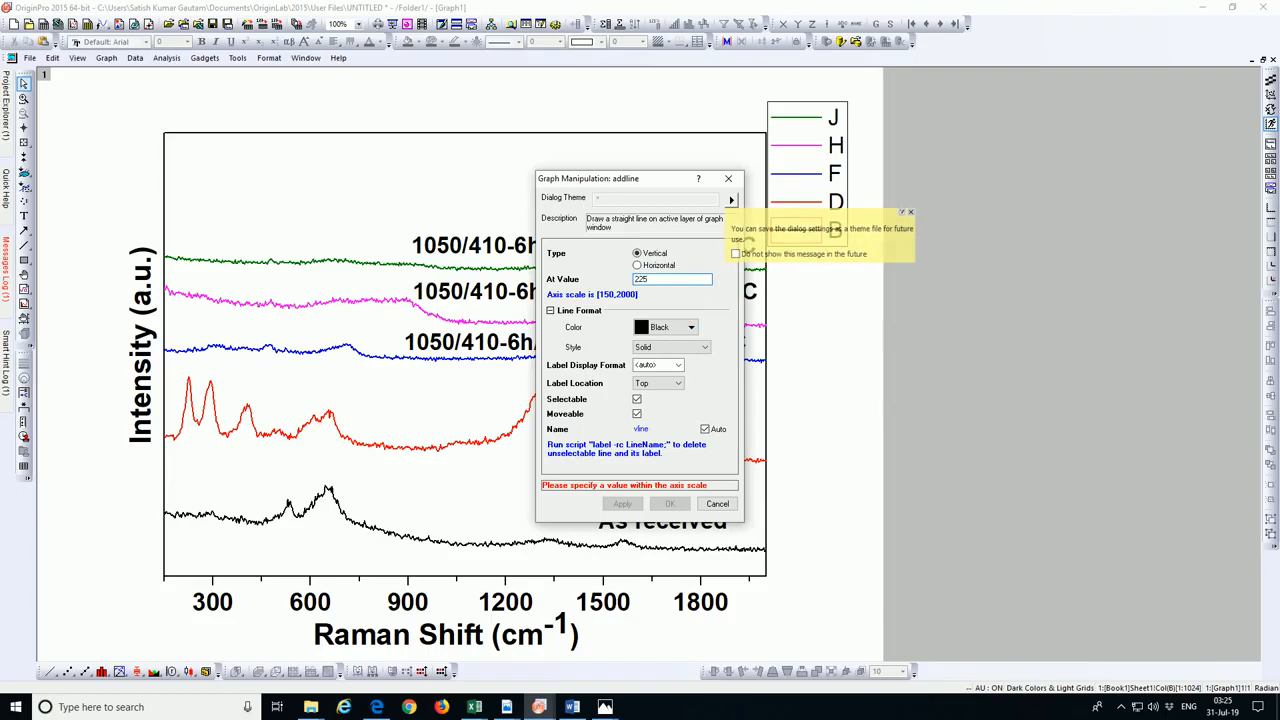
Add a black vertical line in Dash style at Raman shift 225 to the graph and select it
{"action": "left_click", "coordinate": [686, 330]}
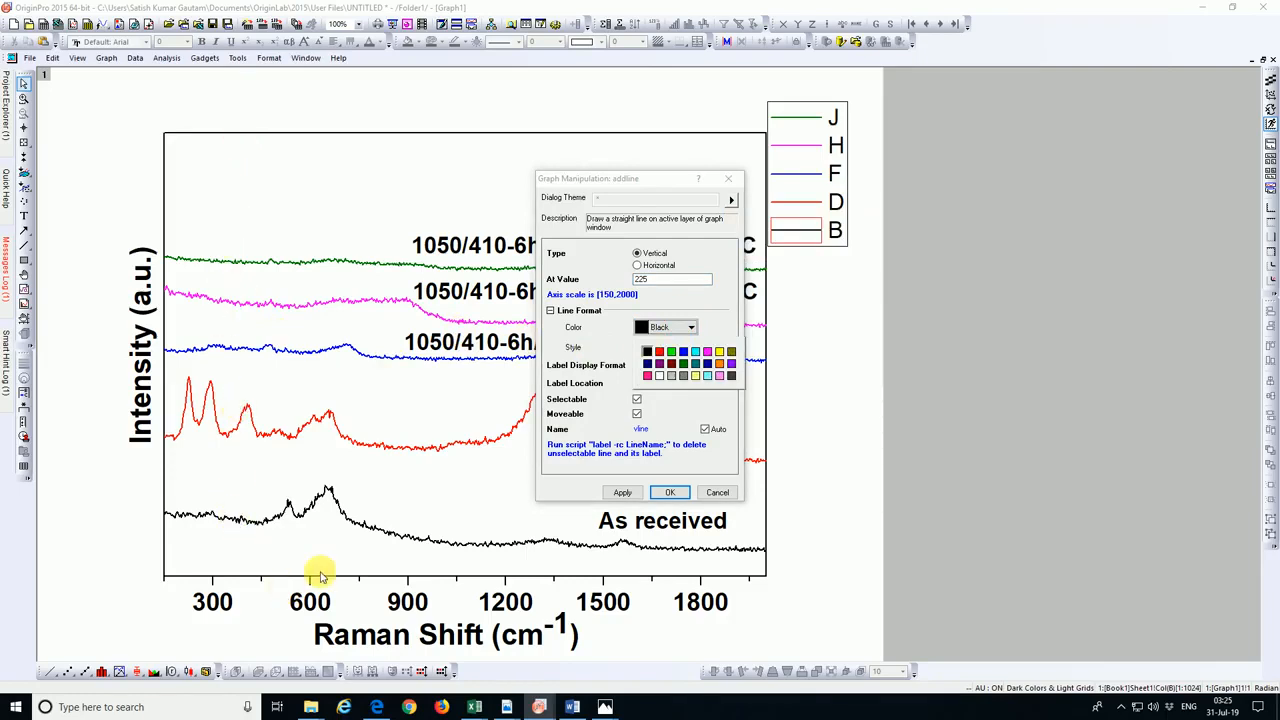
{"action": "left_click", "coordinate": [691, 327]}
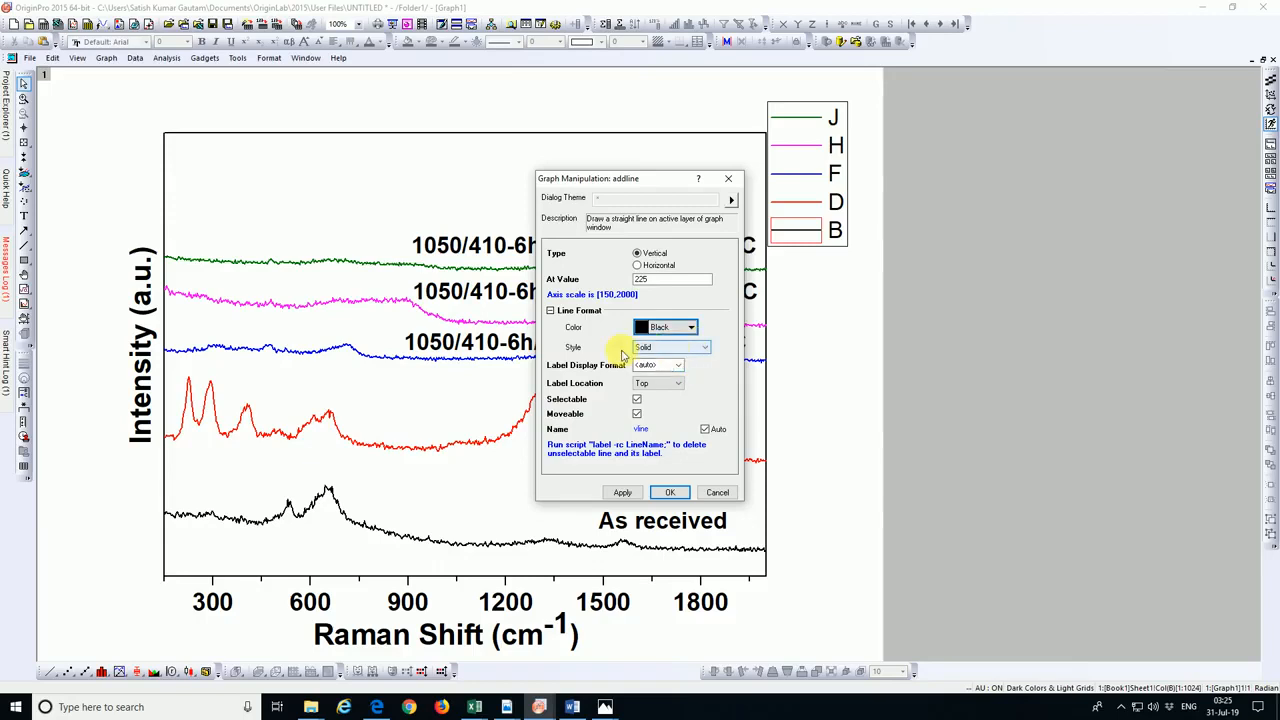
{"action": "left_click", "coordinate": [676, 350]}
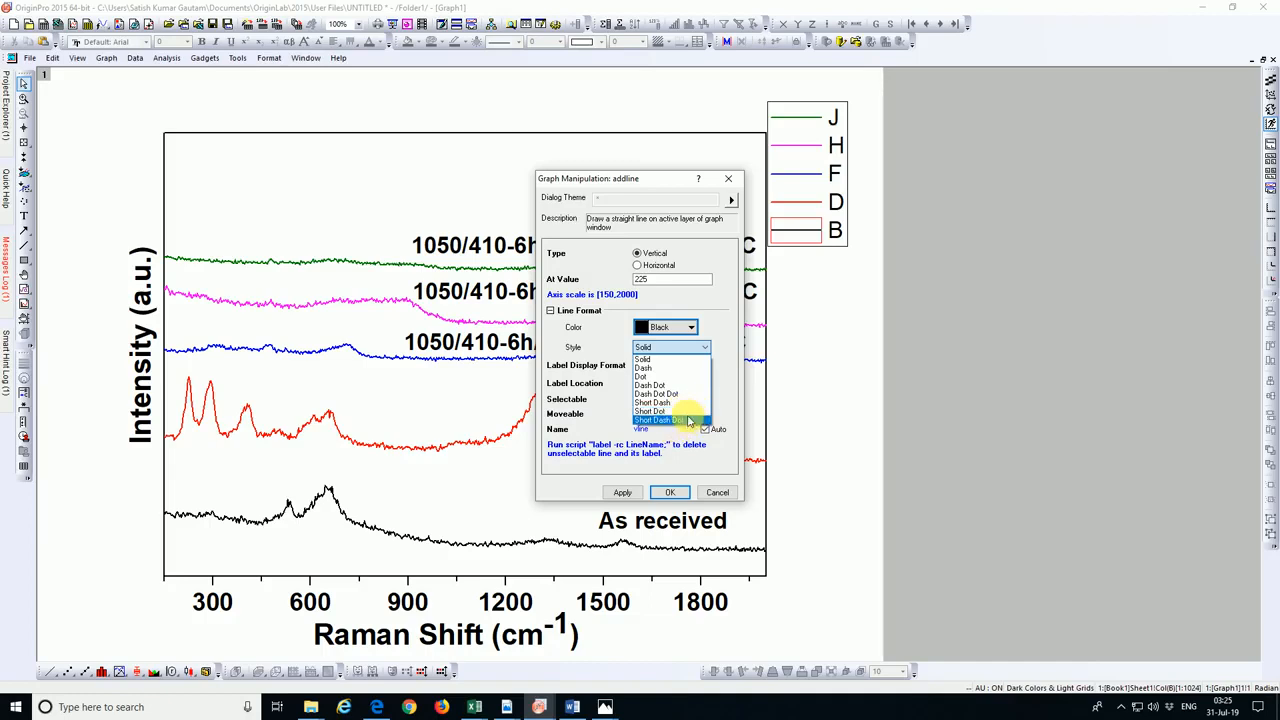
{"action": "left_click", "coordinate": [671, 369]}
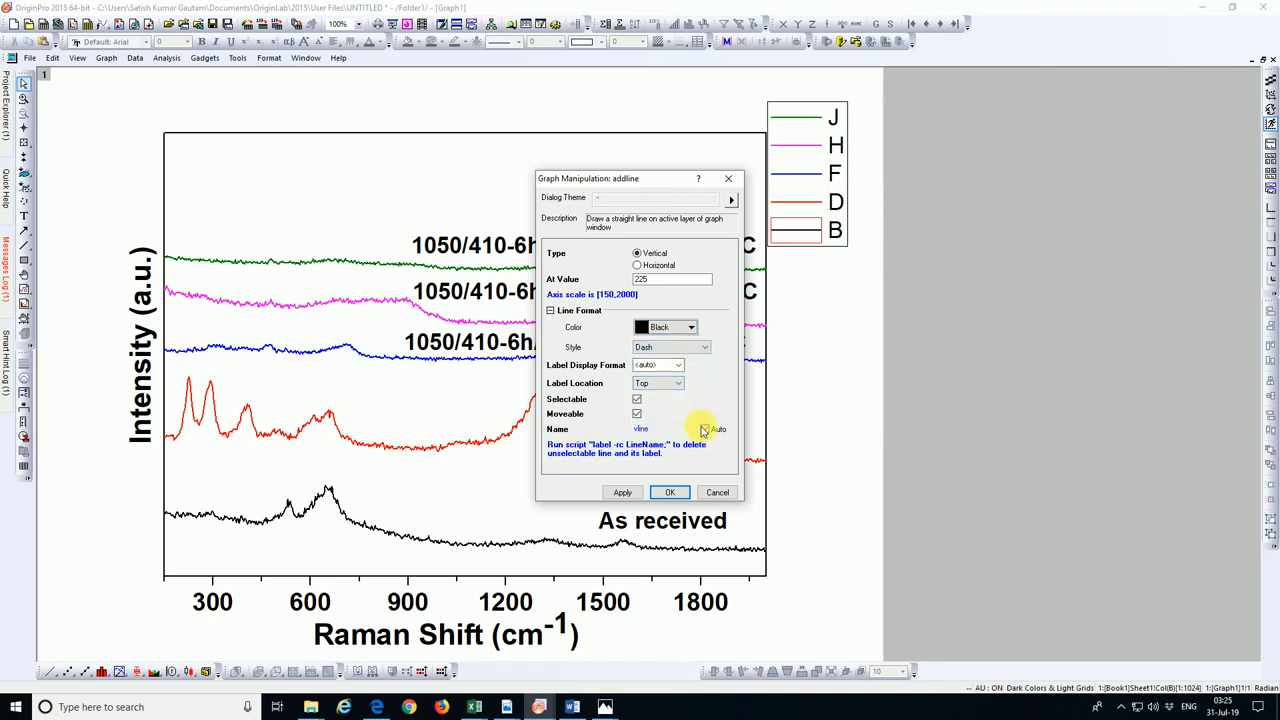
{"action": "left_click", "coordinate": [670, 493]}
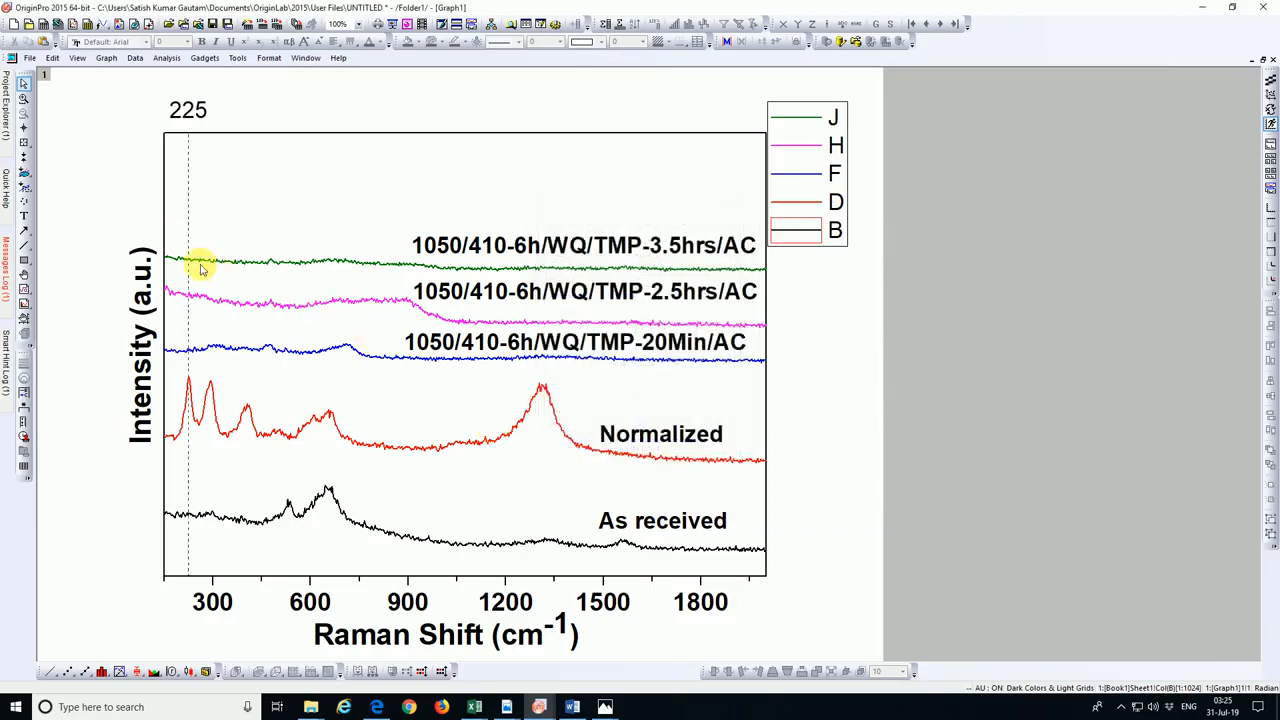
{"action": "left_click", "coordinate": [188, 234]}
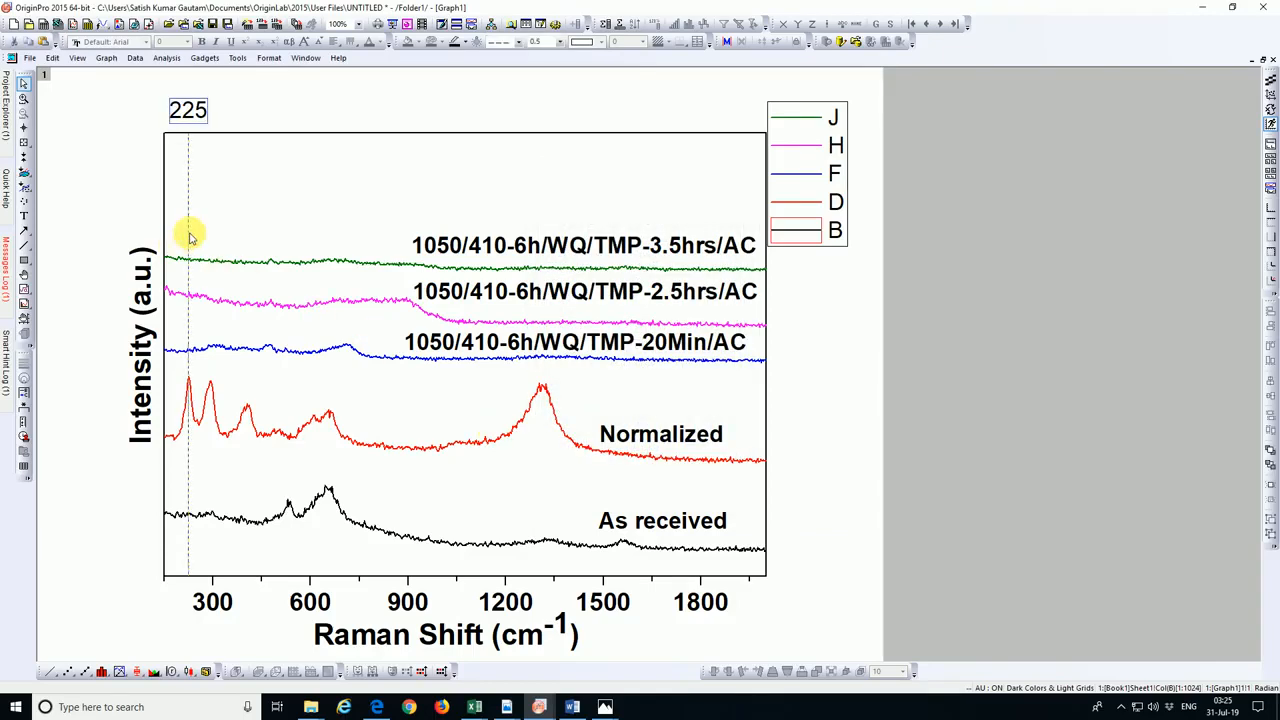
Set the width of the dashed vertical line at 225 to 1
{"action": "double_click", "coordinate": [188, 232]}
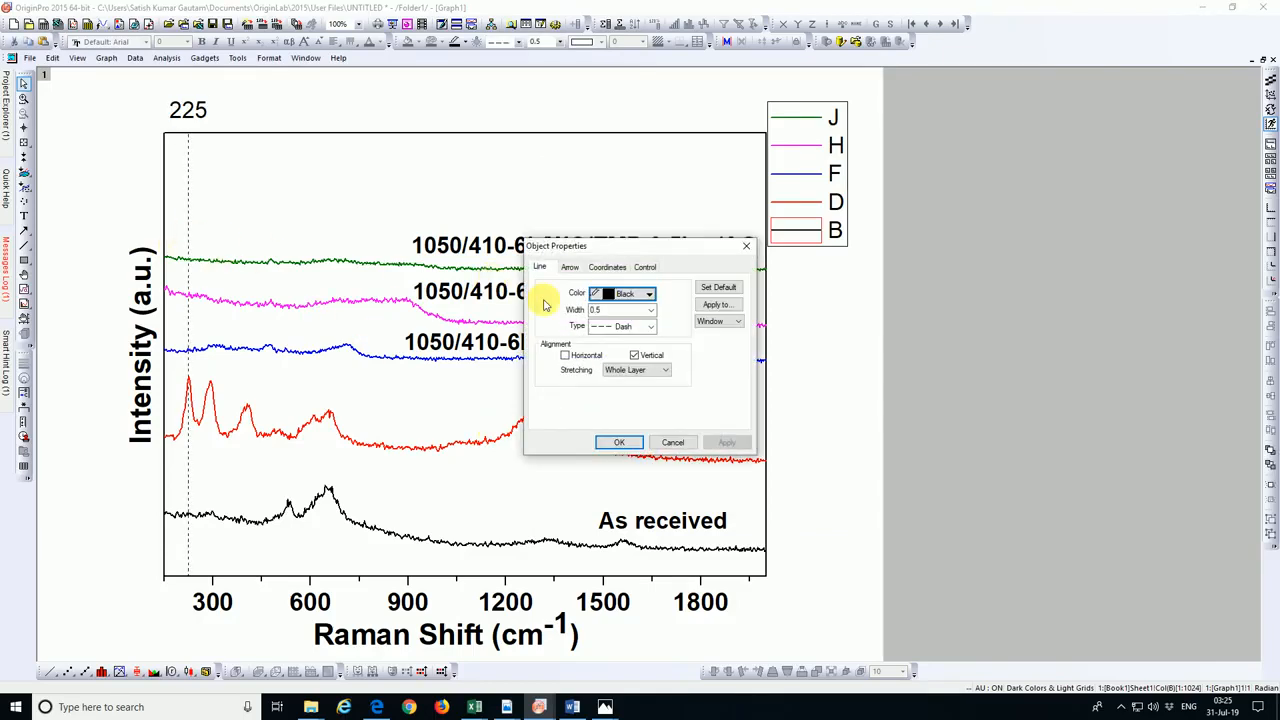
{"action": "left_click", "coordinate": [651, 314]}
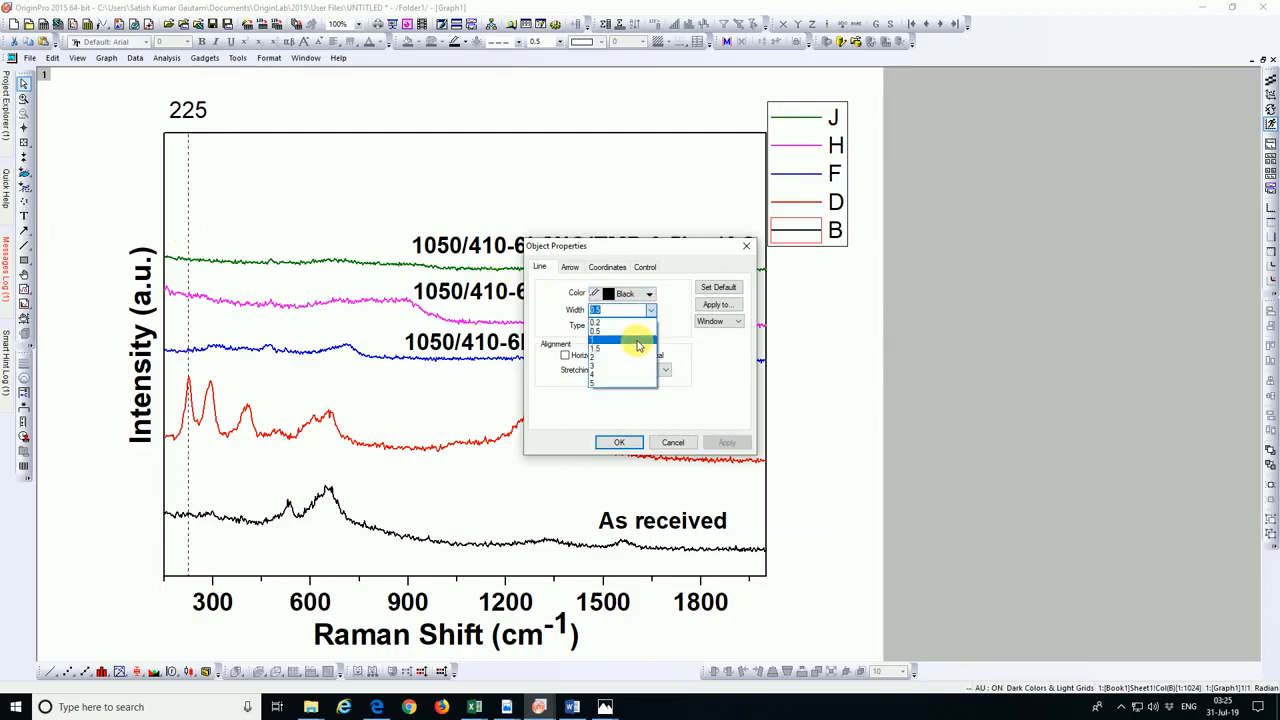
{"action": "left_click", "coordinate": [628, 340]}
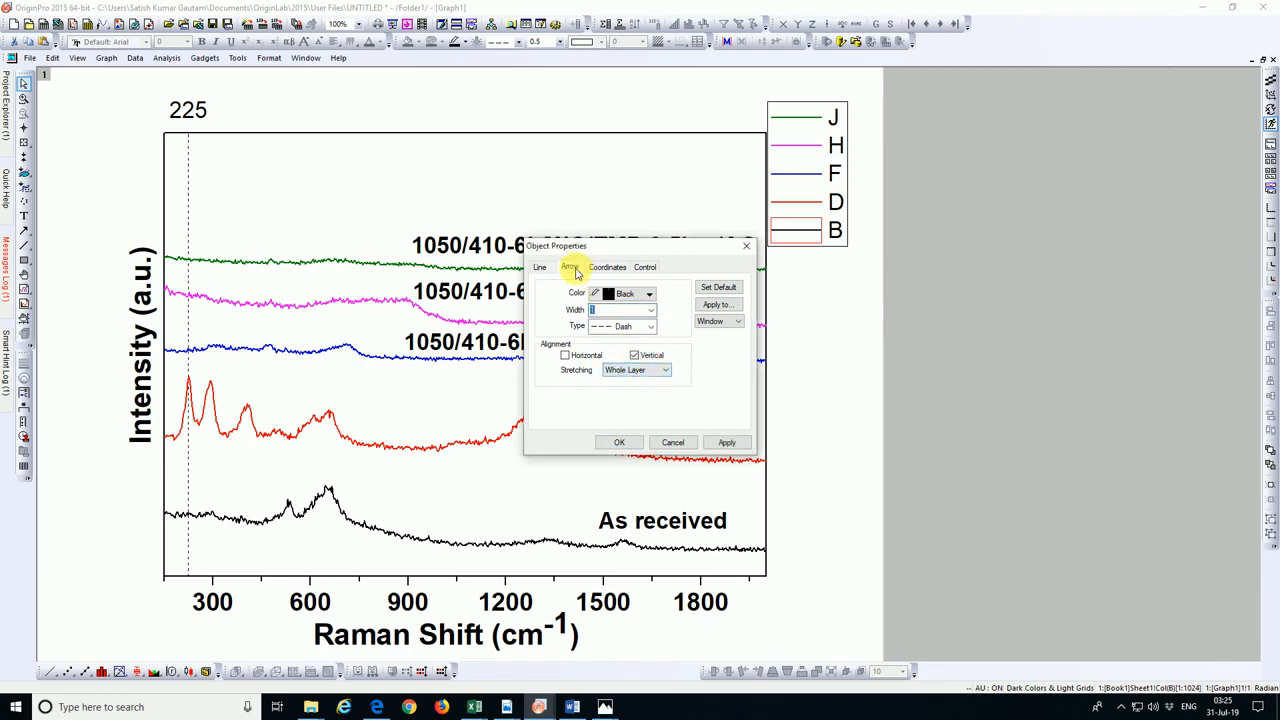
{"action": "left_click", "coordinate": [570, 267]}
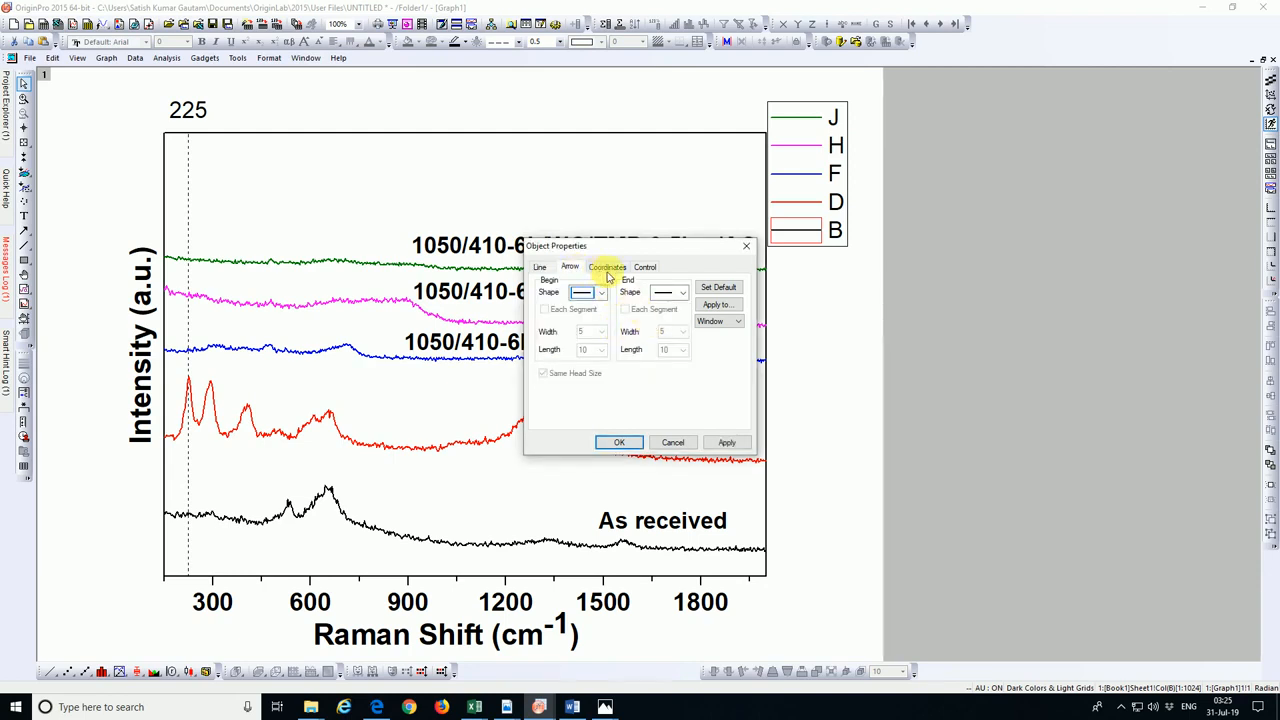
{"action": "left_click", "coordinate": [602, 295]}
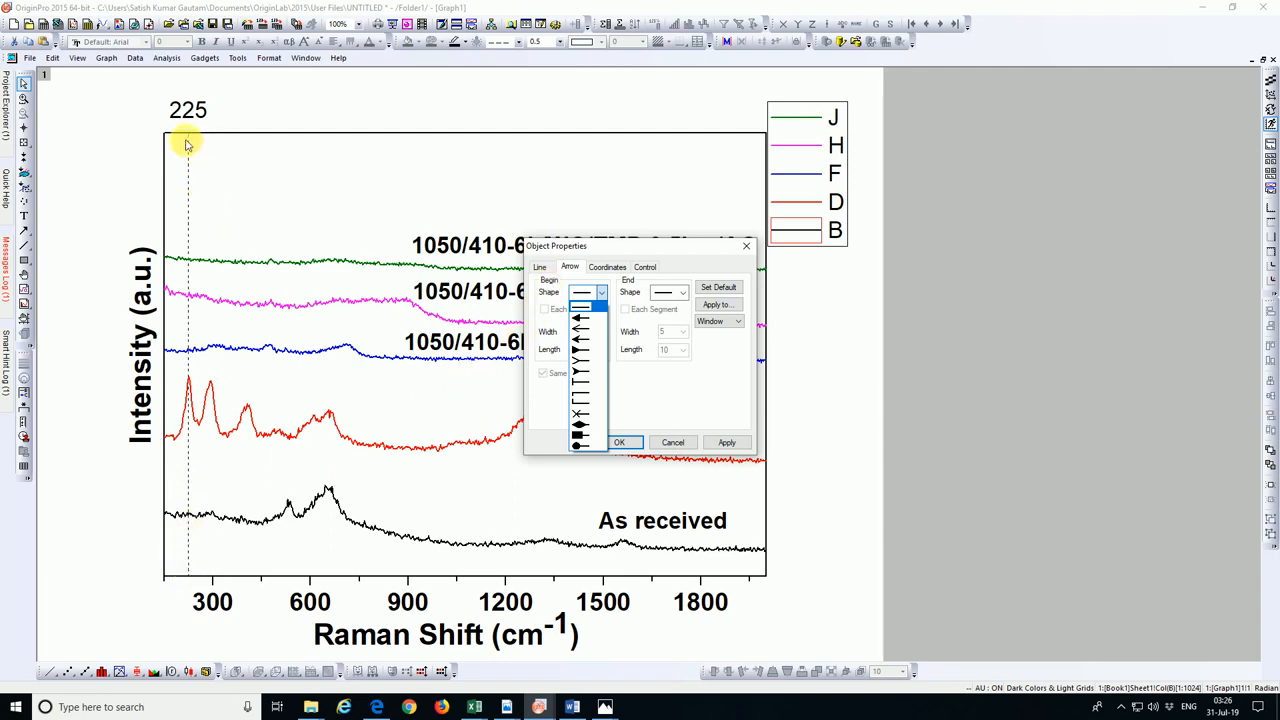
{"action": "left_click", "coordinate": [676, 297]}
{"action": "left_click", "coordinate": [676, 297]}
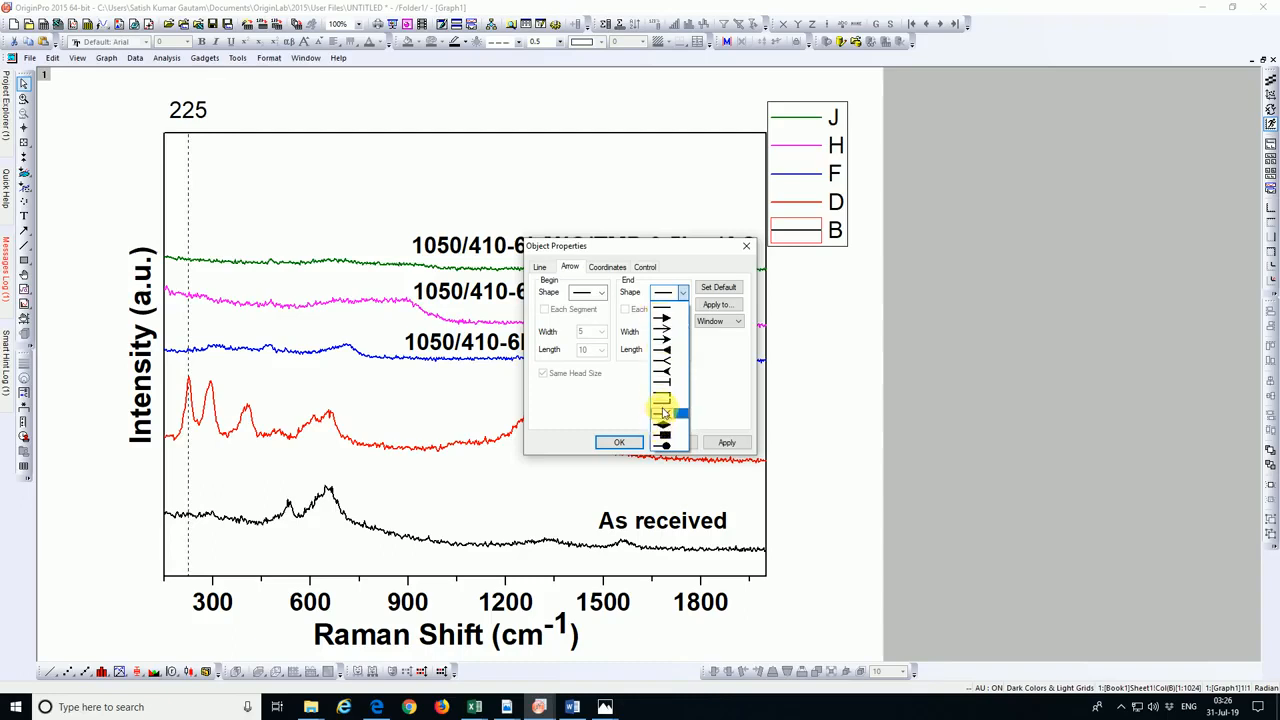
{"action": "left_click", "coordinate": [687, 261]}
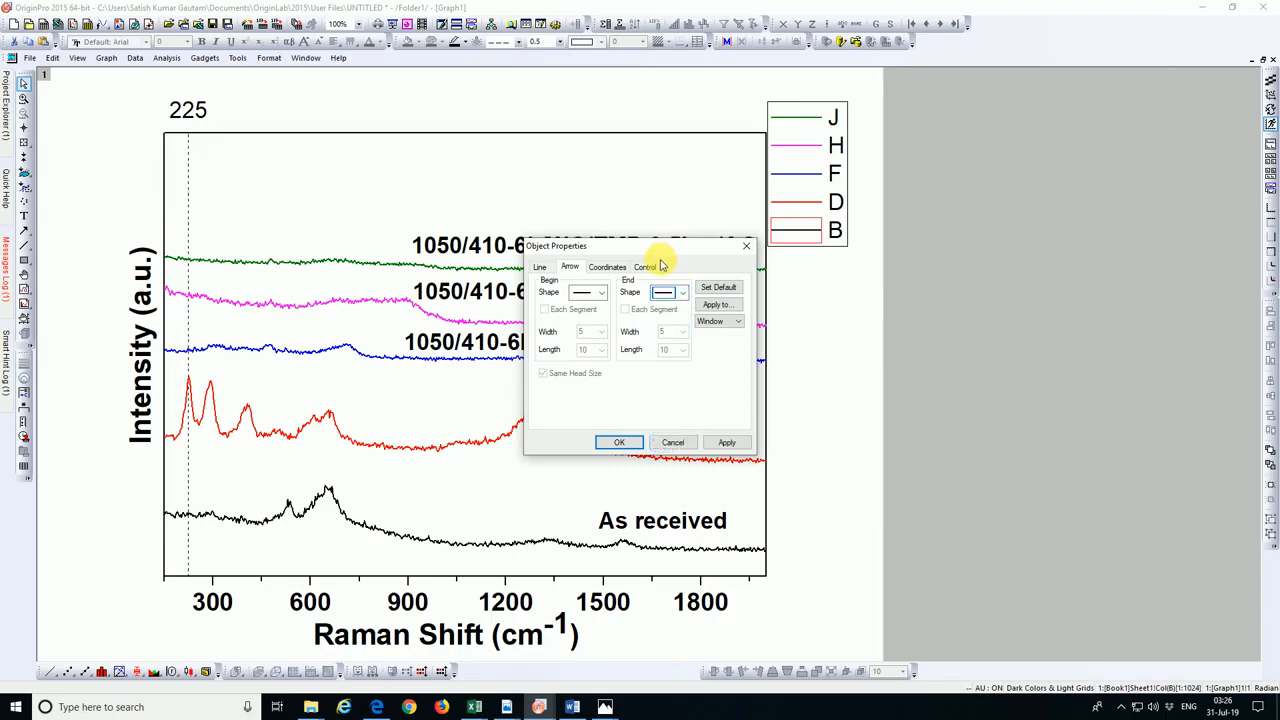
Change the units of the dashed line's coordinates to scale
{"action": "left_click", "coordinate": [605, 267]}
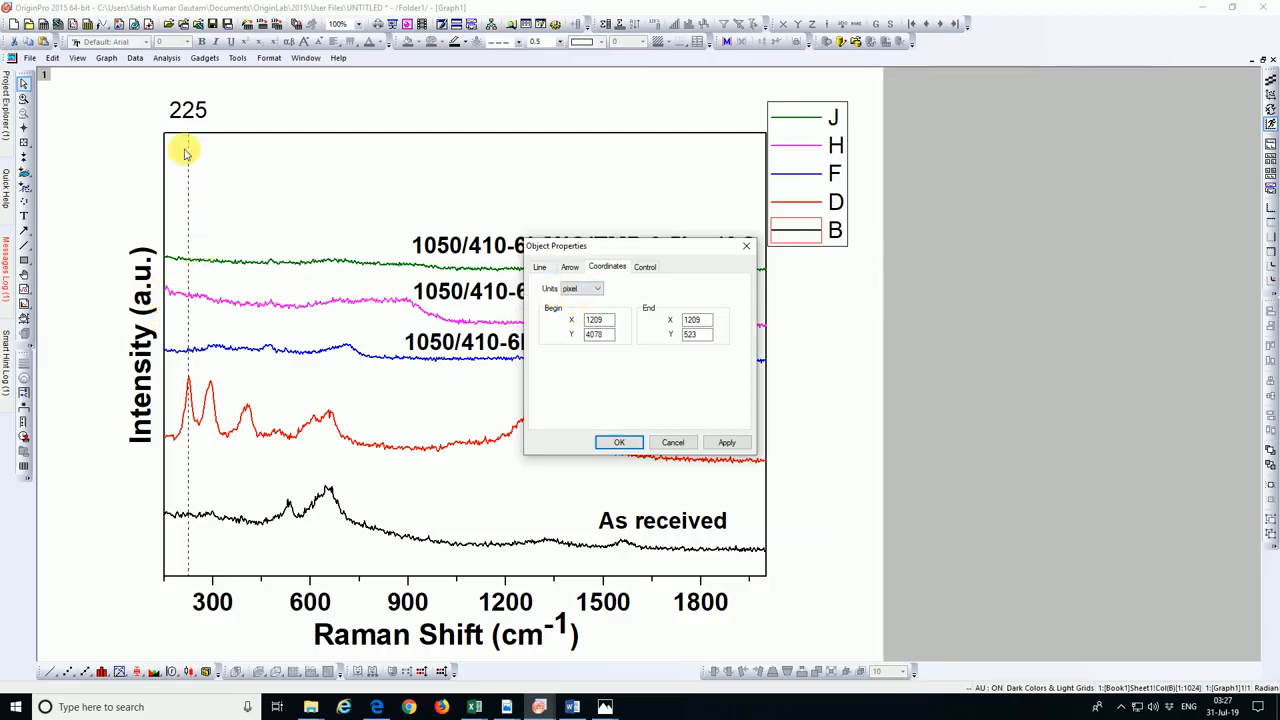
{"action": "left_click", "coordinate": [590, 290]}
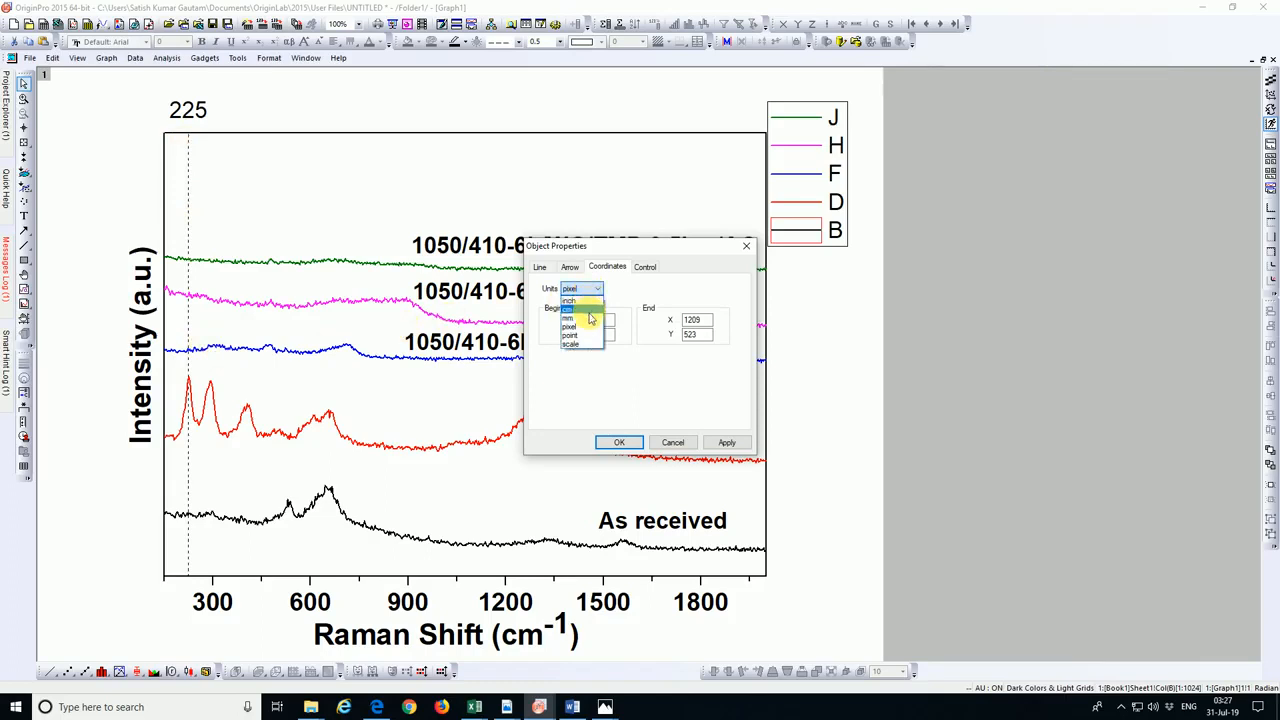
{"action": "left_click", "coordinate": [586, 344]}
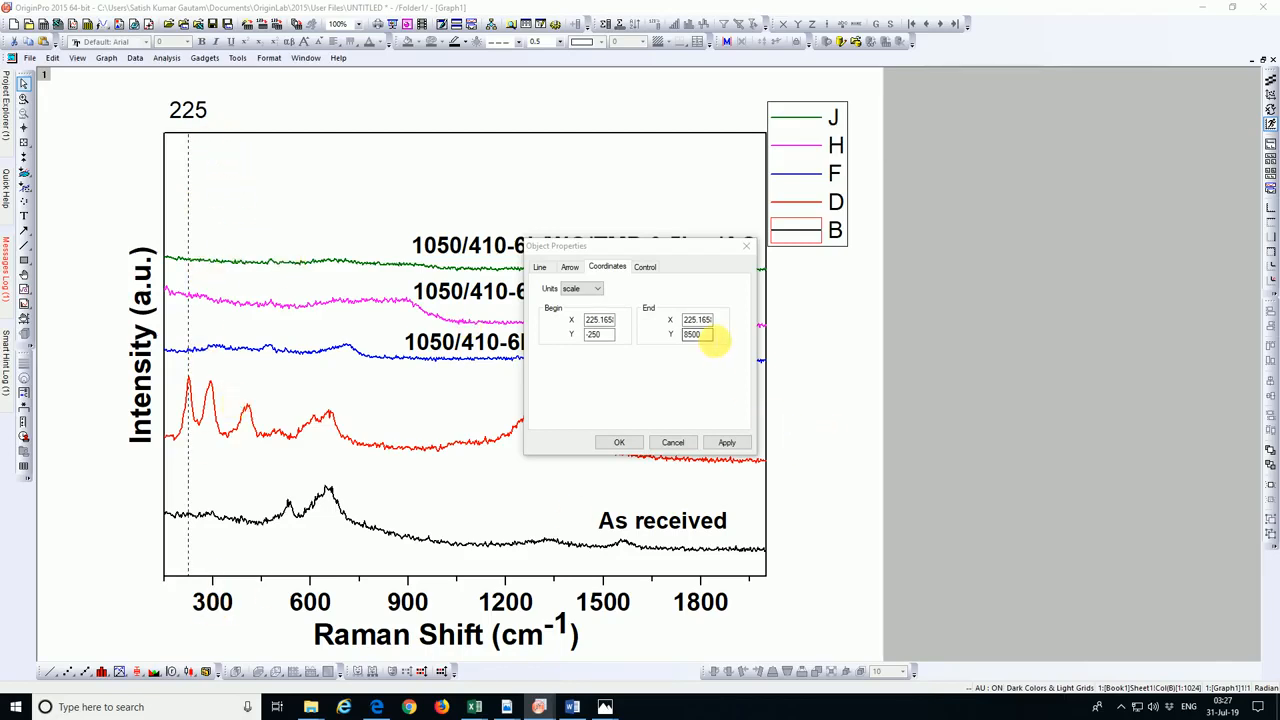
Try to shorten the dashed line by setting its end Y coordinate to 7000 and to 6000
{"action": "left_click_drag", "start_coordinate": [706, 337], "coordinate": [686, 334]}
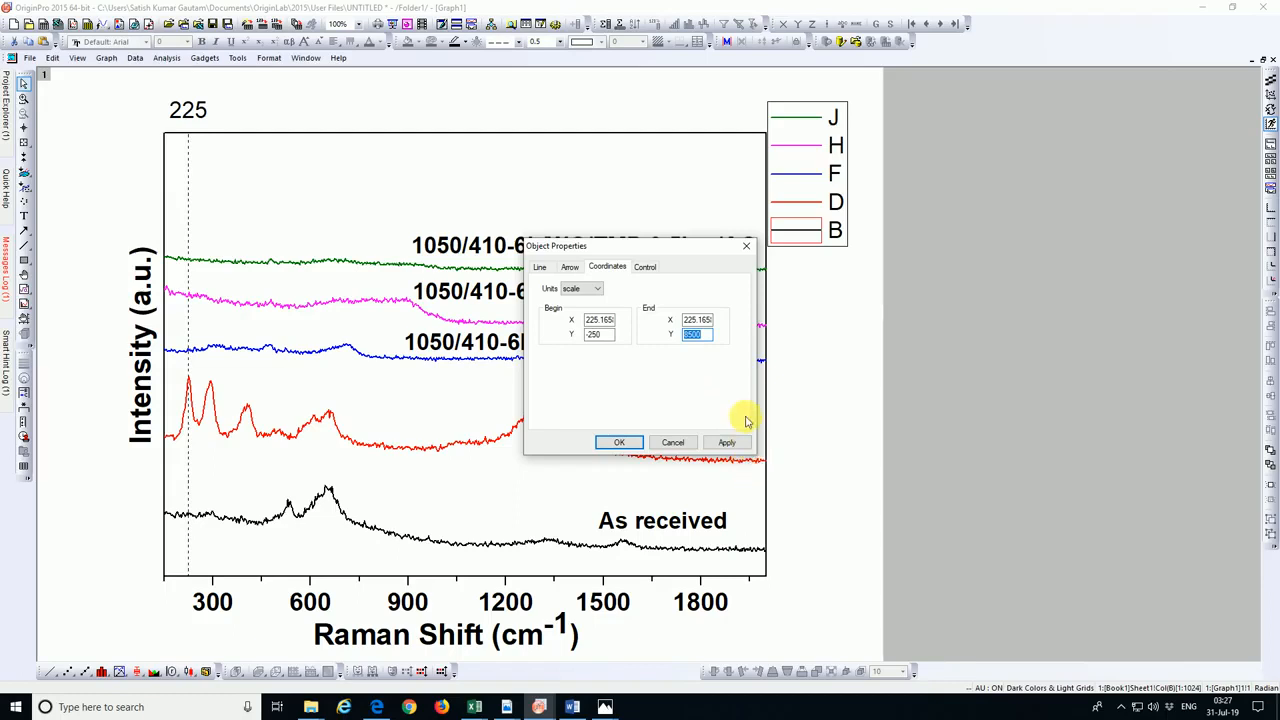
{"action": "left_click", "coordinate": [697, 336]}
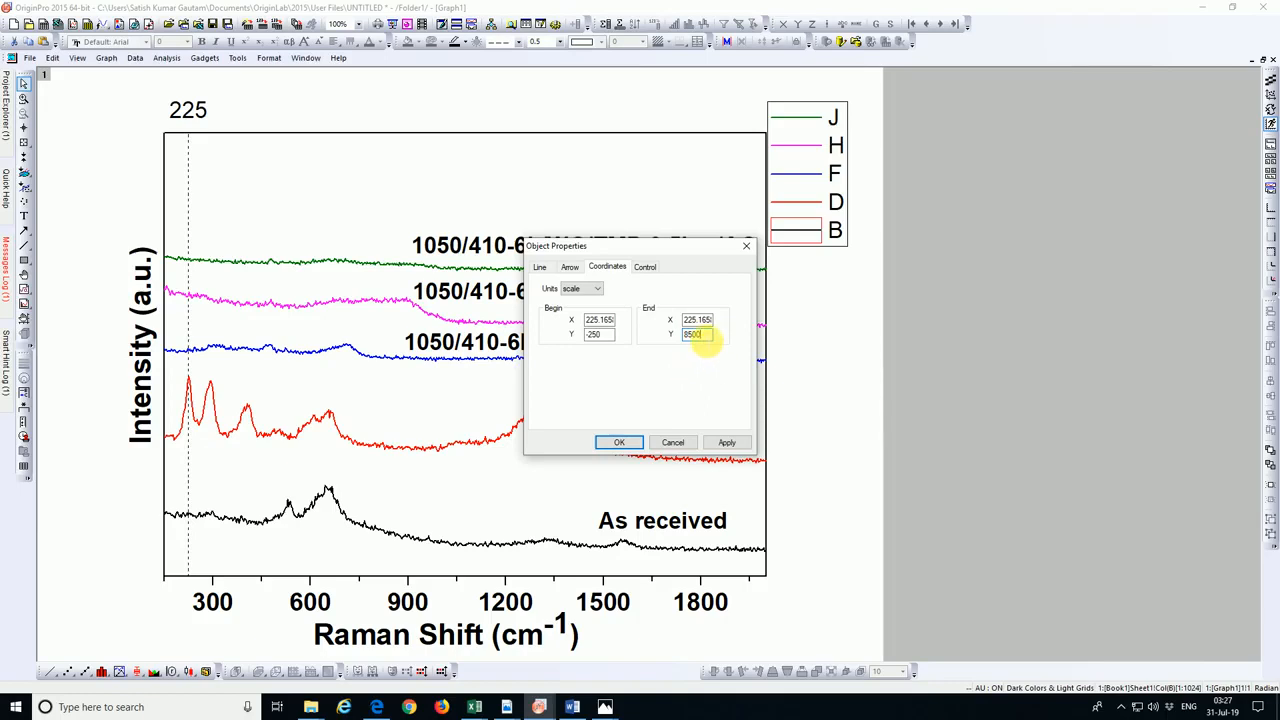
{"action": "double_click", "coordinate": [695, 336]}
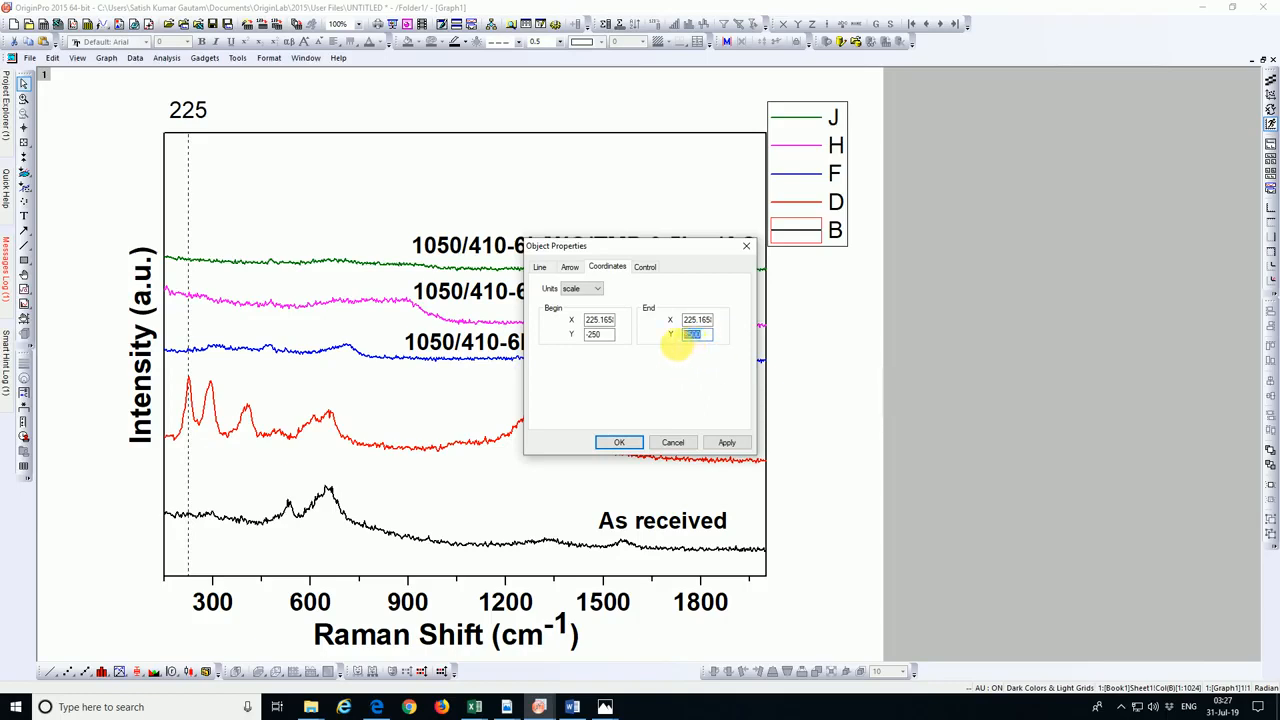
{"action": "type", "text": "7000"}
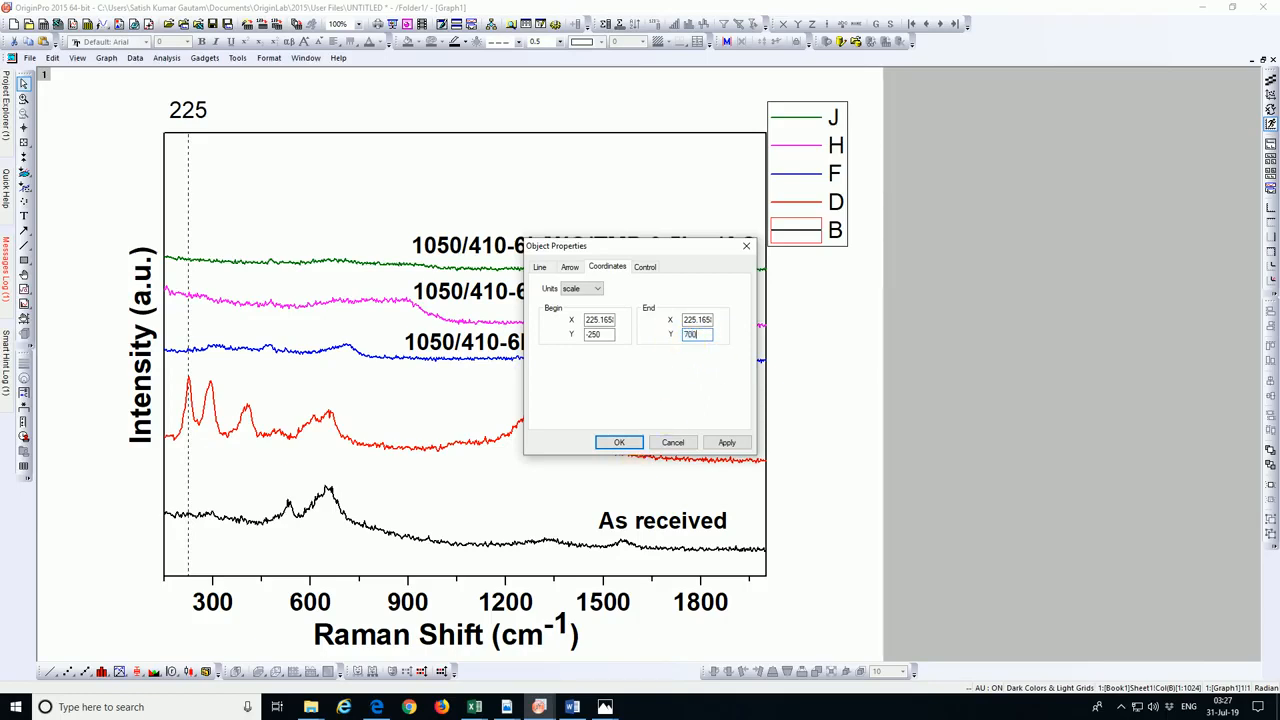
{"action": "left_click", "coordinate": [720, 444]}
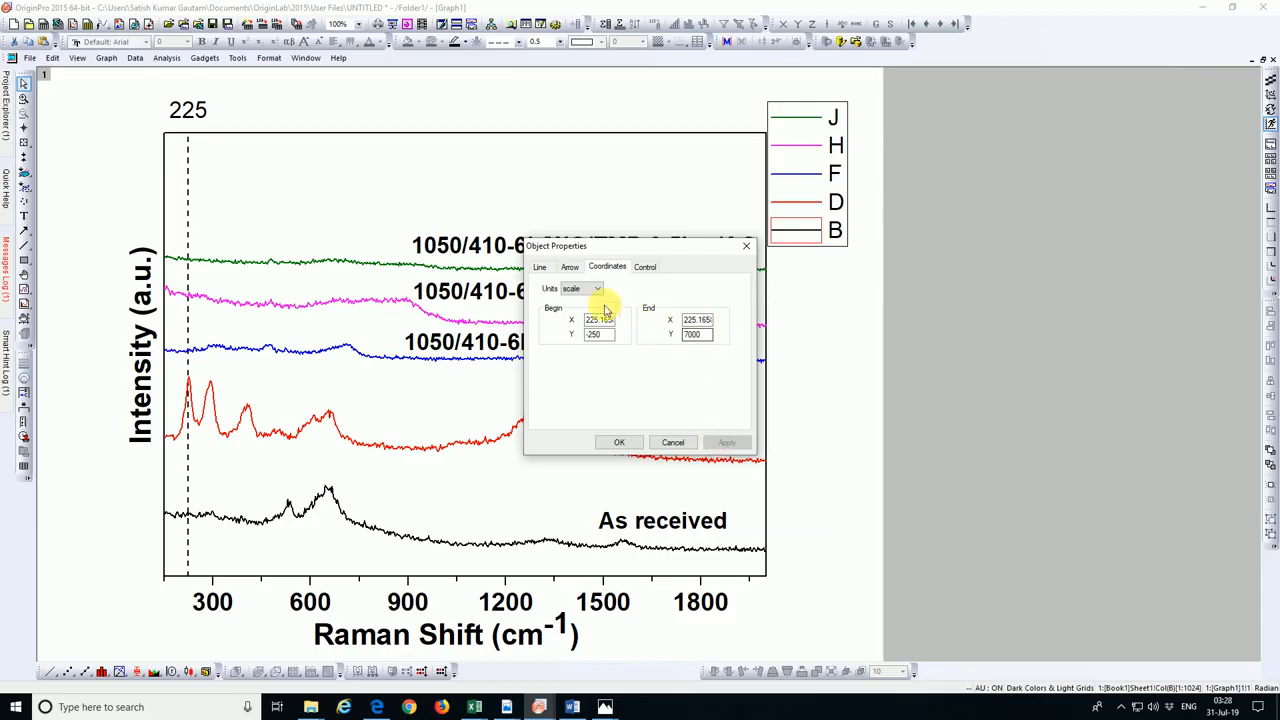
{"action": "double_click", "coordinate": [696, 335]}
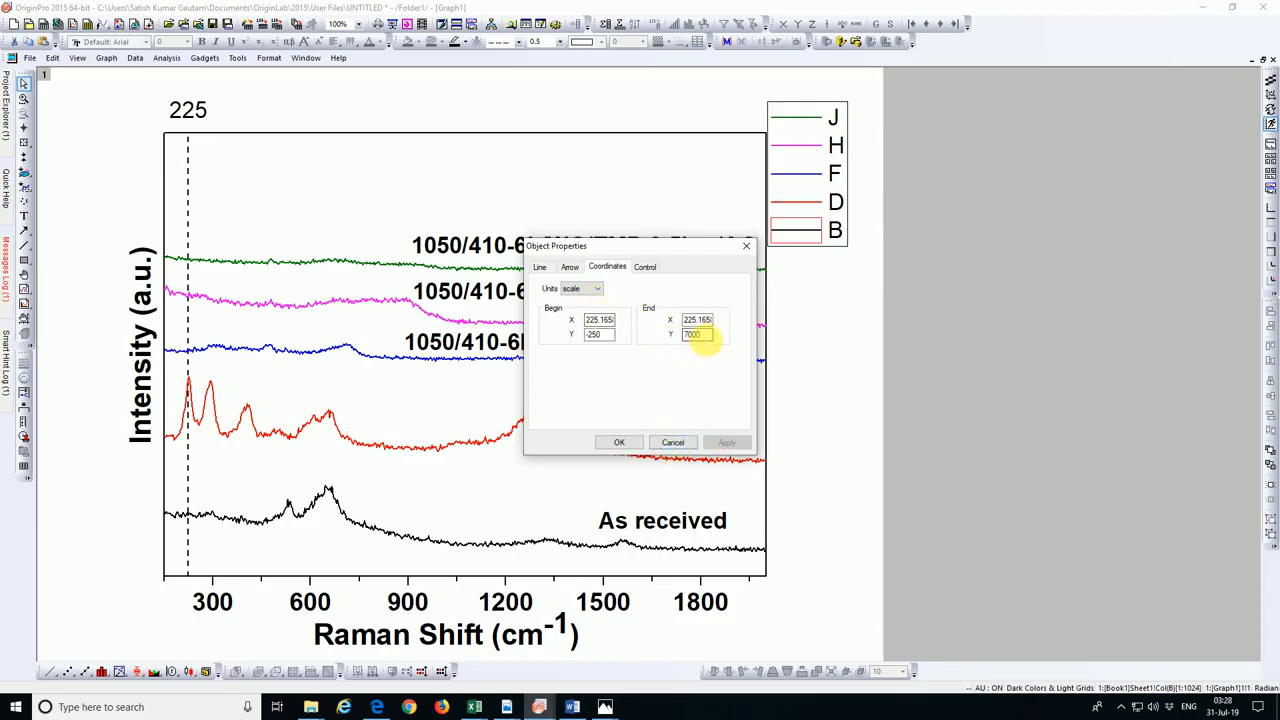
{"action": "type", "text": "6"}
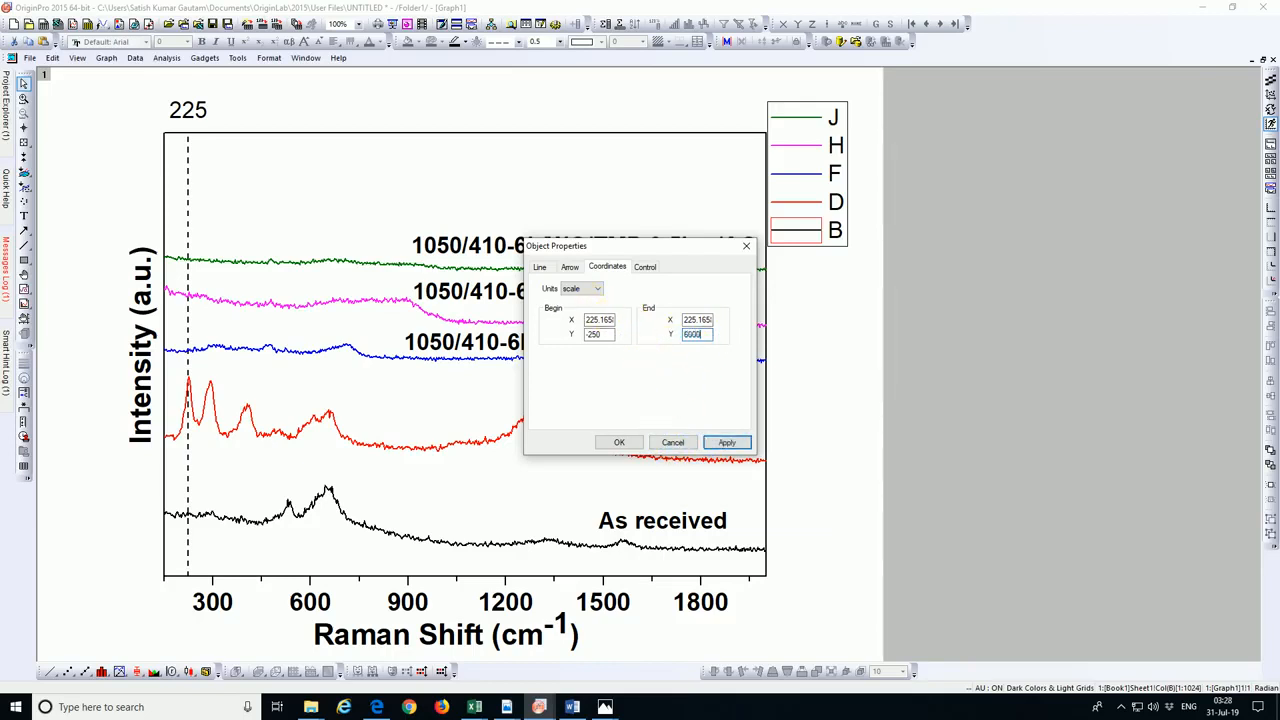
{"action": "left_click", "coordinate": [727, 442]}
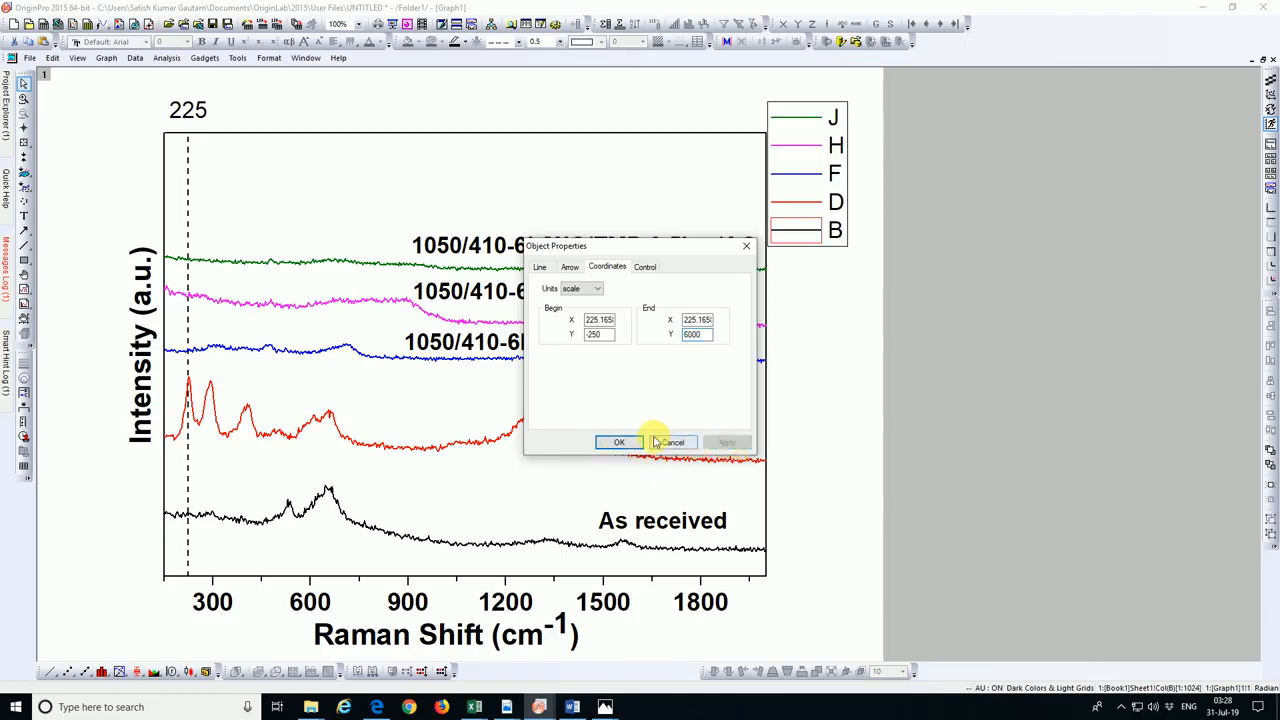
{"action": "left_click", "coordinate": [621, 443]}
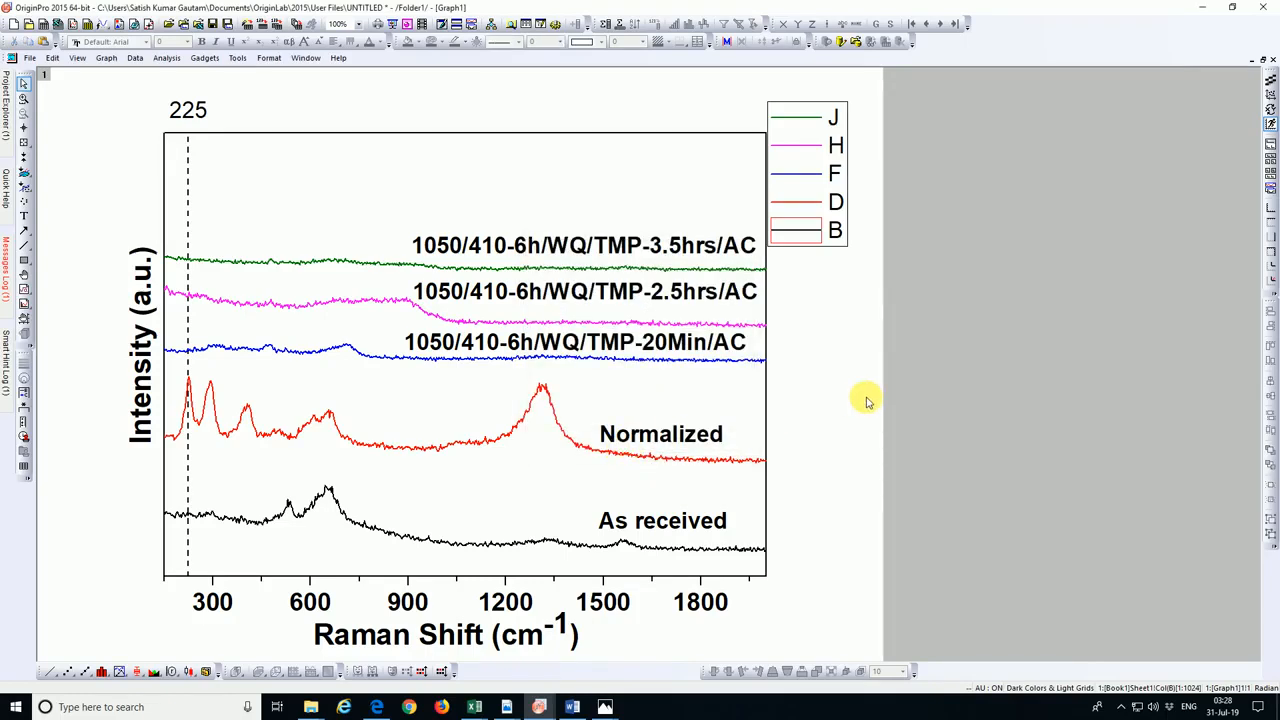
Reopen the dashed line's properties and set its stretching to None, keeping the vertical alignment
{"action": "double_click", "coordinate": [189, 217]}
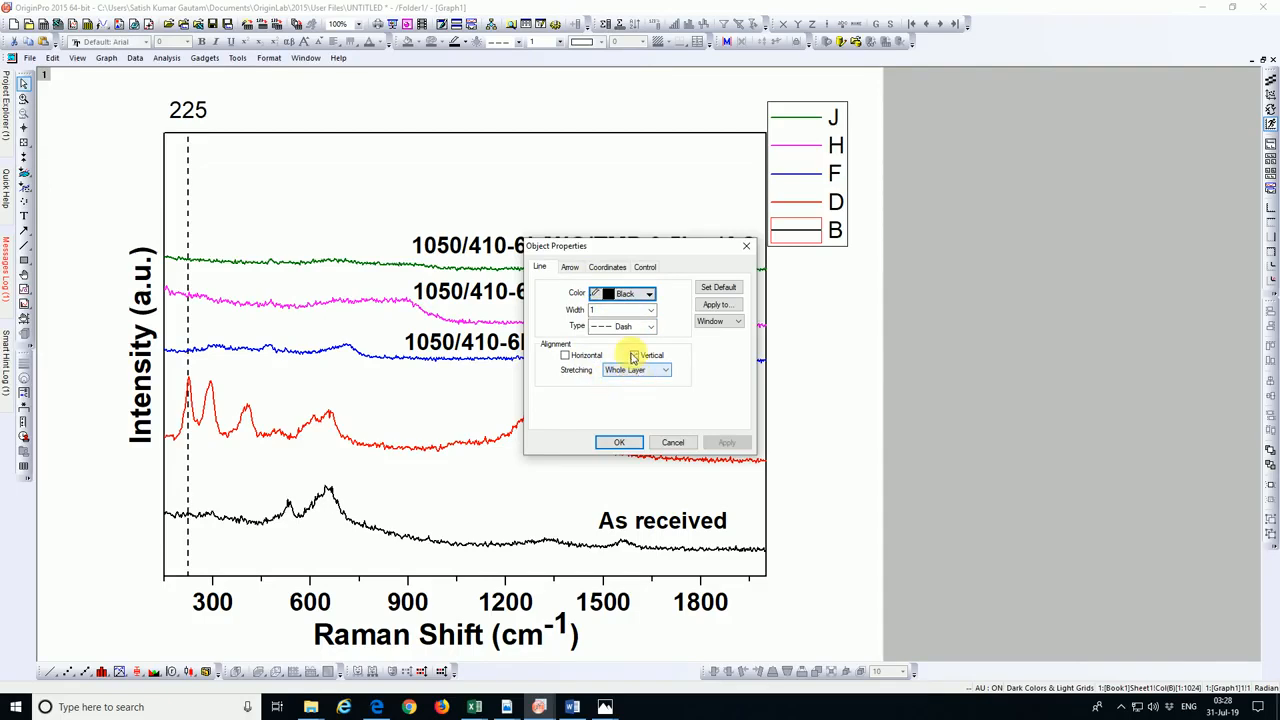
{"action": "left_click", "coordinate": [607, 266]}
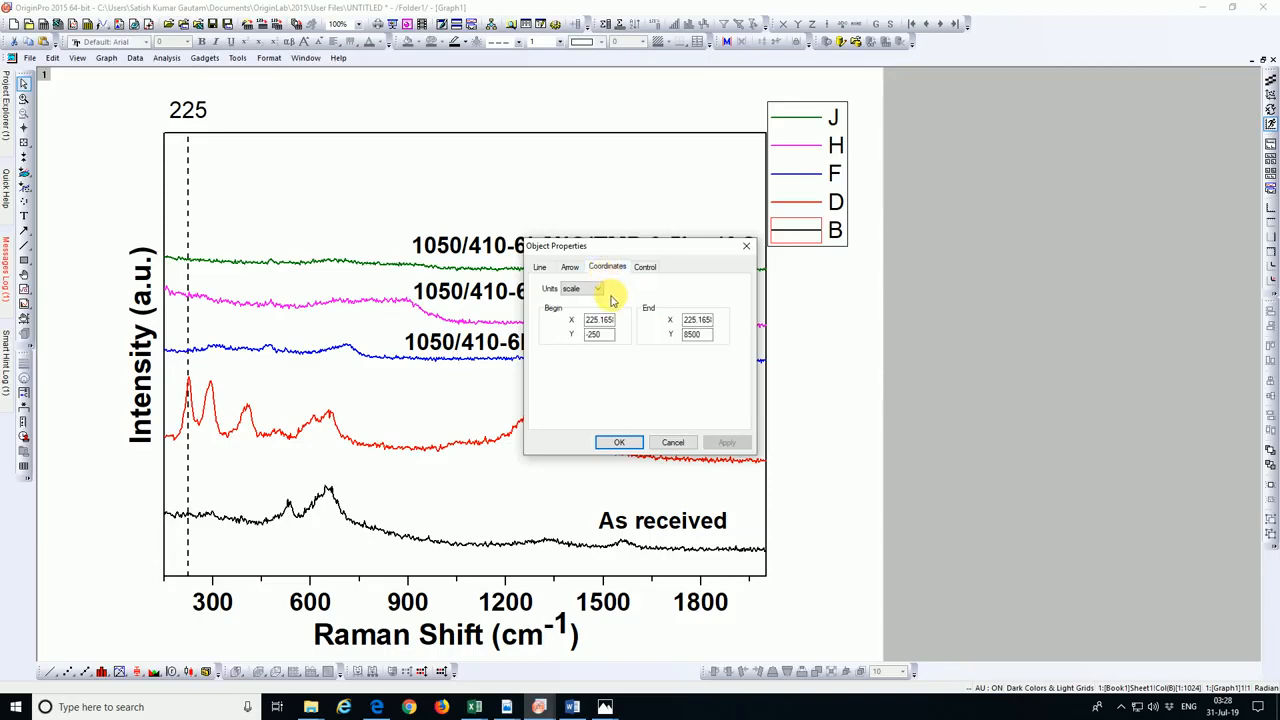
{"action": "double_click", "coordinate": [697, 334]}
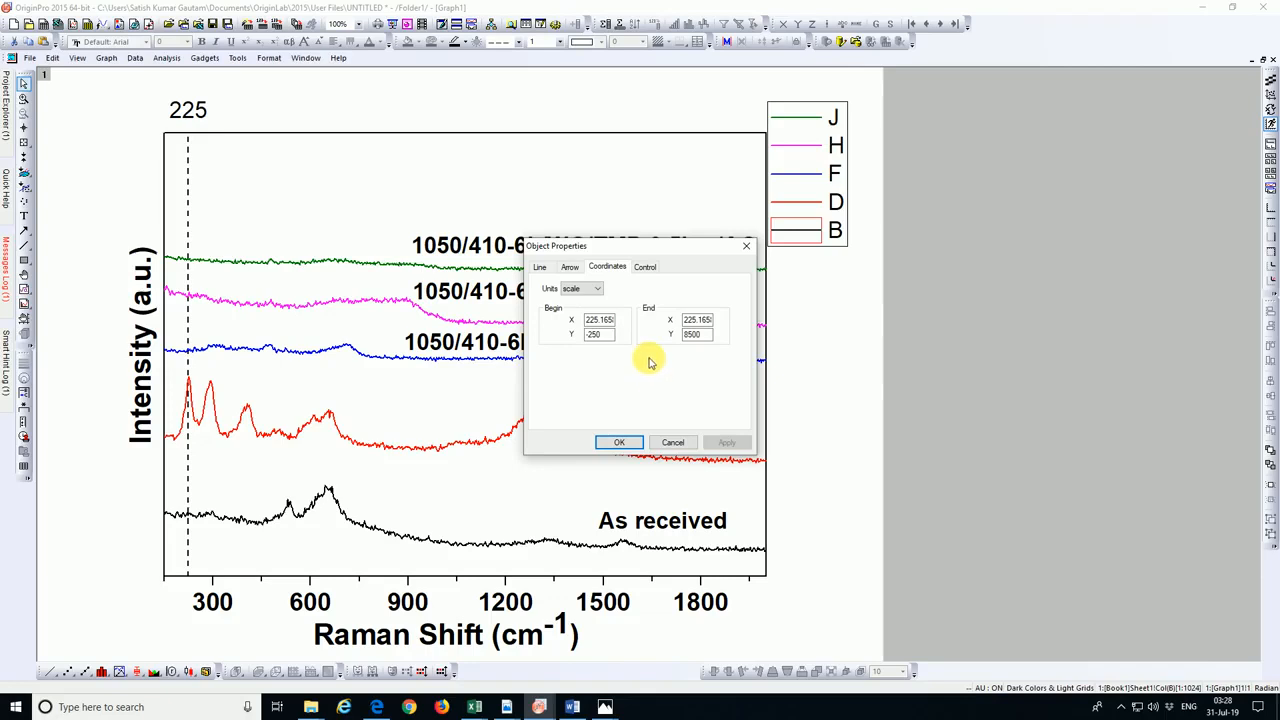
{"action": "left_click", "coordinate": [540, 270]}
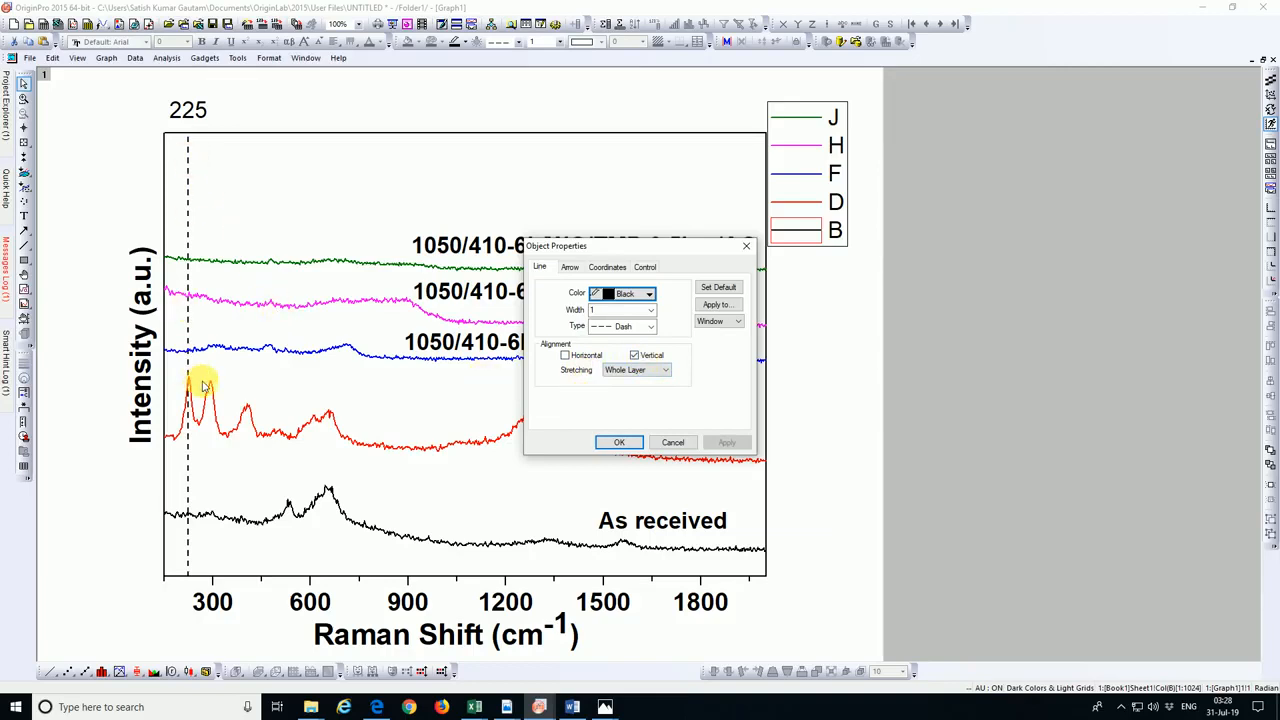
{"action": "left_click", "coordinate": [650, 371]}
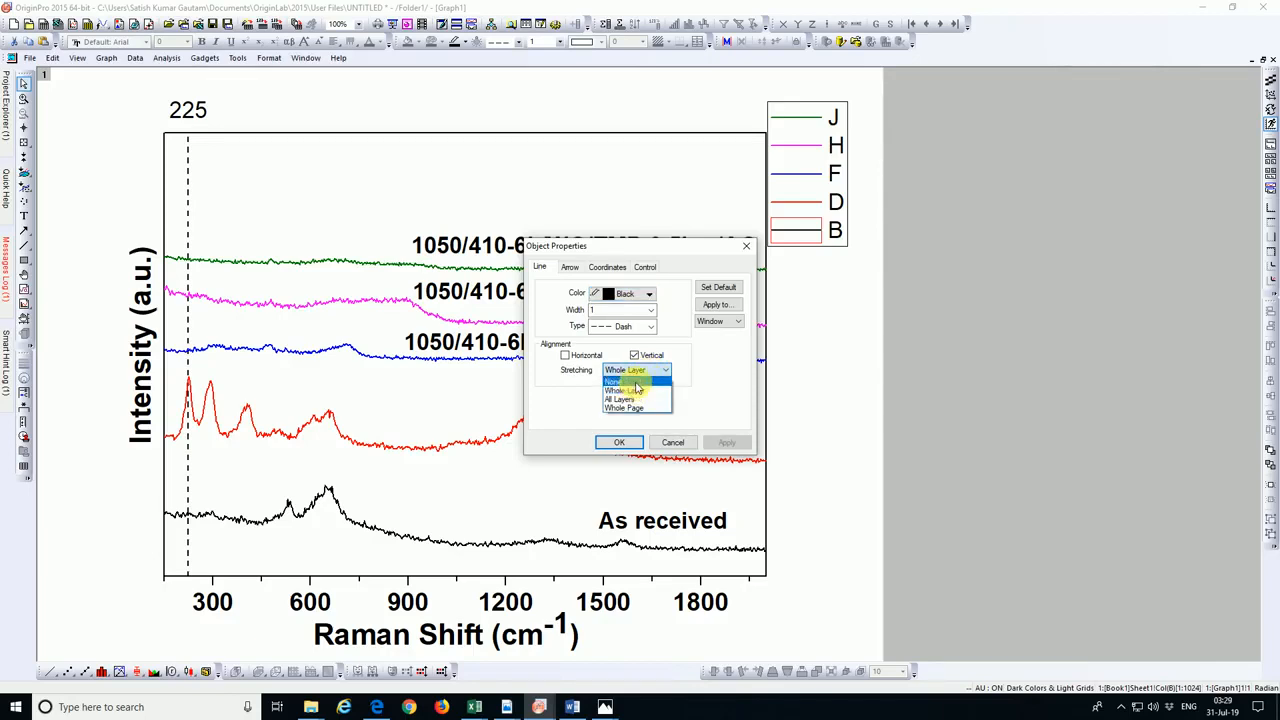
{"action": "left_click", "coordinate": [628, 382]}
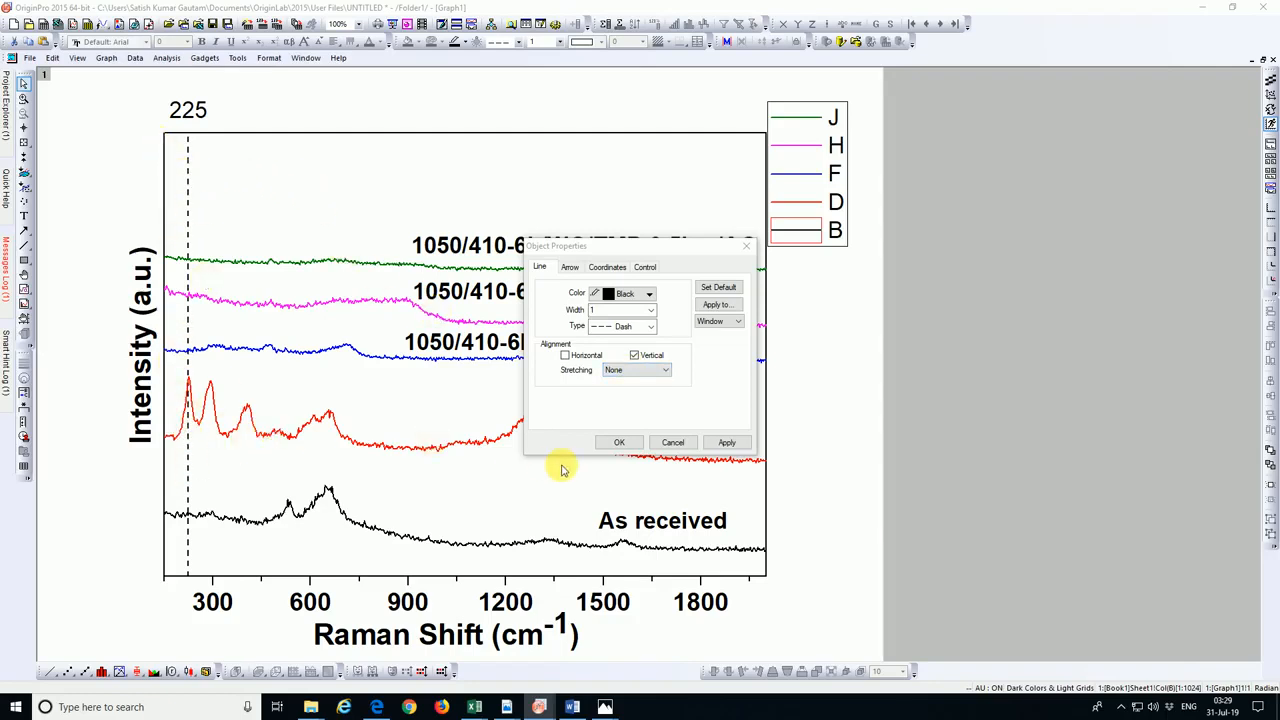
{"action": "left_click", "coordinate": [728, 445]}
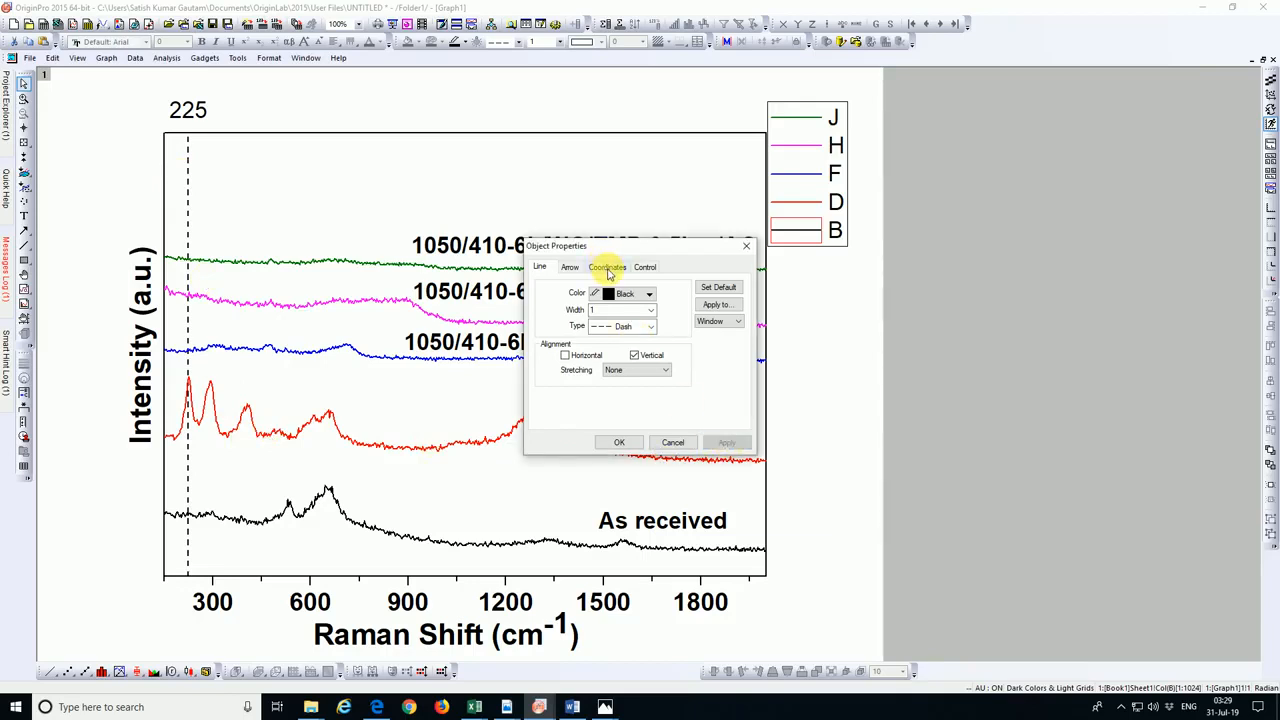
Shorten the dashed line by setting its end Y coordinate to 7000 and refining it to 6800
{"action": "left_click", "coordinate": [607, 268]}
{"action": "double_click", "coordinate": [697, 335]}
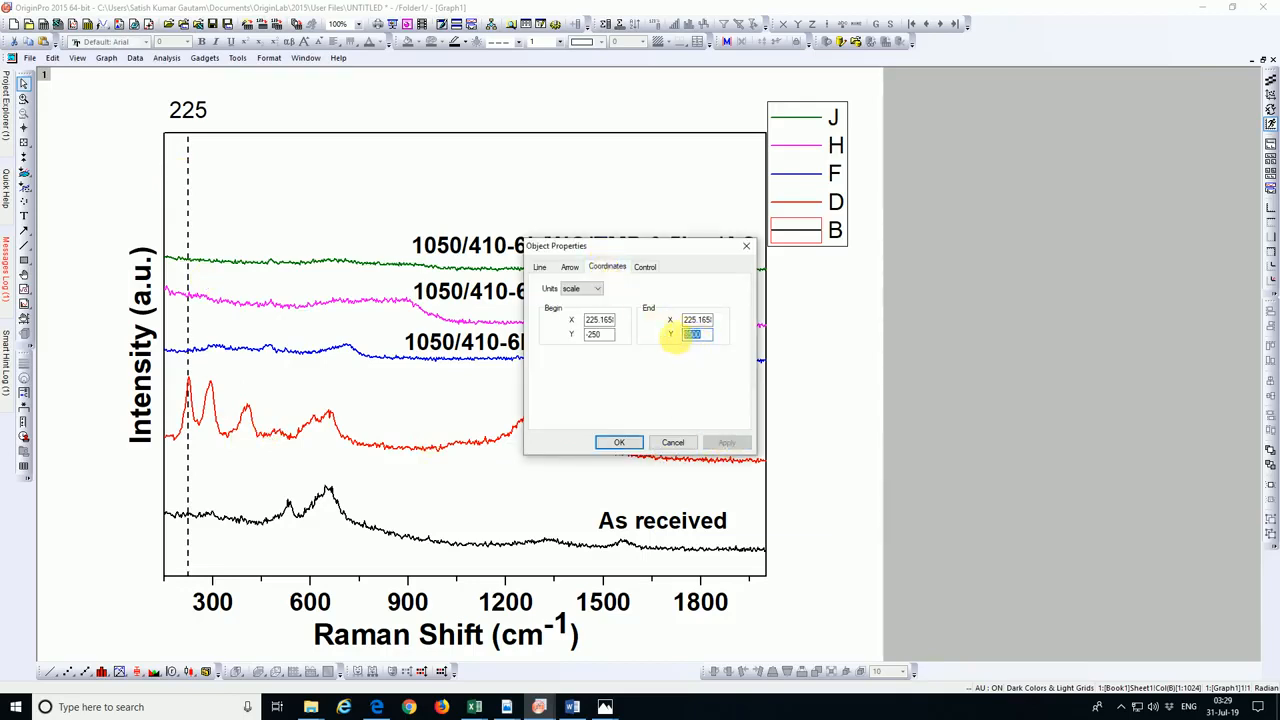
{"action": "type", "text": "70"}
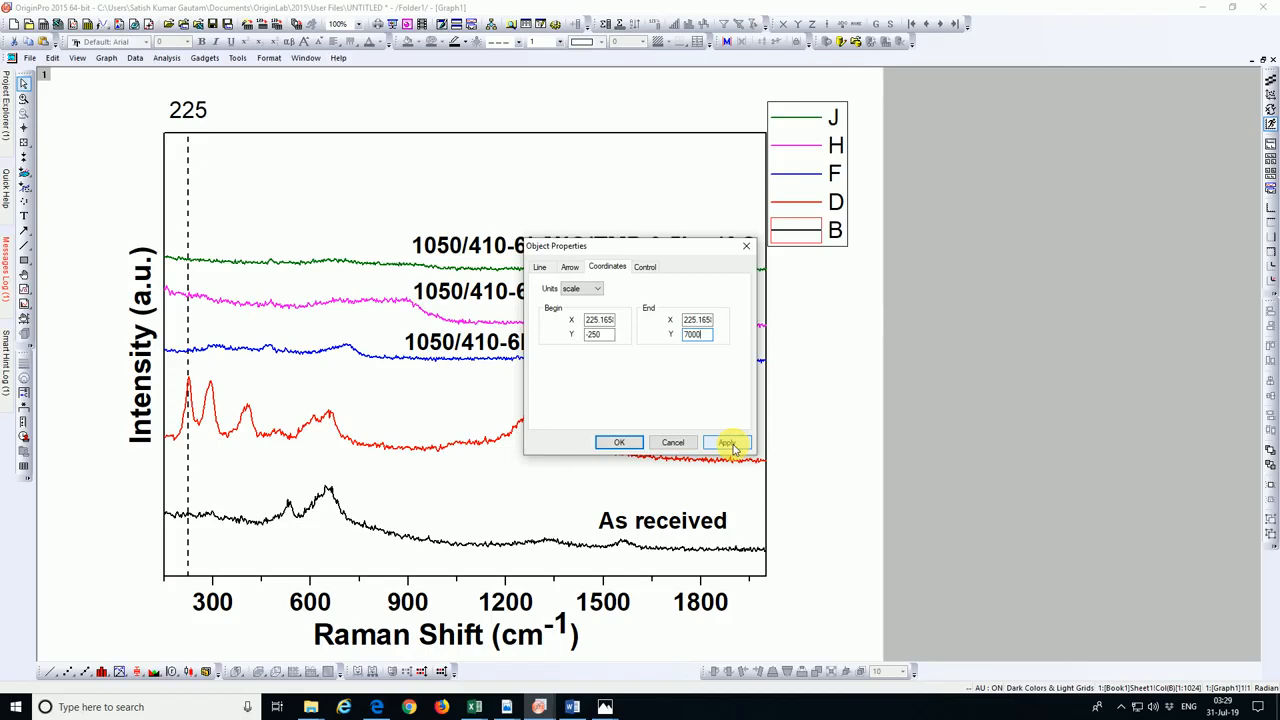
{"action": "left_click", "coordinate": [730, 444]}
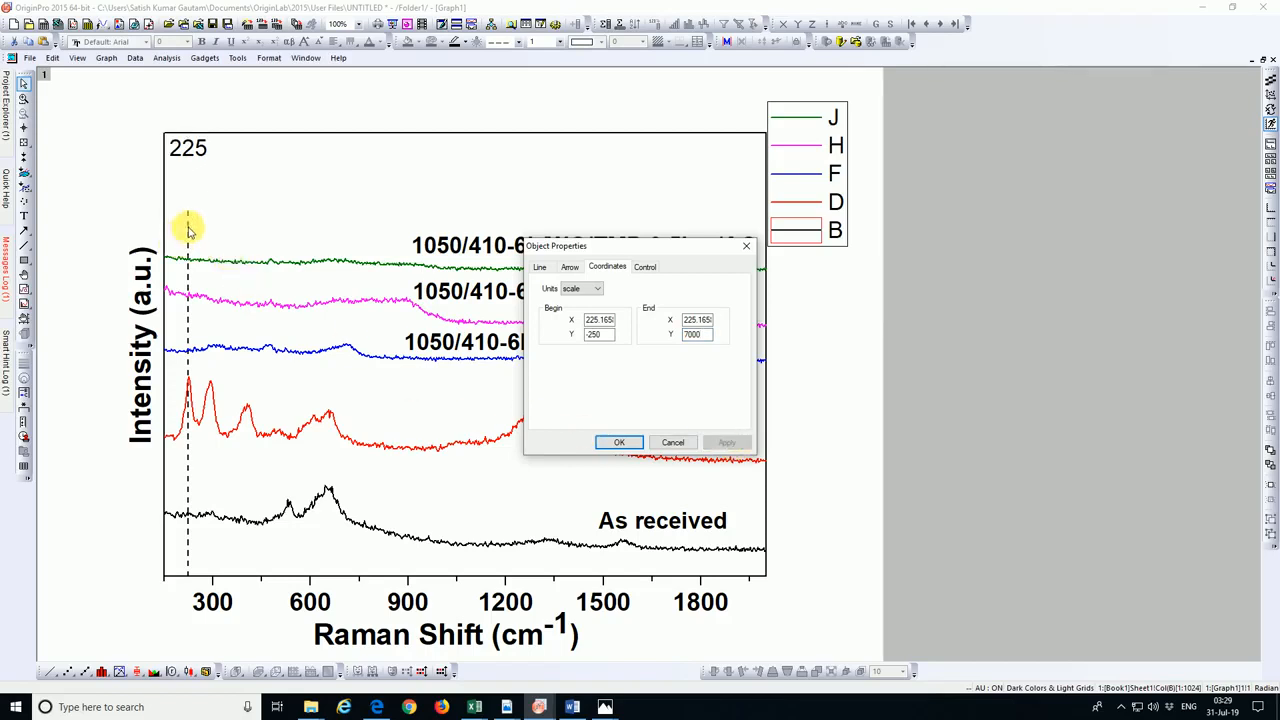
{"action": "double_click", "coordinate": [692, 334]}
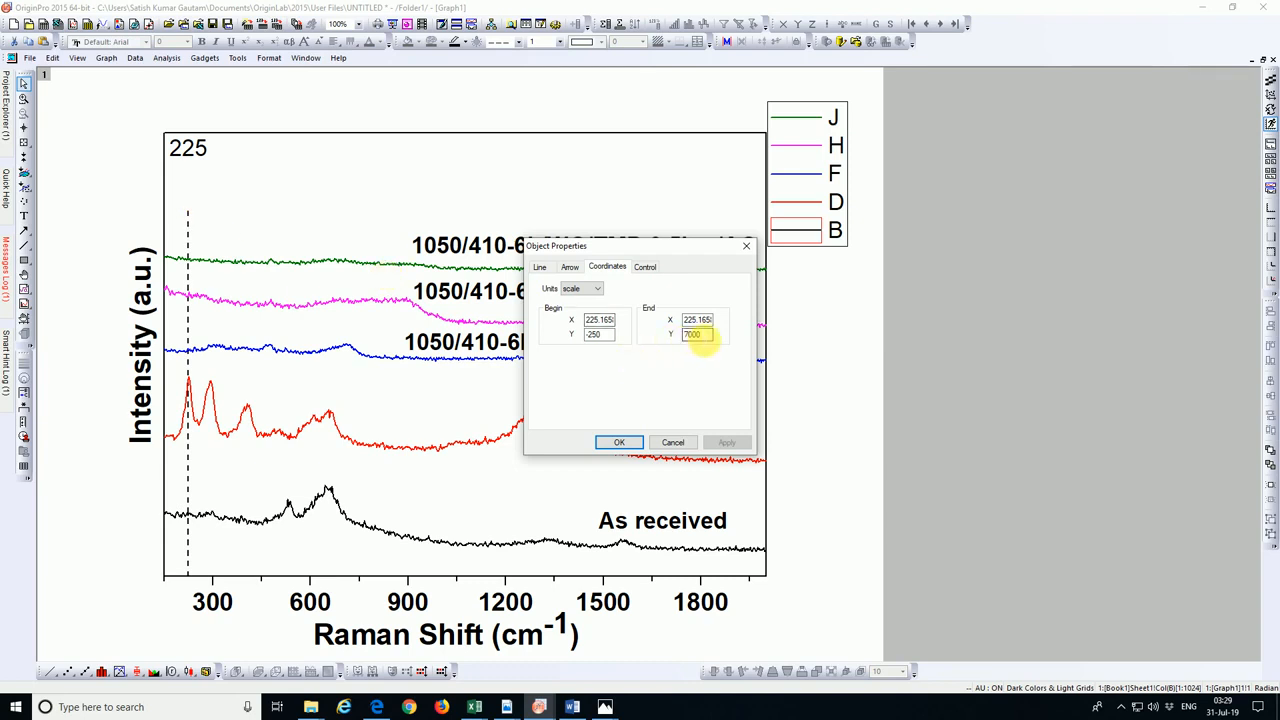
{"action": "double_click", "coordinate": [695, 334]}
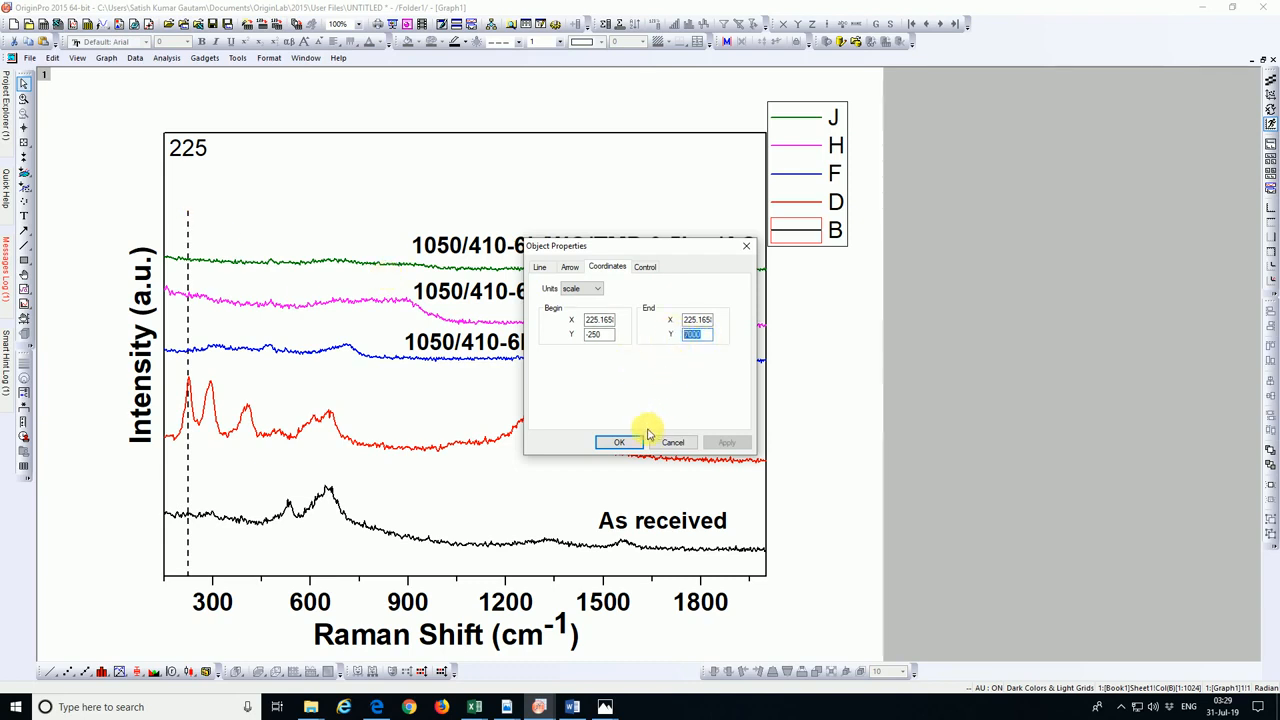
{"action": "type", "text": "68"}
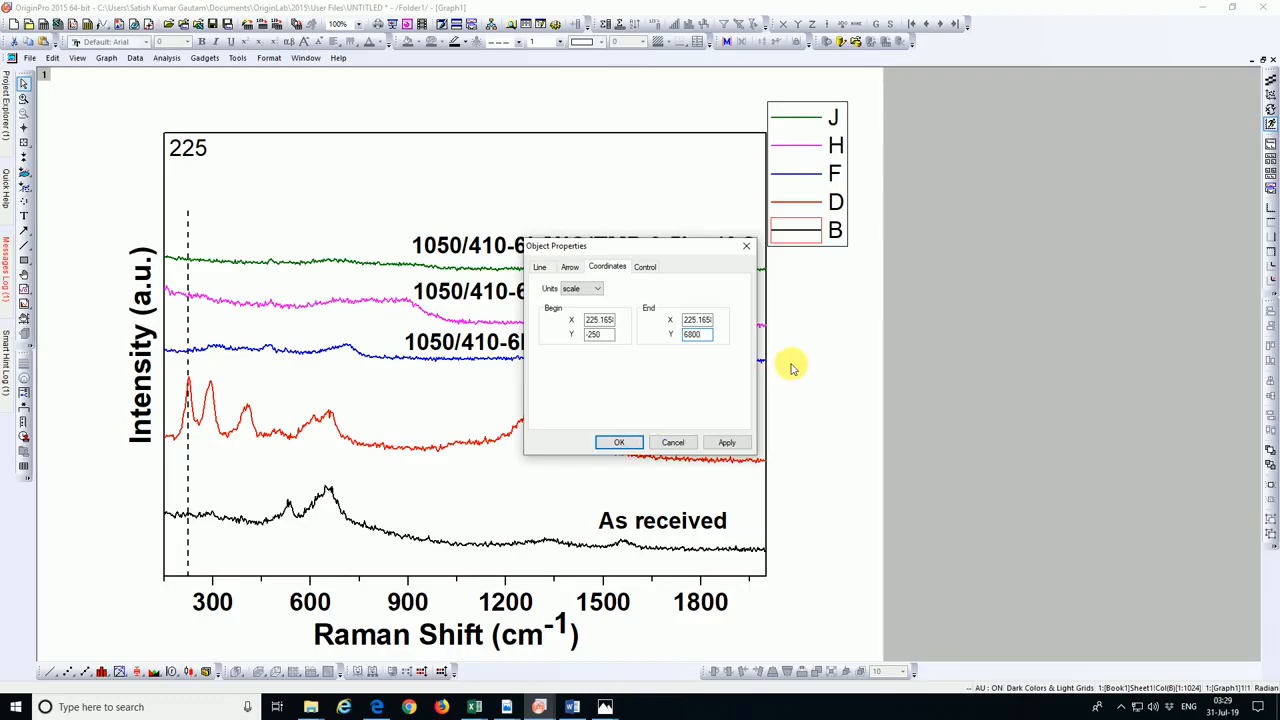
{"action": "left_click", "coordinate": [729, 442]}
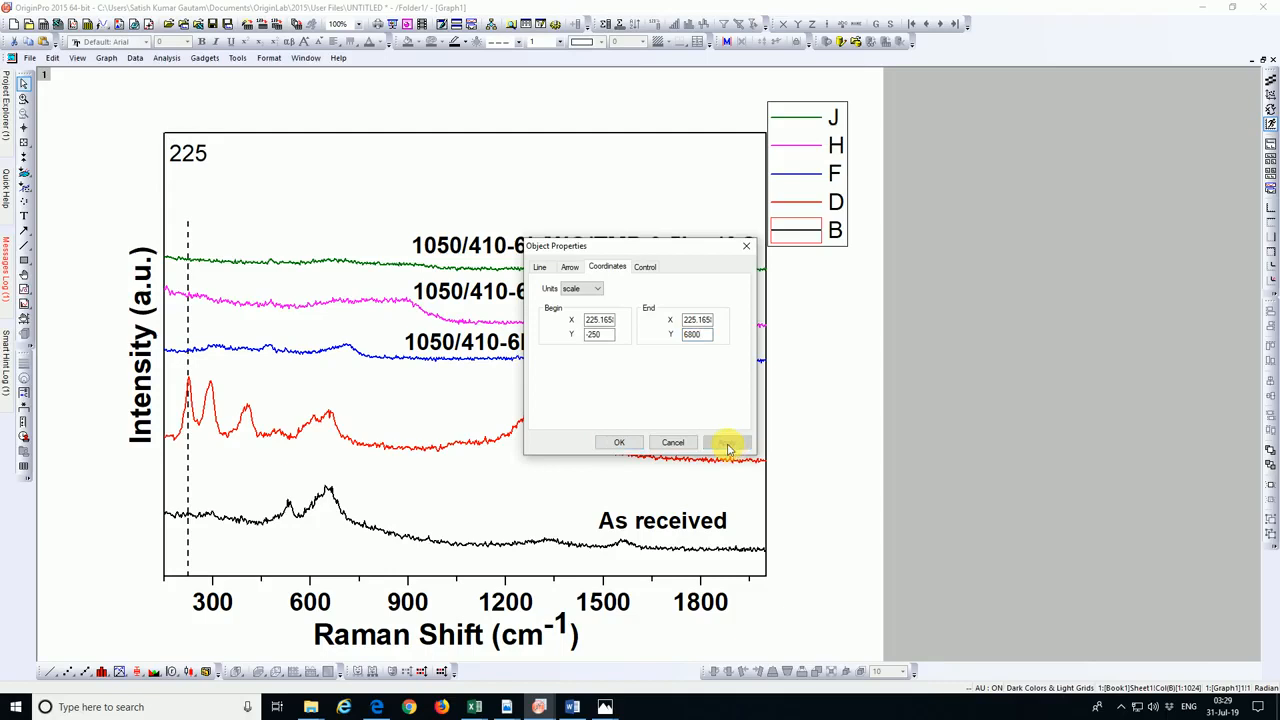
{"action": "left_click", "coordinate": [620, 443]}
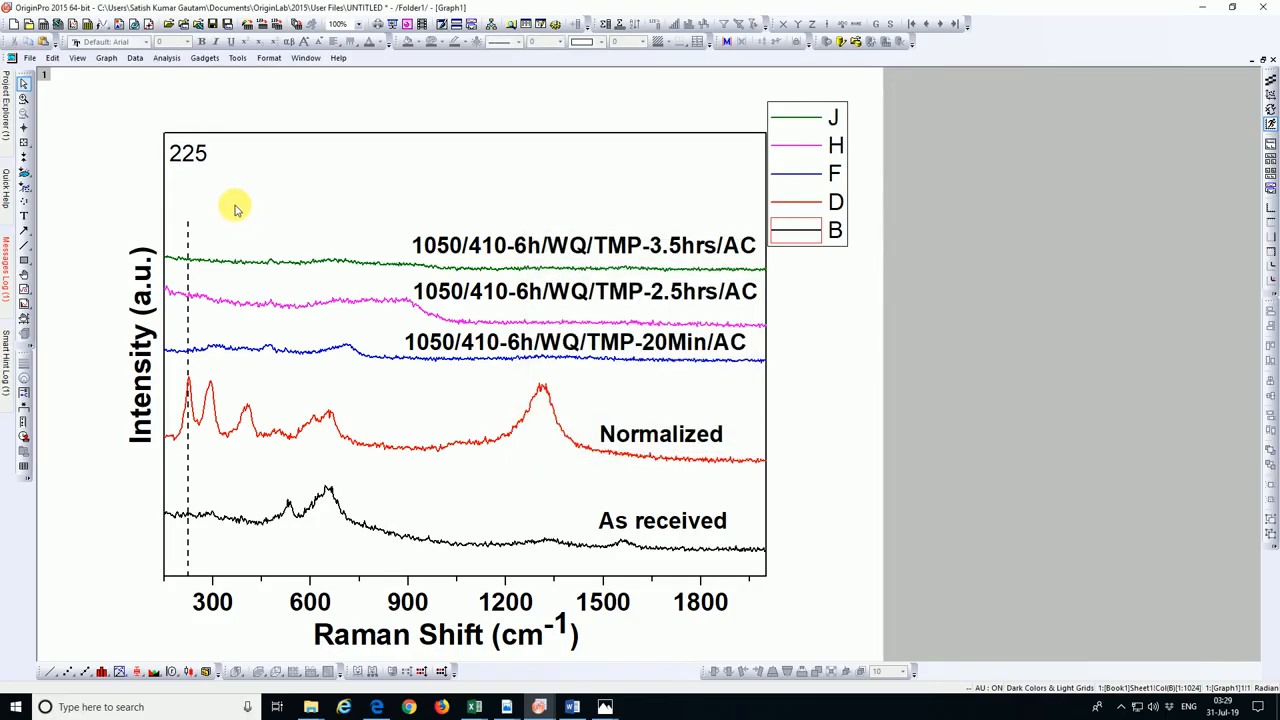
Delete the 225 label and start a new text label just above the dashed line
{"action": "left_click", "coordinate": [189, 160]}
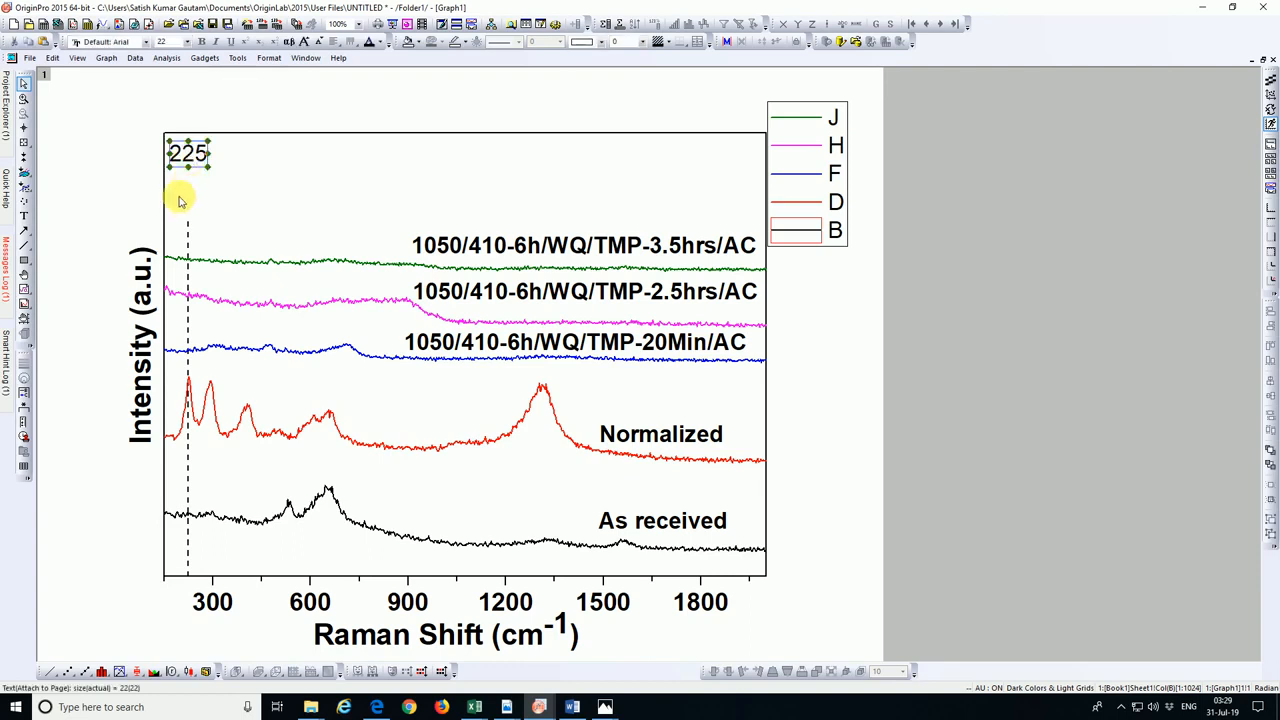
{"action": "key", "text": "Delete"}
{"action": "right_click", "coordinate": [183, 186]}
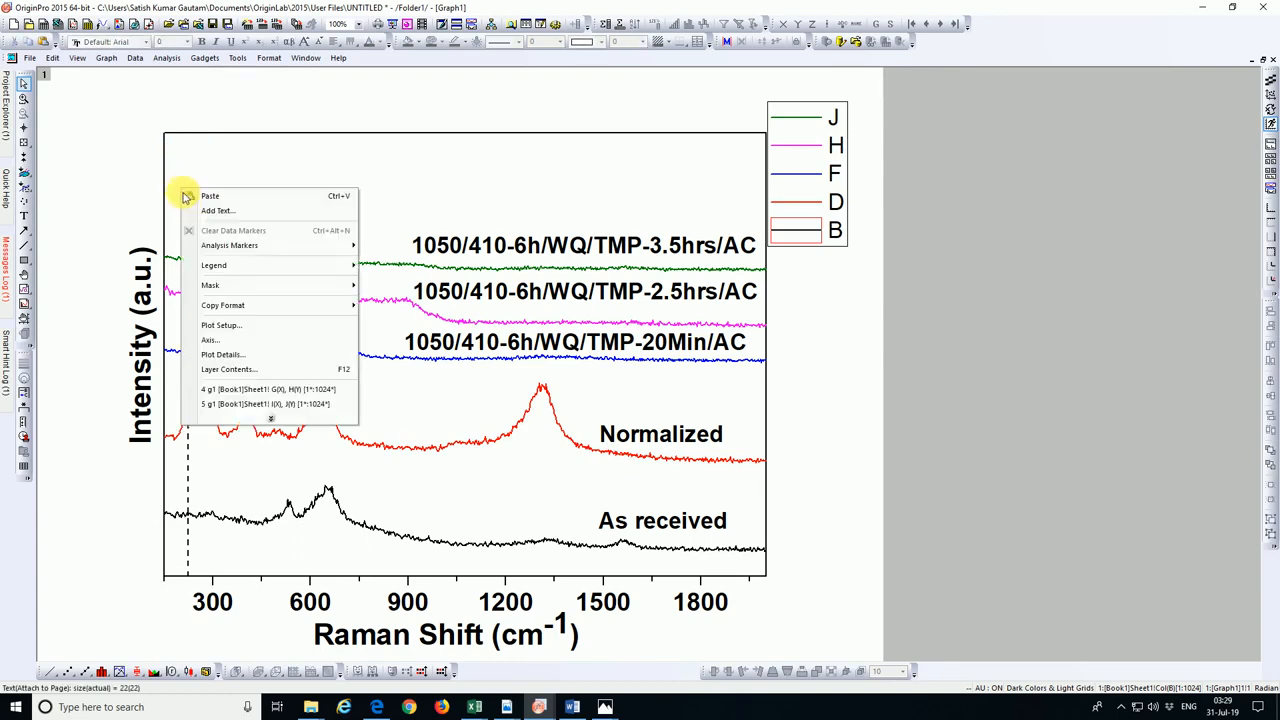
{"action": "left_click", "coordinate": [210, 212]}
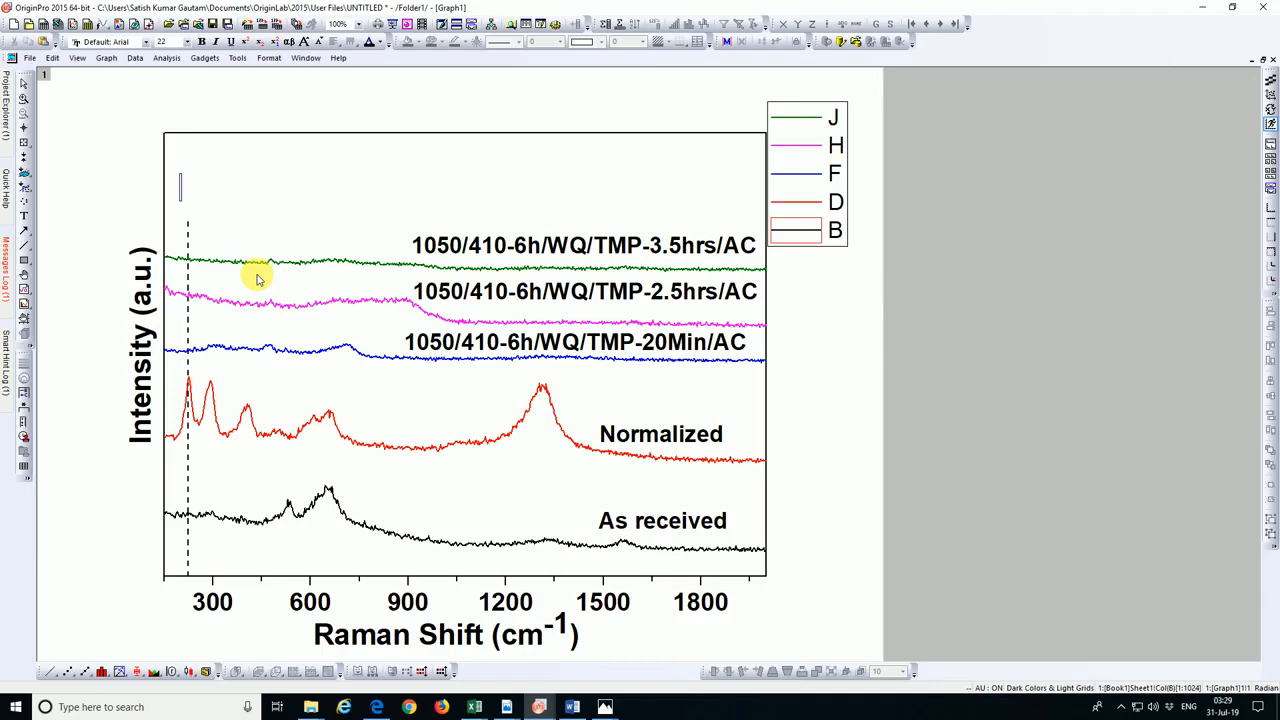
Switch to the oxide wavenumber table in Adobe Reader, look up which oxide has the 225 peak, and return to the OriginPro graph
{"action": "left_click", "coordinate": [539, 707]}
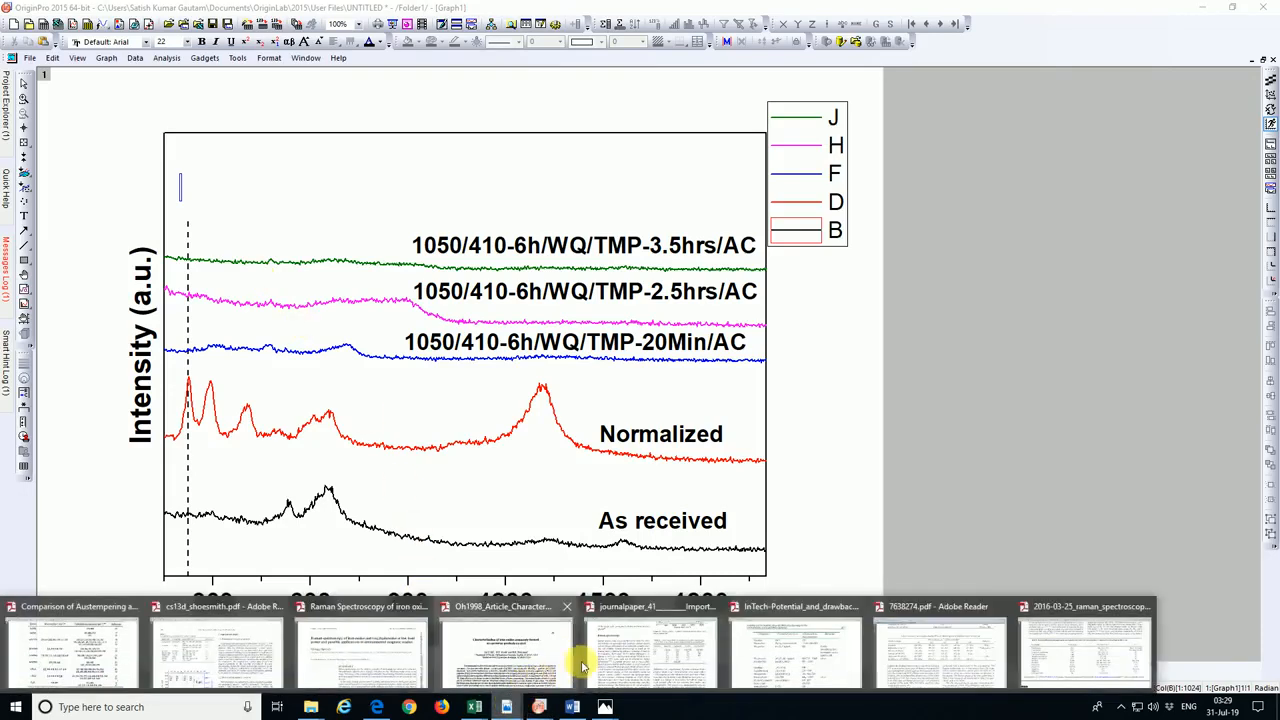
{"action": "left_click", "coordinate": [94, 655]}
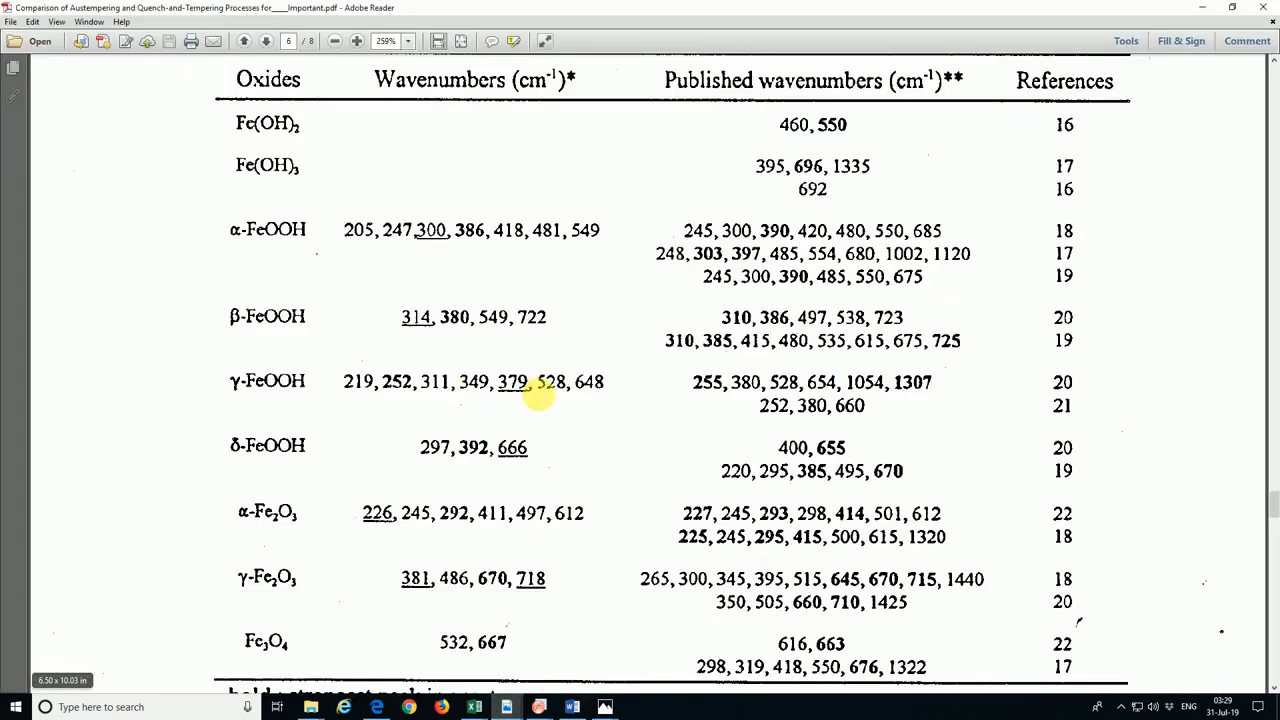
{"action": "left_click_drag", "start_coordinate": [679, 532], "coordinate": [710, 549]}
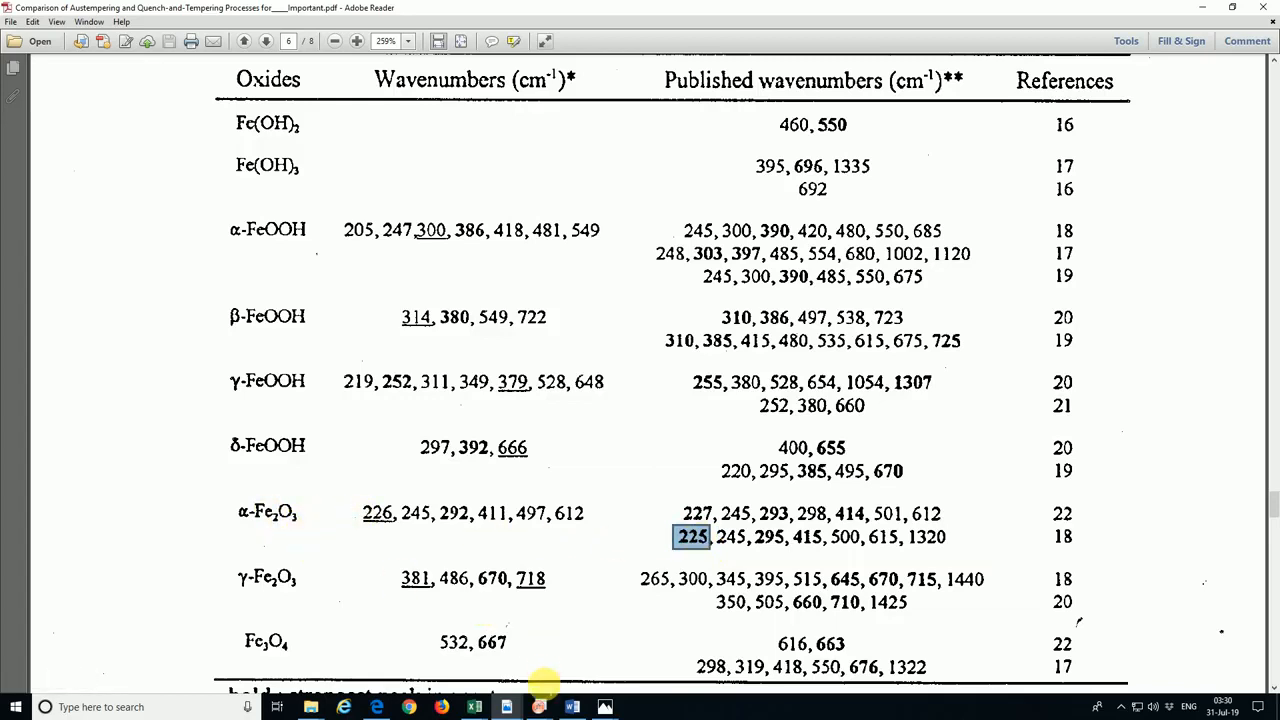
{"action": "mouse_move", "coordinate": [539, 705]}
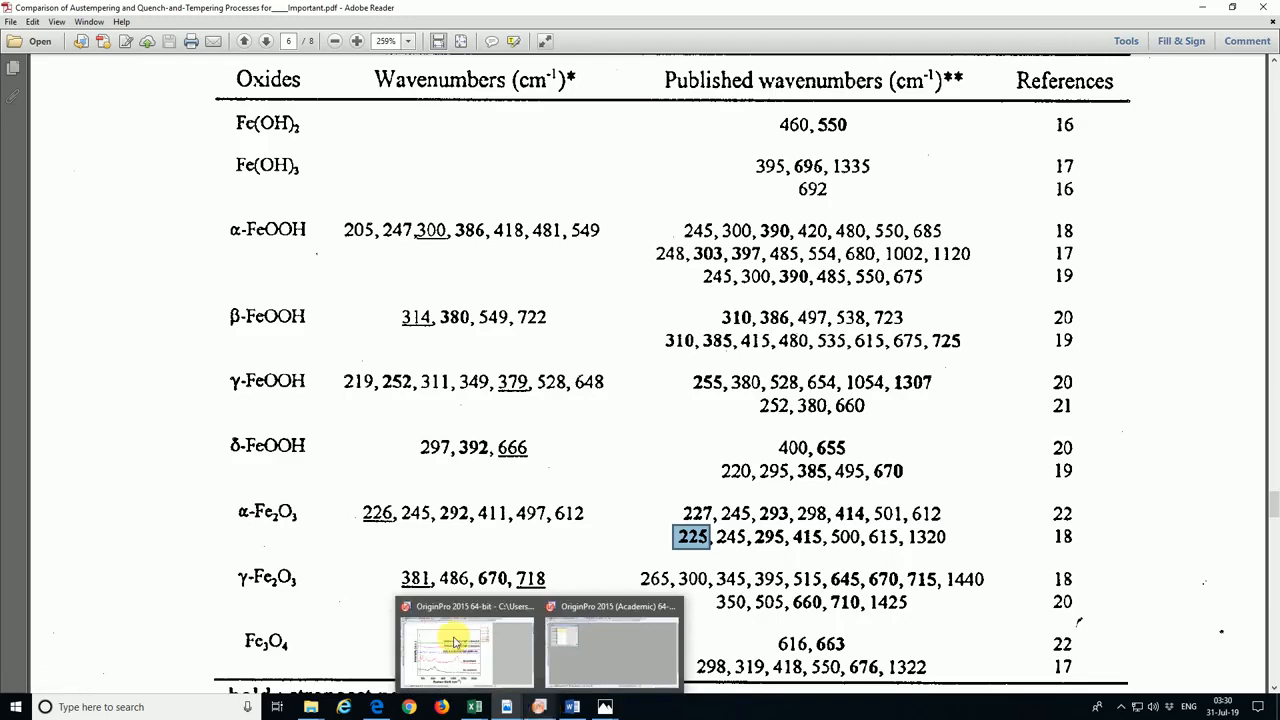
{"action": "left_click_drag", "start_coordinate": [217, 484], "coordinate": [314, 534]}
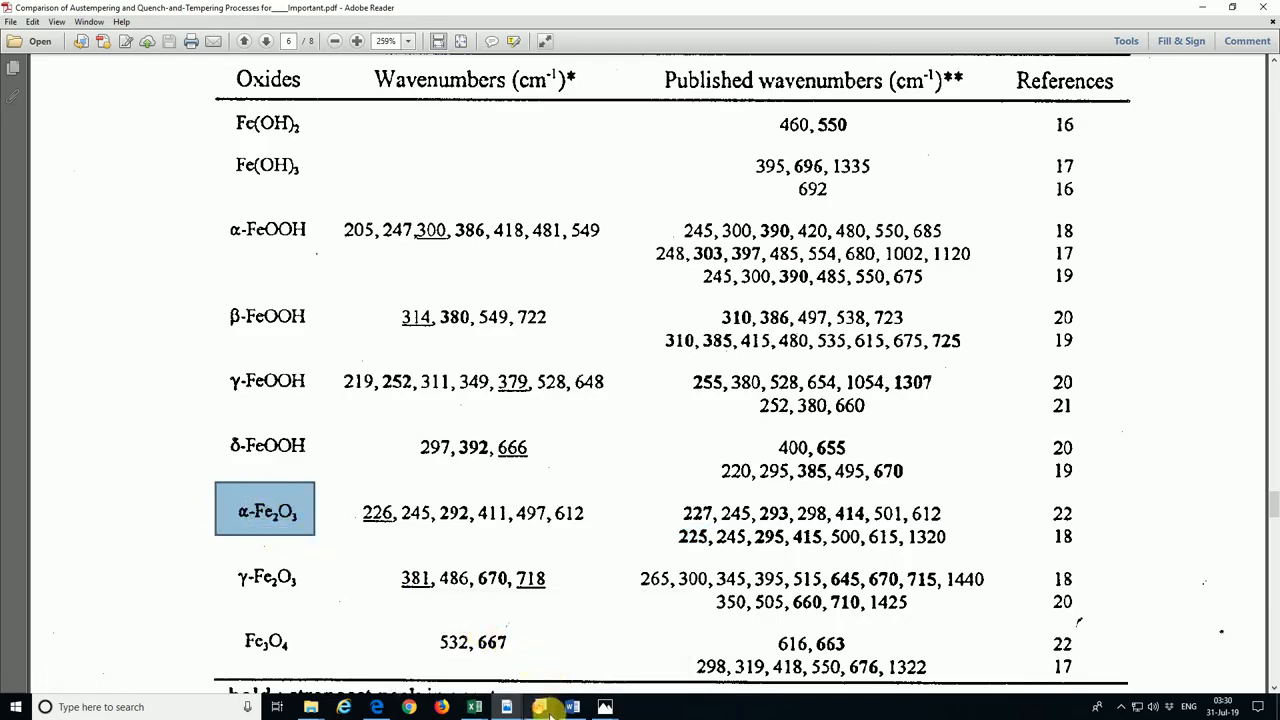
{"action": "mouse_move", "coordinate": [545, 710]}
{"action": "left_click", "coordinate": [465, 665]}
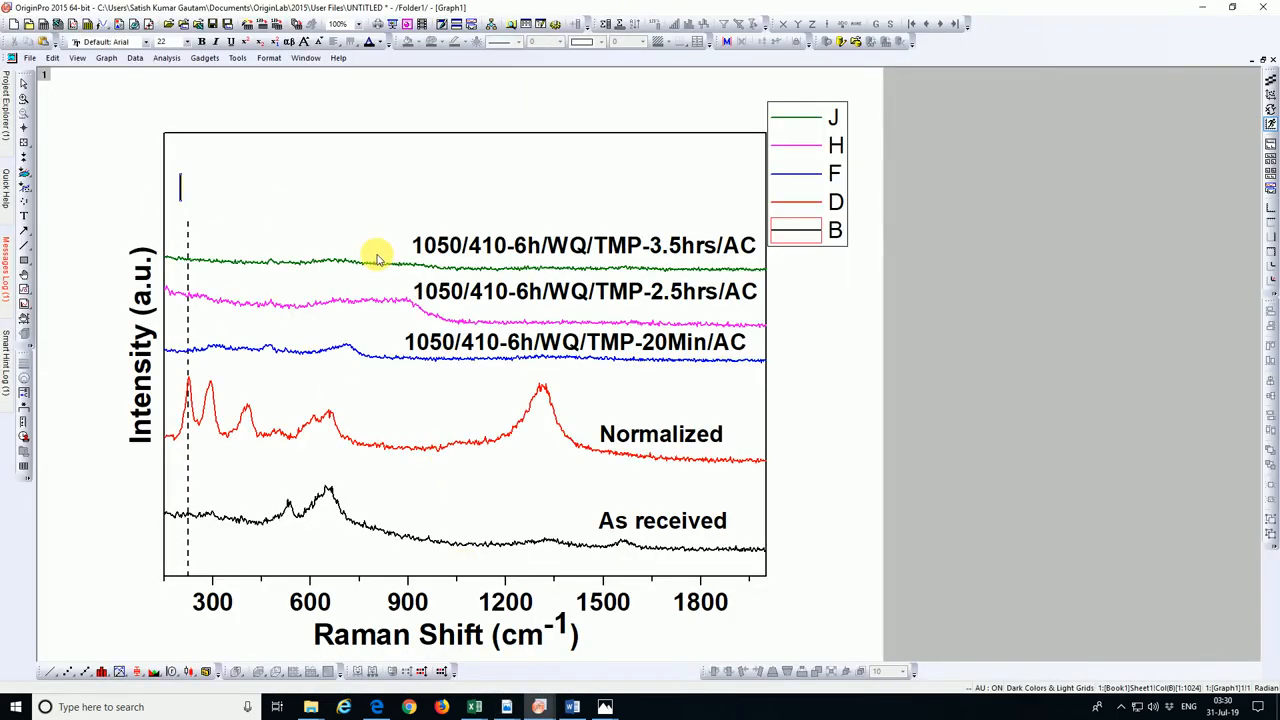
Enter a Greek α followed by a hyphen in the new text label
{"action": "left_click", "coordinate": [290, 45]}
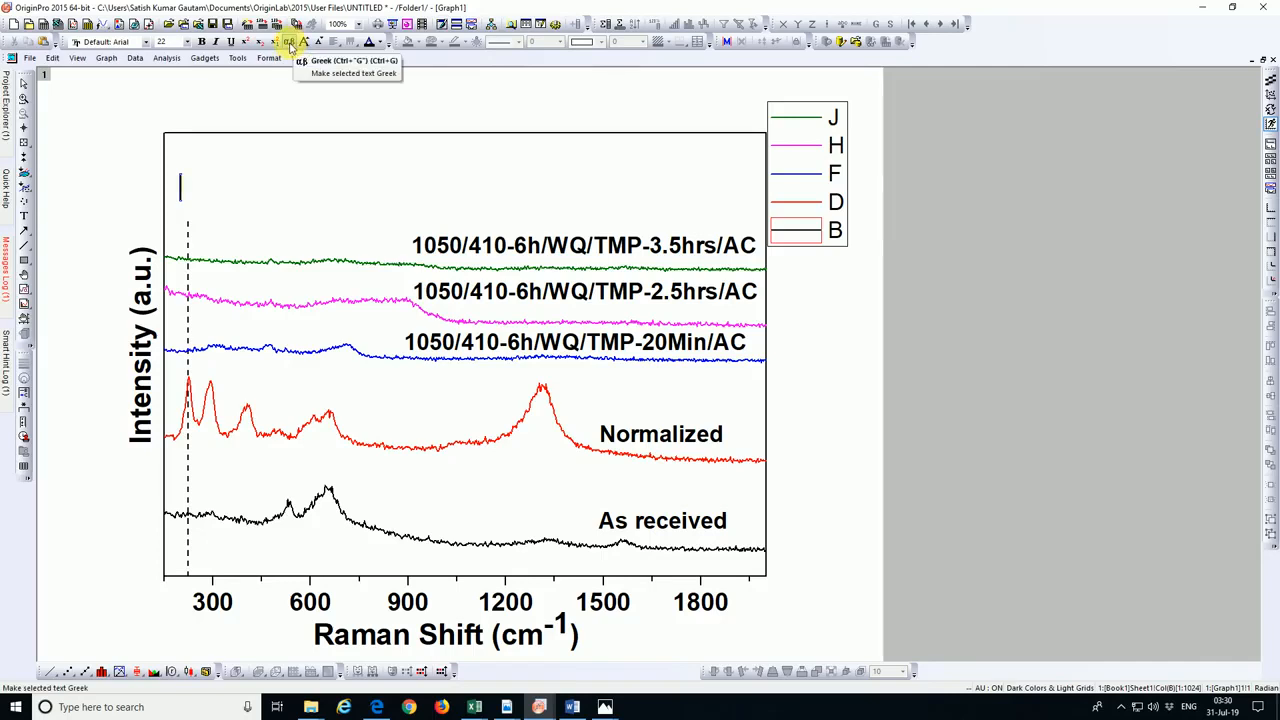
{"action": "left_click", "coordinate": [290, 46]}
{"action": "left_click", "coordinate": [290, 45]}
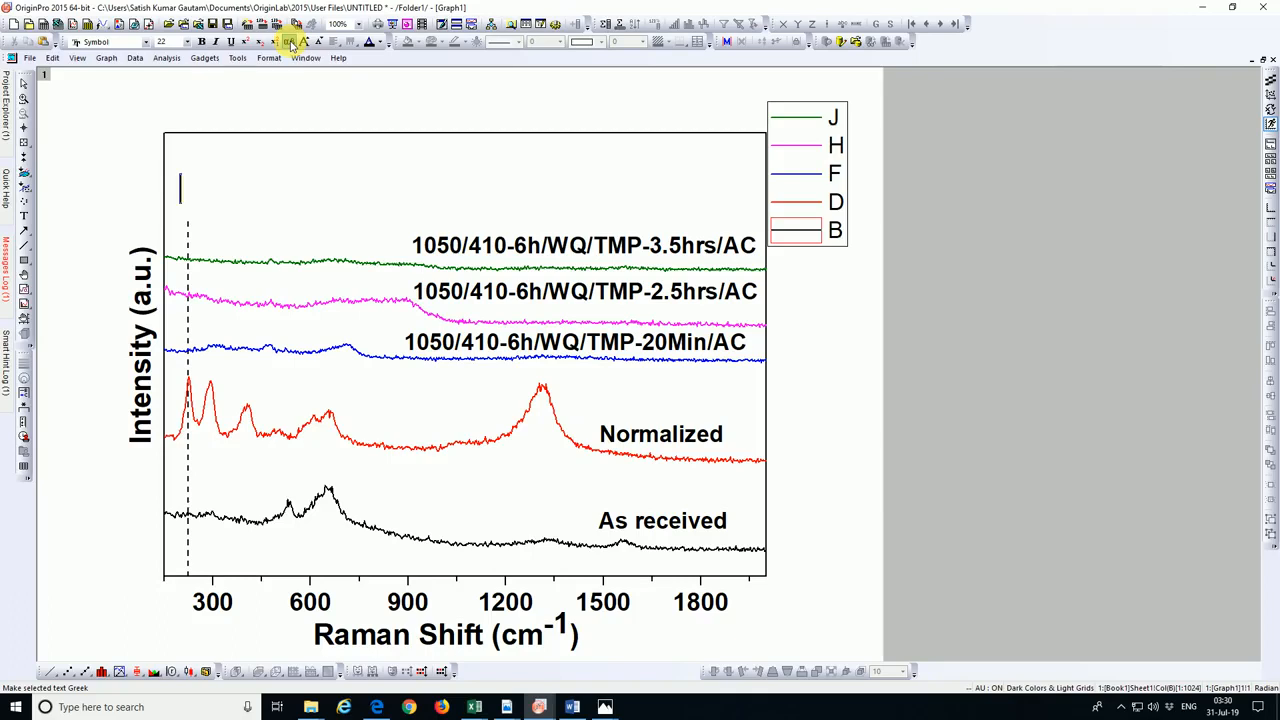
{"action": "type", "text": "a"}
{"action": "key", "text": "BackSpace"}
{"action": "type", "text": "b"}
{"action": "key", "text": "BackSpace"}
{"action": "type", "text": "a"}
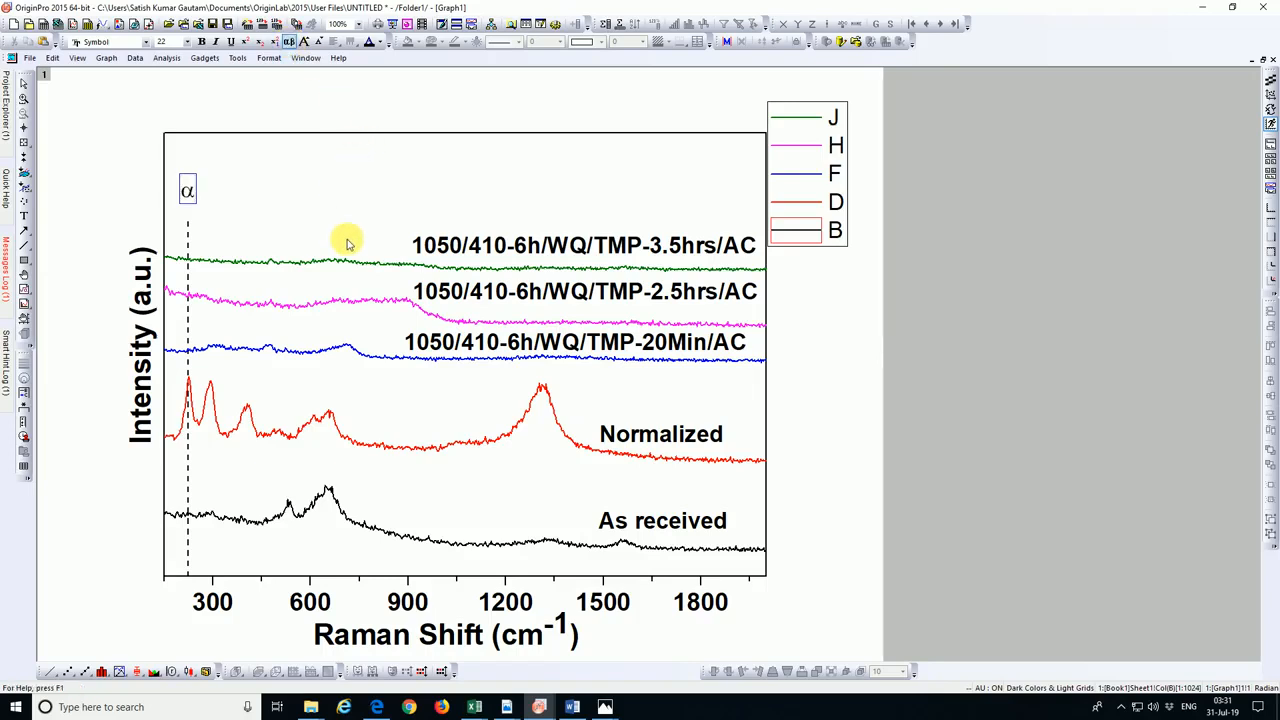
{"action": "type", "text": "-"}
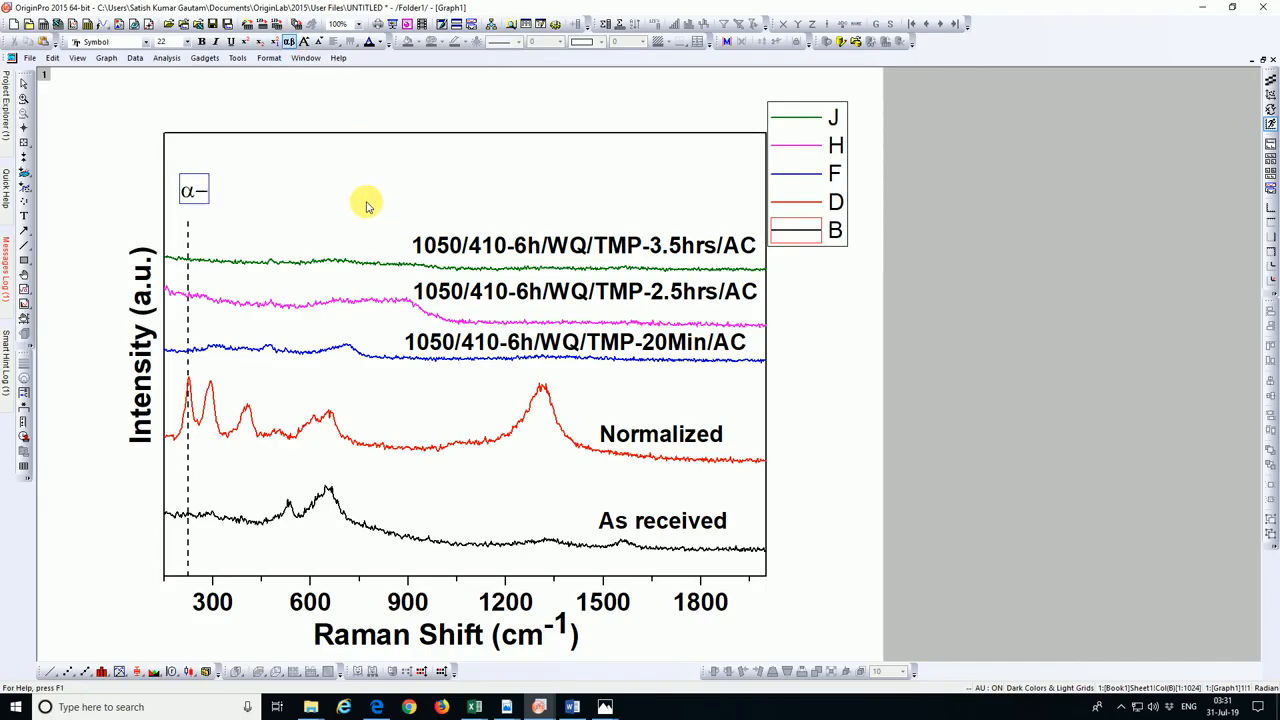
Switch back to normal characters and complete the label with Fe2O3, setting the 2 and the 3 as subscripts
{"action": "left_click", "coordinate": [288, 41]}
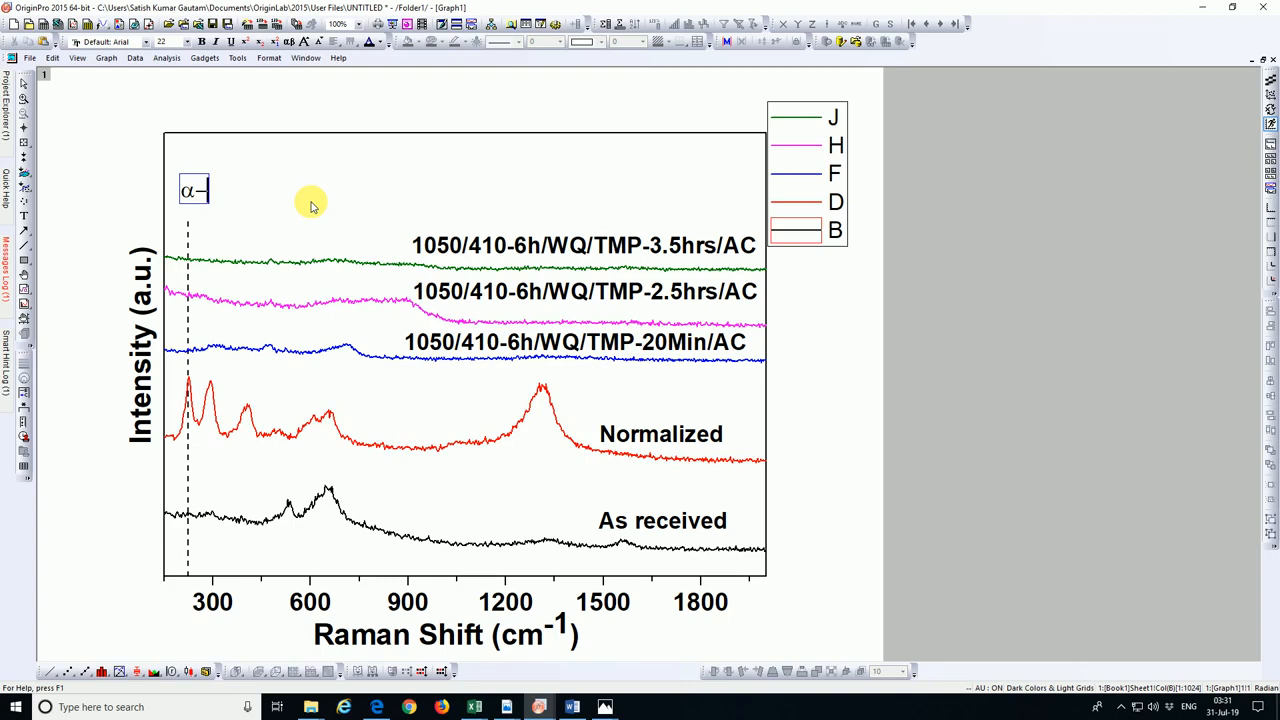
{"action": "type", "text": "Fe"}
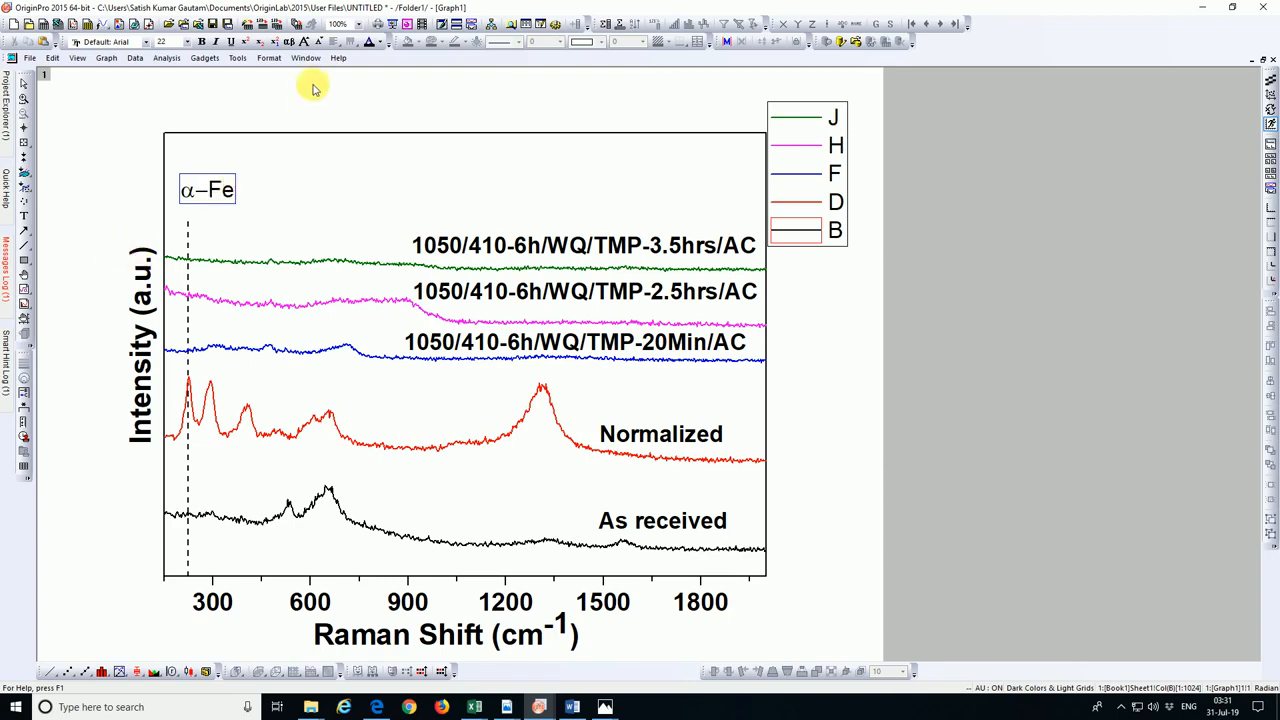
{"action": "left_click", "coordinate": [261, 46]}
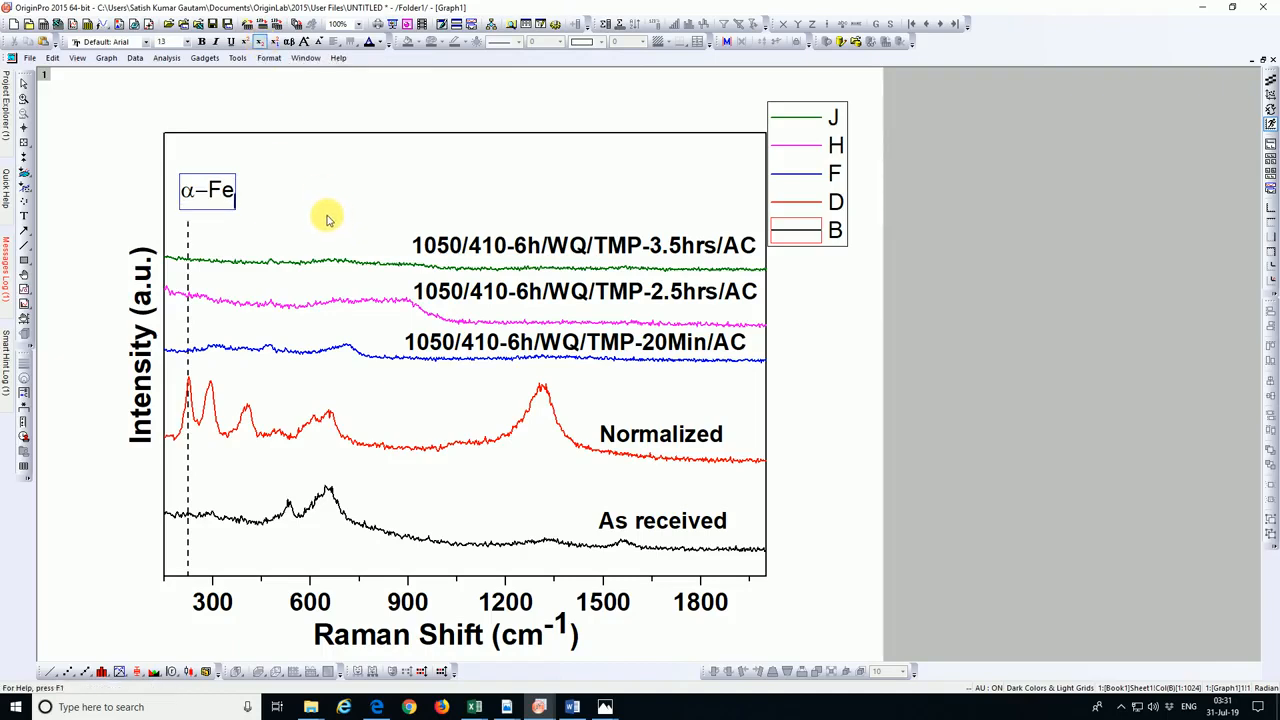
{"action": "type", "text": "2"}
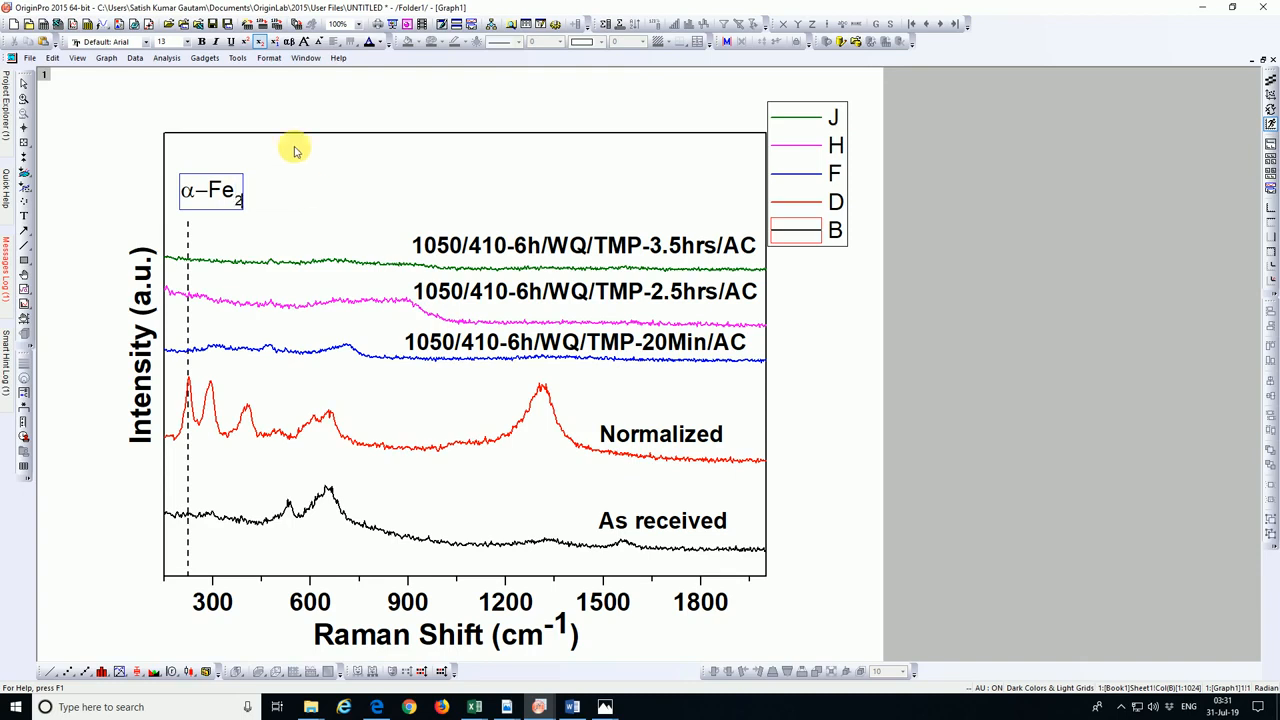
{"action": "left_click", "coordinate": [261, 44]}
{"action": "type", "text": "O"}
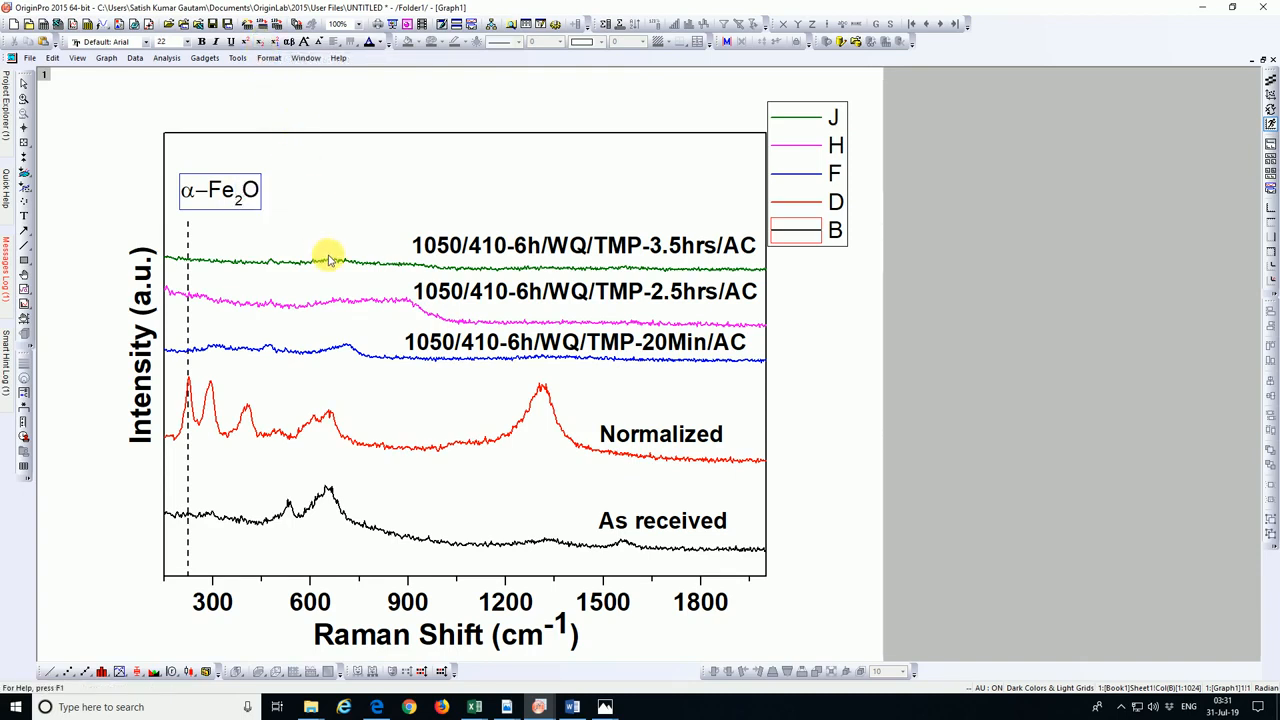
{"action": "left_click", "coordinate": [261, 44]}
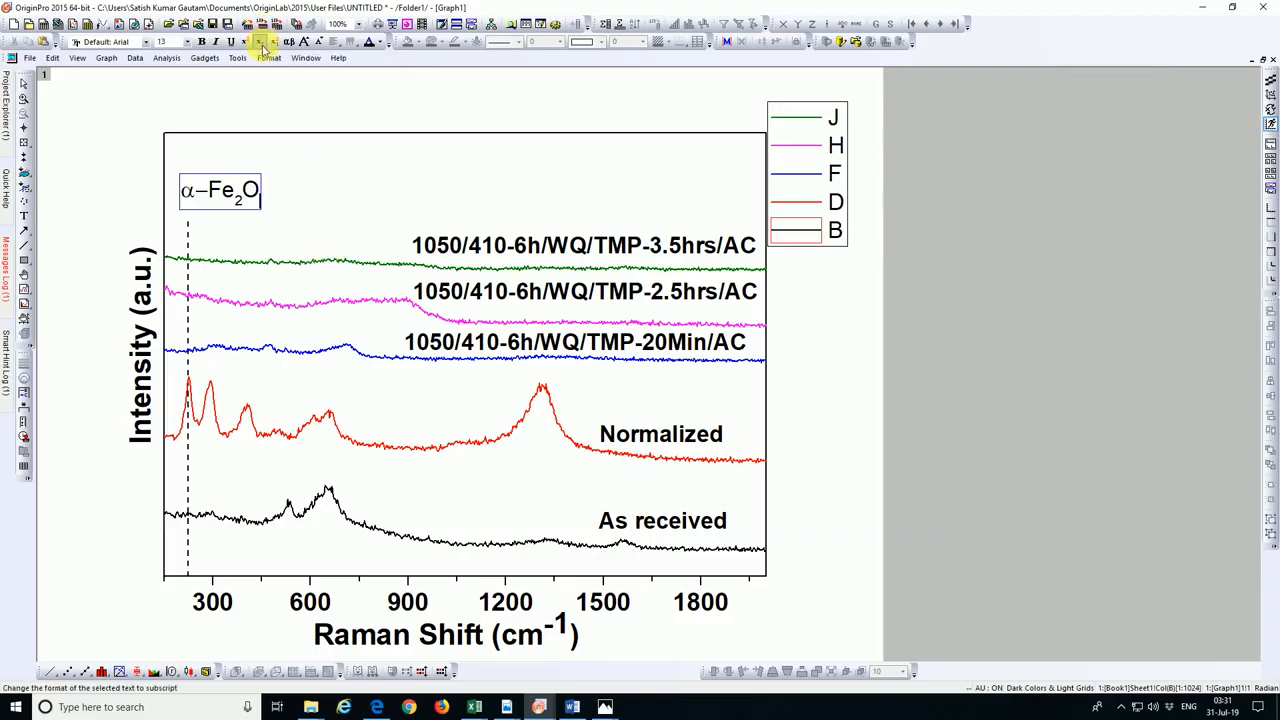
{"action": "type", "text": "3"}
{"action": "left_click", "coordinate": [261, 44]}
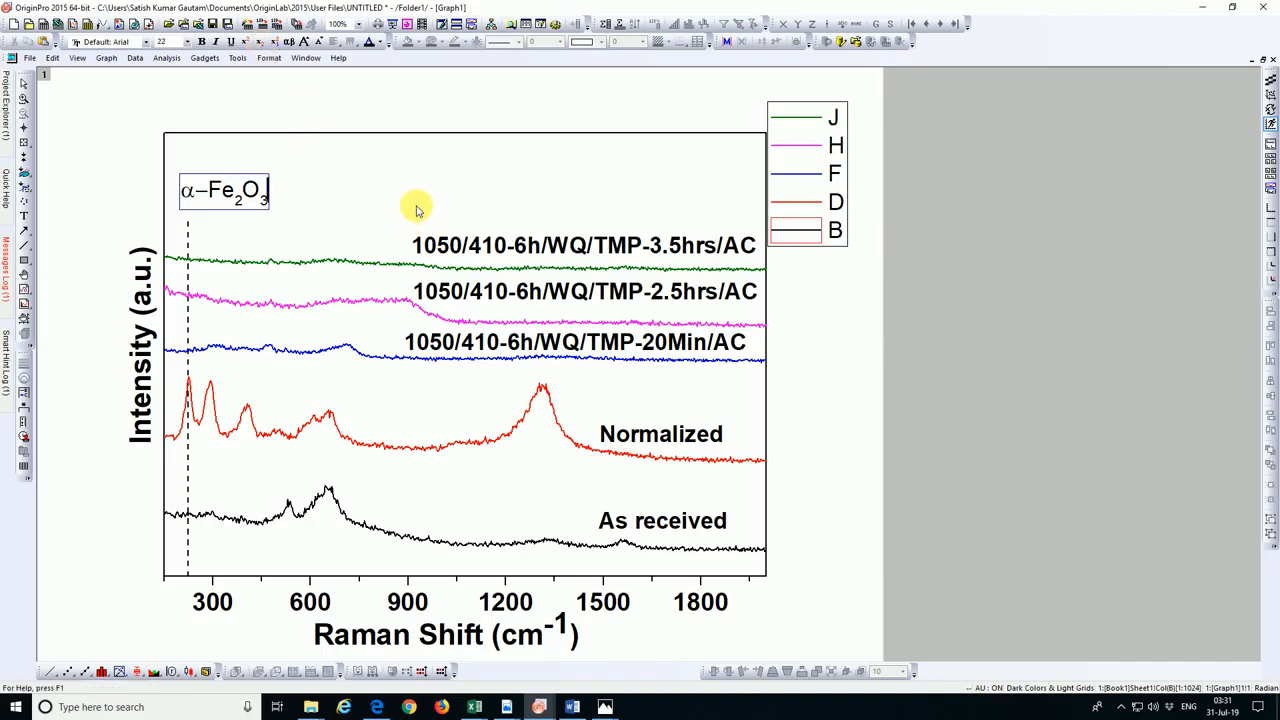
Format the whole α-Fe2O3 label as bold at size 16, rotated to read vertically, and position it above the dashed line
{"action": "key", "text": "shift+Left"}
{"action": "key", "text": "shift+Left"}
{"action": "key", "text": "shift+Left"}
{"action": "key", "text": "shift+Left"}
{"action": "key", "text": "shift+Left"}
{"action": "key", "text": "shift+Left"}
{"action": "key", "text": "shift+Left"}
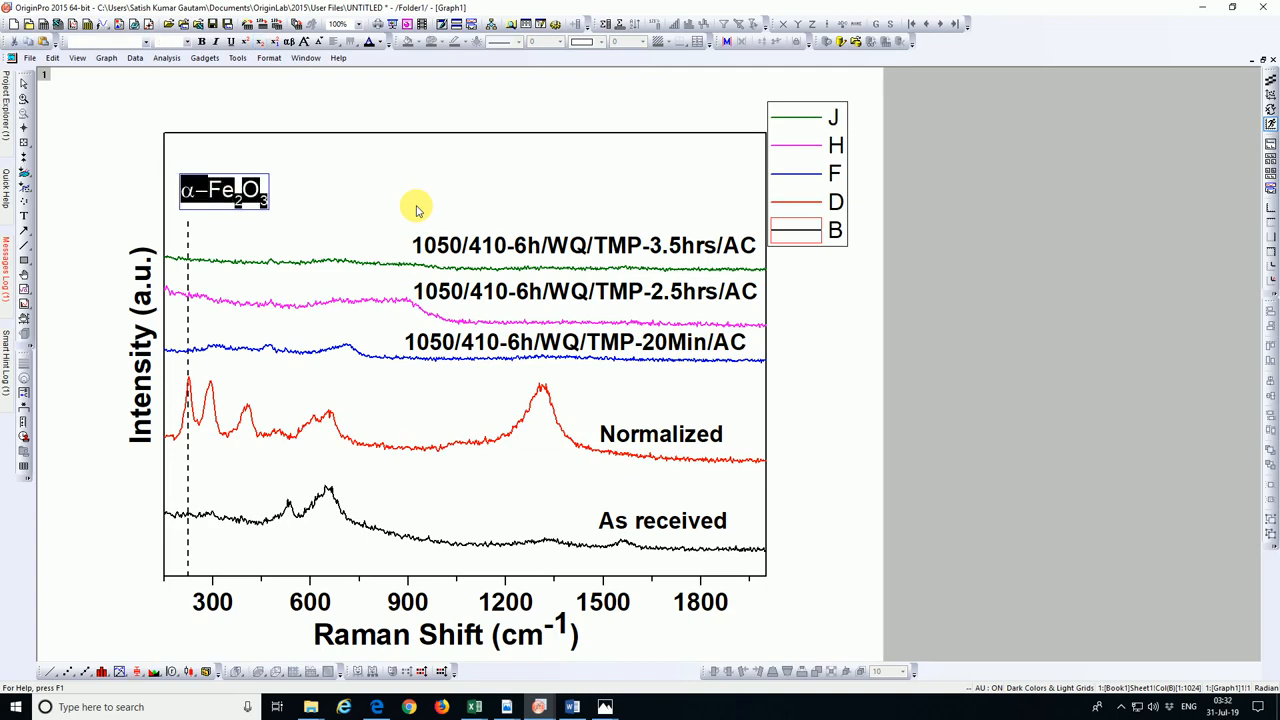
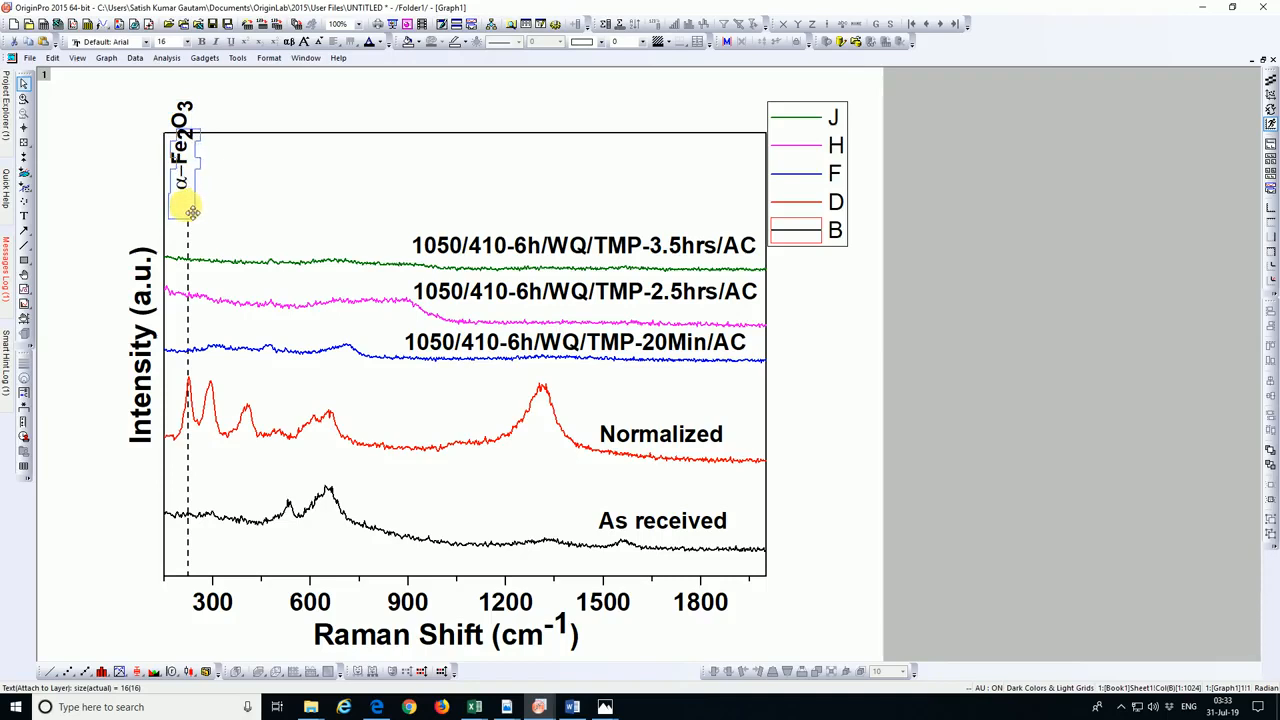
{"action": "left_click", "coordinate": [279, 216]}
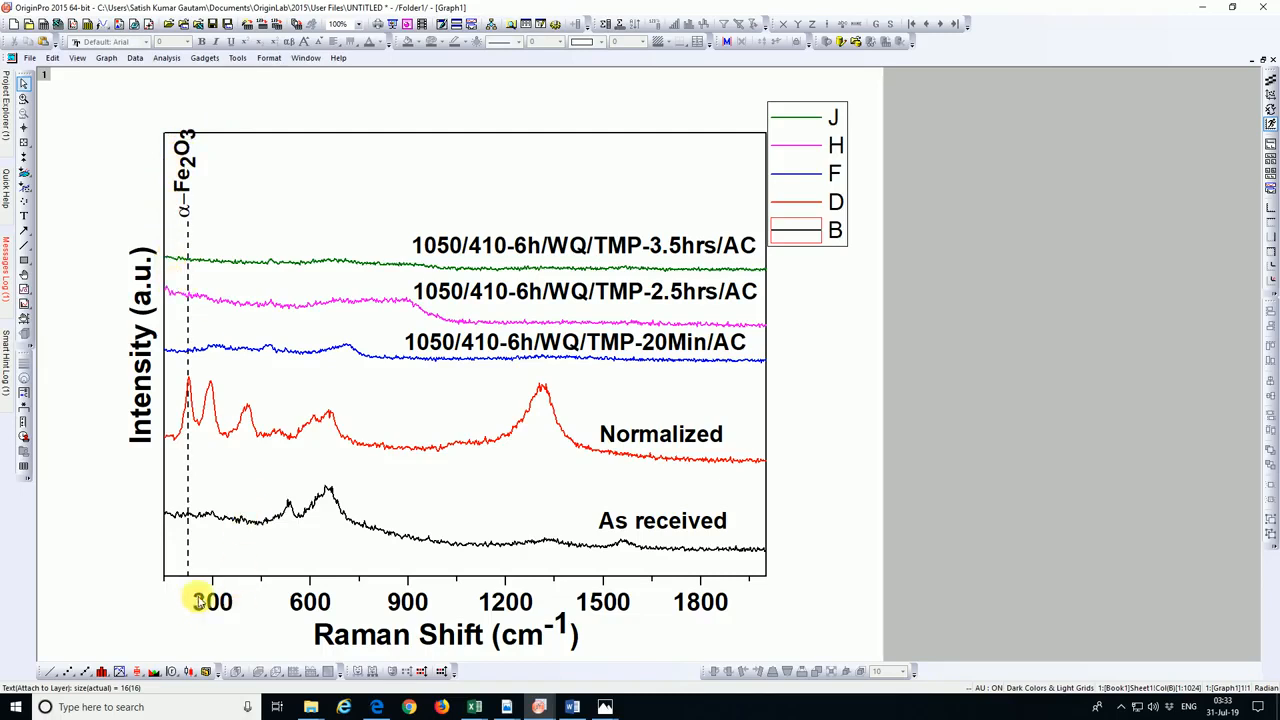
Set the vertical axis scale to run from -250 to 9000
{"action": "left_click", "coordinate": [199, 601]}
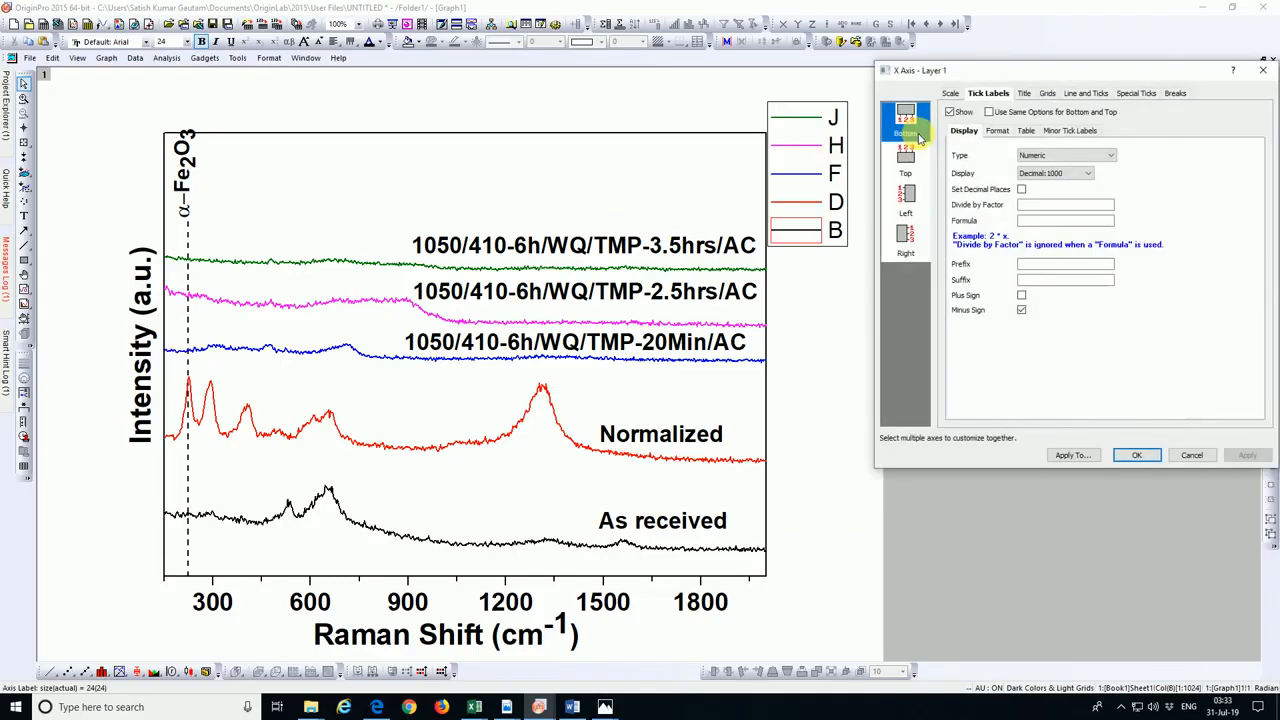
{"action": "left_click", "coordinate": [950, 95]}
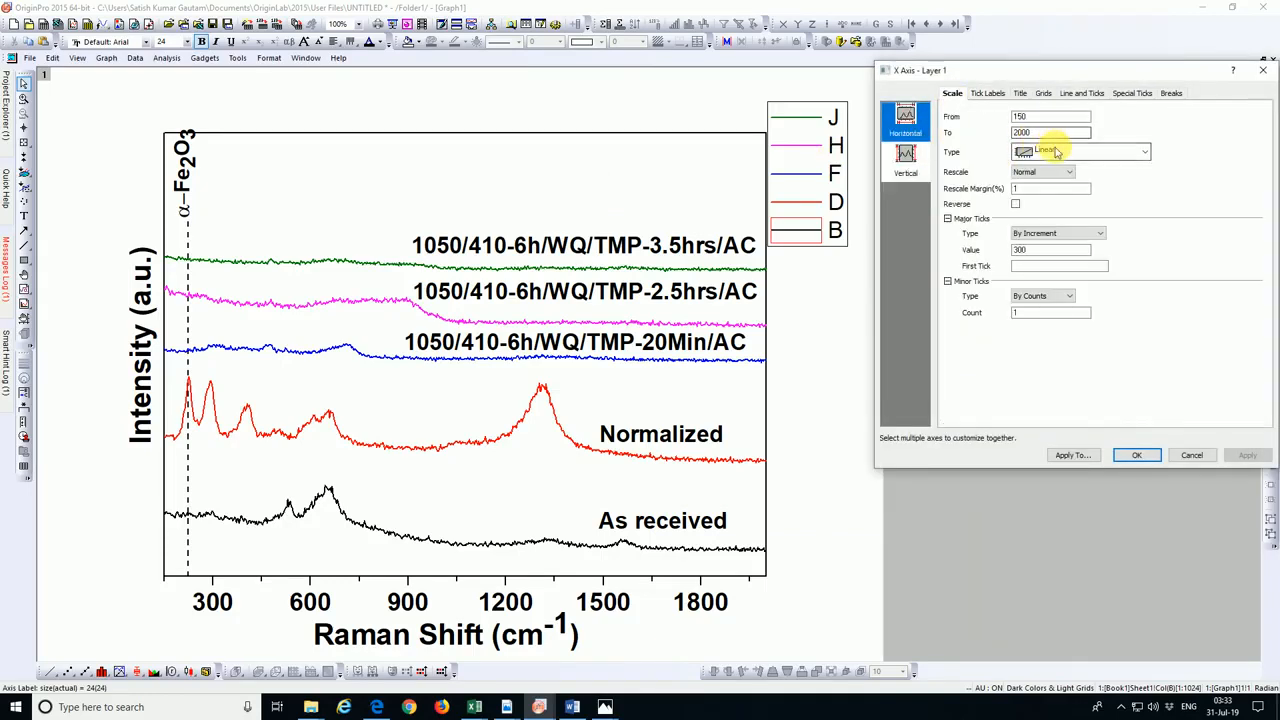
{"action": "left_click", "coordinate": [905, 155]}
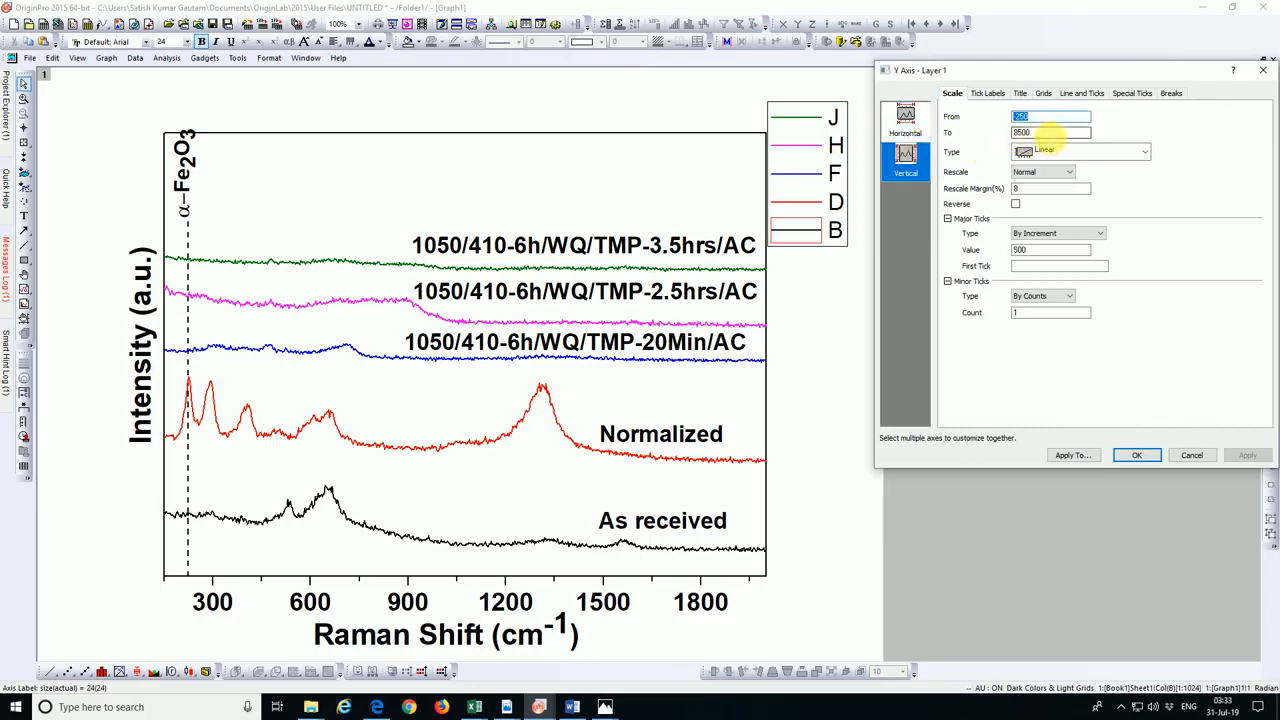
{"action": "type", "text": "-250"}
{"action": "key", "text": "Tab"}
{"action": "type", "text": "9"}
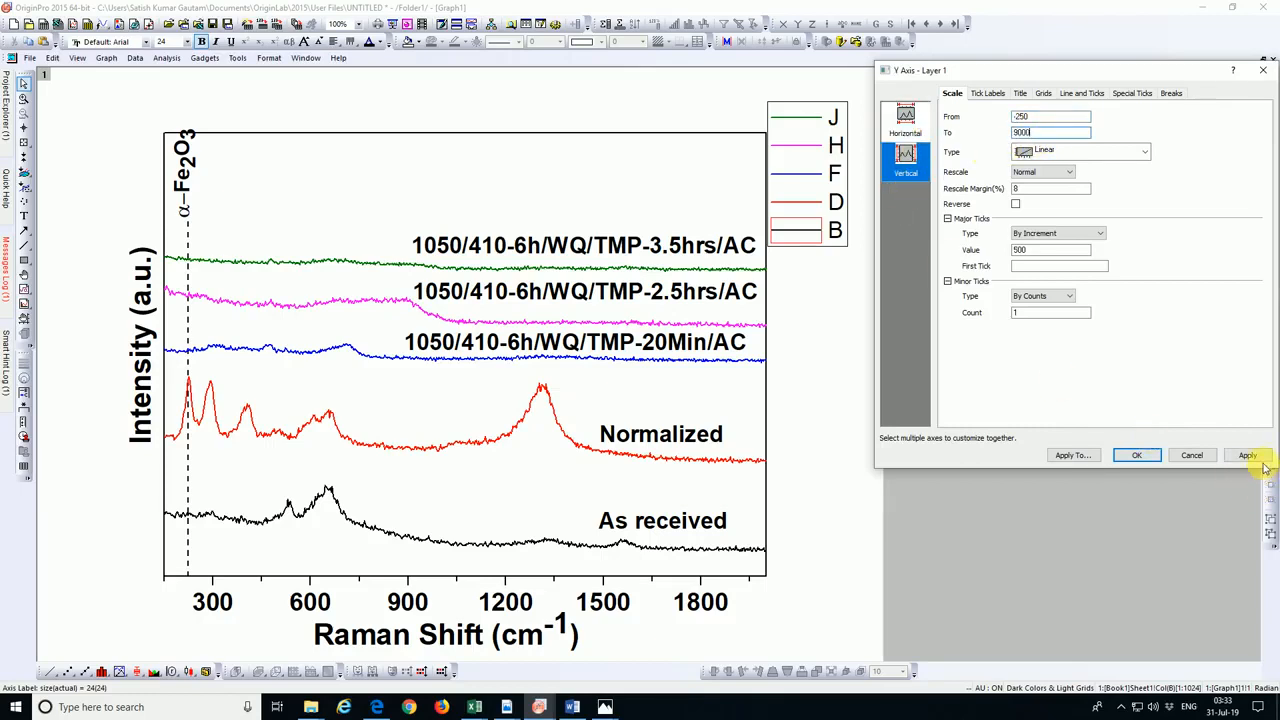
{"action": "left_click", "coordinate": [1247, 456]}
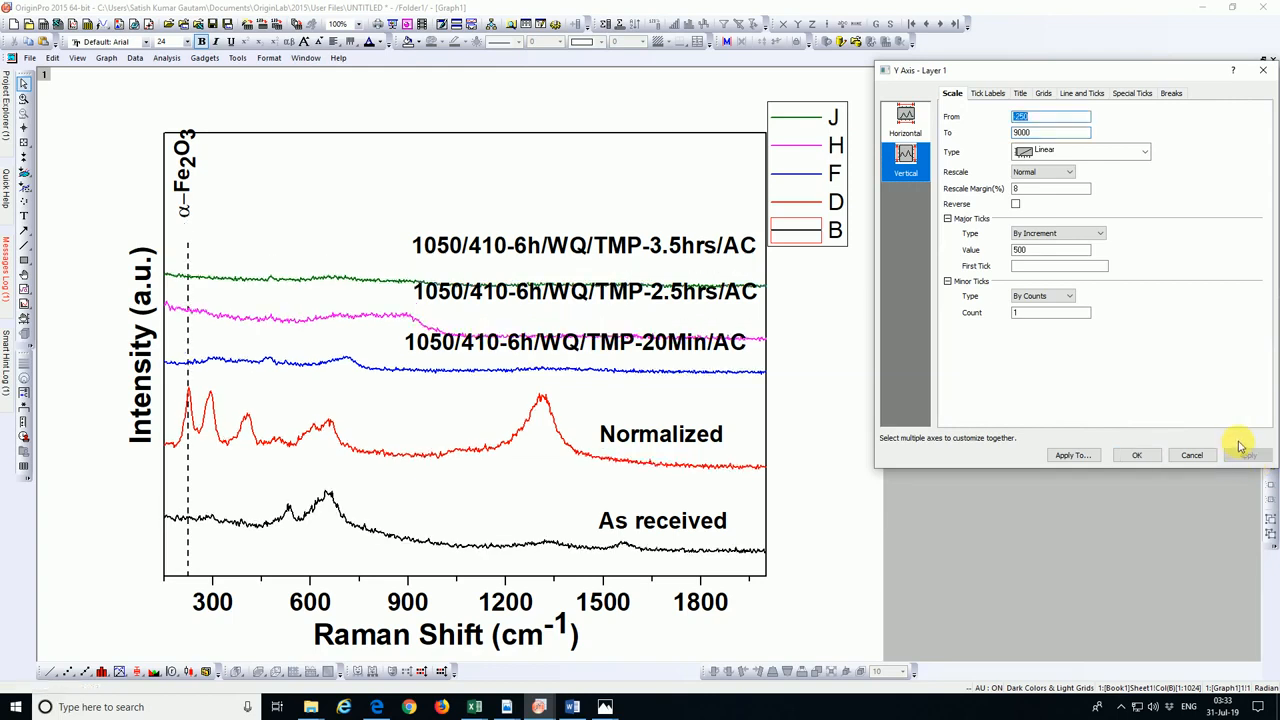
{"action": "left_click", "coordinate": [1137, 456]}
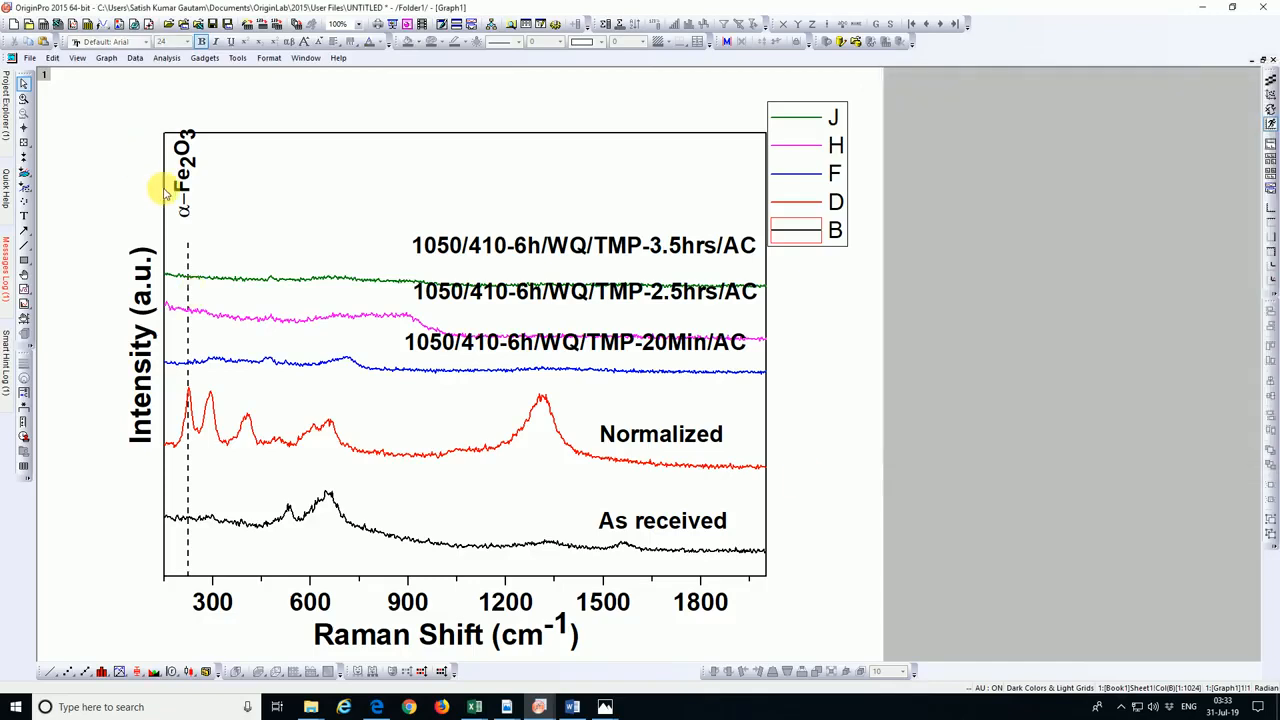
Move the α-Fe2O3 label down inside the frame so it sits directly above the dashed line's upper end
{"action": "left_click", "coordinate": [193, 193]}
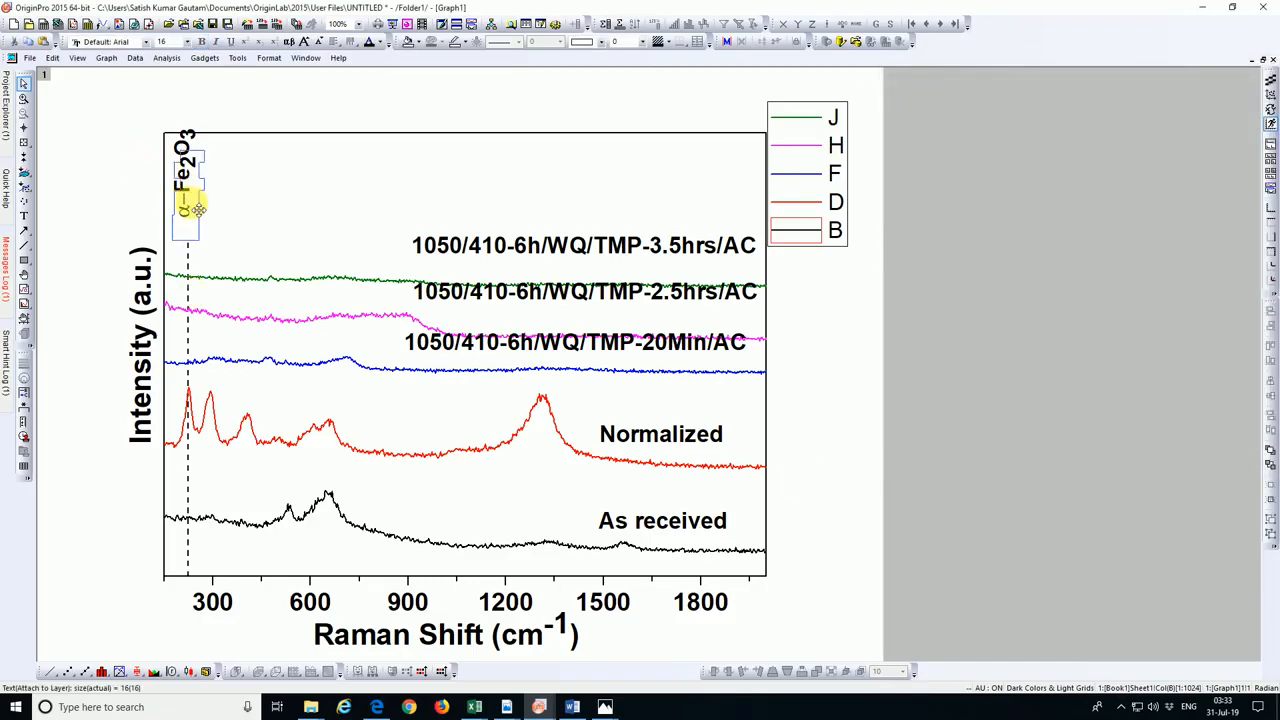
{"action": "left_click_drag", "start_coordinate": [193, 195], "coordinate": [243, 216]}
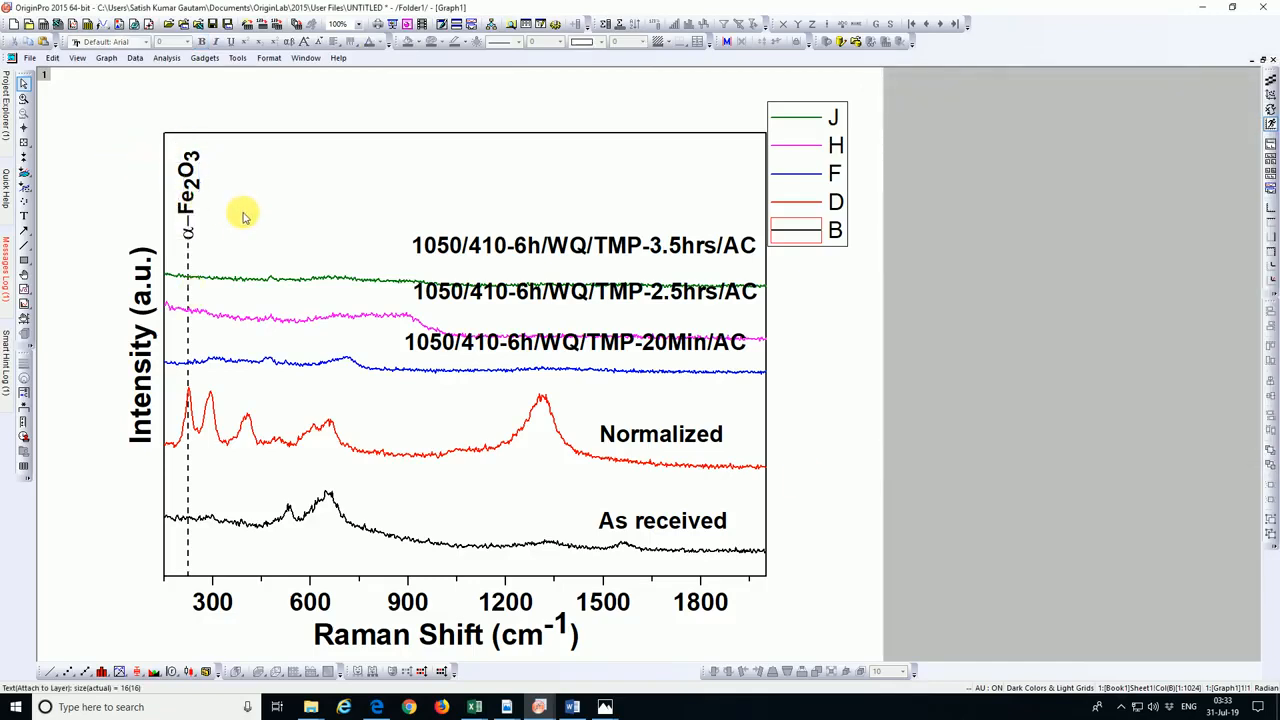
{"action": "double_click", "coordinate": [190, 207]}
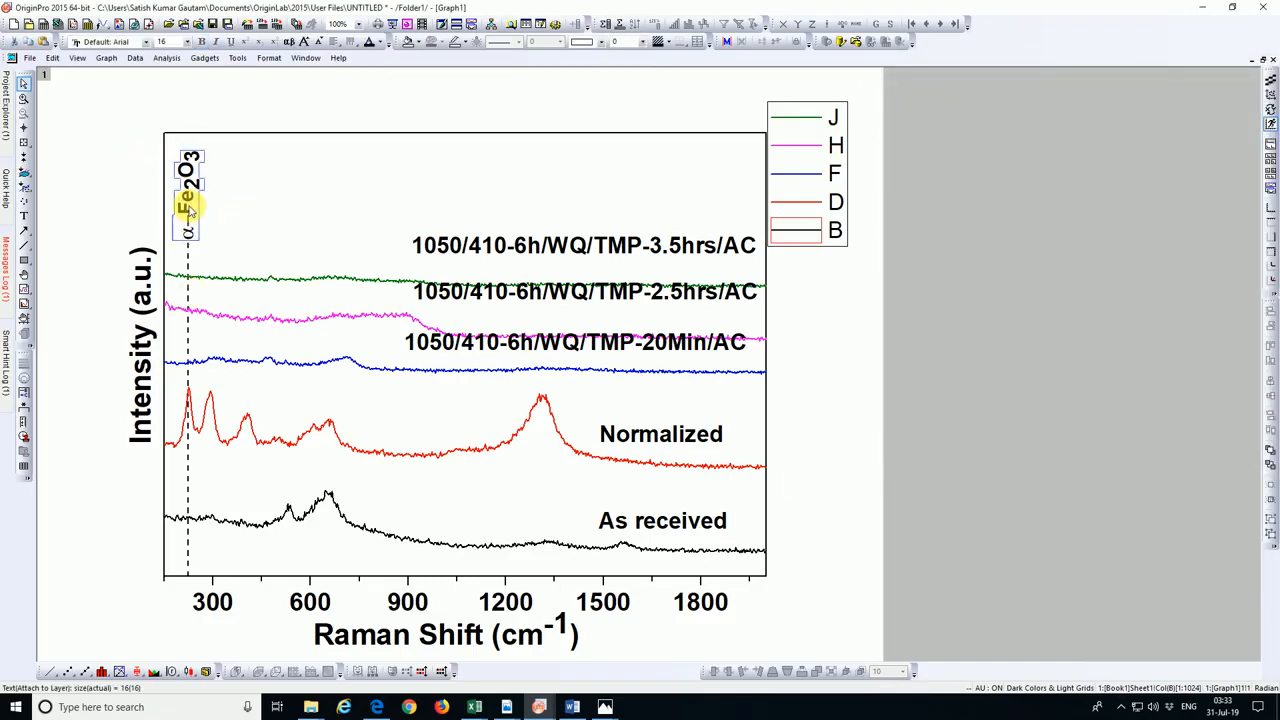
{"action": "left_click", "coordinate": [240, 210]}
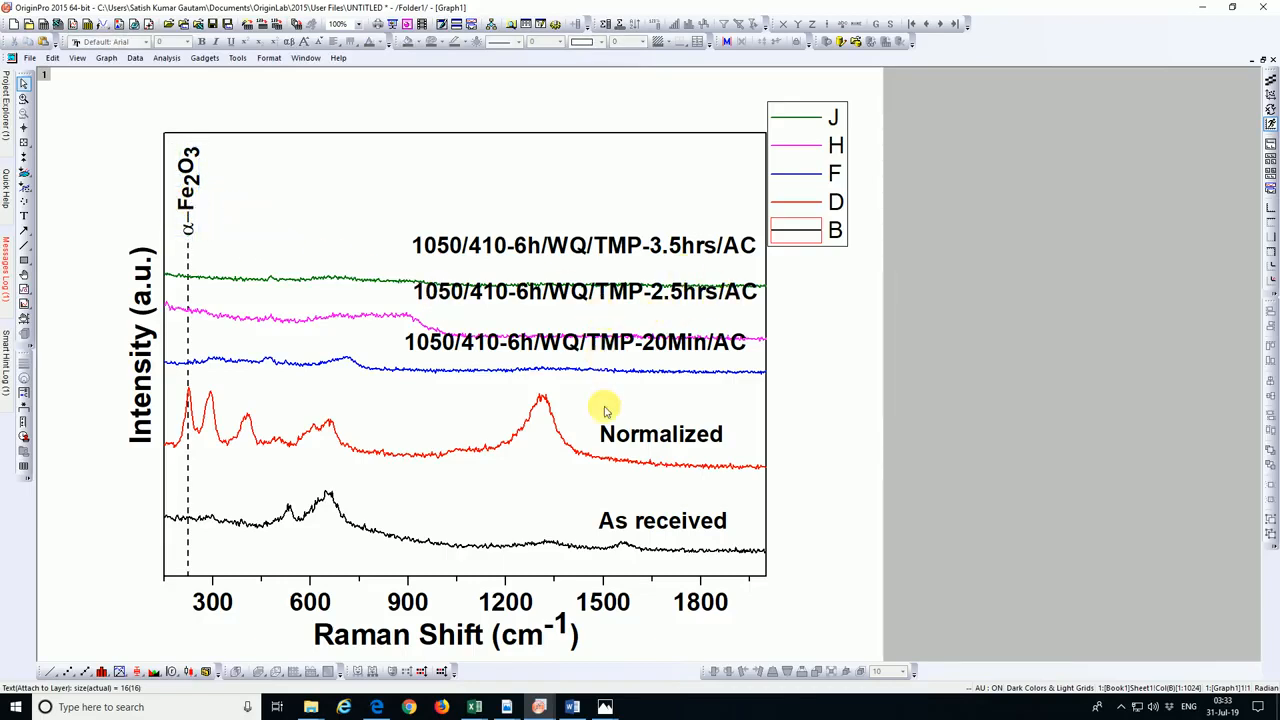
Move the As received and Normalized labels slightly down so each sits just above its curve
{"action": "left_click_drag", "start_coordinate": [668, 534], "coordinate": [670, 538]}
{"action": "left_click", "coordinate": [665, 448]}
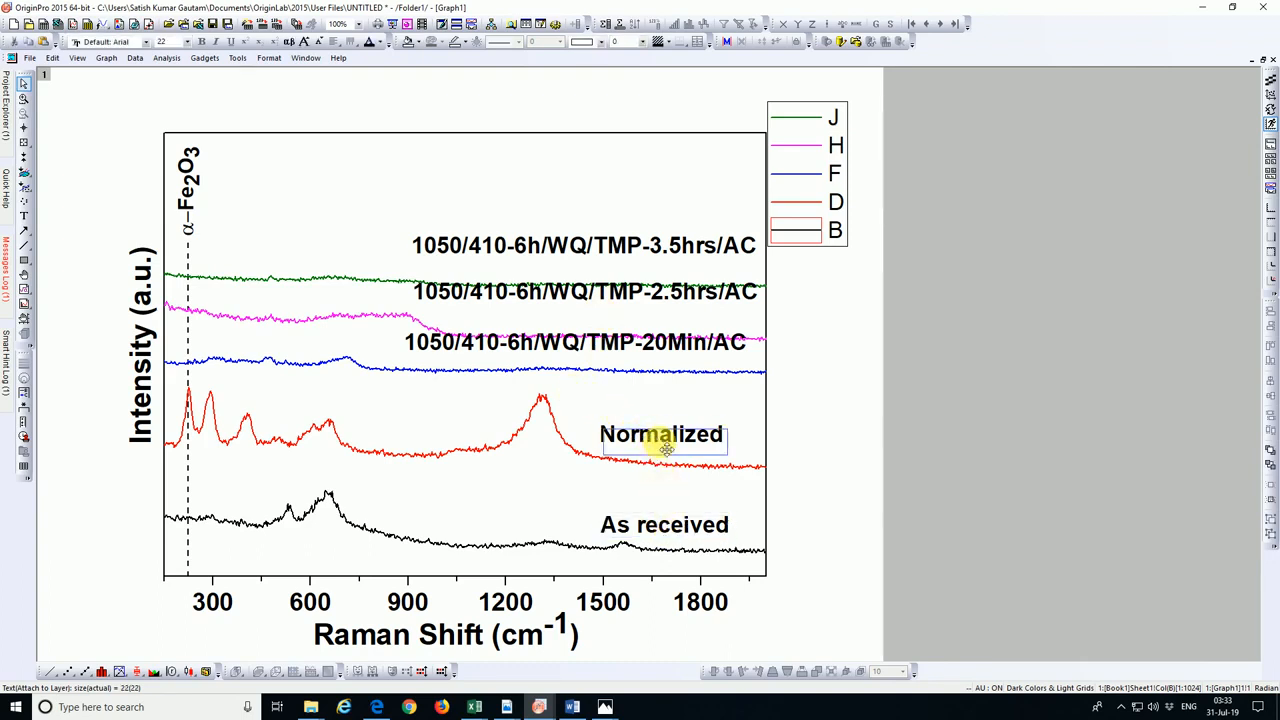
{"action": "left_click_drag", "start_coordinate": [665, 448], "coordinate": [669, 456]}
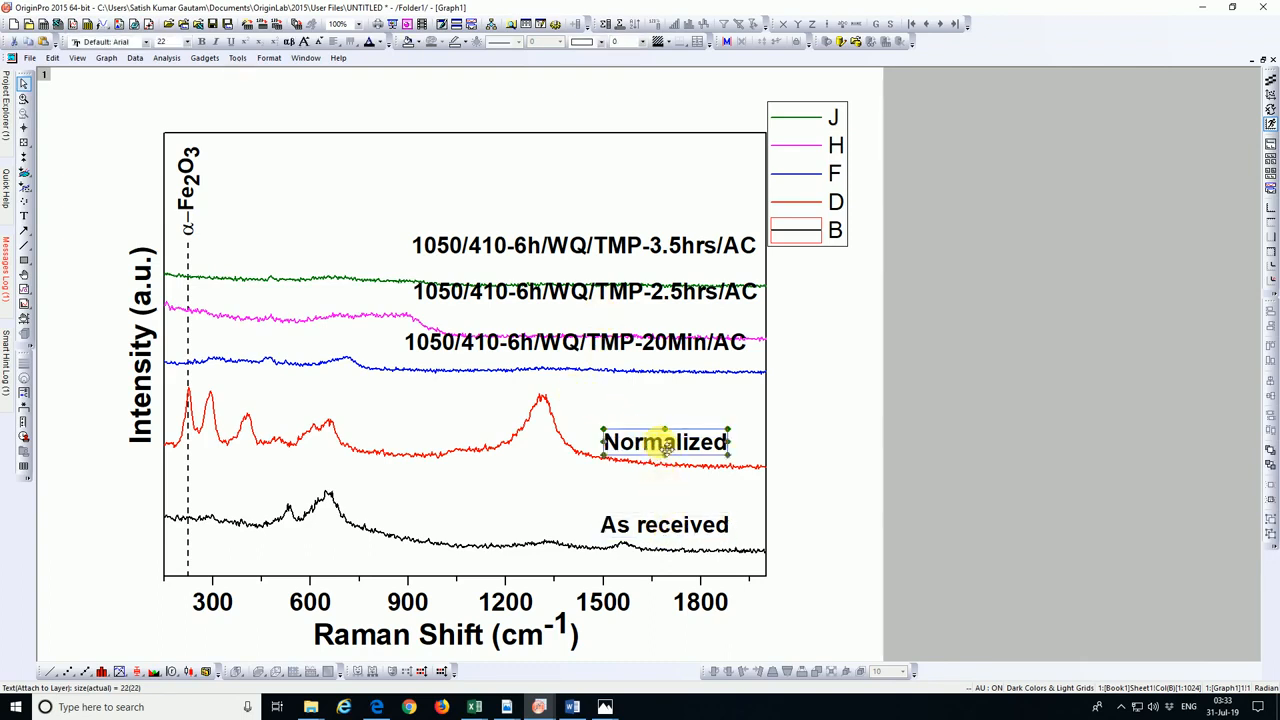
Lower the three 1050/410-6h/WQ/TMP labels (20Min, 2.5hrs and 3.5hrs) so each sits directly above its own curve
{"action": "left_click", "coordinate": [540, 345]}
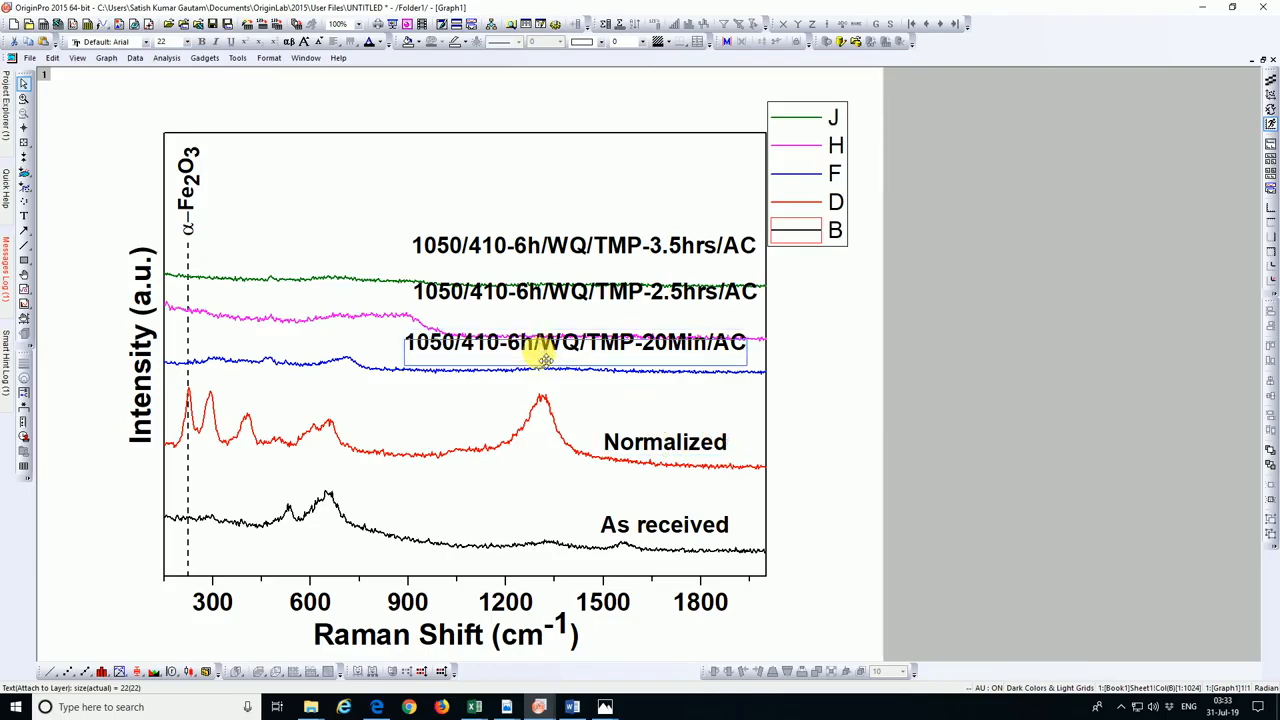
{"action": "left_click_drag", "start_coordinate": [545, 358], "coordinate": [545, 368]}
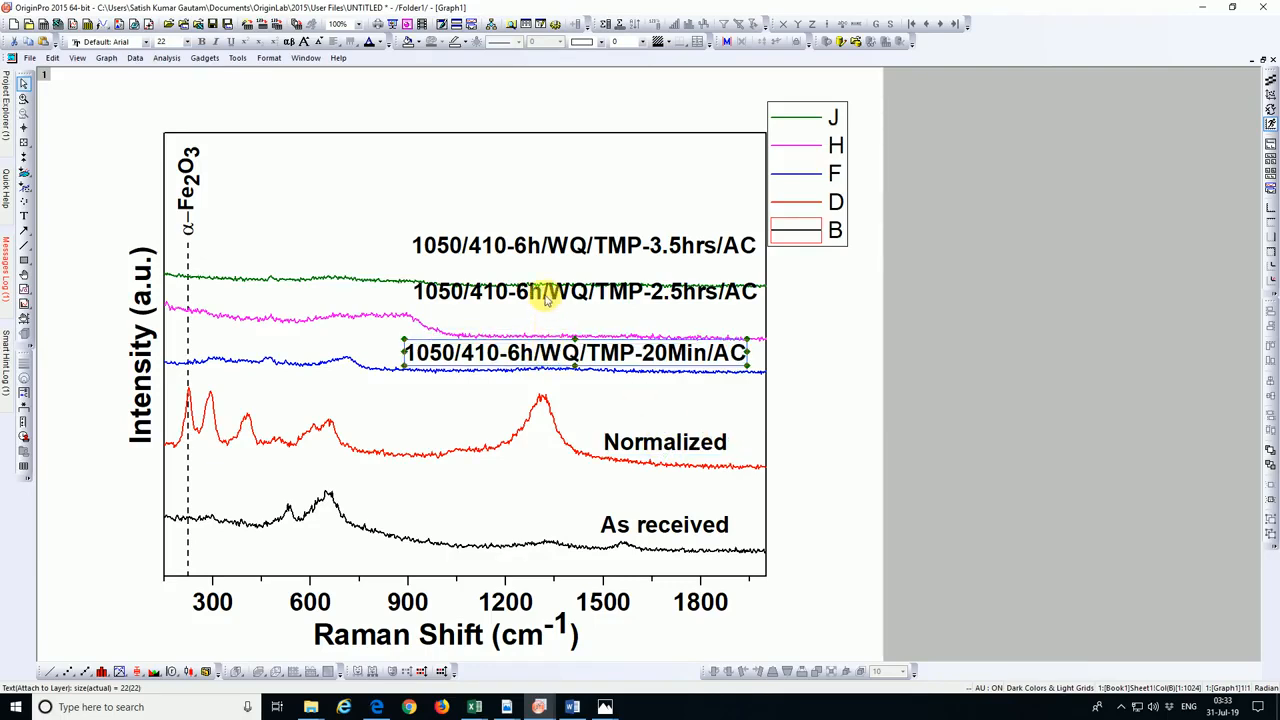
{"action": "mouse_move", "coordinate": [545, 300]}
{"action": "left_mouse_down"}
{"action": "mouse_move", "coordinate": [562, 330]}
{"action": "mouse_move", "coordinate": [558, 318]}
{"action": "left_mouse_up"}
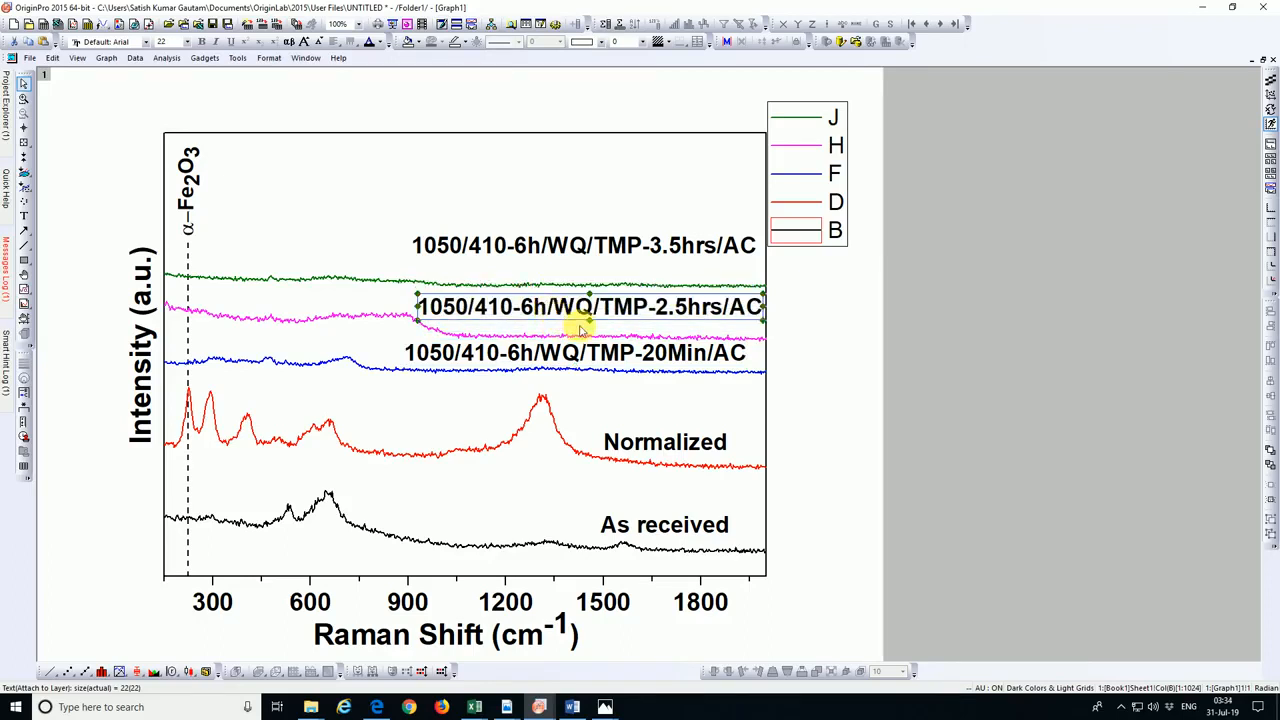
{"action": "left_click", "coordinate": [560, 258]}
{"action": "left_click_drag", "start_coordinate": [561, 265], "coordinate": [558, 283]}
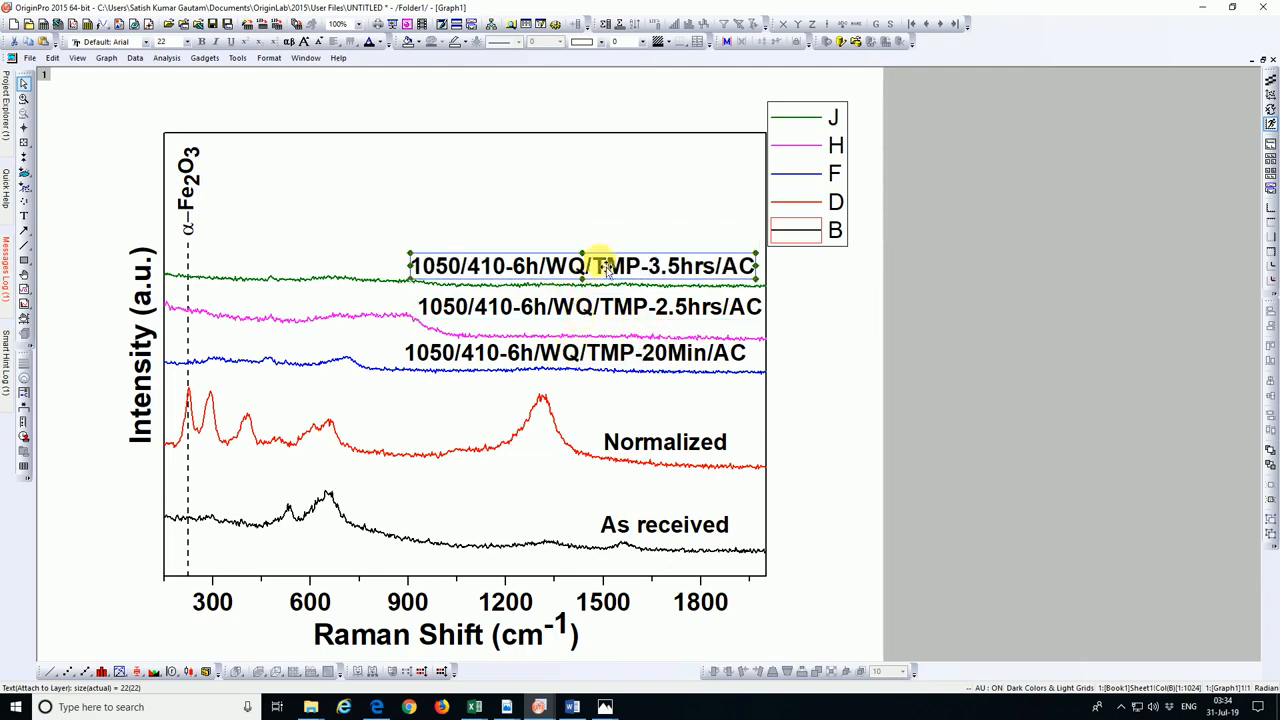
{"action": "left_click", "coordinate": [852, 318]}
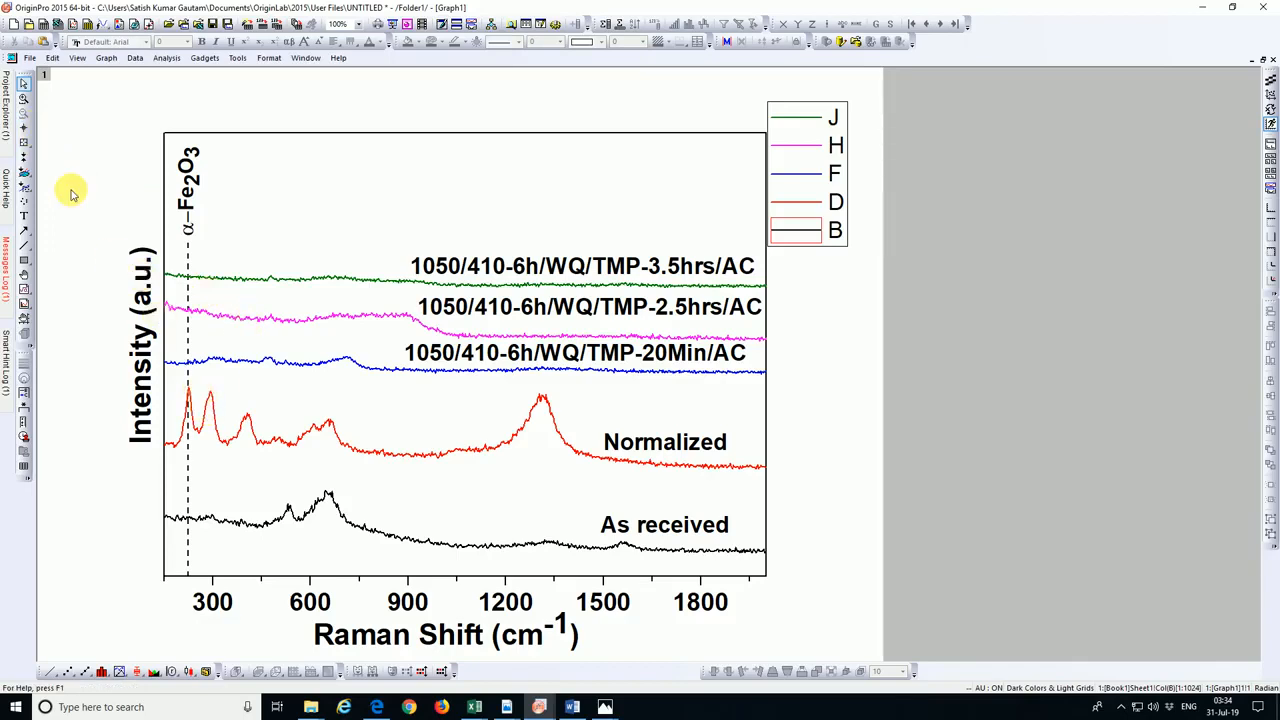
Read the coordinates of the Normalized curve's second peak with the screen reader, then put the reader away
{"action": "left_click", "coordinate": [25, 130]}
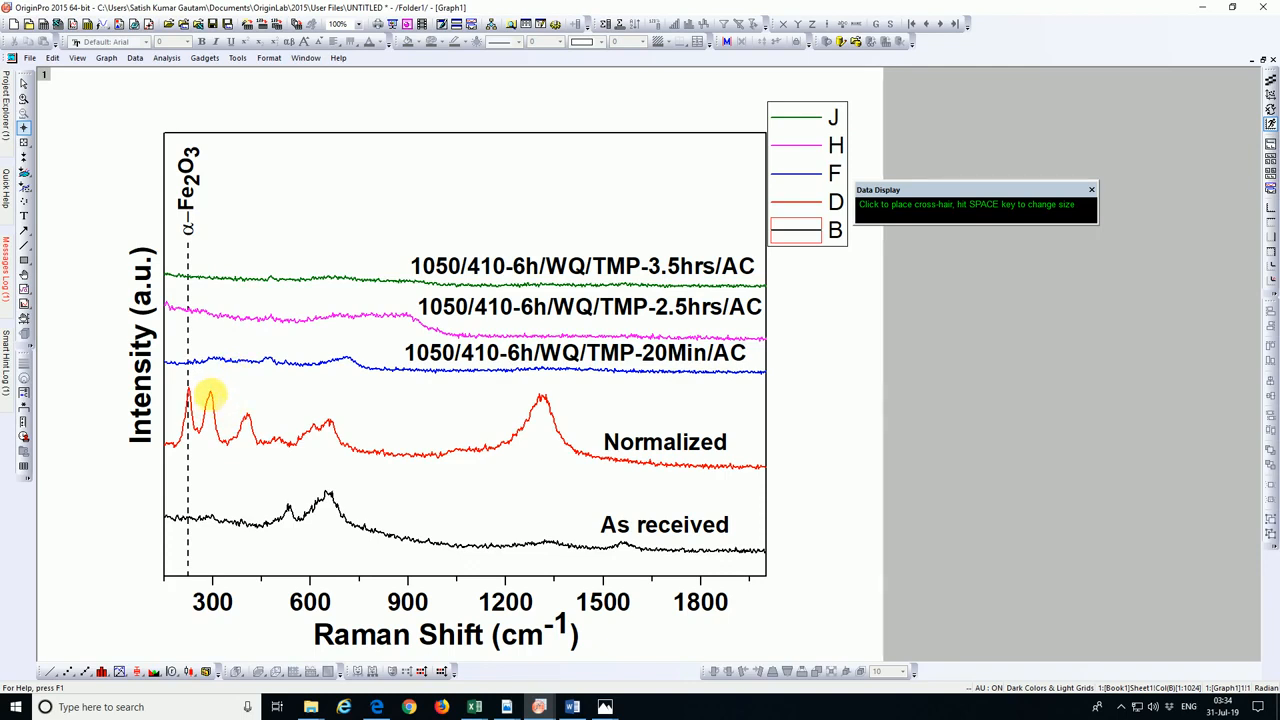
{"action": "left_click", "coordinate": [211, 395]}
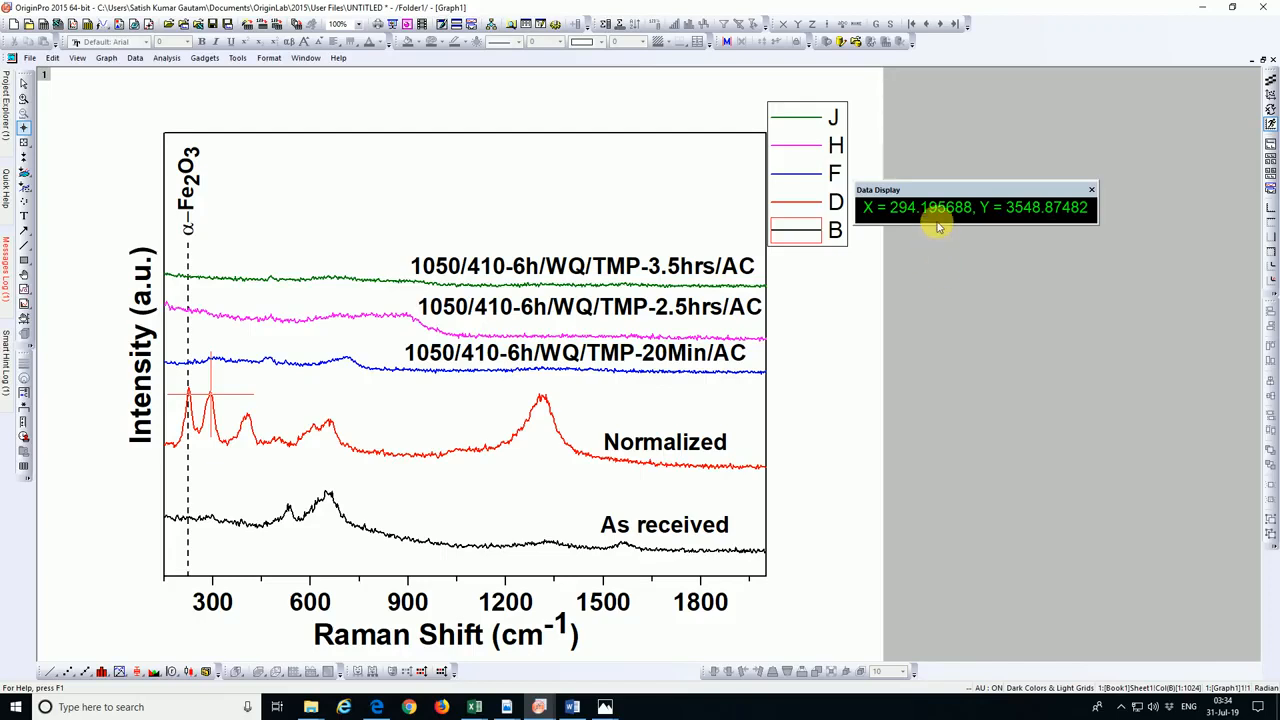
{"action": "right_click", "coordinate": [1010, 352]}
{"action": "left_click", "coordinate": [969, 320]}
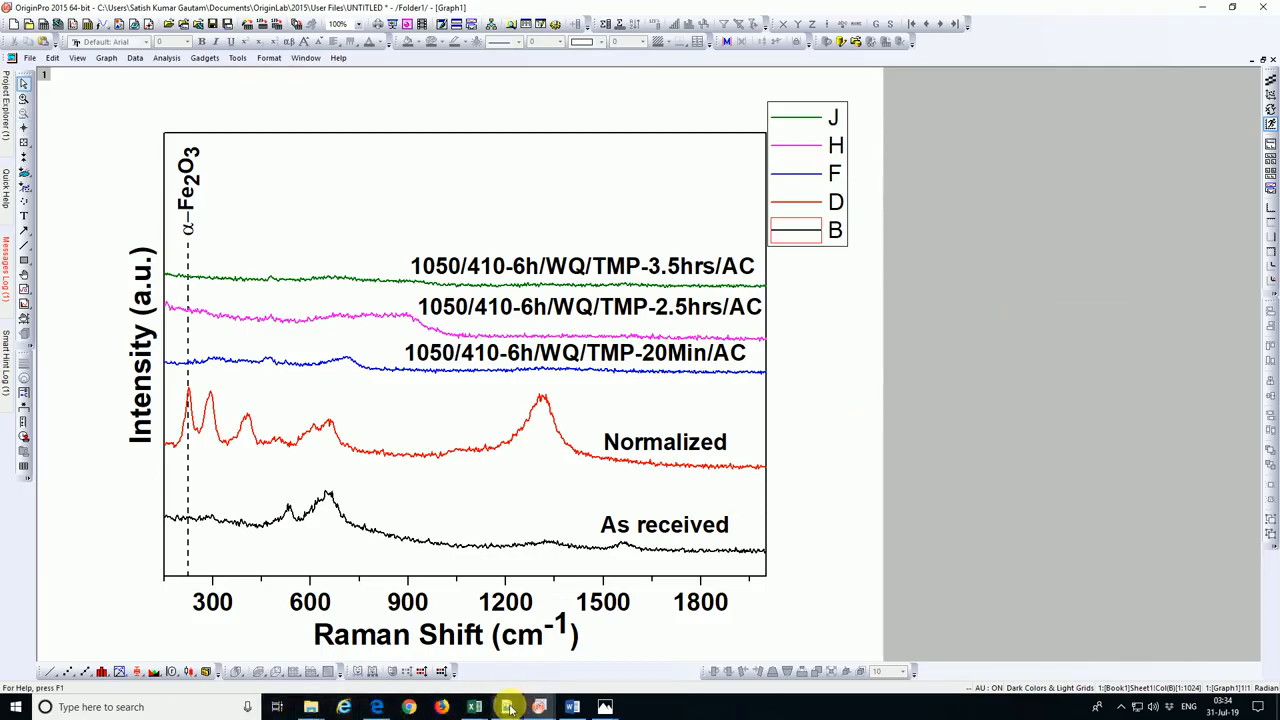
Switch to the PDF in Adobe Reader, mark wavenumber 292 in the α-Fe2O3 row of the oxides table, and return to the OriginPro graph
{"action": "mouse_move", "coordinate": [506, 707]}
{"action": "left_click", "coordinate": [72, 660]}
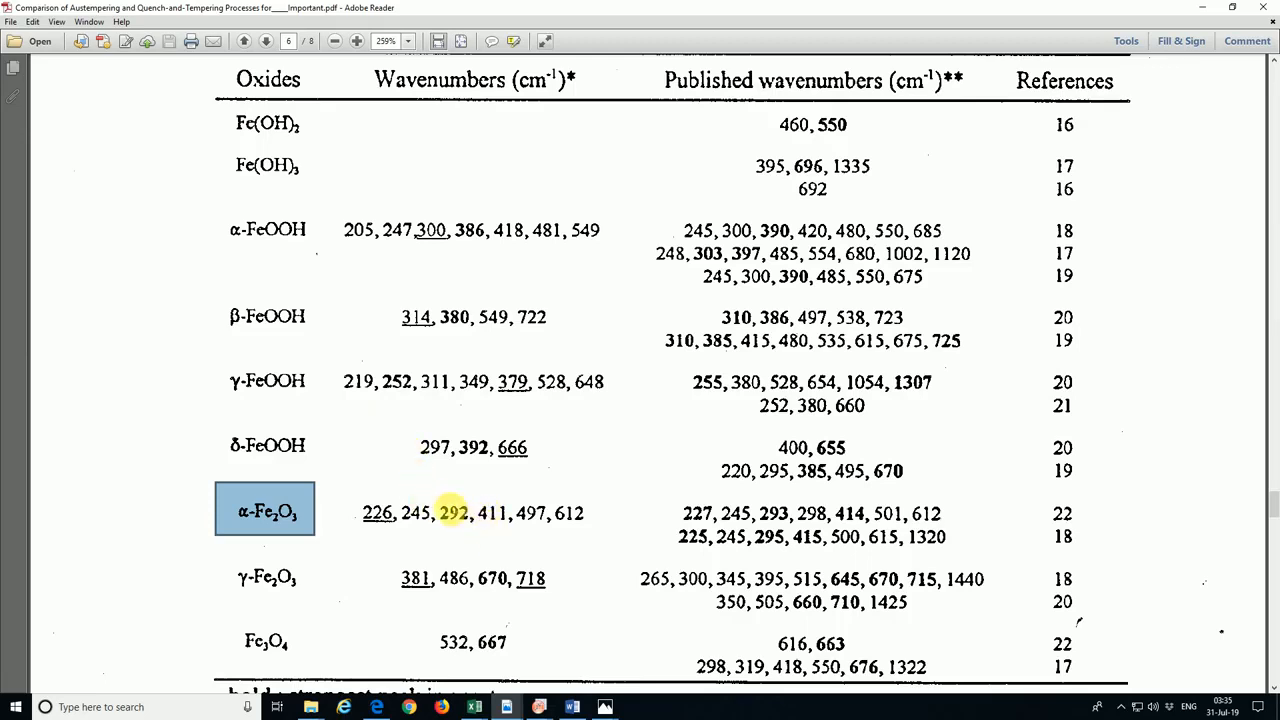
{"action": "double_click", "coordinate": [455, 514]}
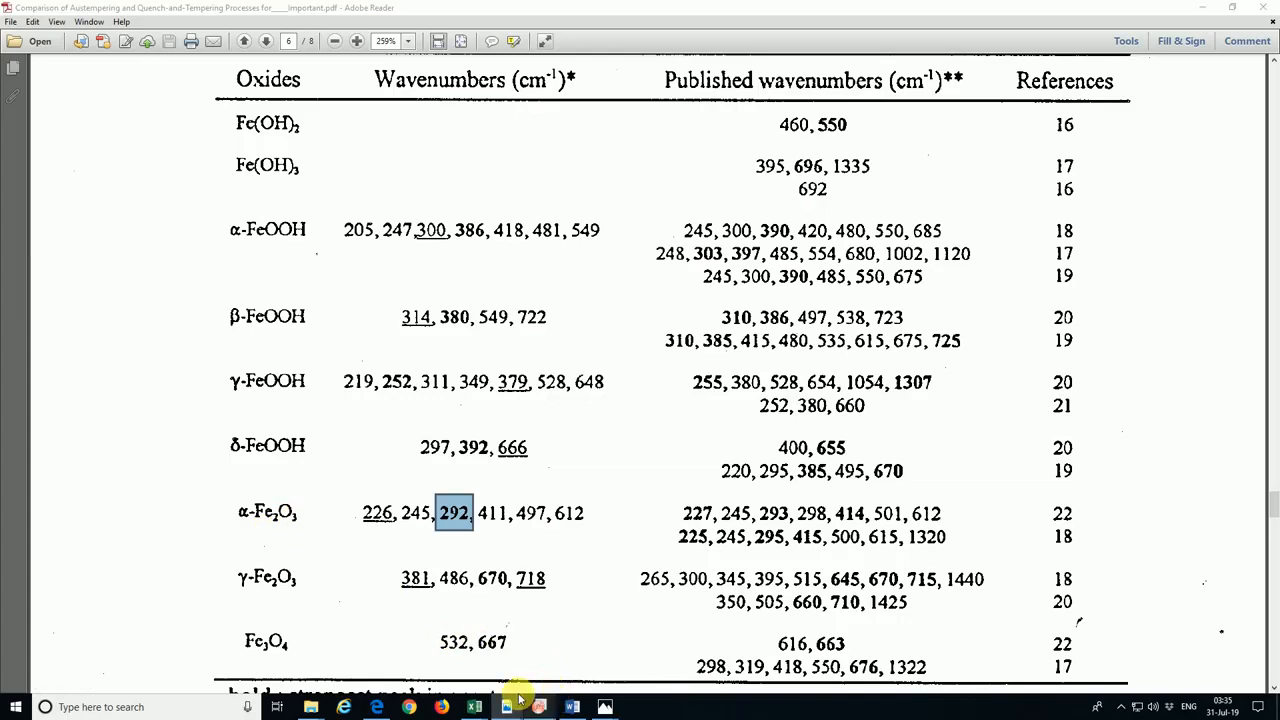
{"action": "mouse_move", "coordinate": [539, 707]}
{"action": "left_click", "coordinate": [460, 665]}
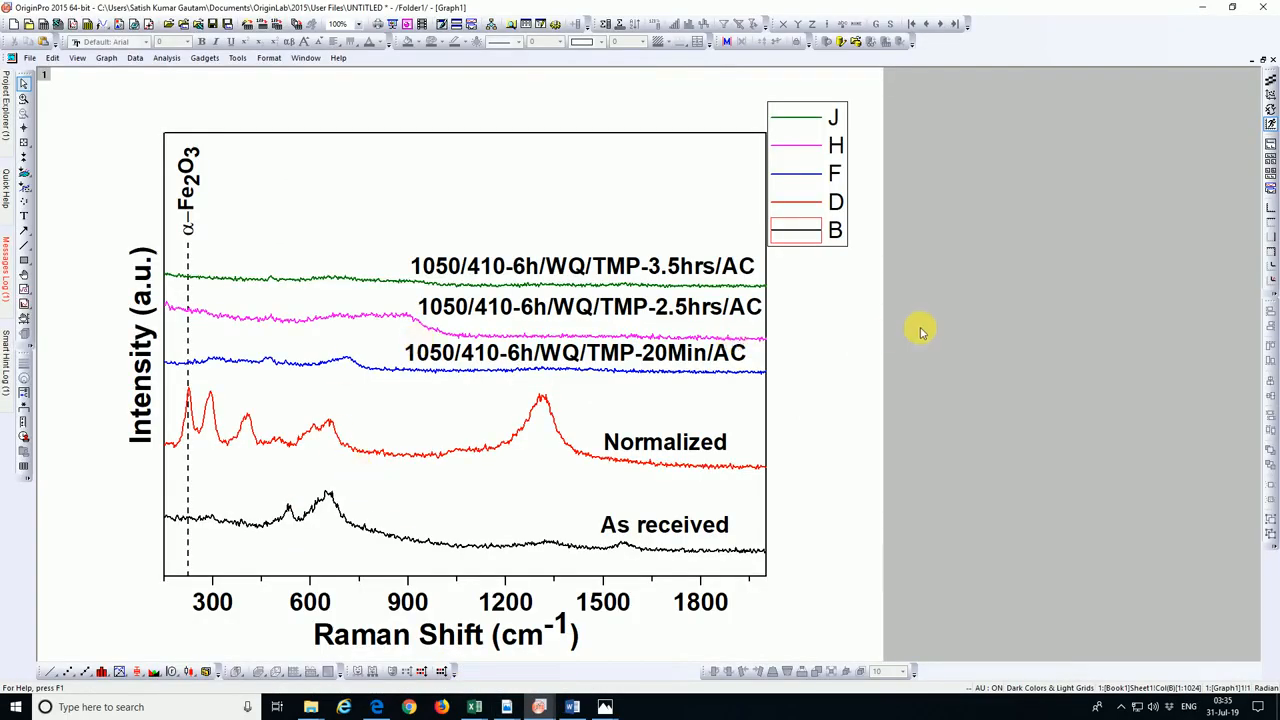
{"action": "right_click", "coordinate": [898, 262]}
{"action": "left_click", "coordinate": [913, 188]}
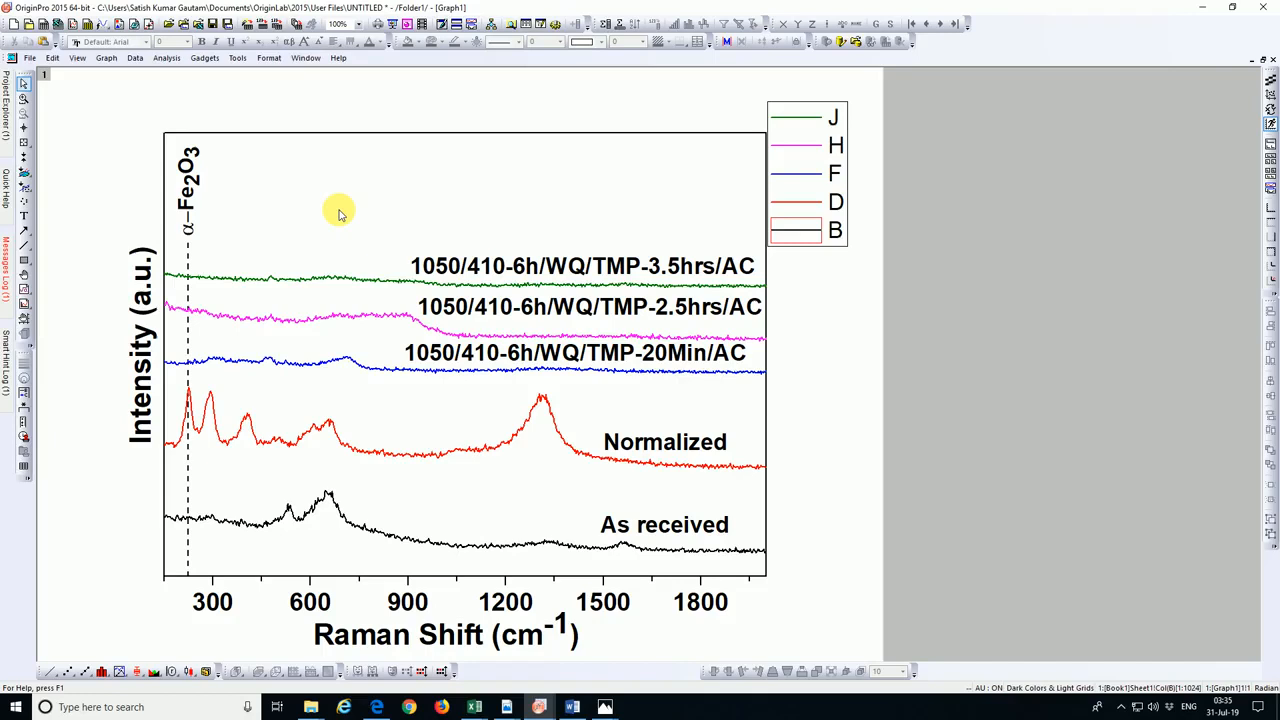
{"action": "double_click", "coordinate": [192, 202]}
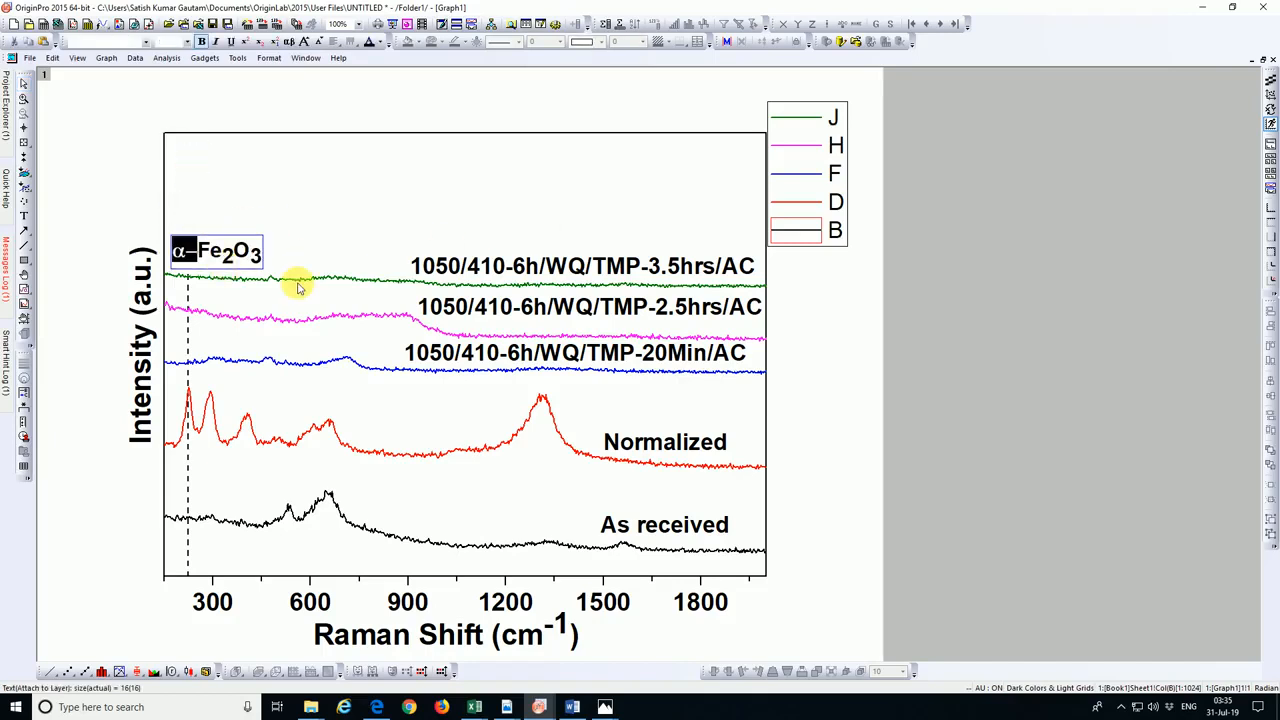
{"action": "left_click", "coordinate": [180, 254]}
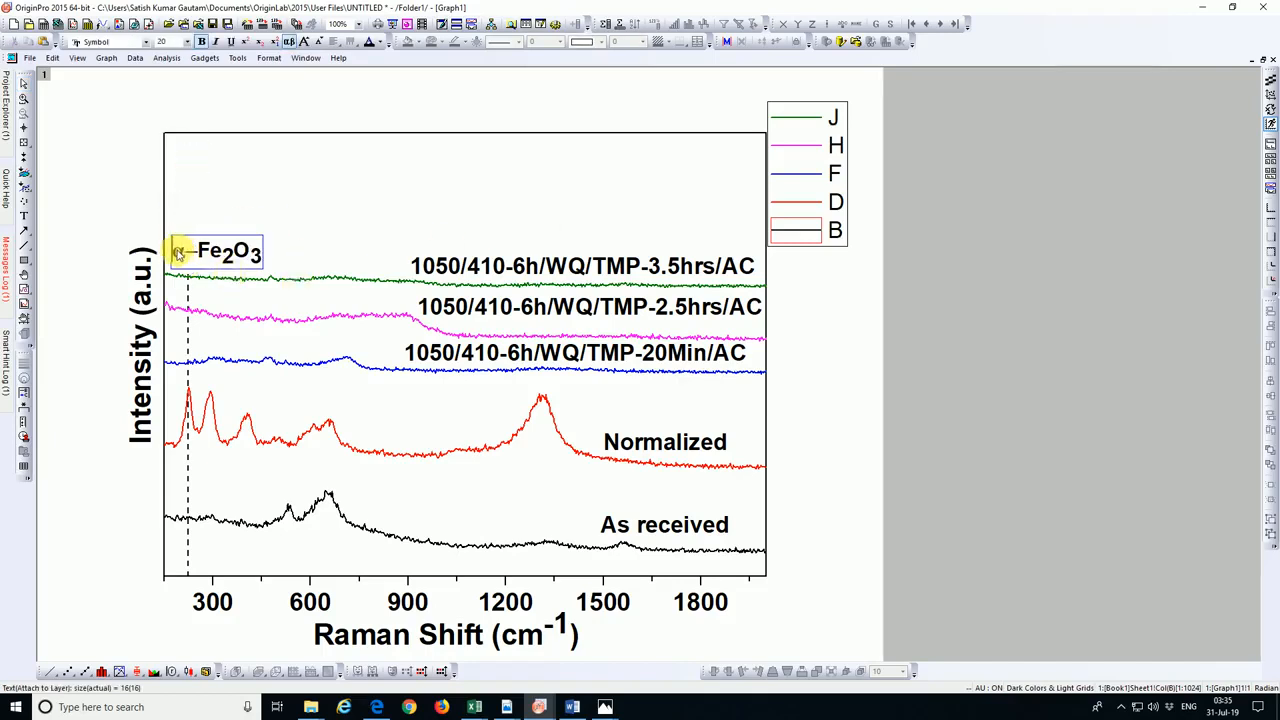
{"action": "left_click_drag", "start_coordinate": [178, 254], "coordinate": [250, 256]}
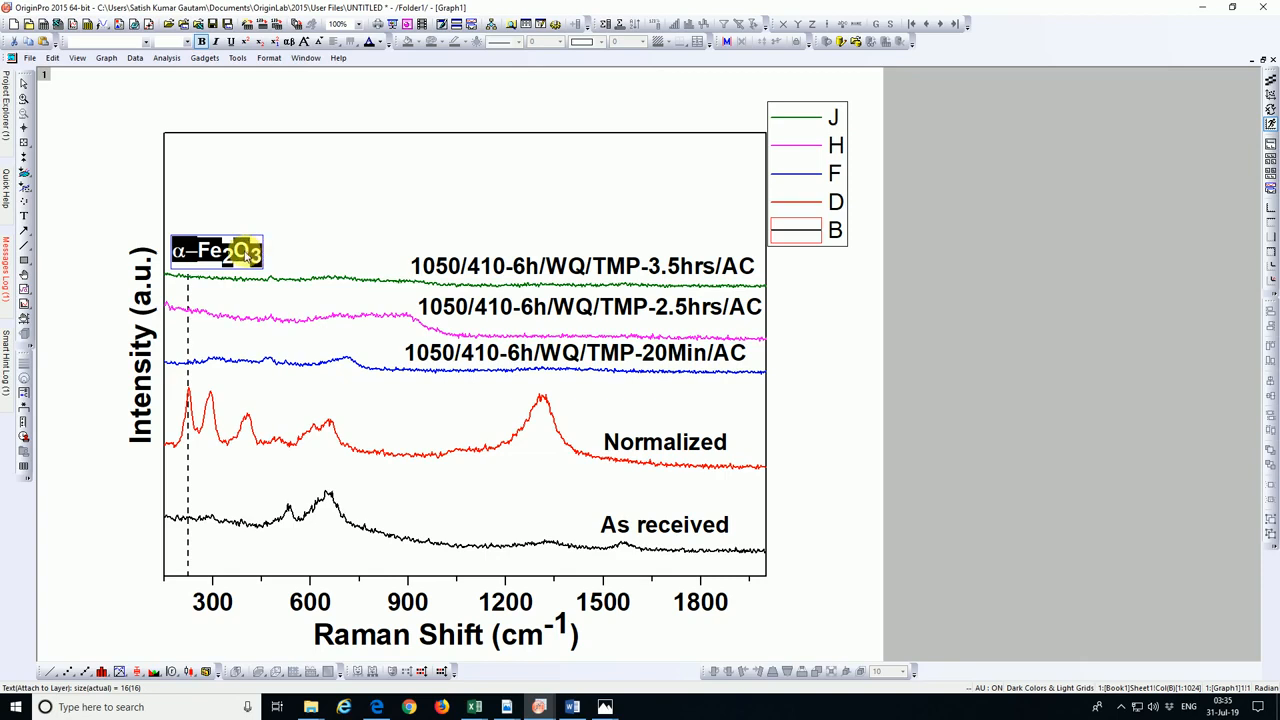
{"action": "left_click", "coordinate": [903, 236]}
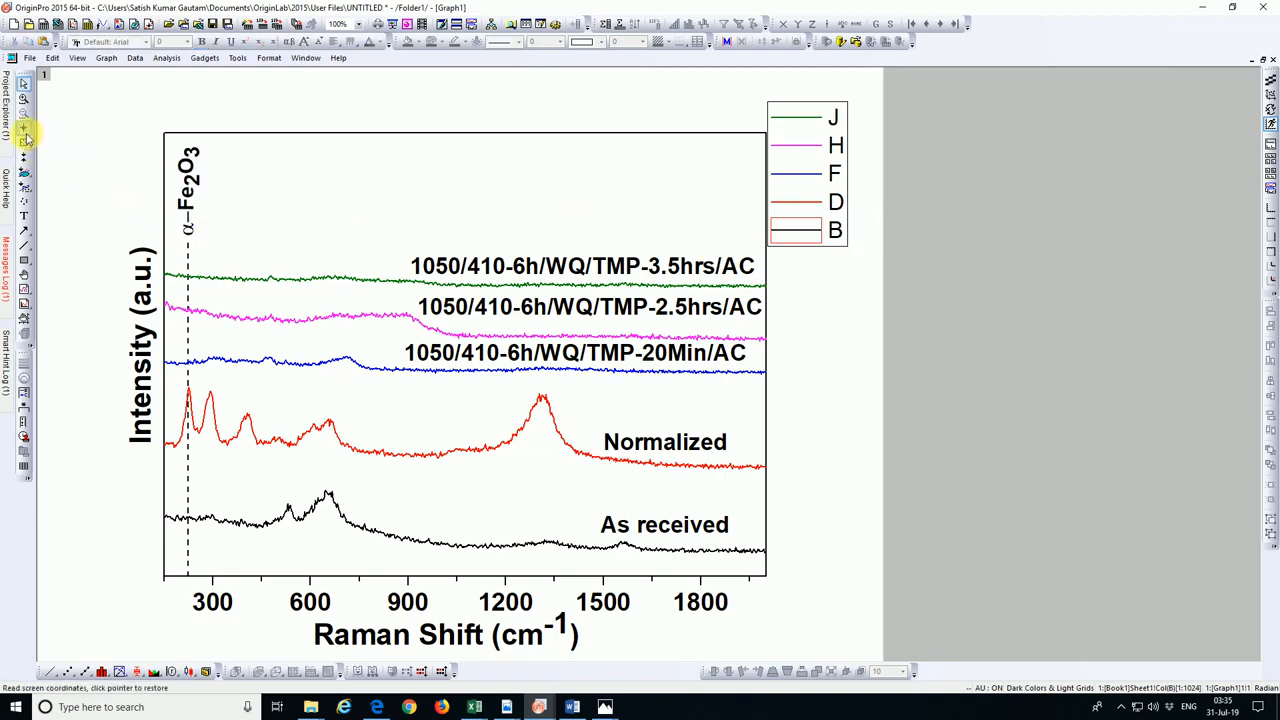
Add a vertical straight line to the graph at value 292, coloured red with the Dash style
{"action": "left_click", "coordinate": [106, 58]}
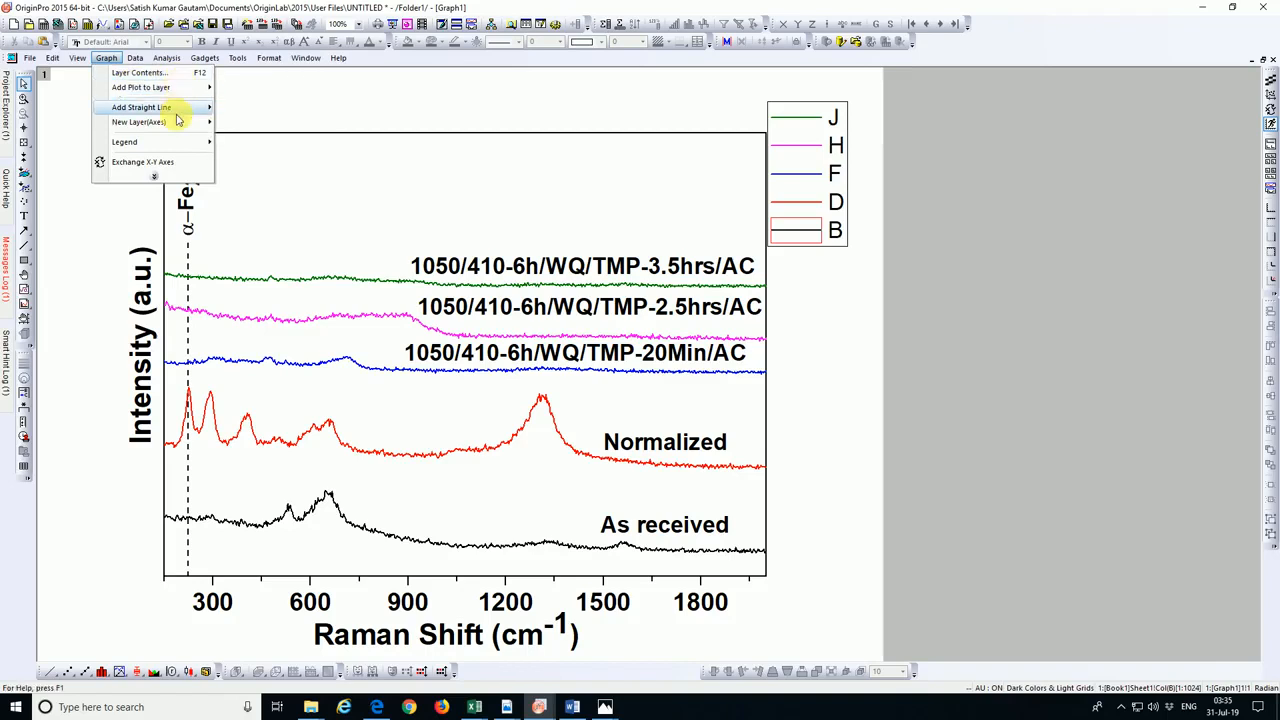
{"action": "mouse_move", "coordinate": [195, 107]}
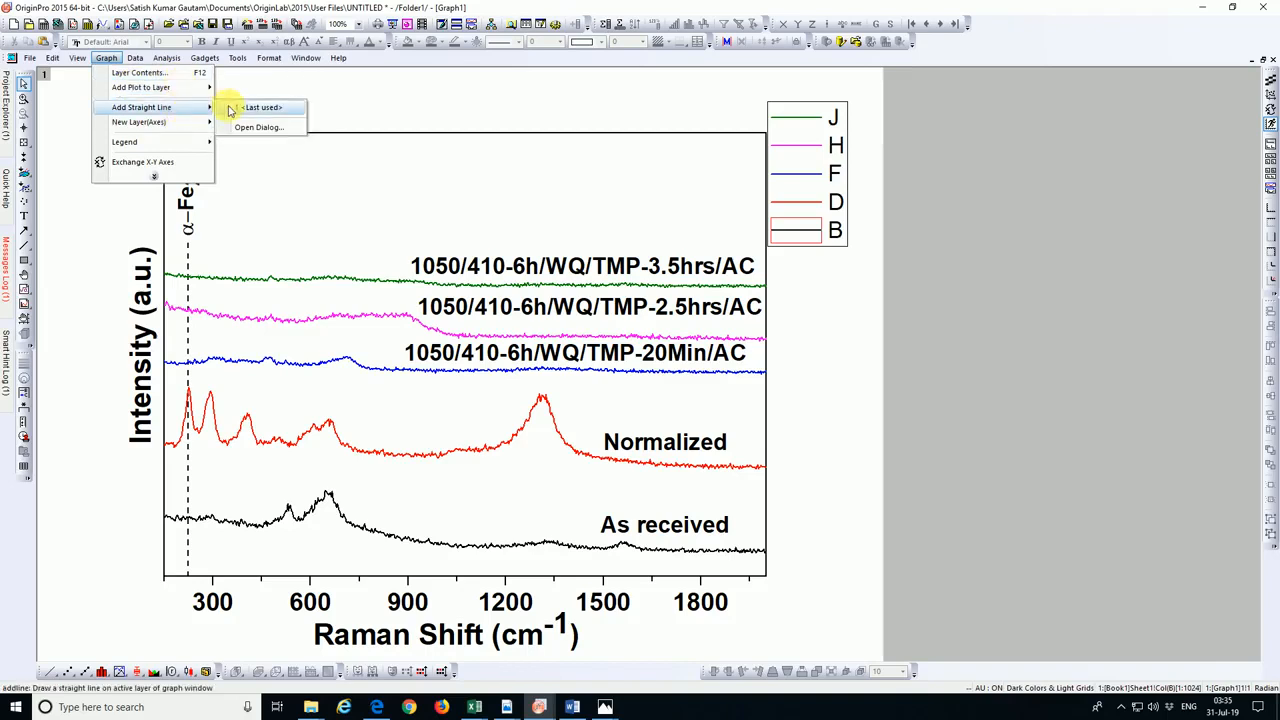
{"action": "left_click", "coordinate": [272, 130]}
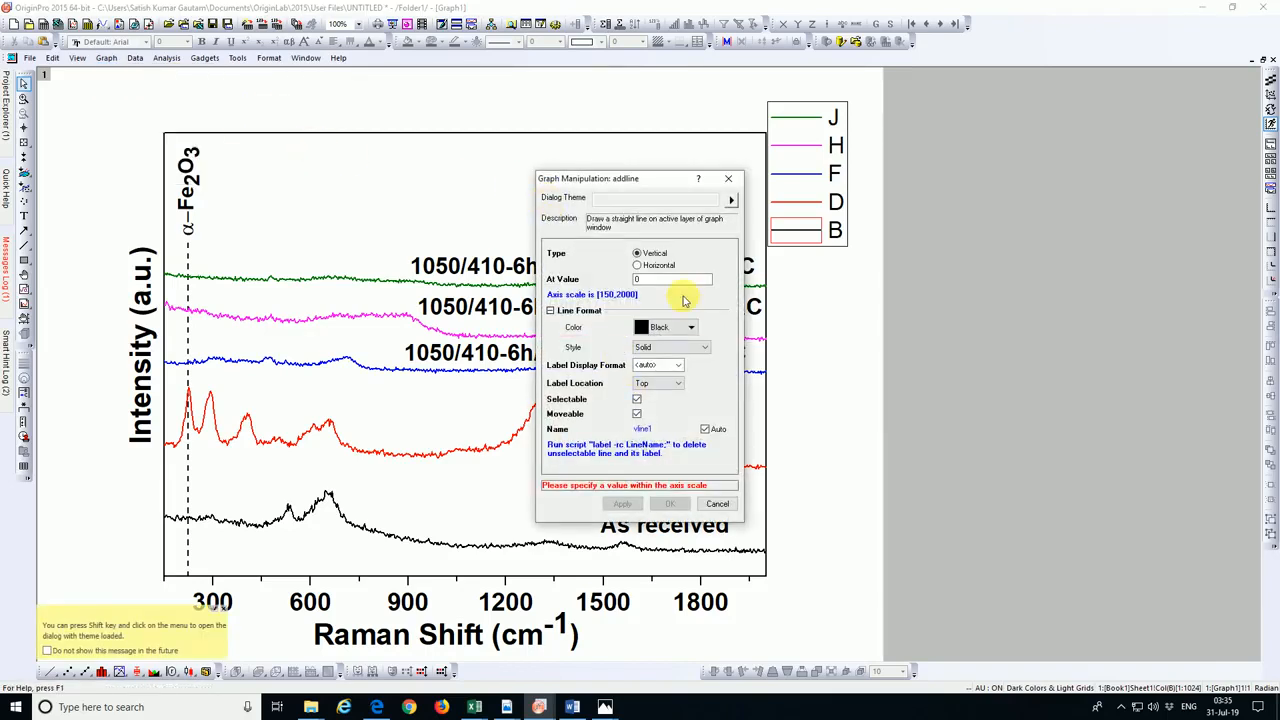
{"action": "double_click", "coordinate": [637, 280]}
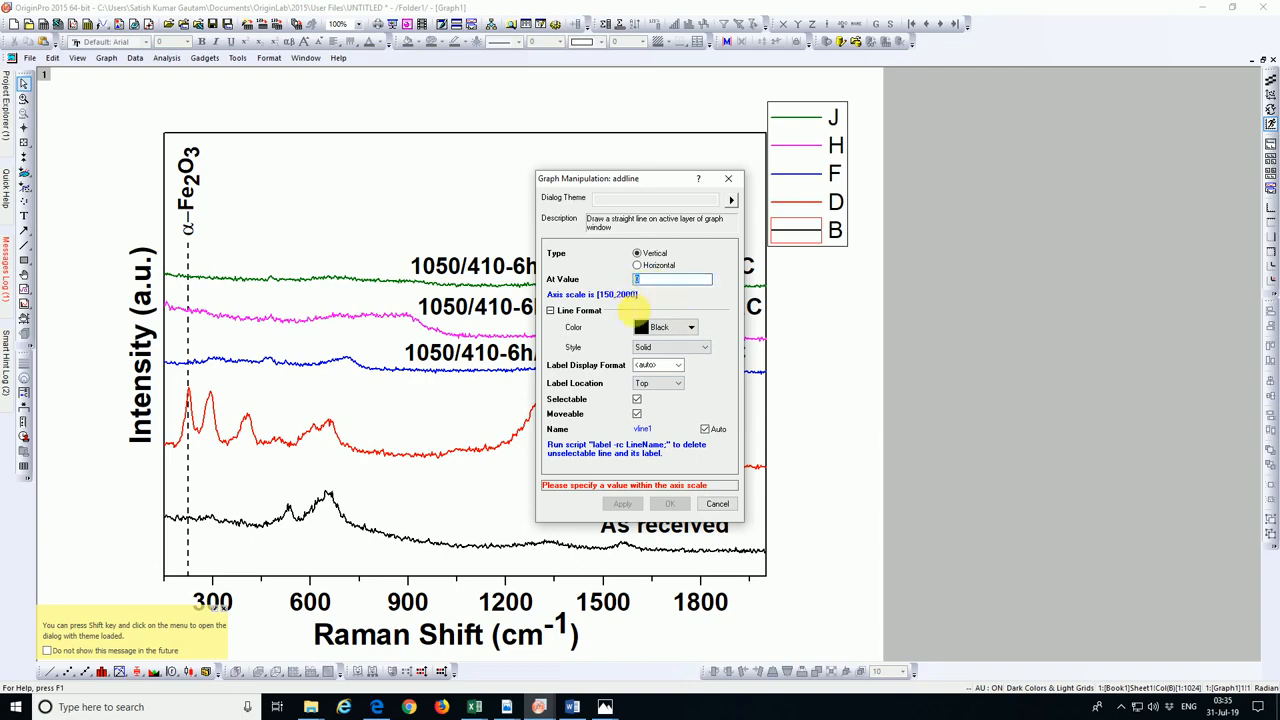
{"action": "type", "text": "292"}
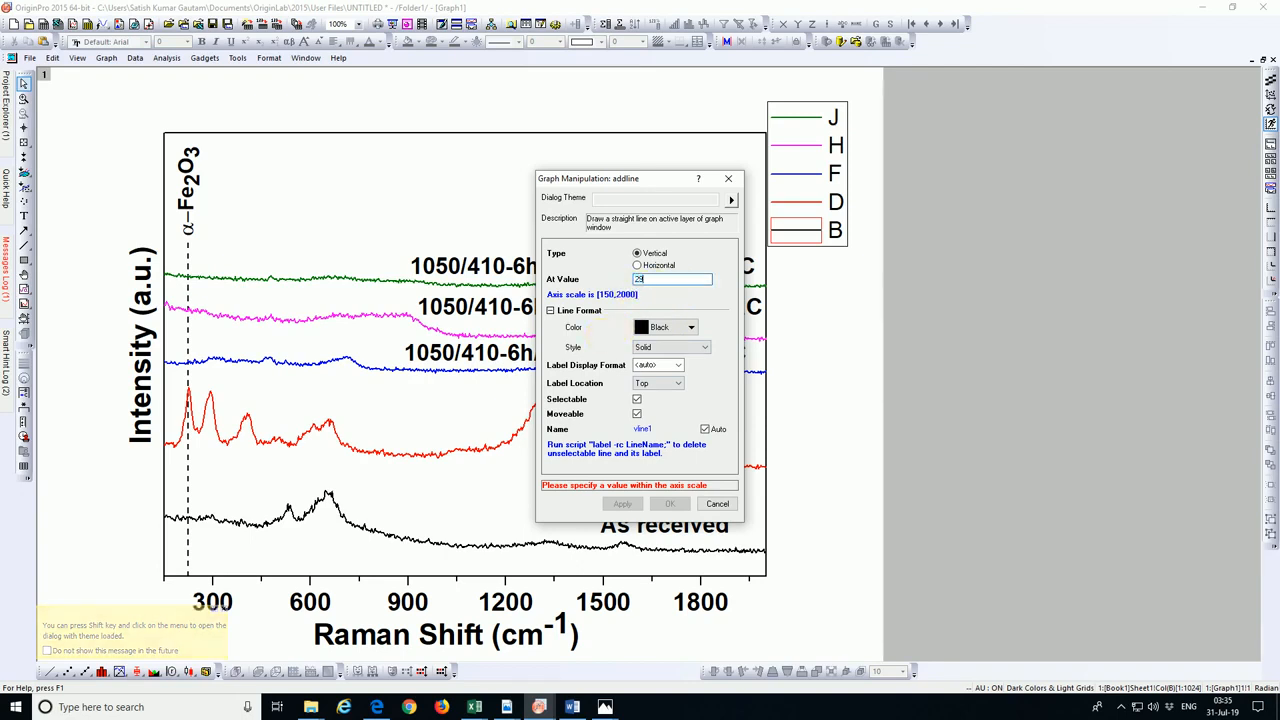
{"action": "left_click", "coordinate": [674, 329]}
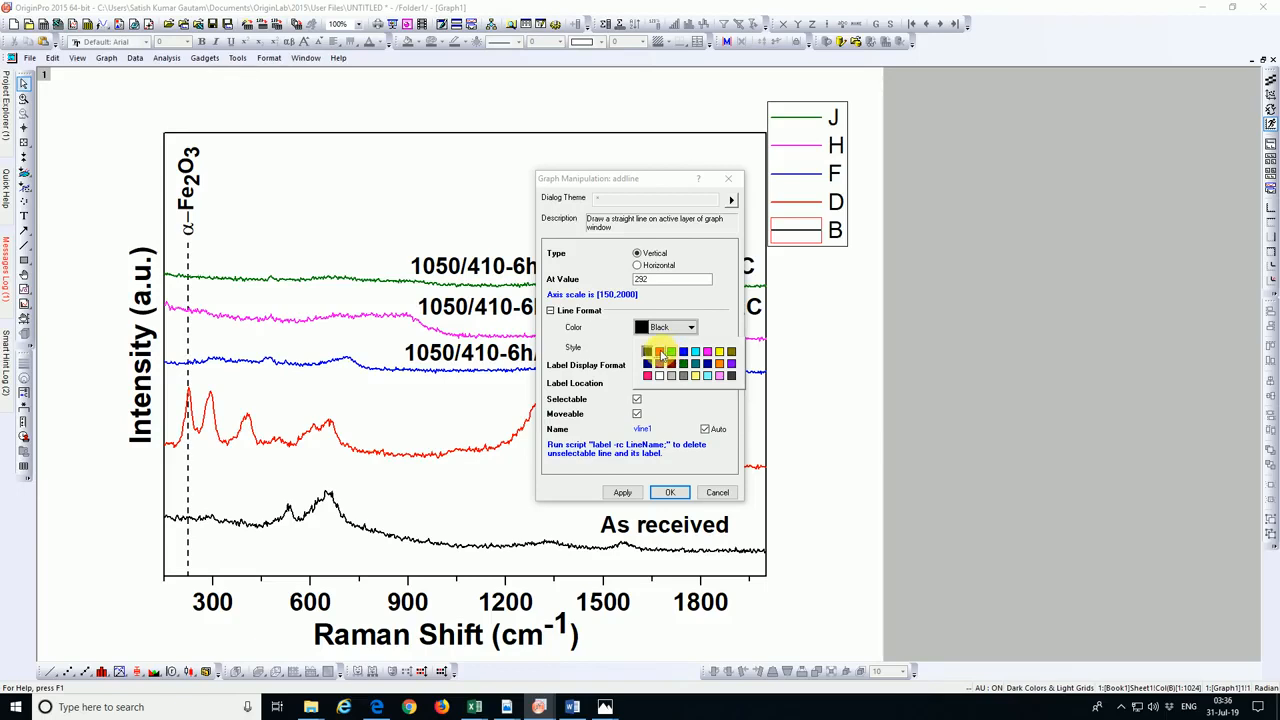
{"action": "left_click", "coordinate": [660, 352]}
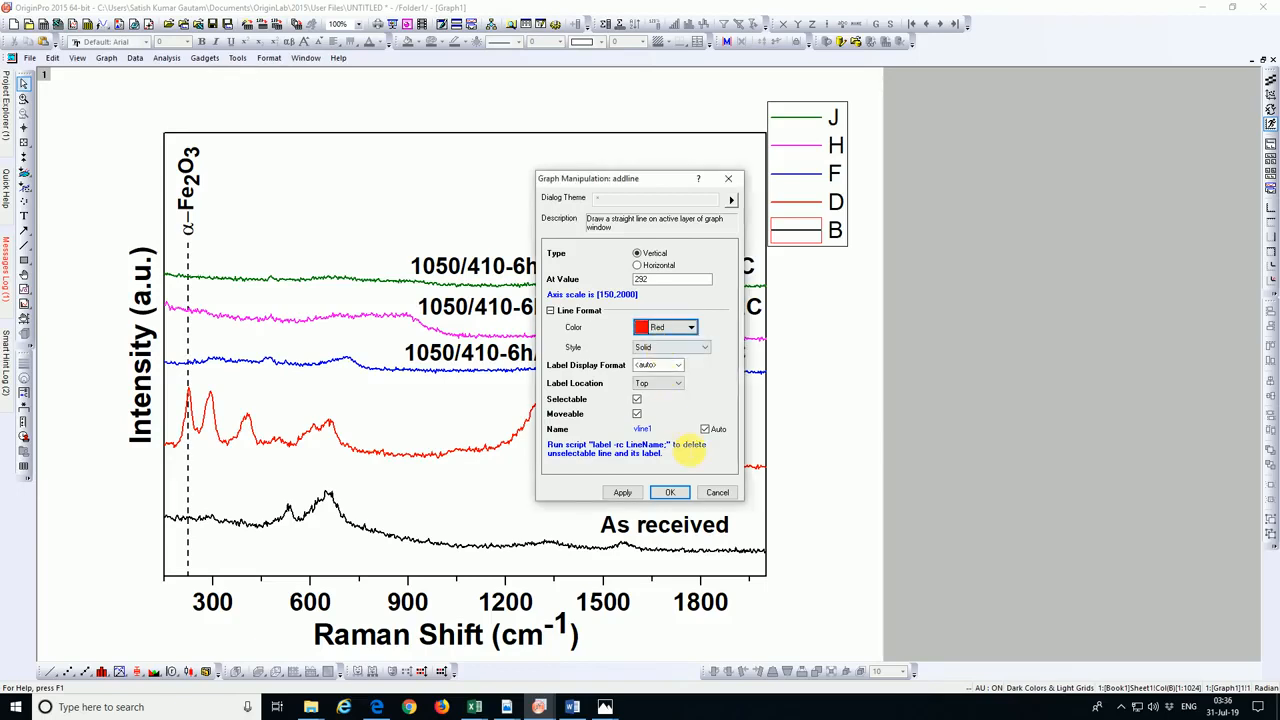
{"action": "left_click", "coordinate": [668, 348]}
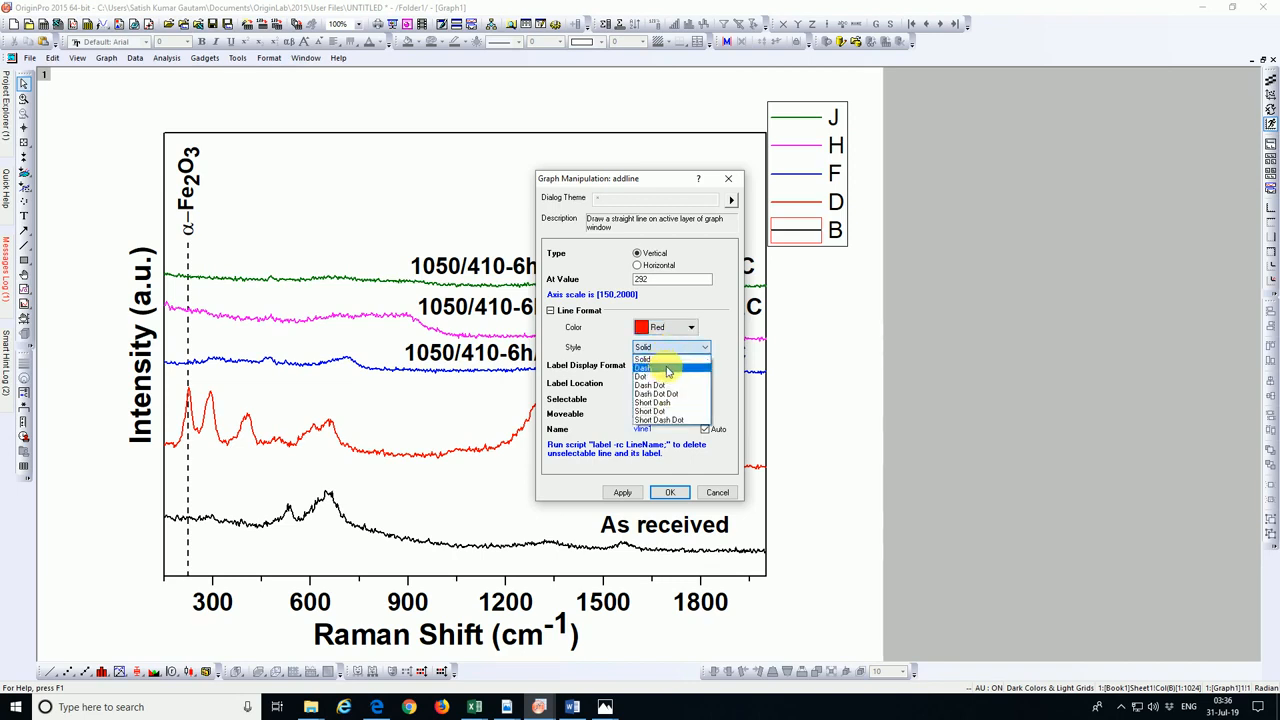
{"action": "left_click", "coordinate": [668, 370]}
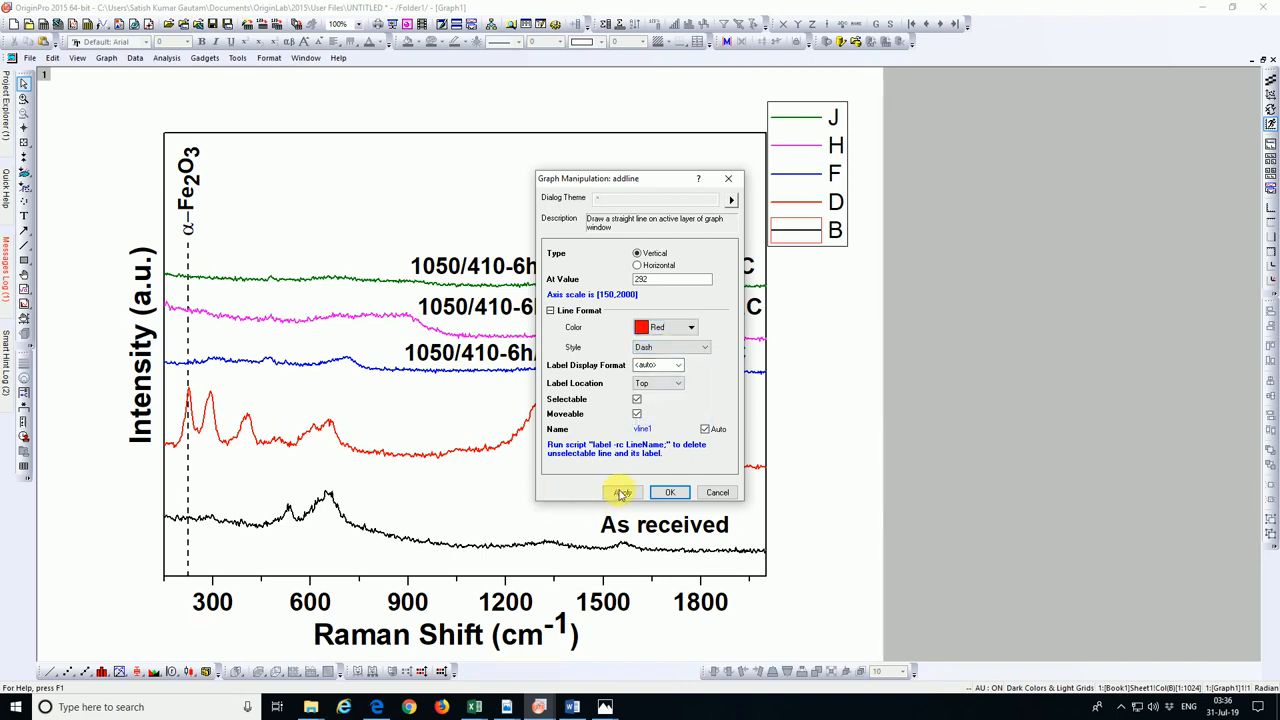
{"action": "left_click", "coordinate": [673, 493]}
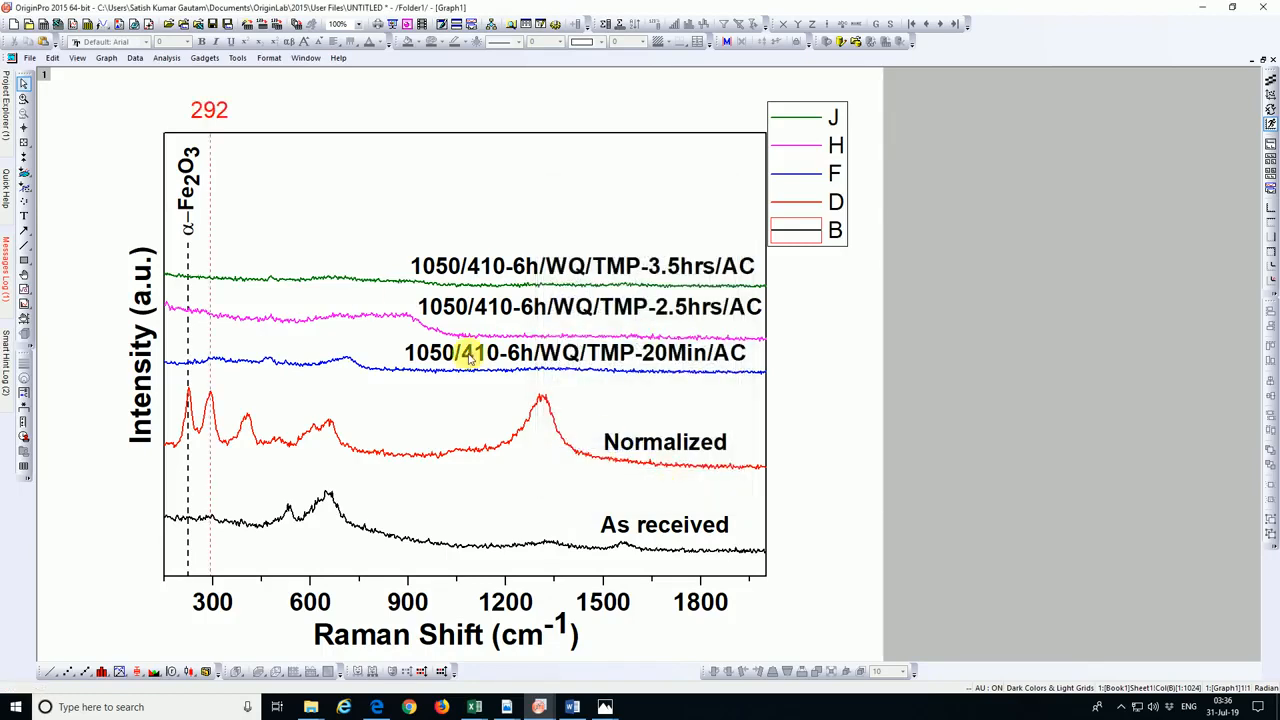
Set the red dashed 292 line's width to 1 and its stretching to None
{"action": "double_click", "coordinate": [209, 245]}
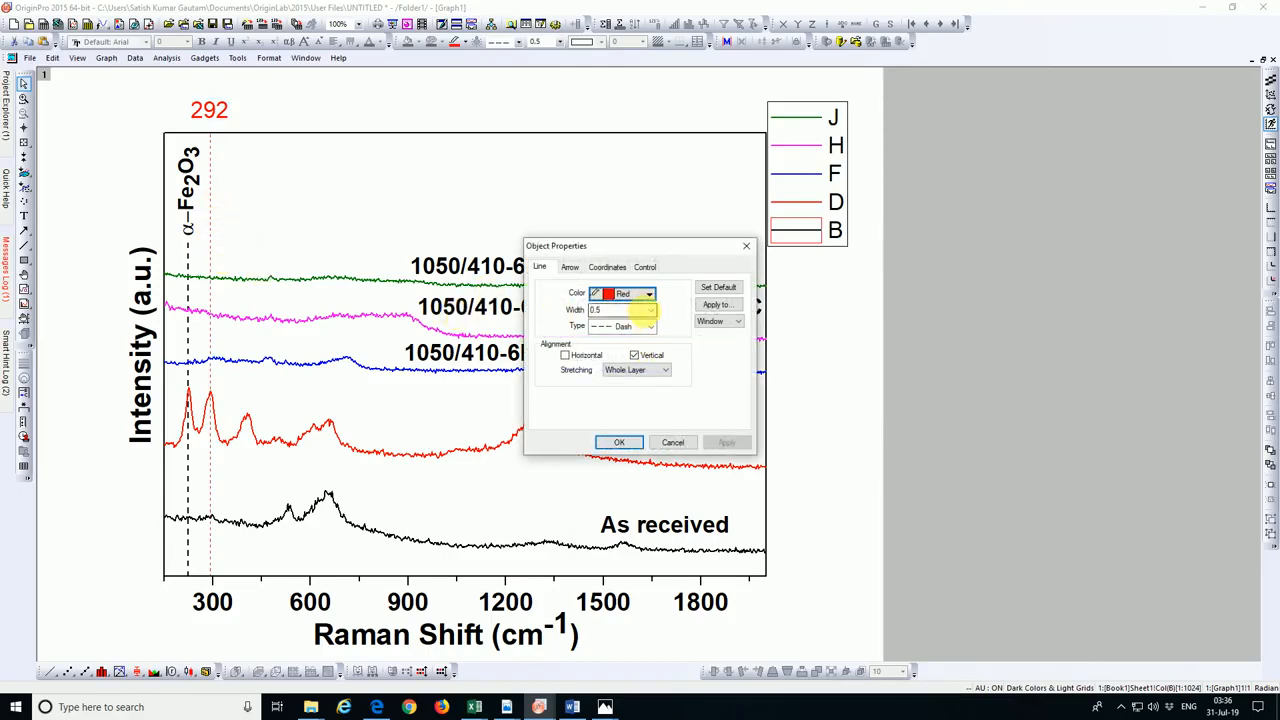
{"action": "left_click", "coordinate": [654, 314]}
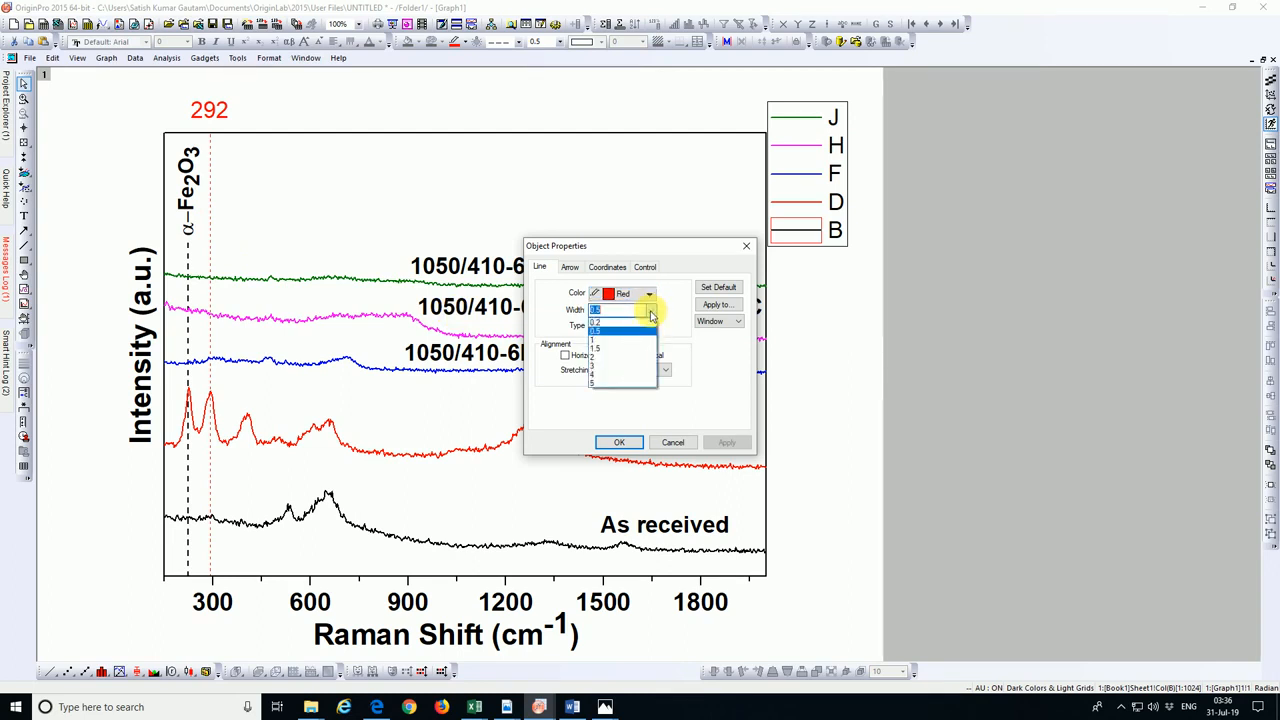
{"action": "left_click", "coordinate": [636, 344]}
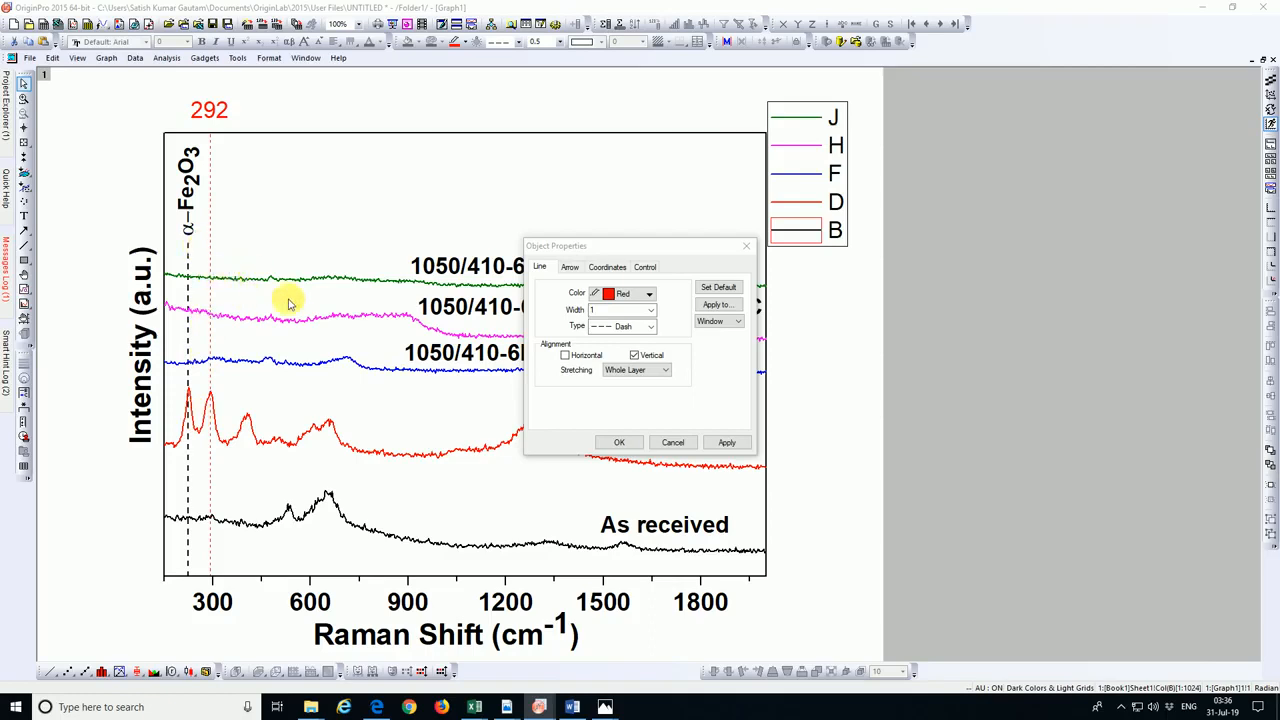
{"action": "left_click", "coordinate": [662, 370]}
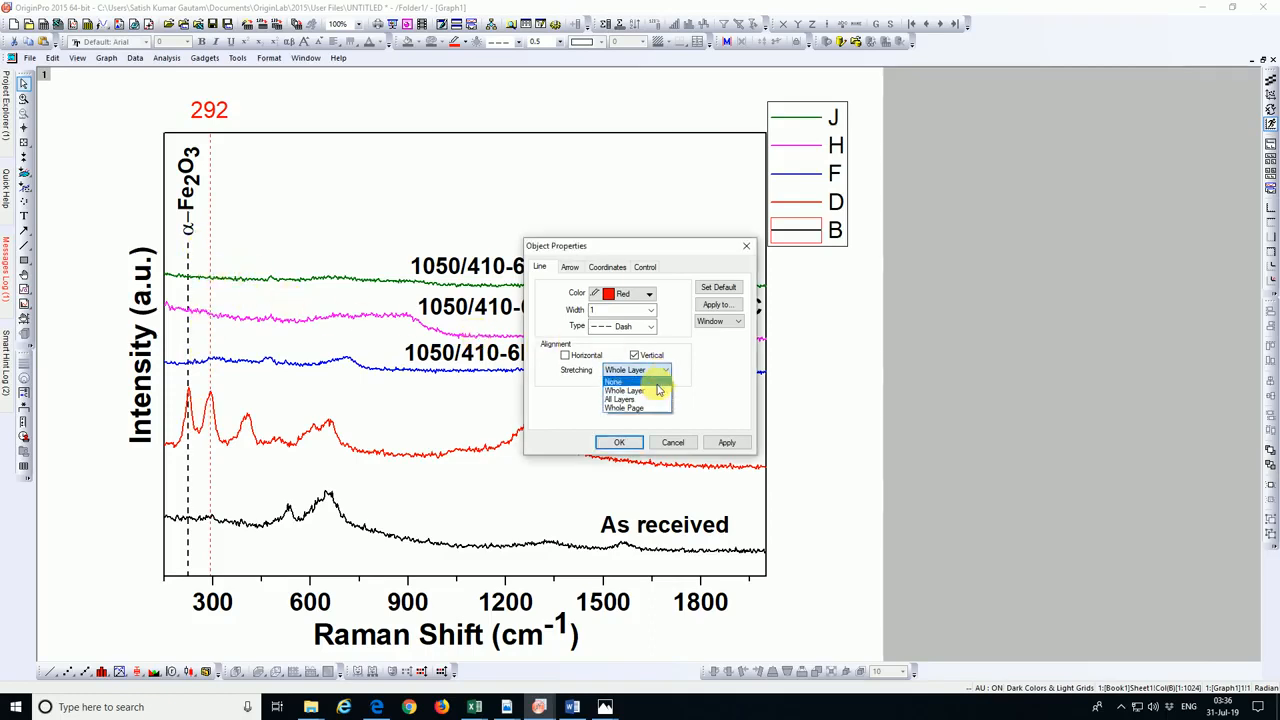
{"action": "left_click", "coordinate": [648, 382]}
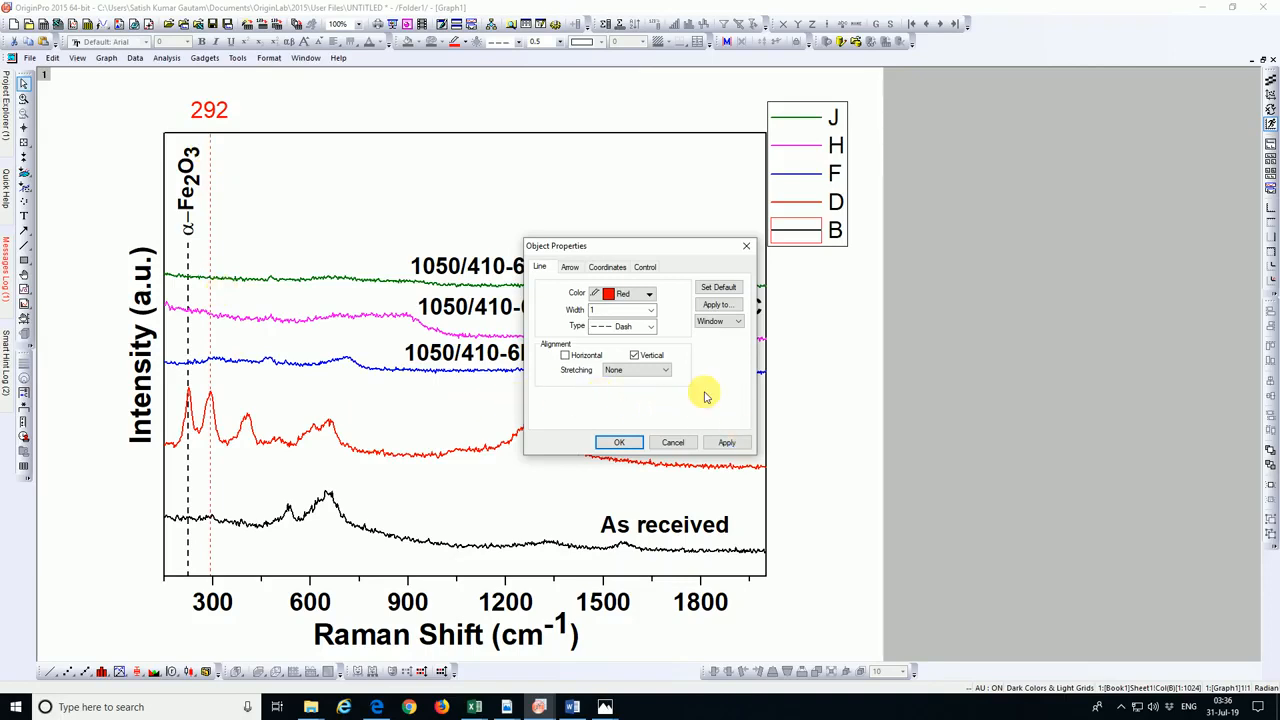
End the red dashed line at Y 6800 and delete its 292 label
{"action": "left_click", "coordinate": [570, 268]}
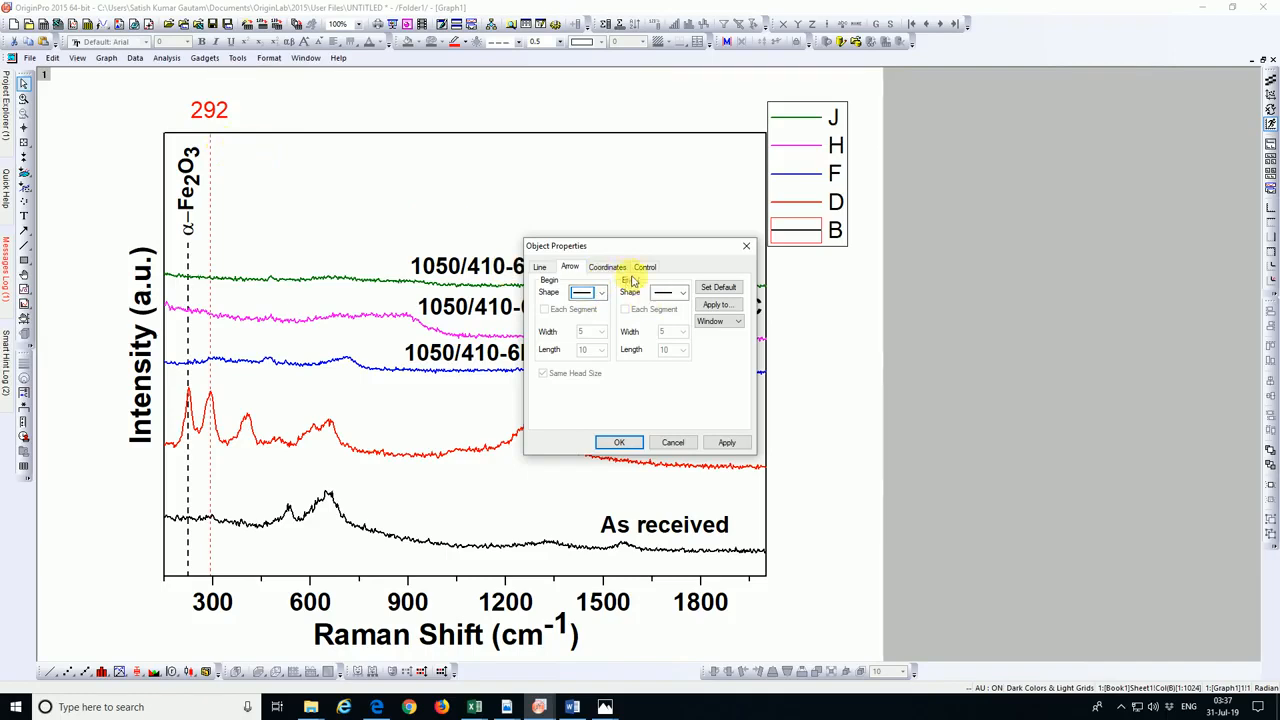
{"action": "left_click", "coordinate": [612, 267]}
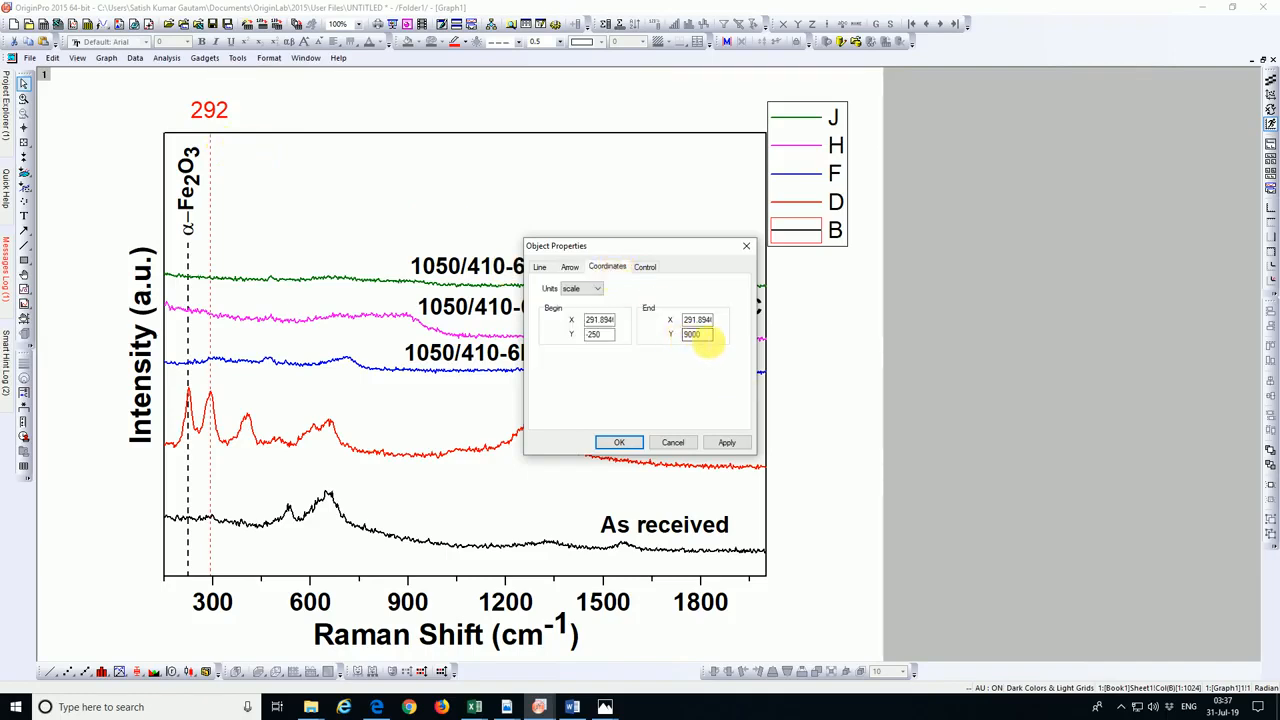
{"action": "double_click", "coordinate": [692, 335]}
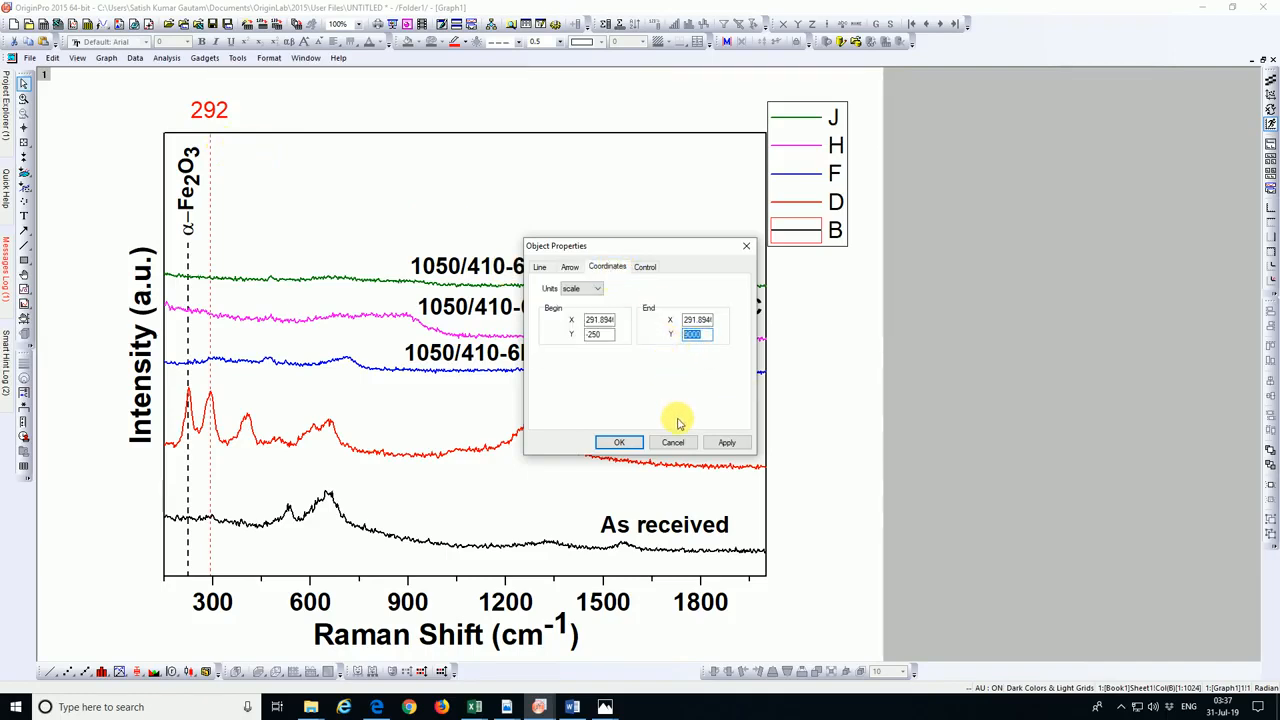
{"action": "type", "text": "6"}
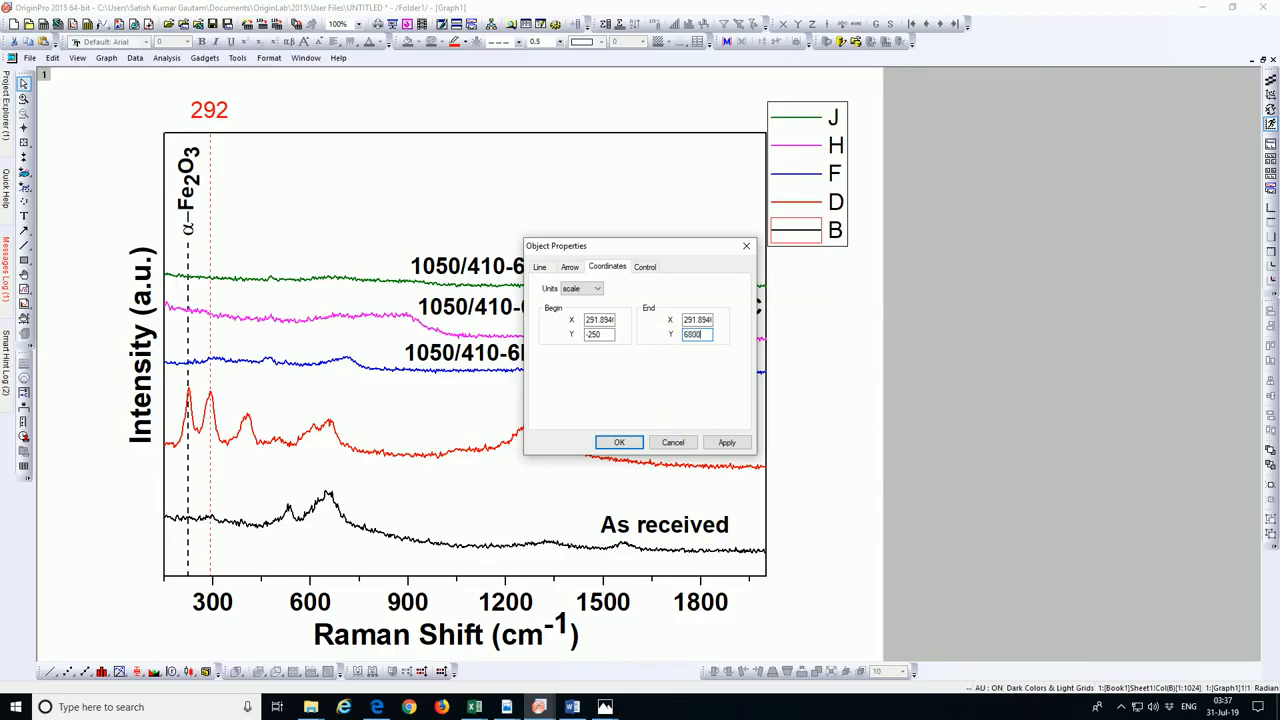
{"action": "left_click", "coordinate": [729, 444]}
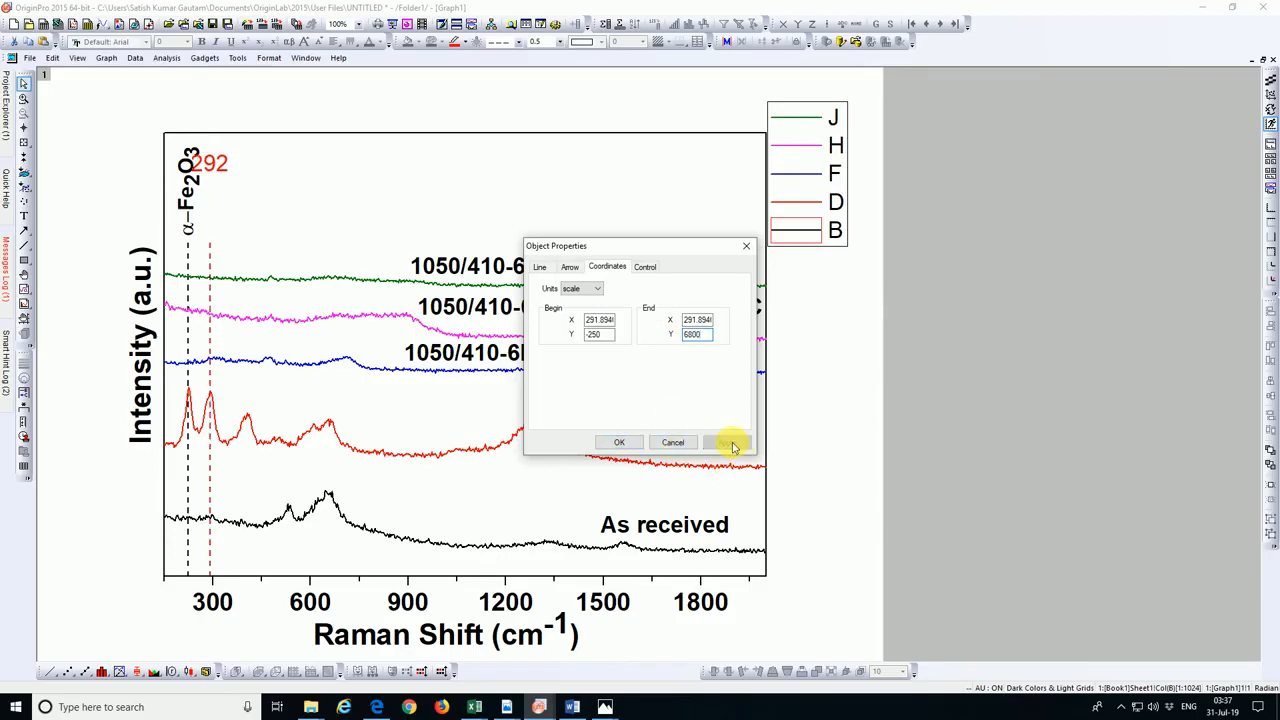
{"action": "left_click", "coordinate": [619, 442]}
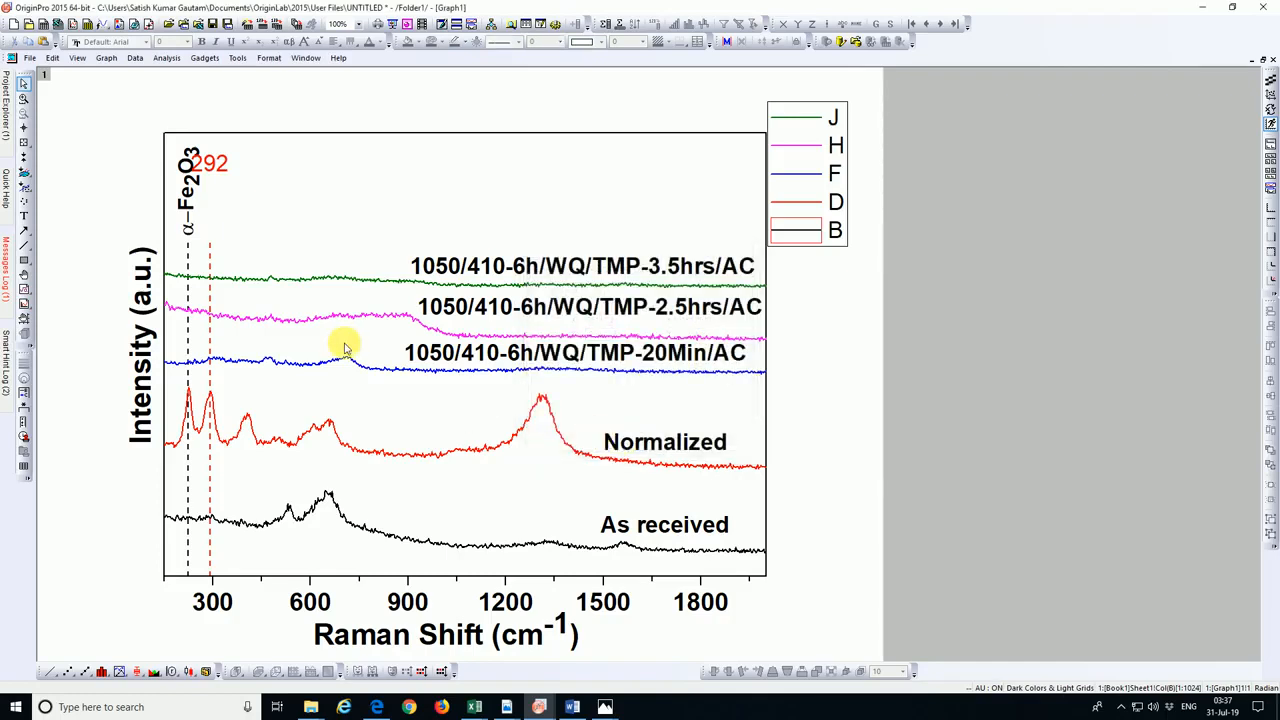
{"action": "left_click", "coordinate": [214, 162]}
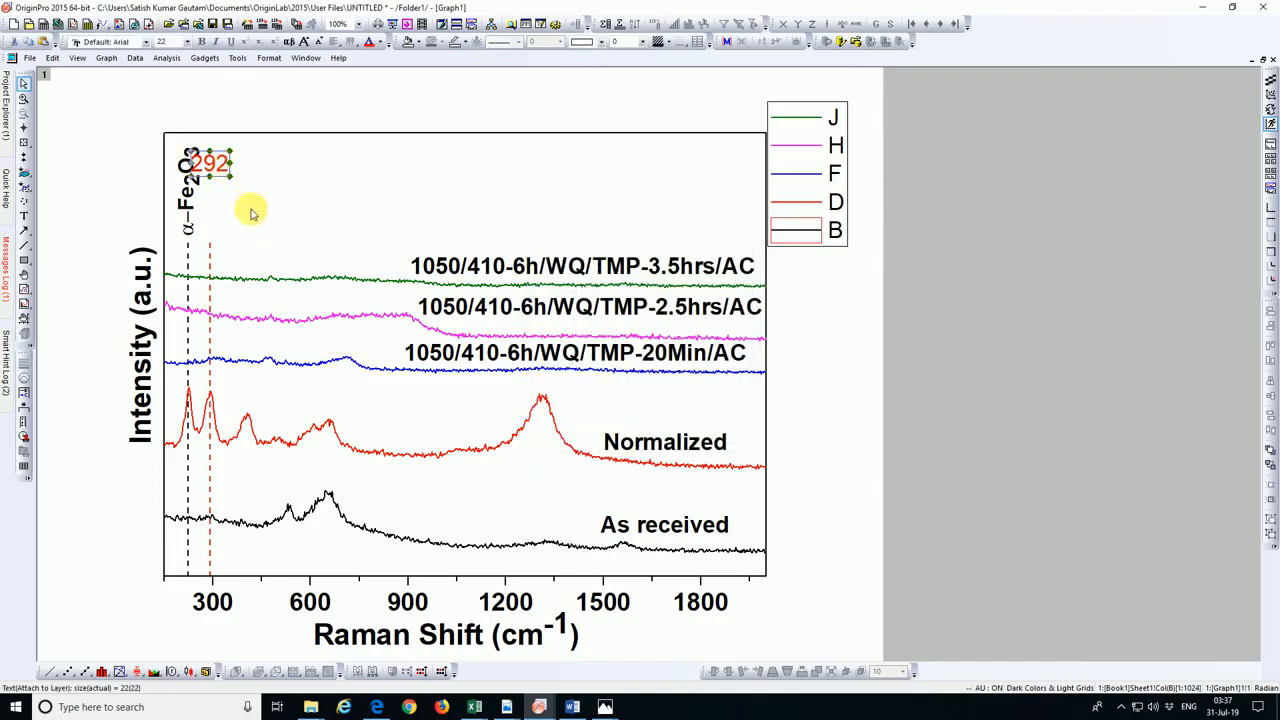
{"action": "key", "text": "Delete"}
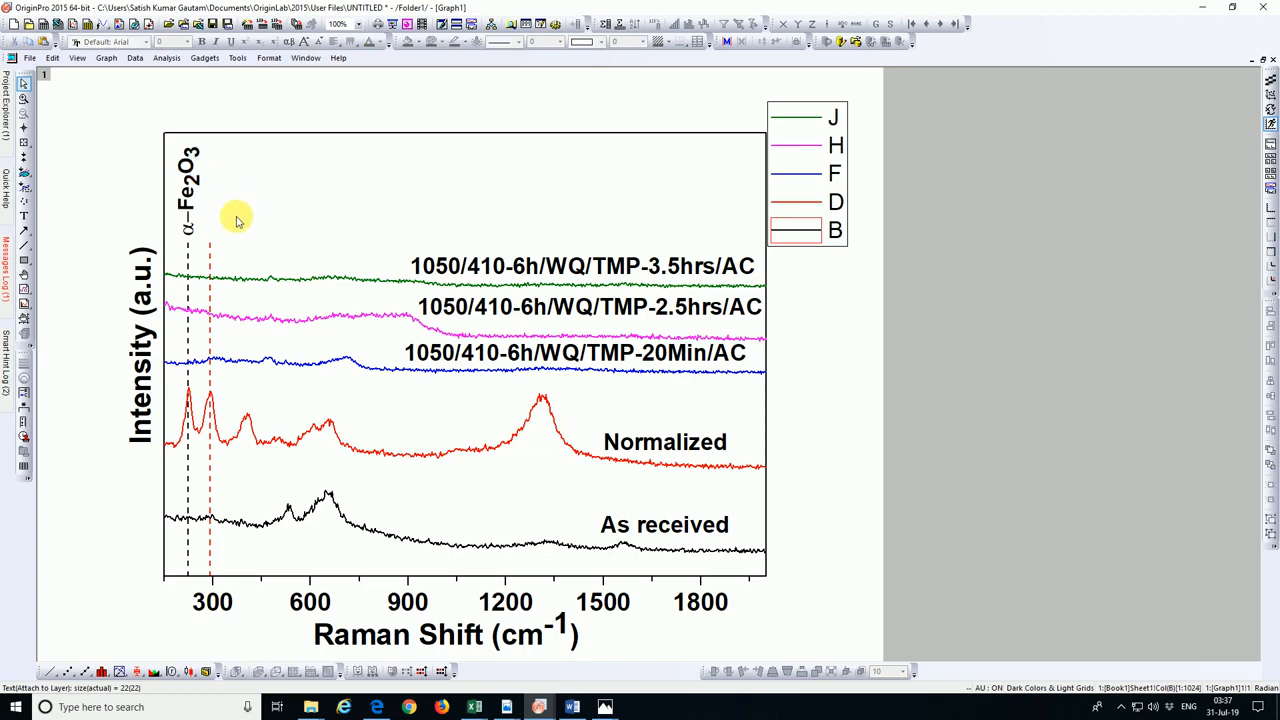
Add the text label α–Fe2O3 with subscript numbers in the empty area near the red dashed line's upper end
{"action": "right_click", "coordinate": [212, 206]}
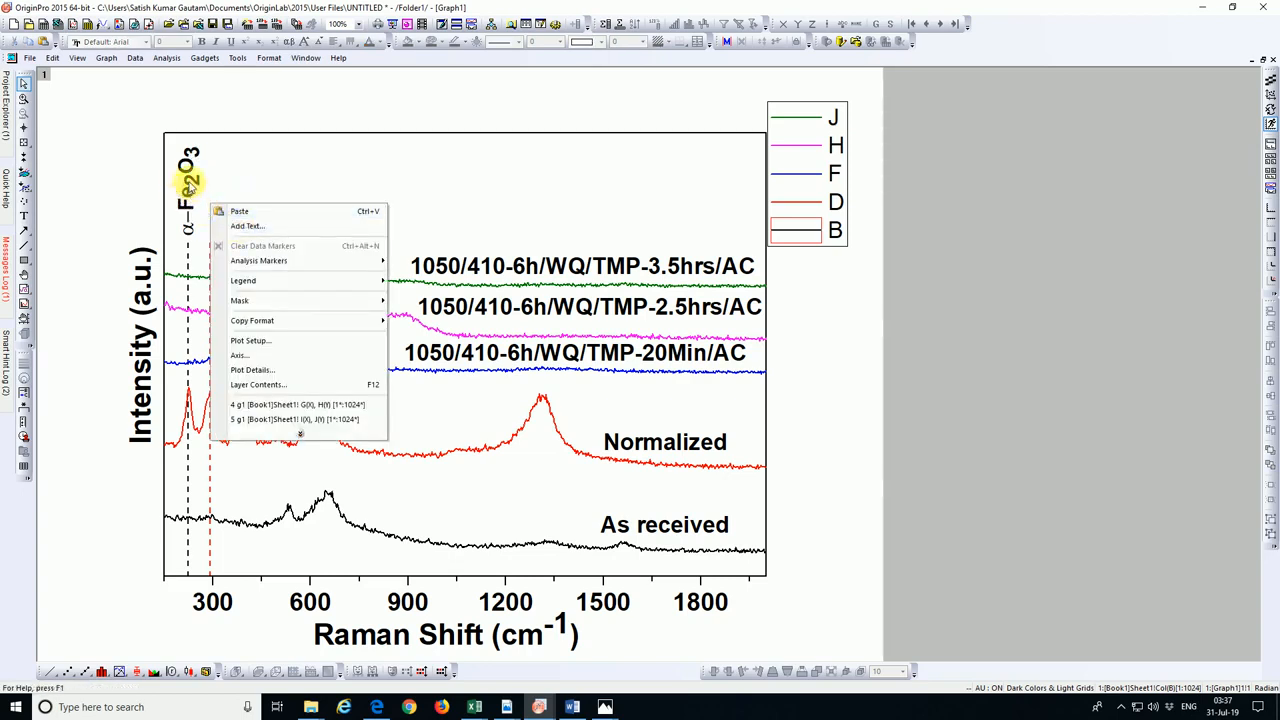
{"action": "left_click", "coordinate": [88, 172]}
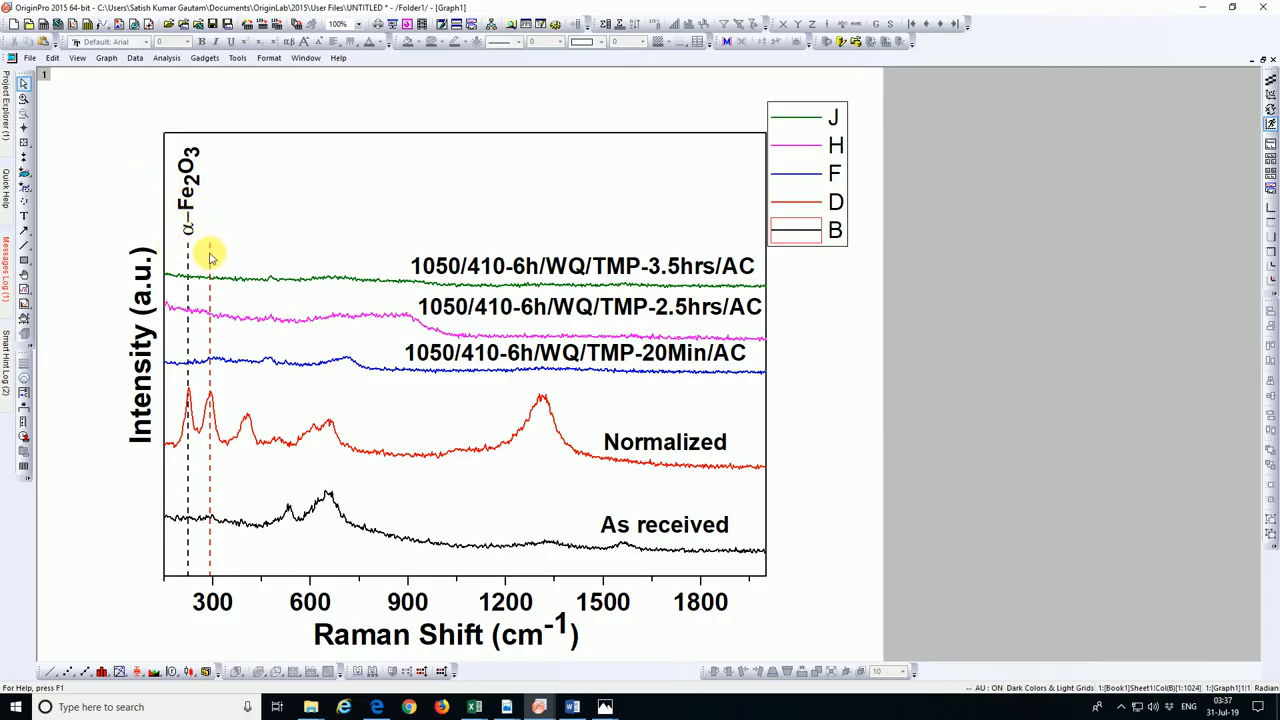
{"action": "right_click", "coordinate": [230, 183]}
{"action": "left_click", "coordinate": [279, 207]}
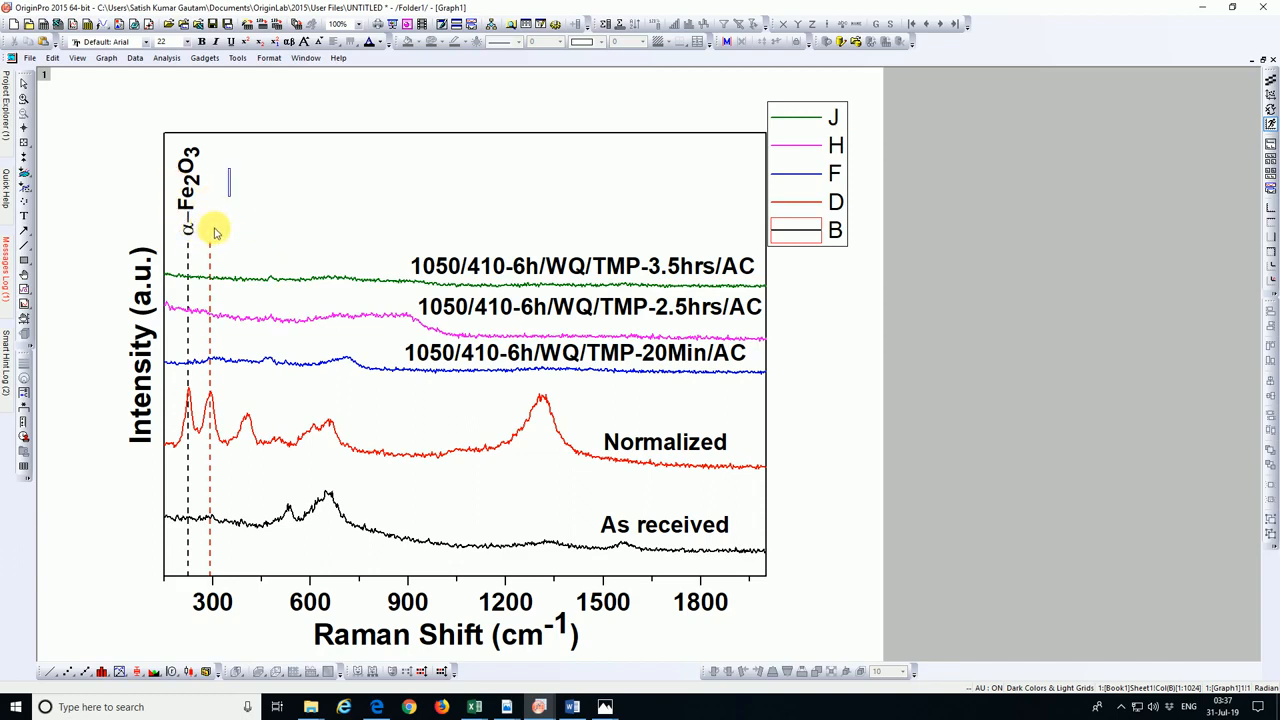
{"action": "type", "text": "α-Fe2O3"}
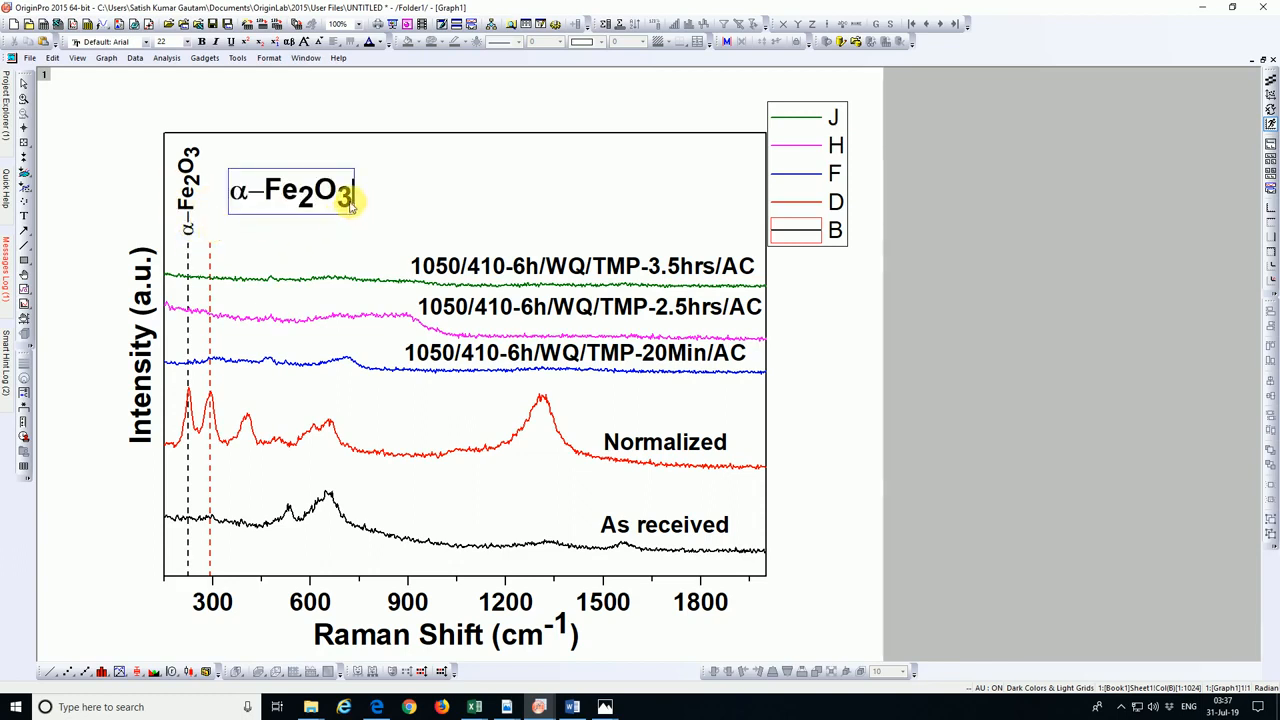
Reduce the font size of the whole new α–Fe2O3 label to 16
{"action": "left_click_drag", "start_coordinate": [350, 200], "coordinate": [213, 152]}
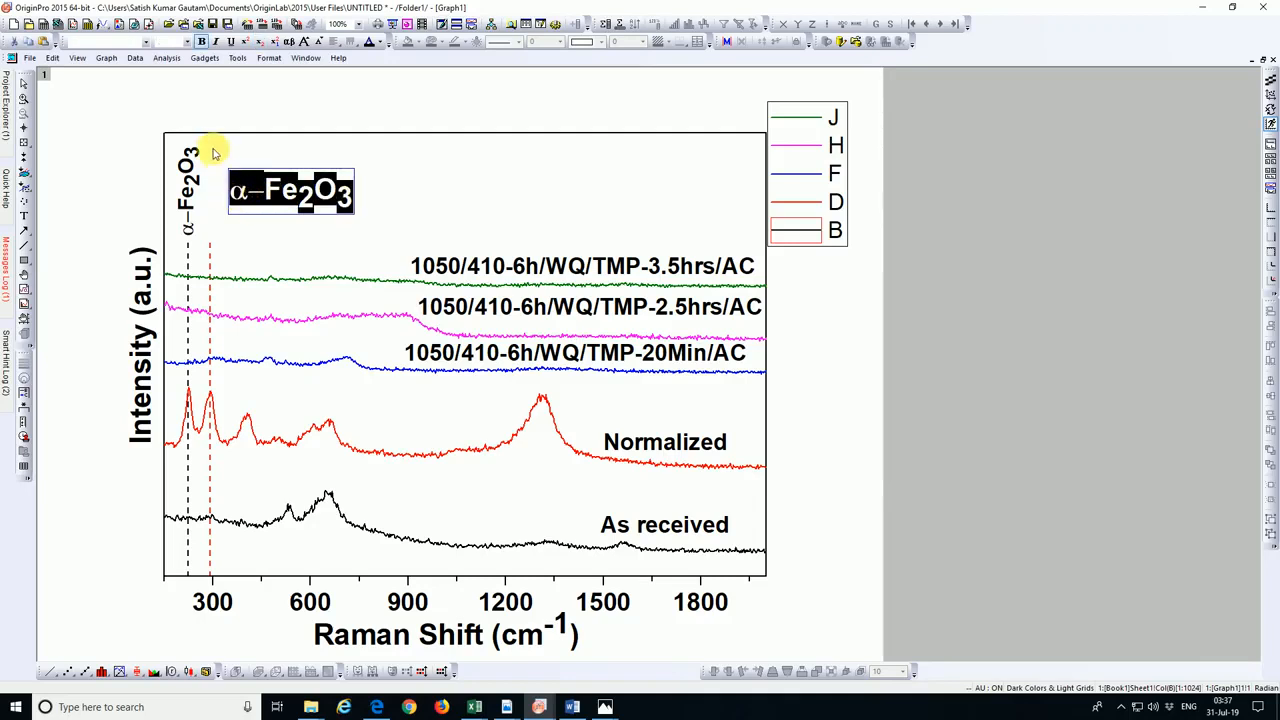
{"action": "left_click", "coordinate": [186, 42]}
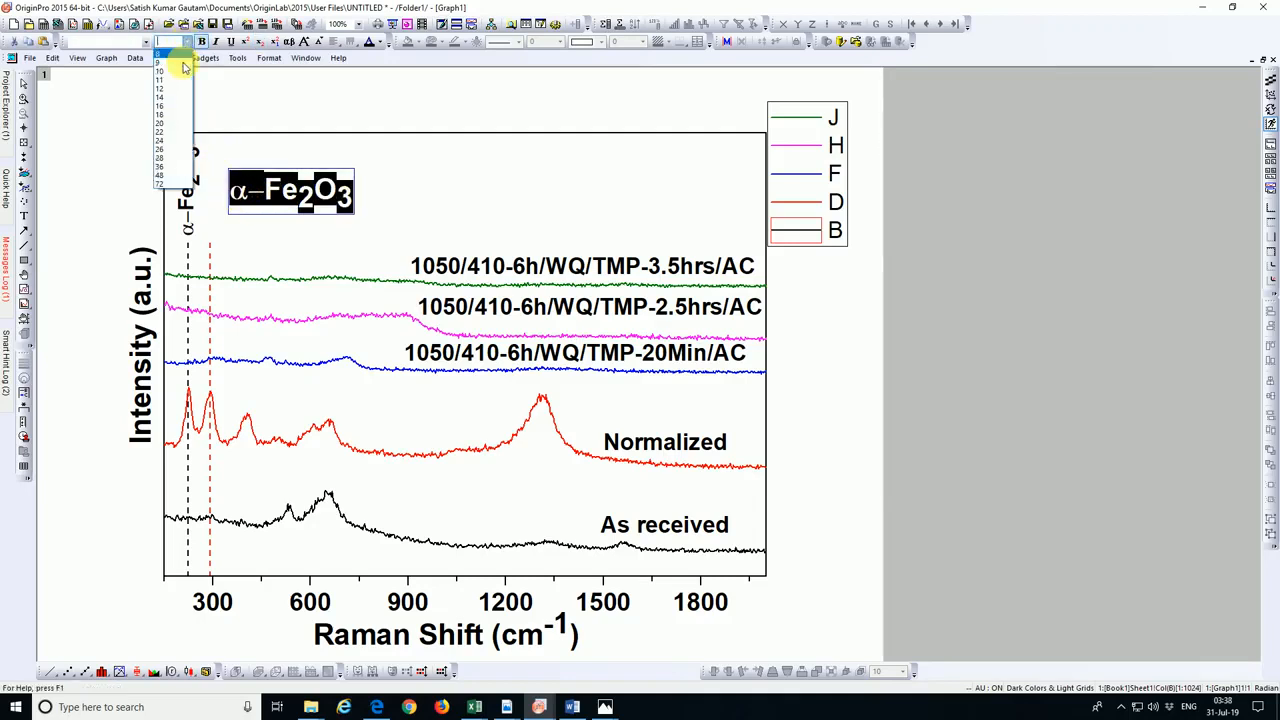
{"action": "left_click", "coordinate": [177, 111]}
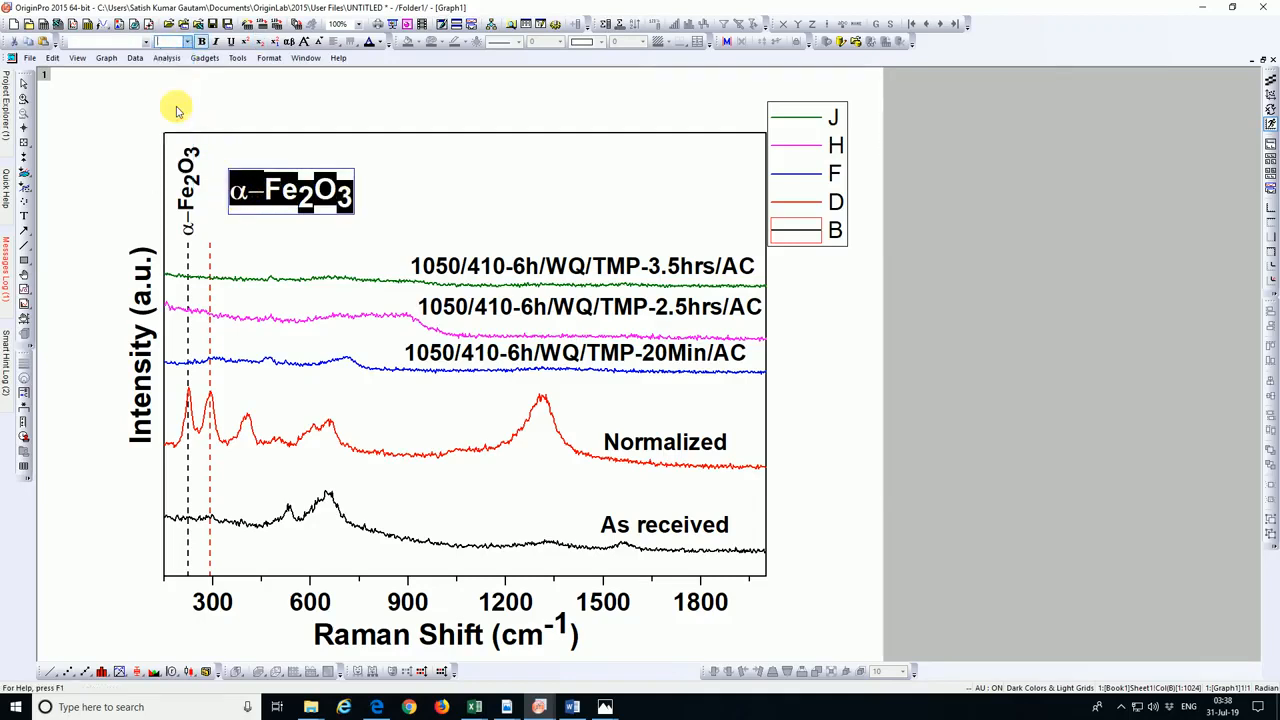
{"action": "left_click", "coordinate": [364, 197]}
{"action": "left_click", "coordinate": [265, 192]}
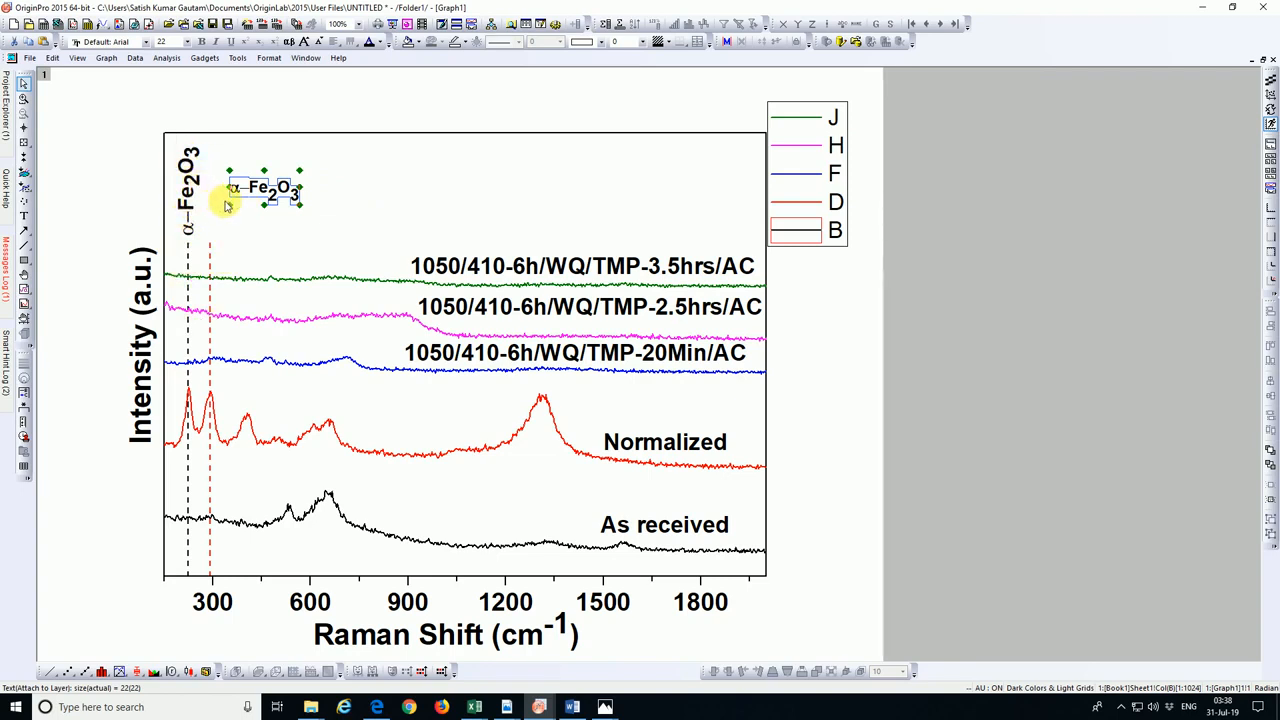
{"action": "left_click", "coordinate": [371, 189]}
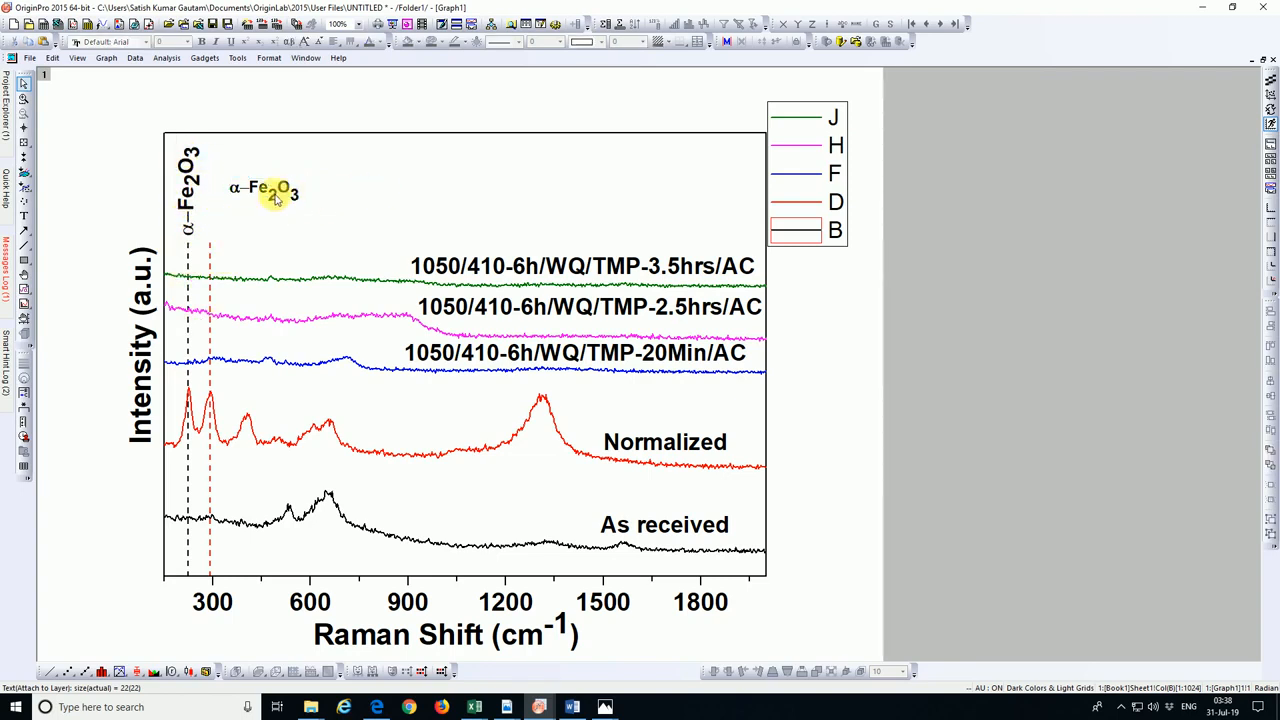
Rotate the new α–Fe2O3 label by 90 degrees
{"action": "right_click", "coordinate": [270, 192]}
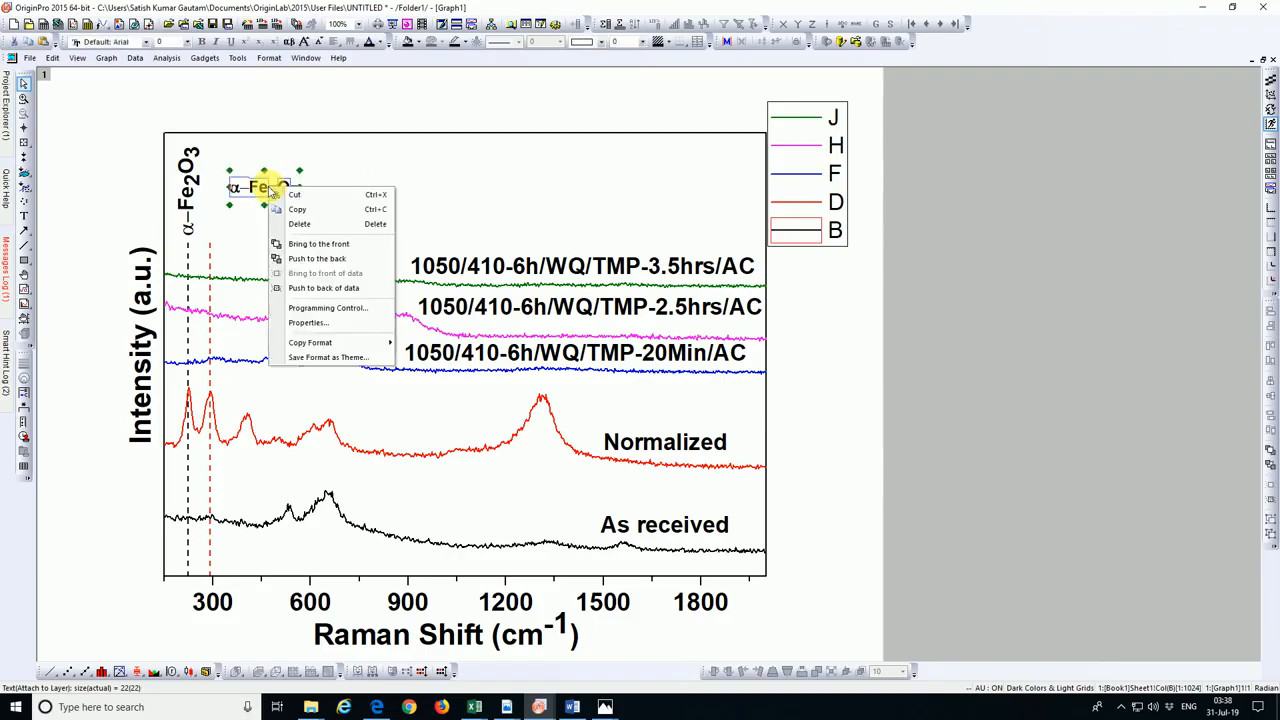
{"action": "left_click", "coordinate": [414, 177]}
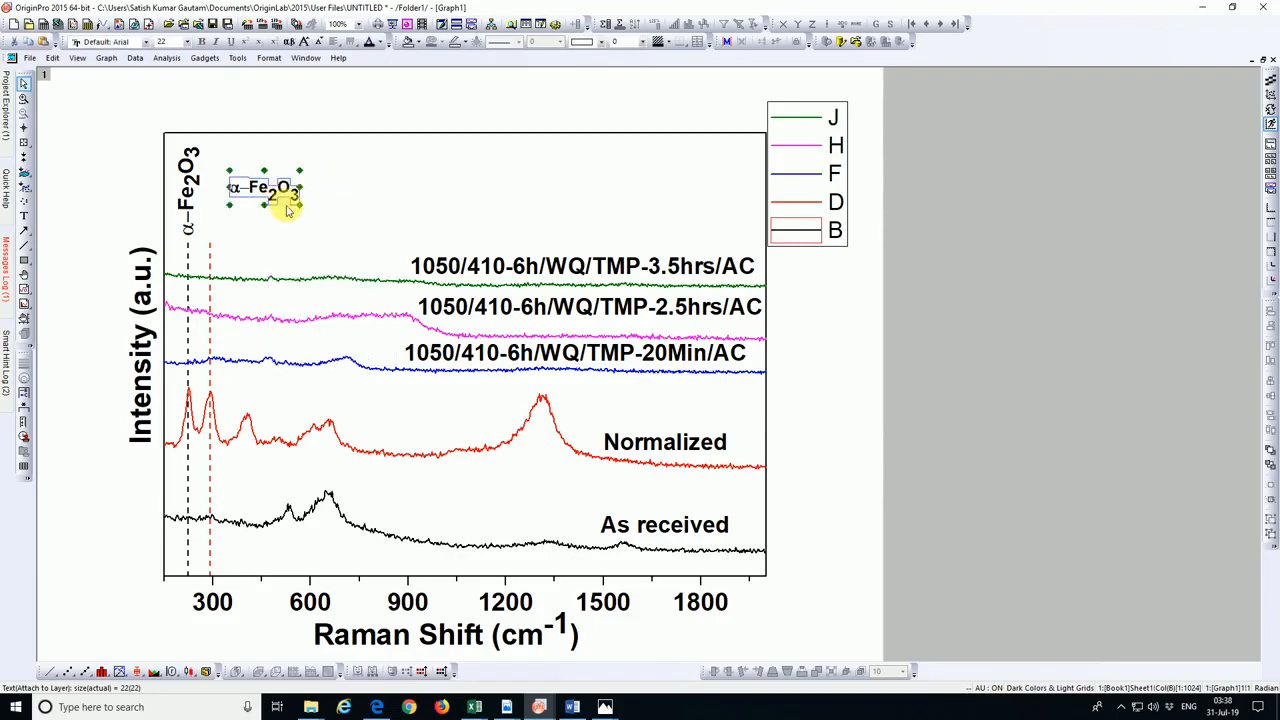
{"action": "right_click", "coordinate": [271, 191]}
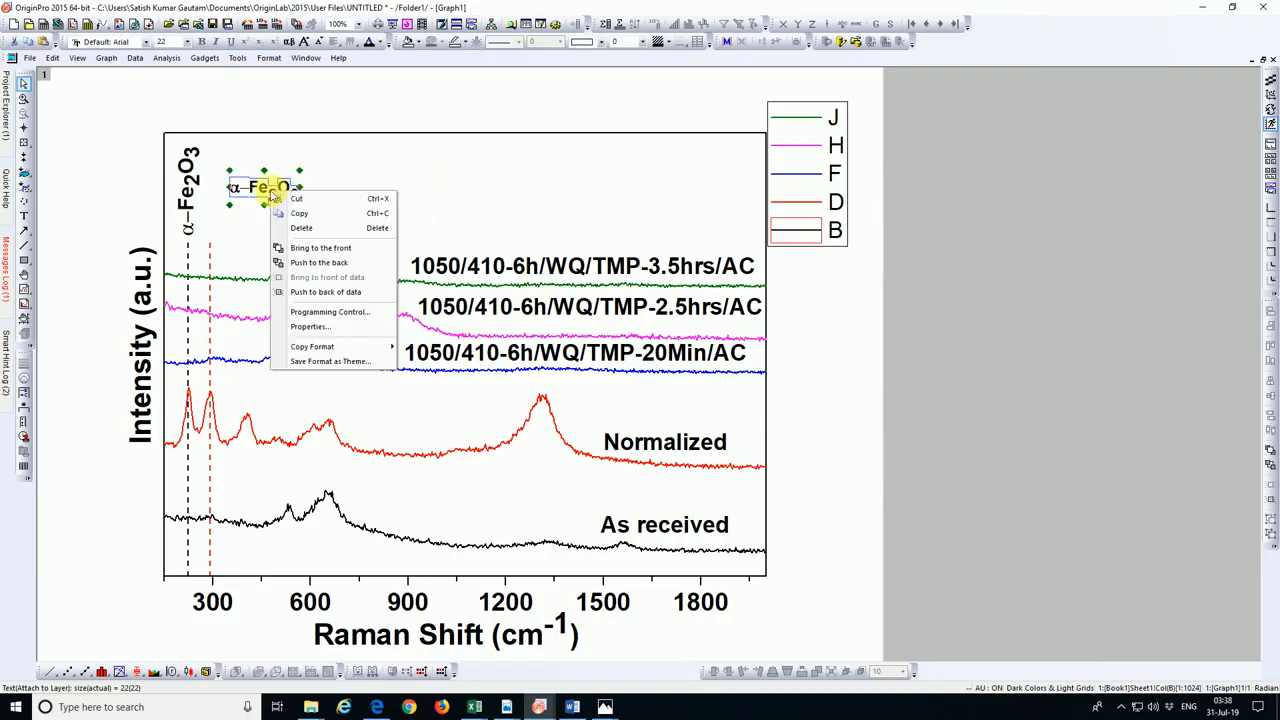
{"action": "left_click", "coordinate": [336, 330]}
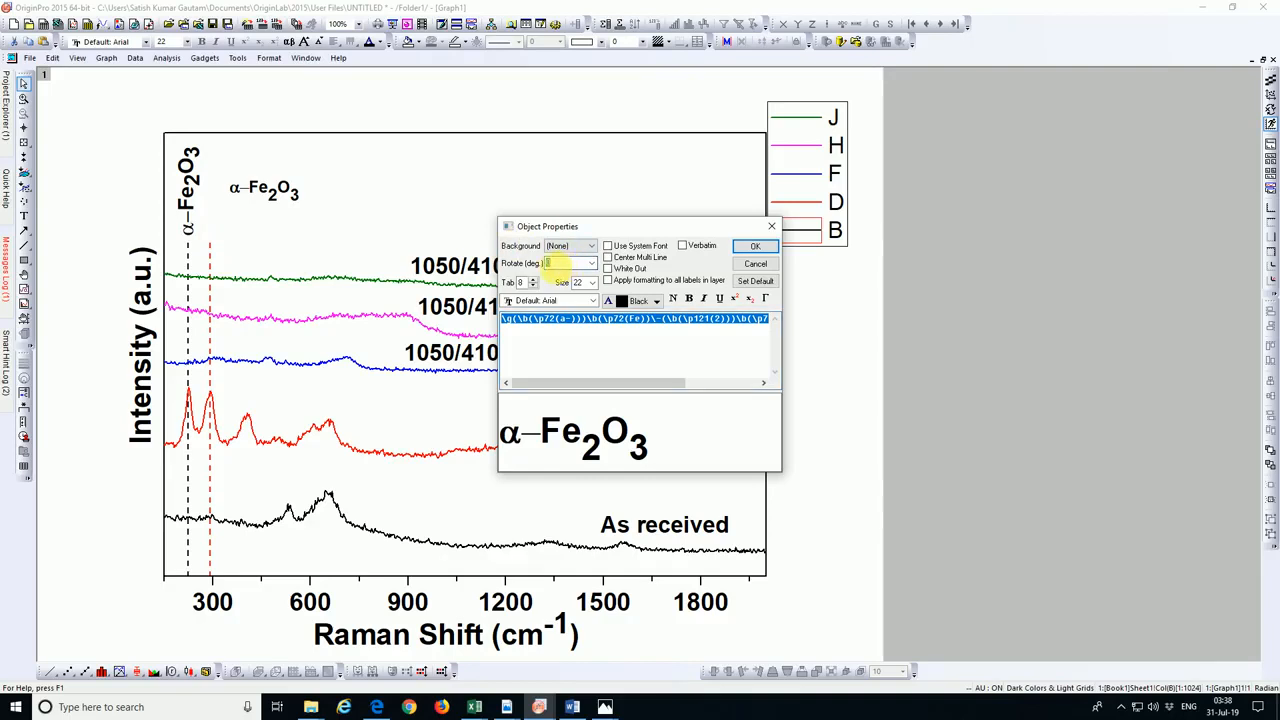
{"action": "left_click_drag", "start_coordinate": [557, 266], "coordinate": [482, 291]}
{"action": "type", "text": "90"}
{"action": "left_click", "coordinate": [760, 247]}
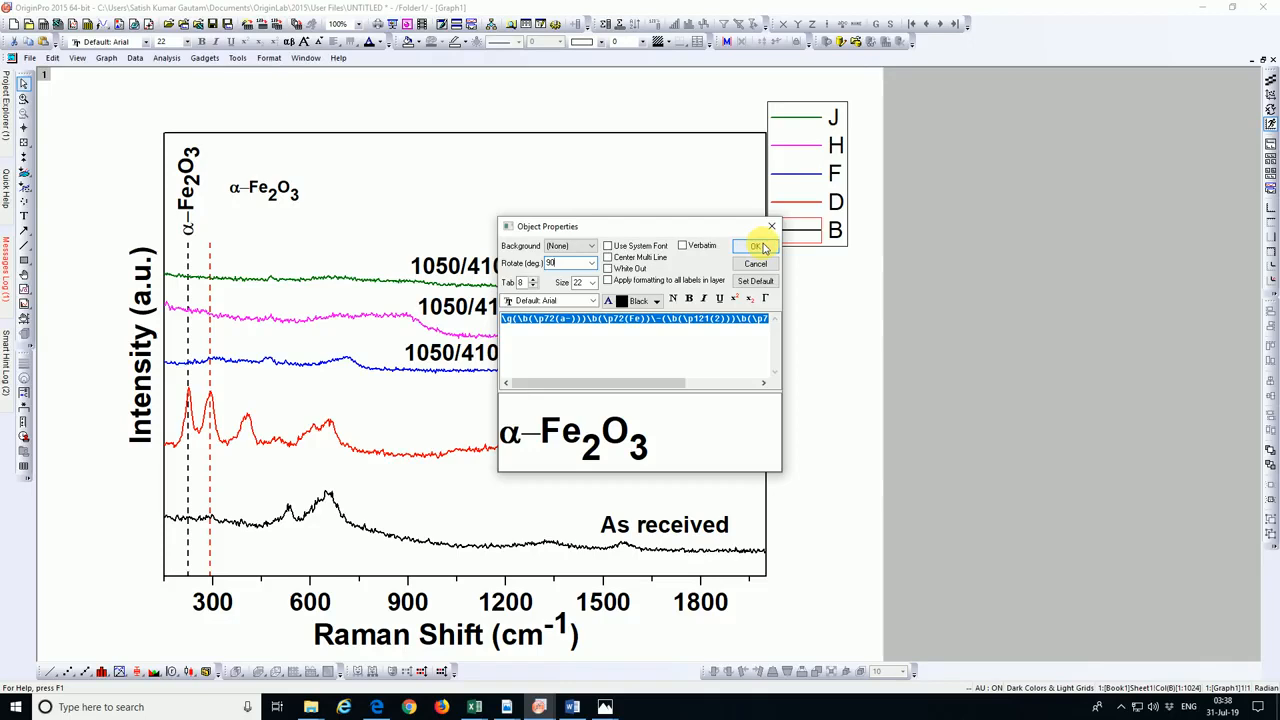
Move the rotated α–Fe2O3 label so it sits directly above the red dashed line
{"action": "left_click", "coordinate": [240, 171]}
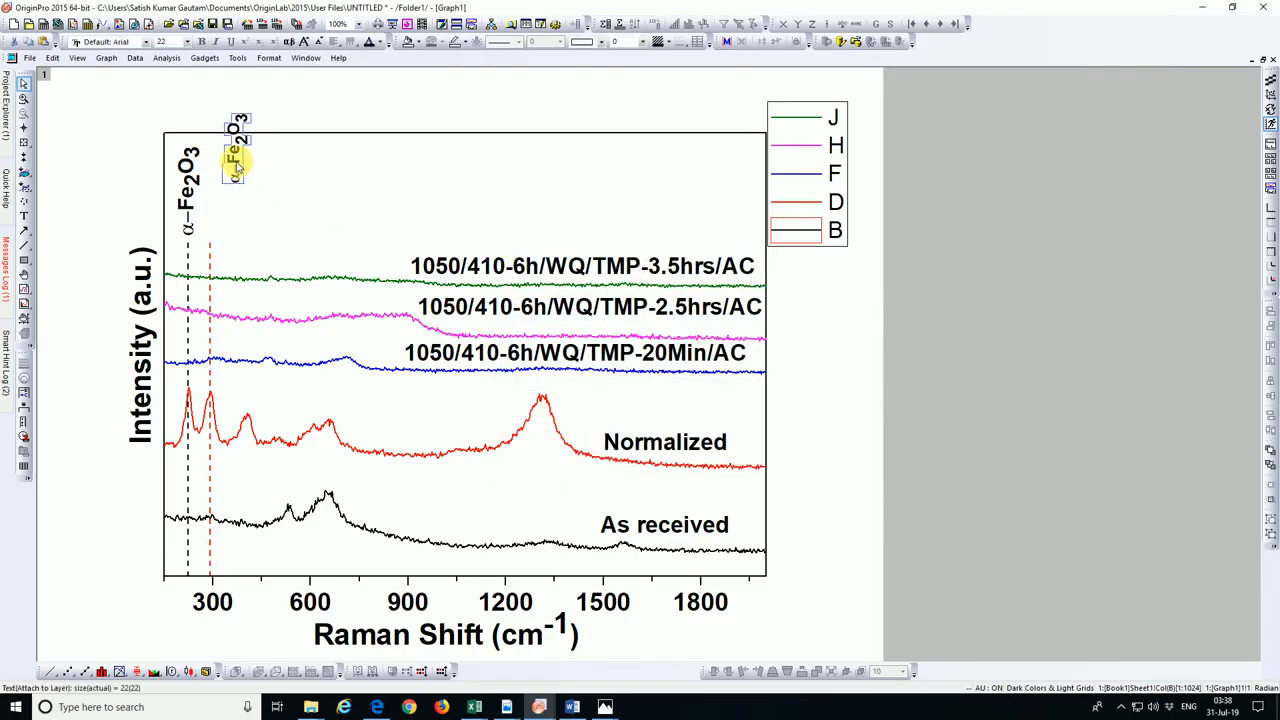
{"action": "left_click_drag", "start_coordinate": [238, 168], "coordinate": [219, 221]}
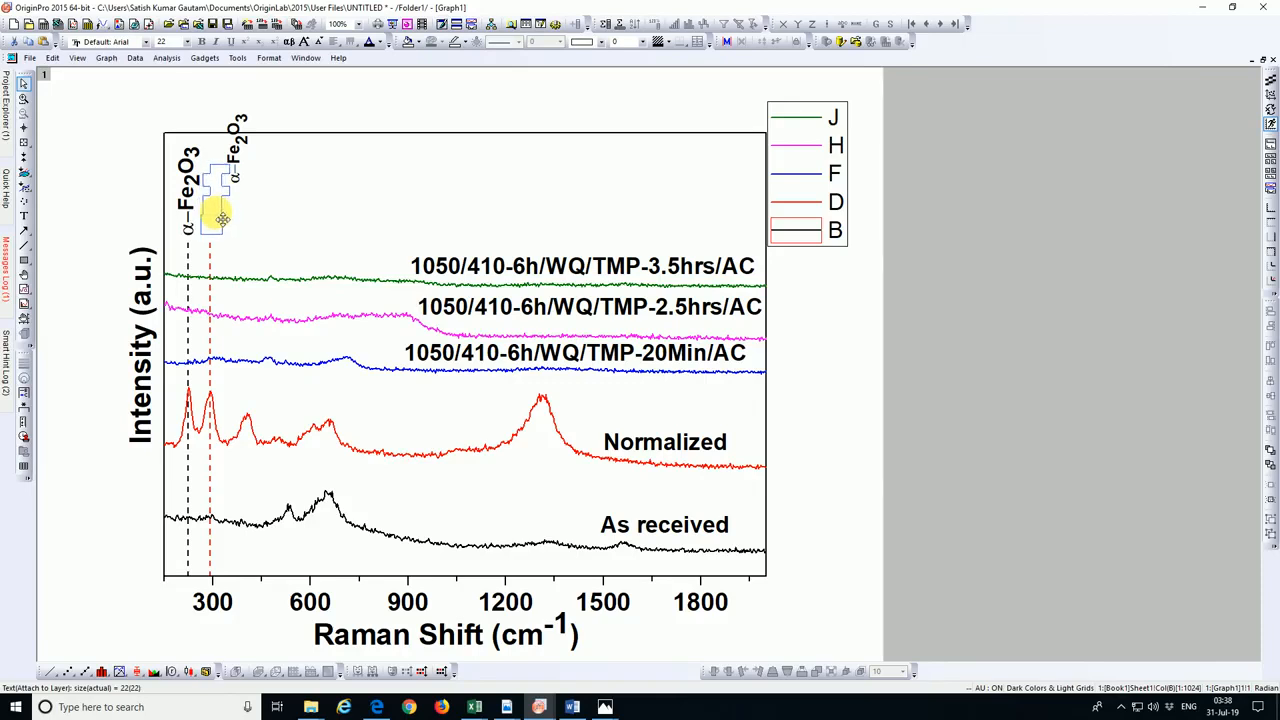
{"action": "left_click_drag", "start_coordinate": [221, 221], "coordinate": [222, 222]}
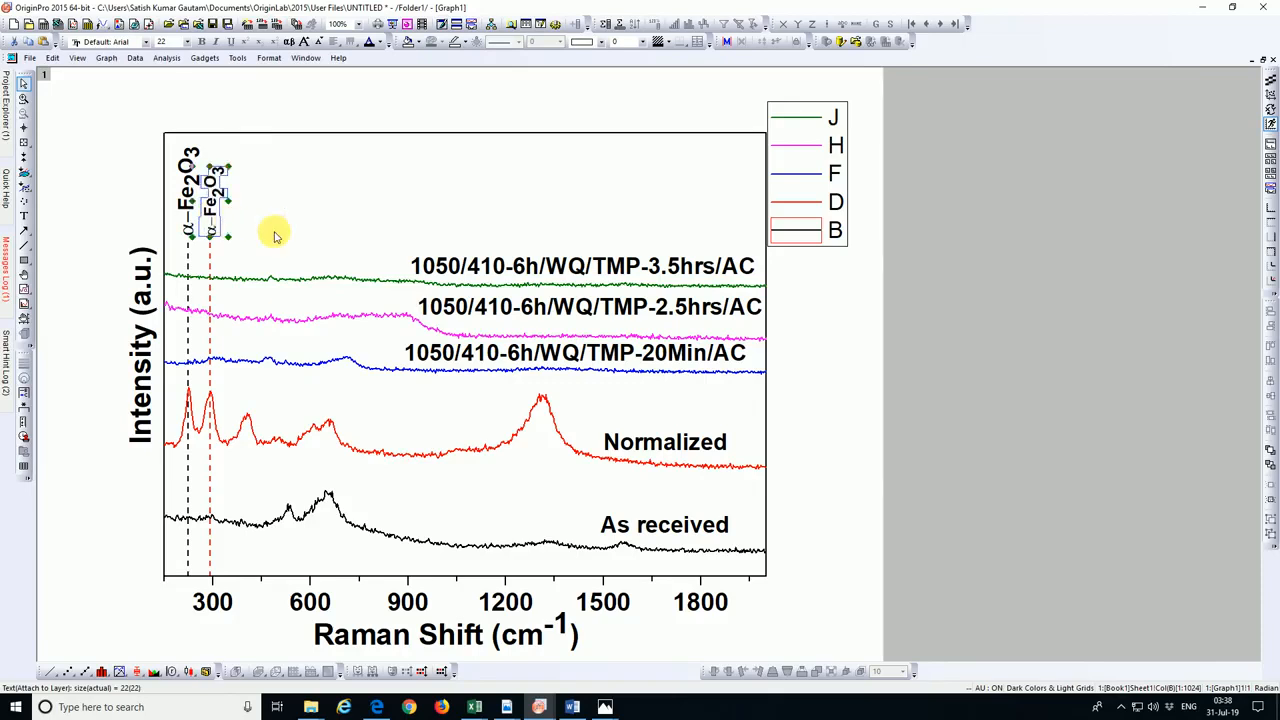
{"action": "left_click", "coordinate": [311, 235]}
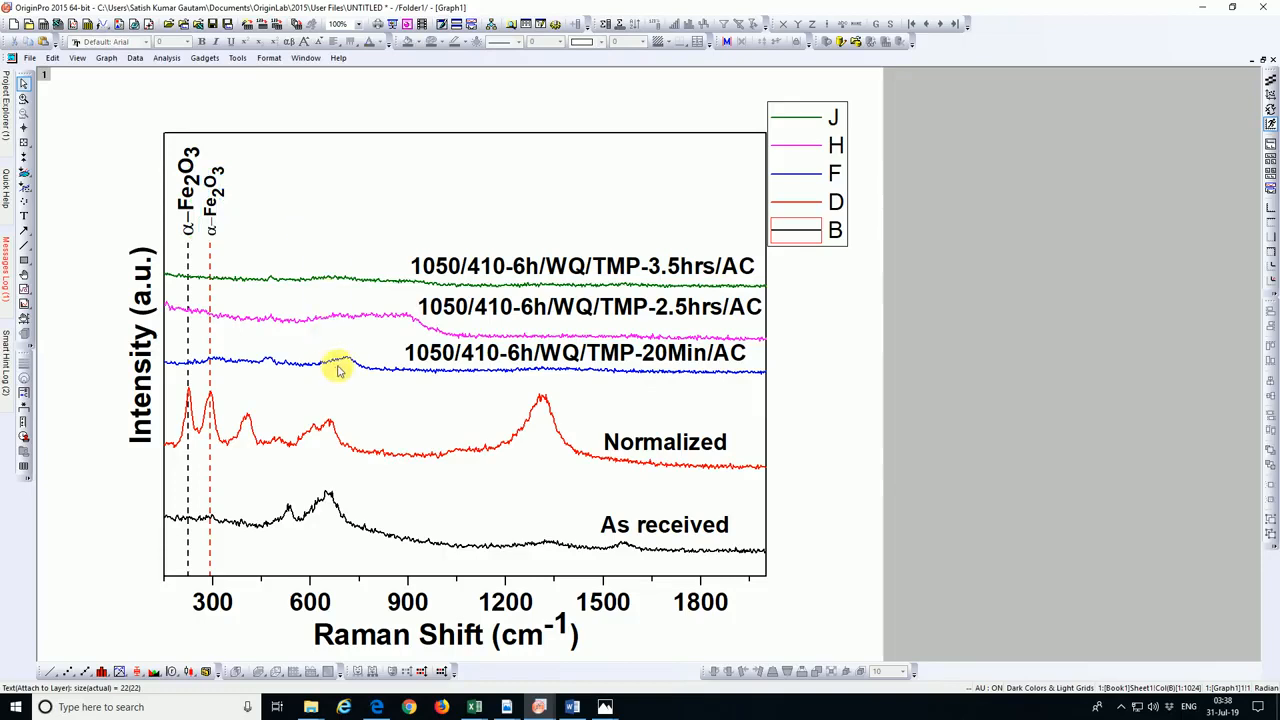
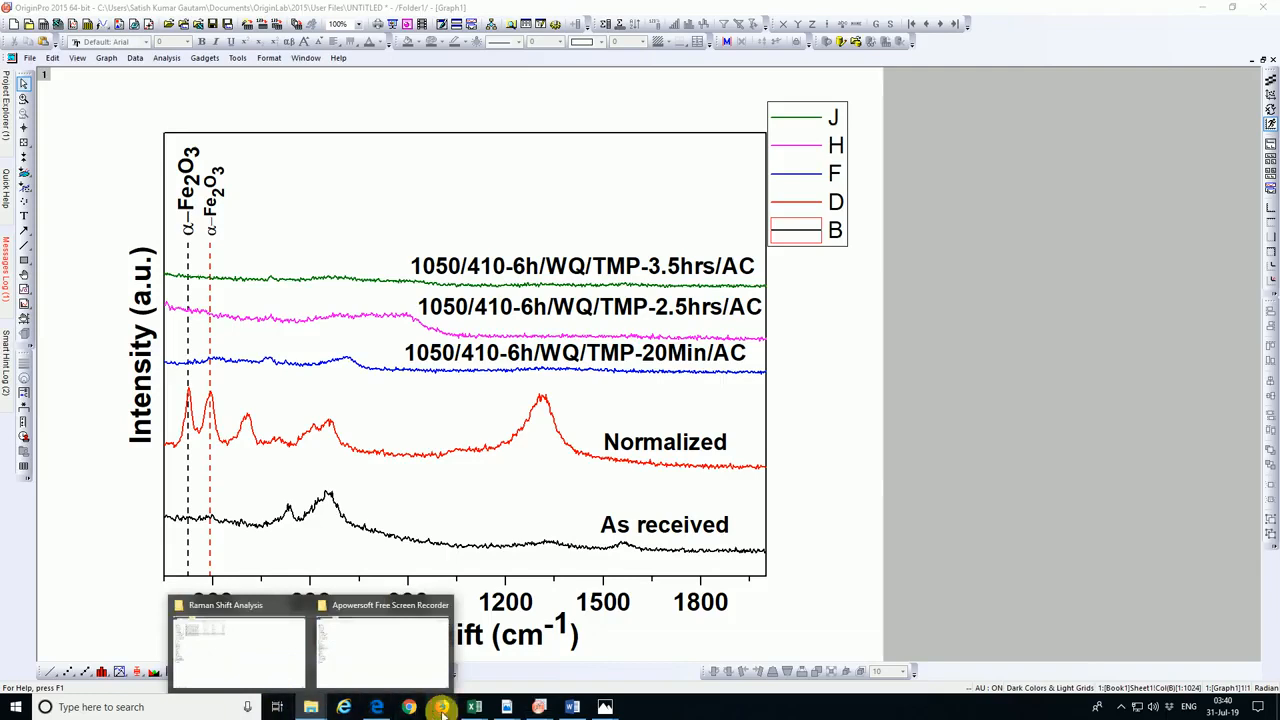
Switch to Adobe Reader and examine the oxide wavenumbers table, followed by the Corrosion Science paper's Table 1 of expected Raman peak positions
{"action": "mouse_move", "coordinate": [507, 707]}
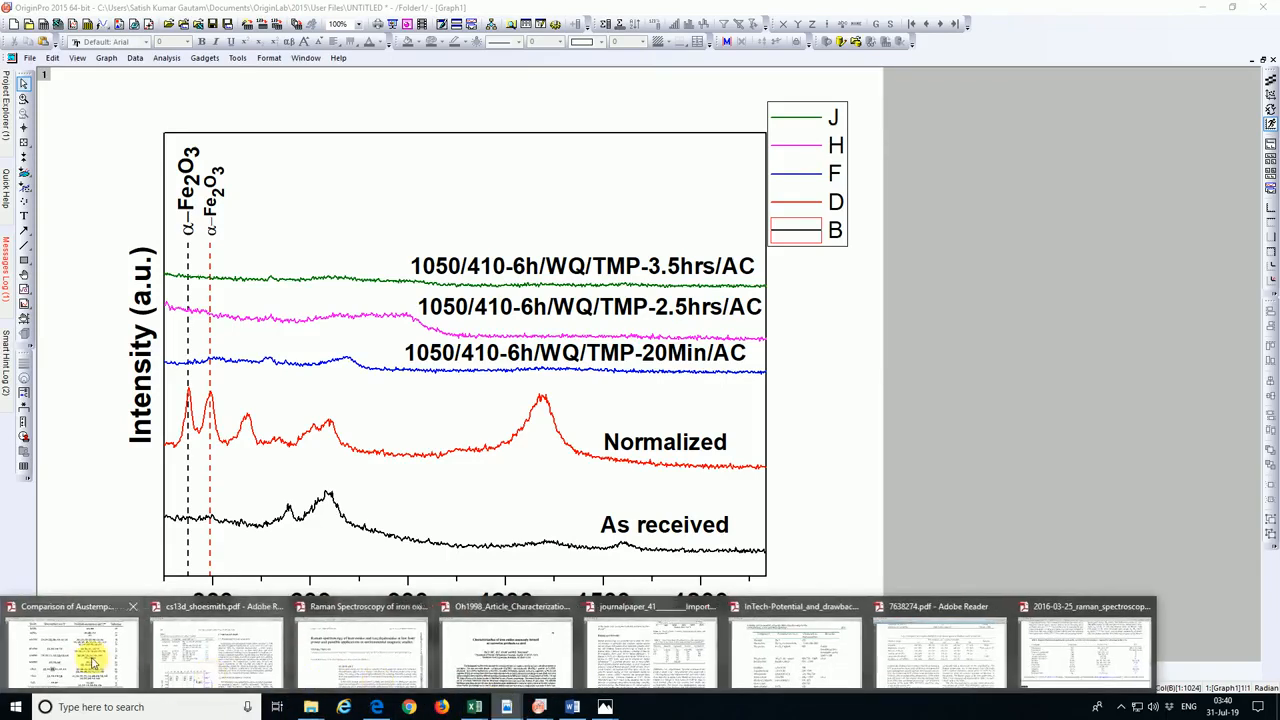
{"action": "left_click", "coordinate": [147, 625]}
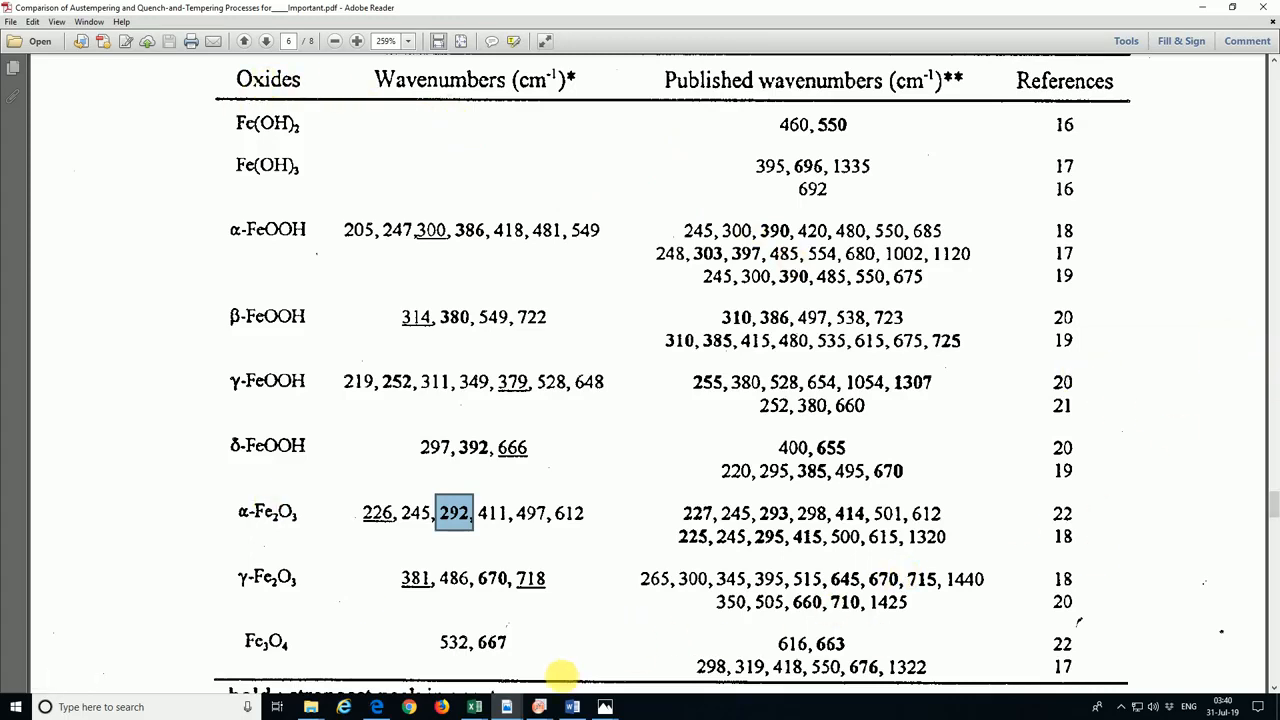
{"action": "mouse_move", "coordinate": [517, 706]}
{"action": "left_click", "coordinate": [235, 657]}
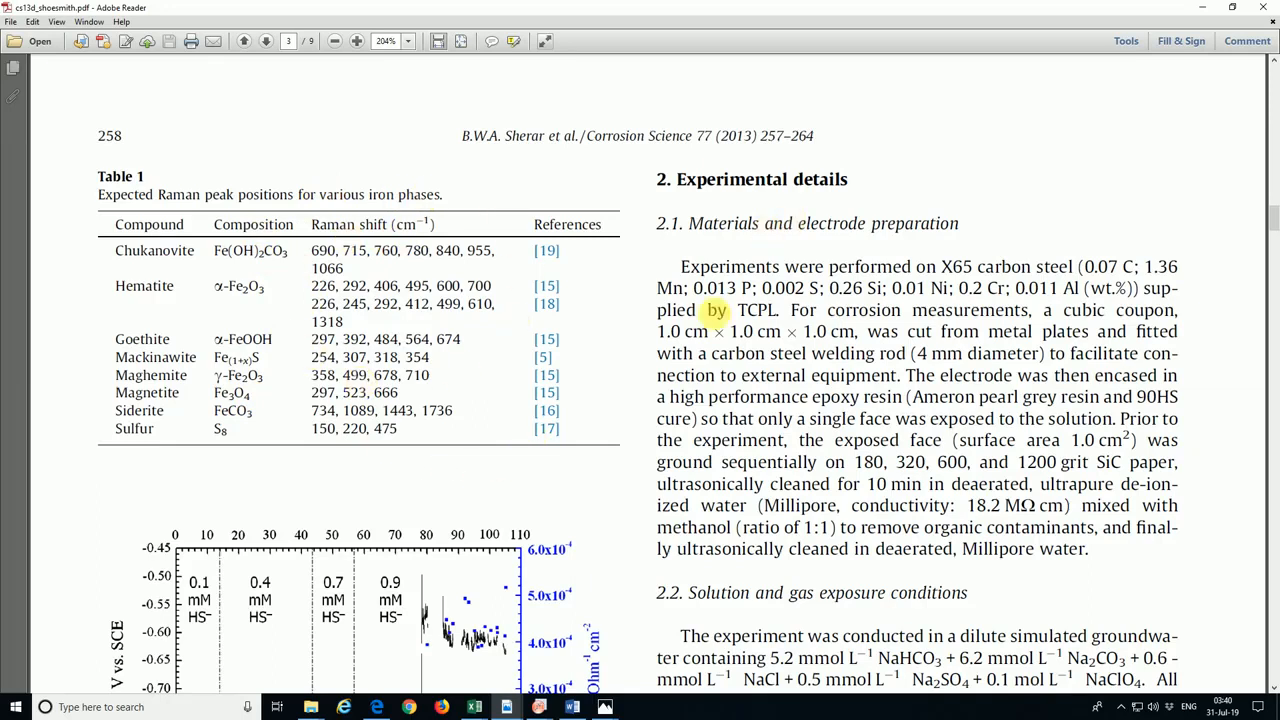
Look through the paper on Raman spectroscopy of iron oxides and (oxy)hydroxides at low laser power, and close it
{"action": "mouse_move", "coordinate": [520, 707]}
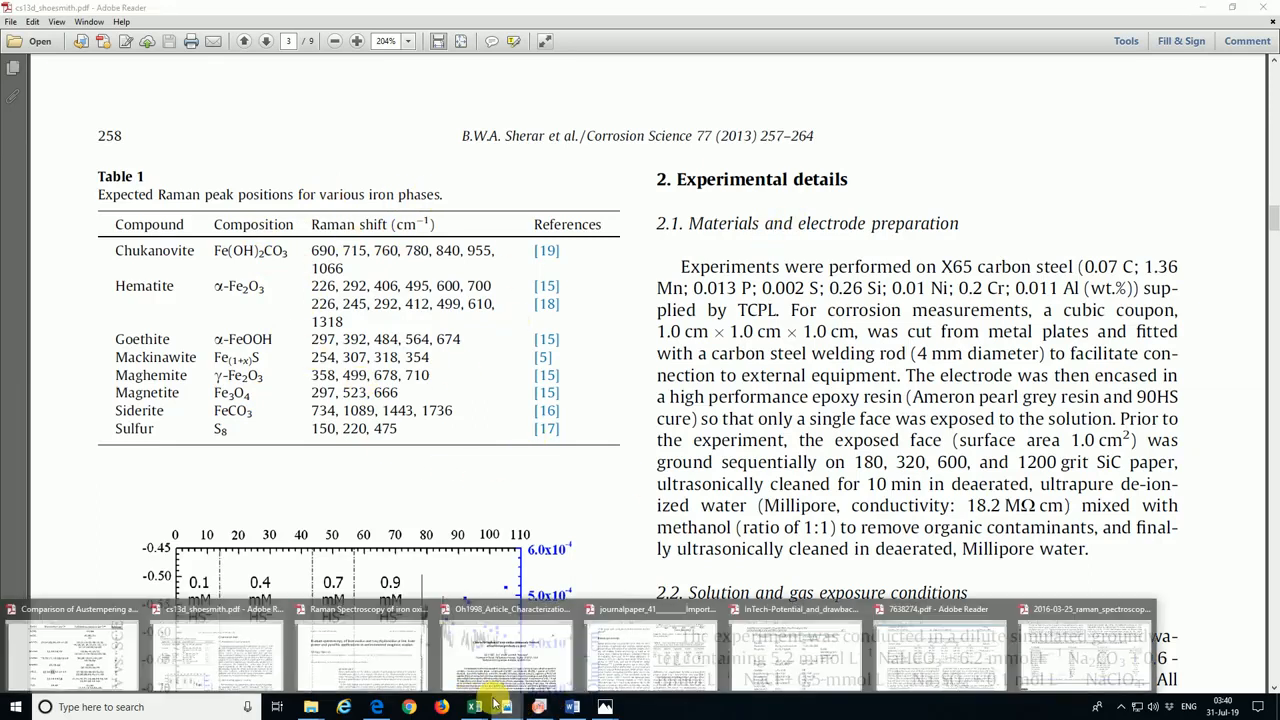
{"action": "left_click", "coordinate": [365, 665]}
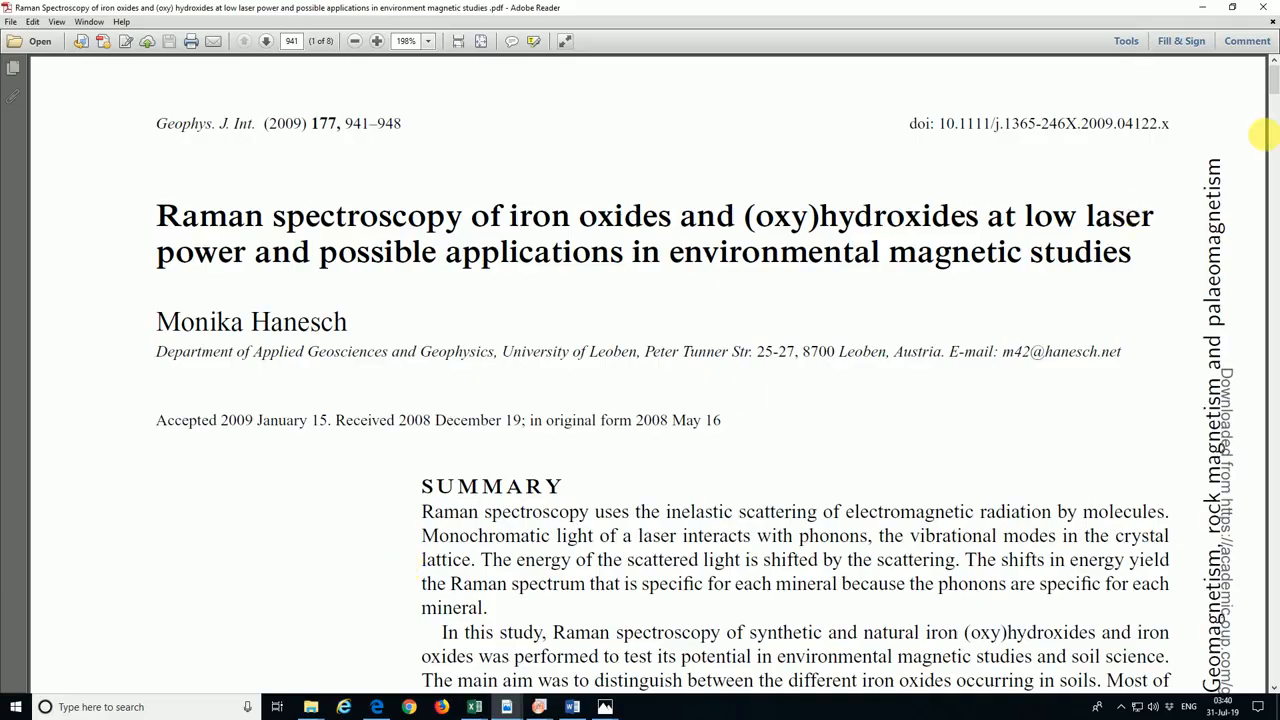
{"action": "left_click_drag", "start_coordinate": [1273, 93], "coordinate": [1220, 50]}
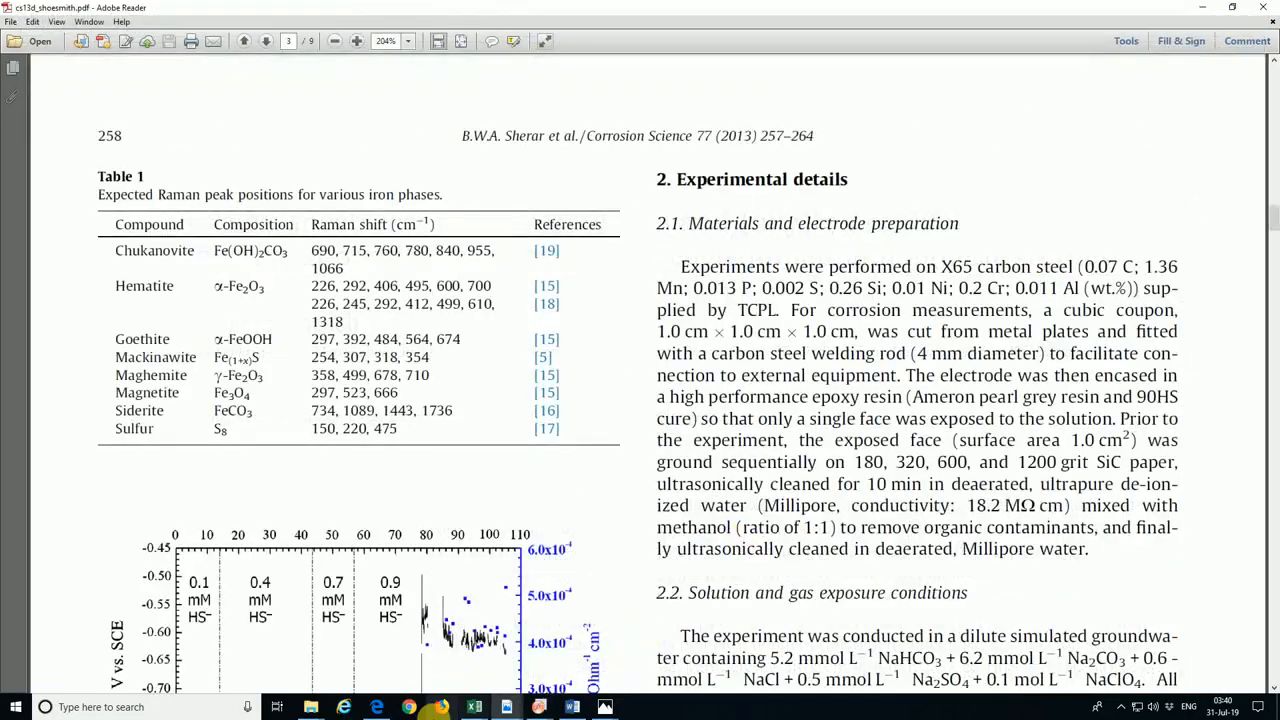
Bring up the Oh1998 paper on iron oxides formed as corrosion products on steel and examine its oxide wavenumbers table on page 5
{"action": "left_click", "coordinate": [509, 707]}
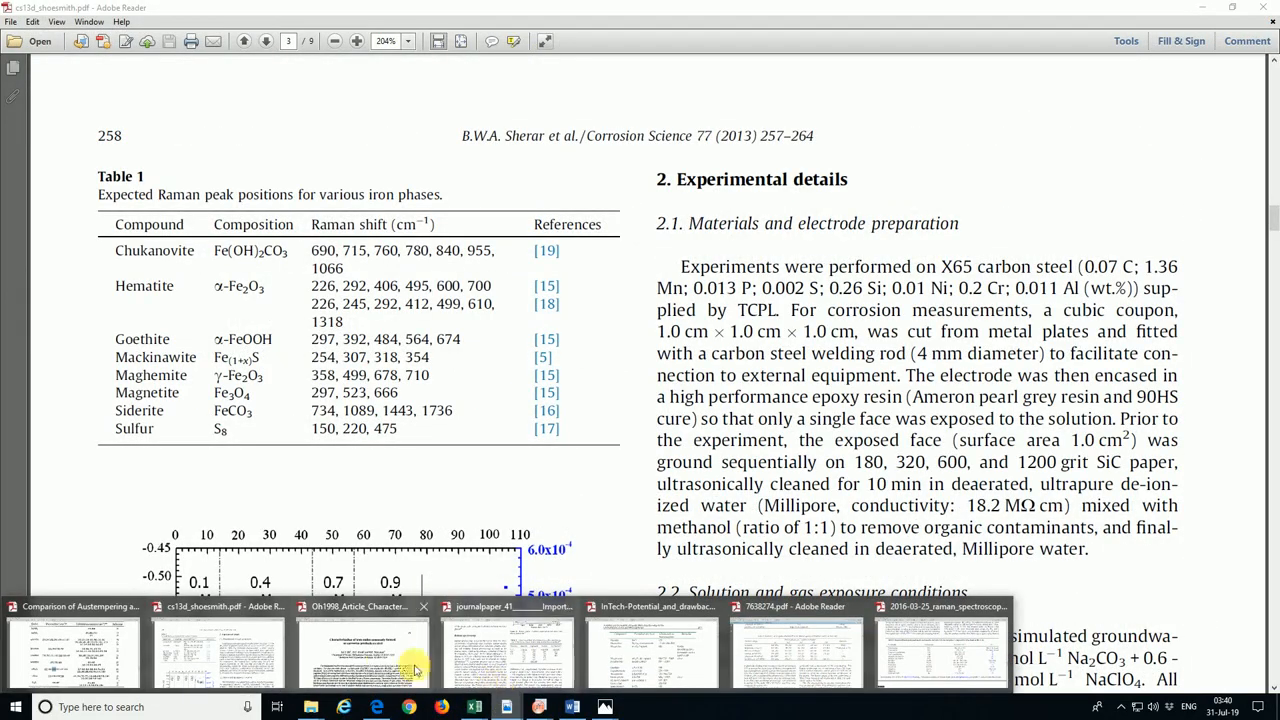
{"action": "left_click", "coordinate": [383, 660]}
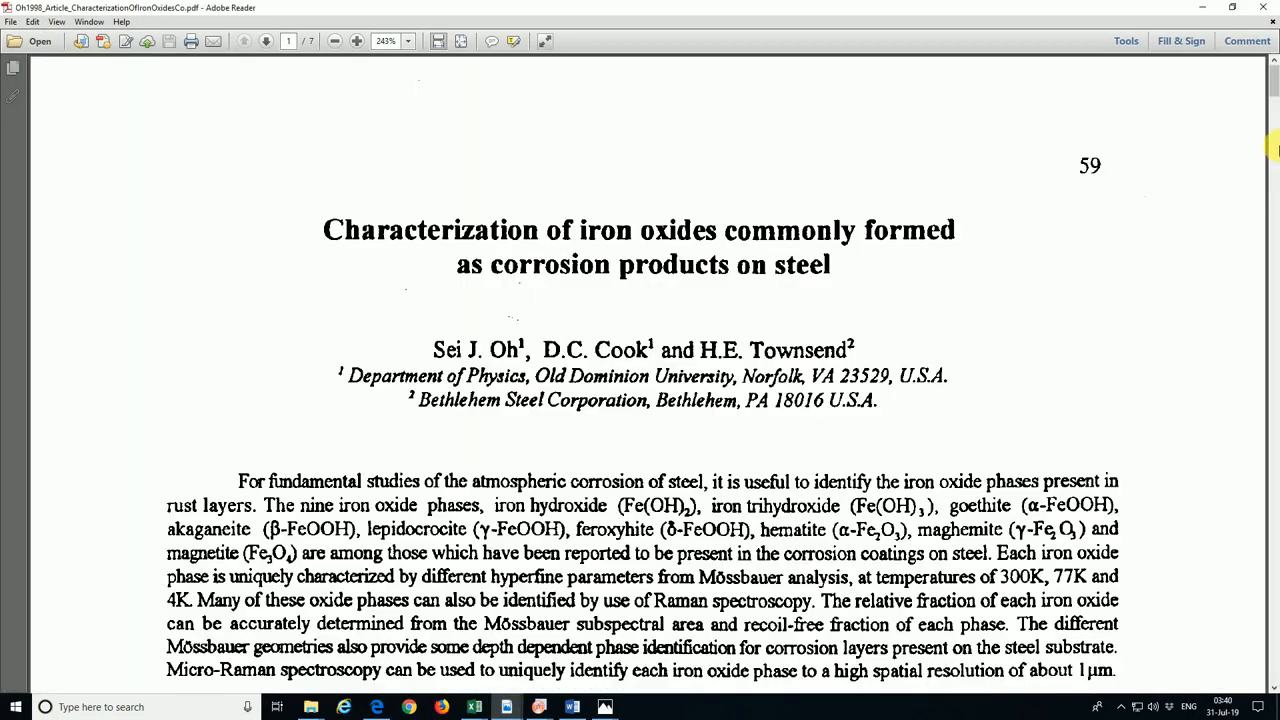
{"action": "left_click_drag", "start_coordinate": [1275, 78], "coordinate": [1274, 474]}
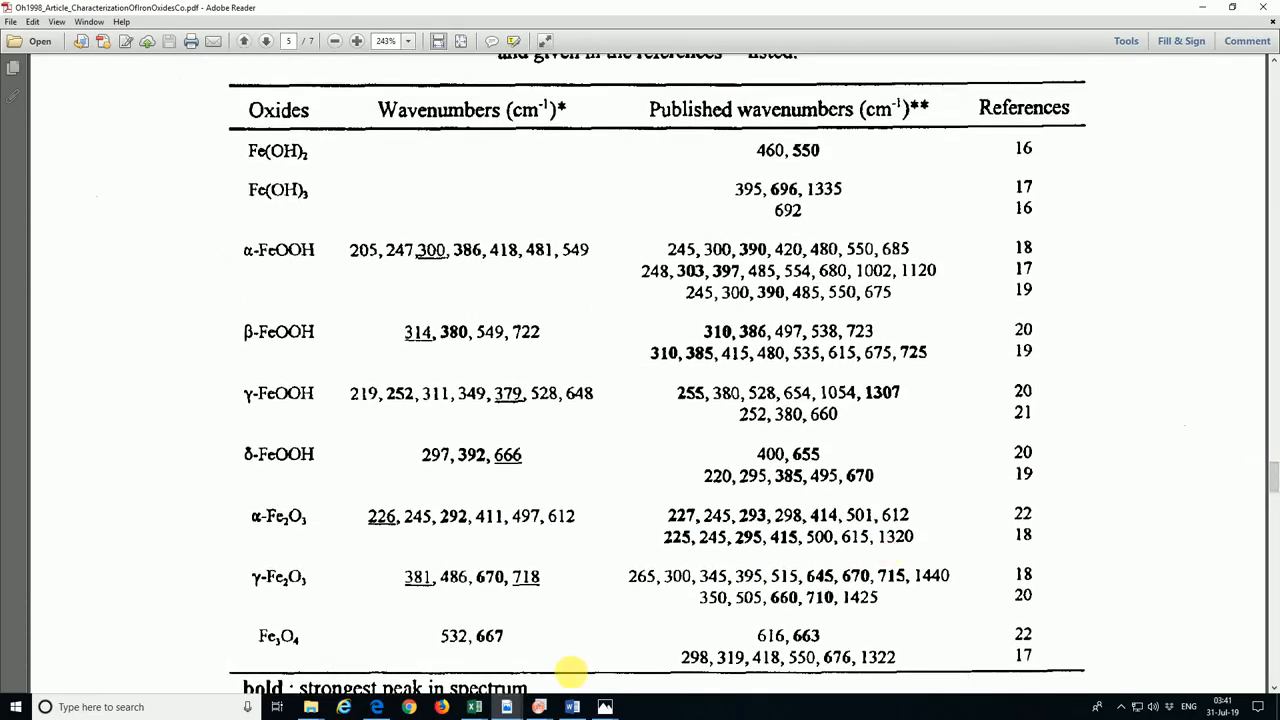
Examine Table 2 in journalpaper_41, reading the main Raman bands of magnetite, hematite, maghemite, goethite and lepidocrocite
{"action": "mouse_move", "coordinate": [447, 705]}
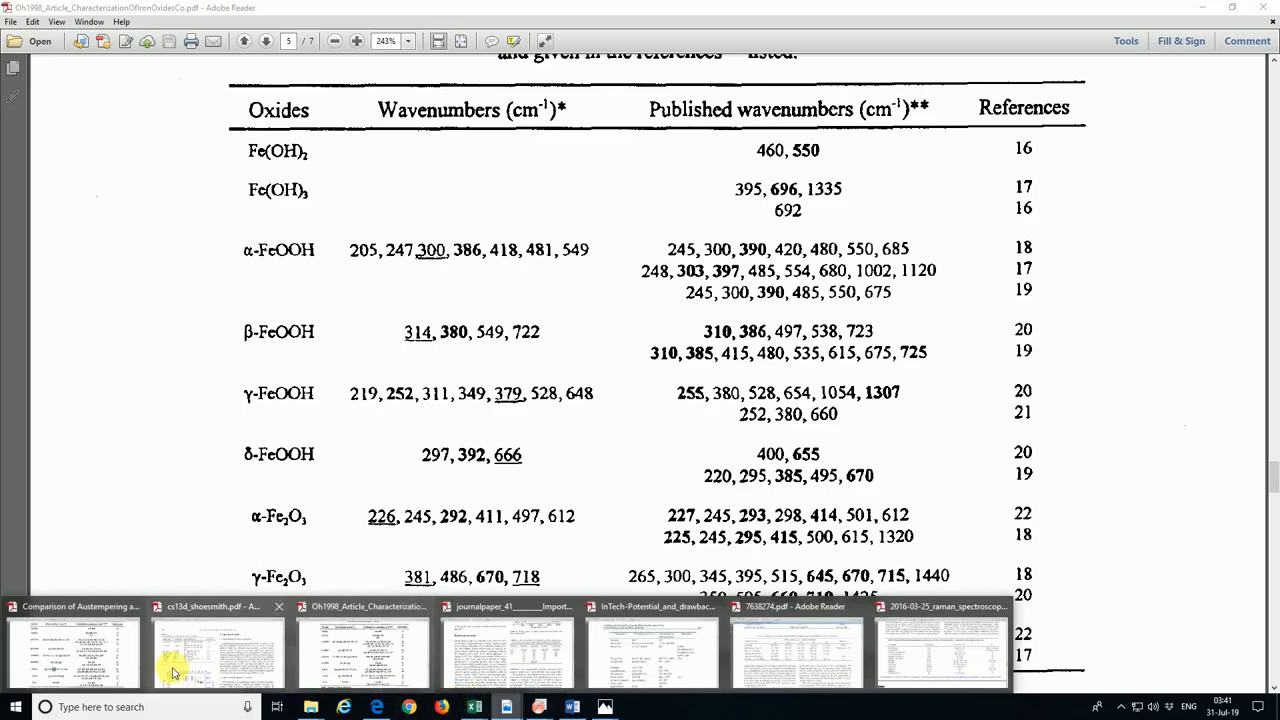
{"action": "left_click", "coordinate": [500, 645]}
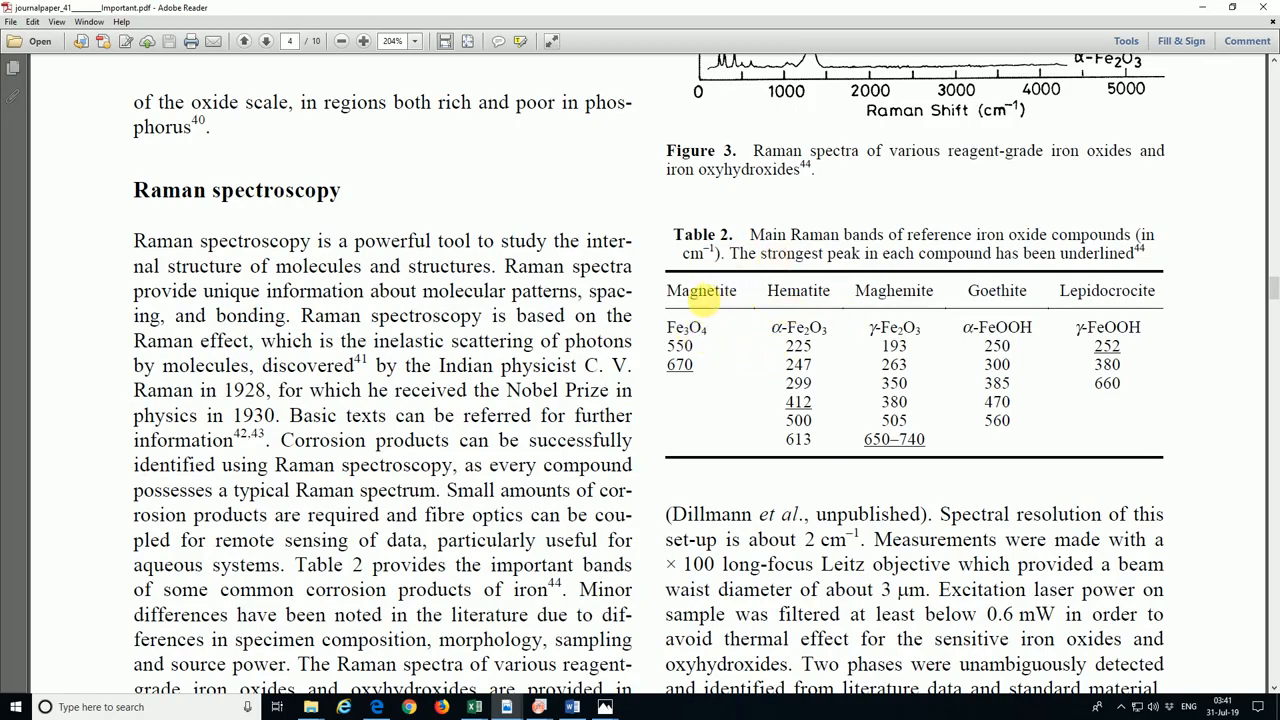
{"action": "left_click_drag", "start_coordinate": [668, 290], "coordinate": [737, 290]}
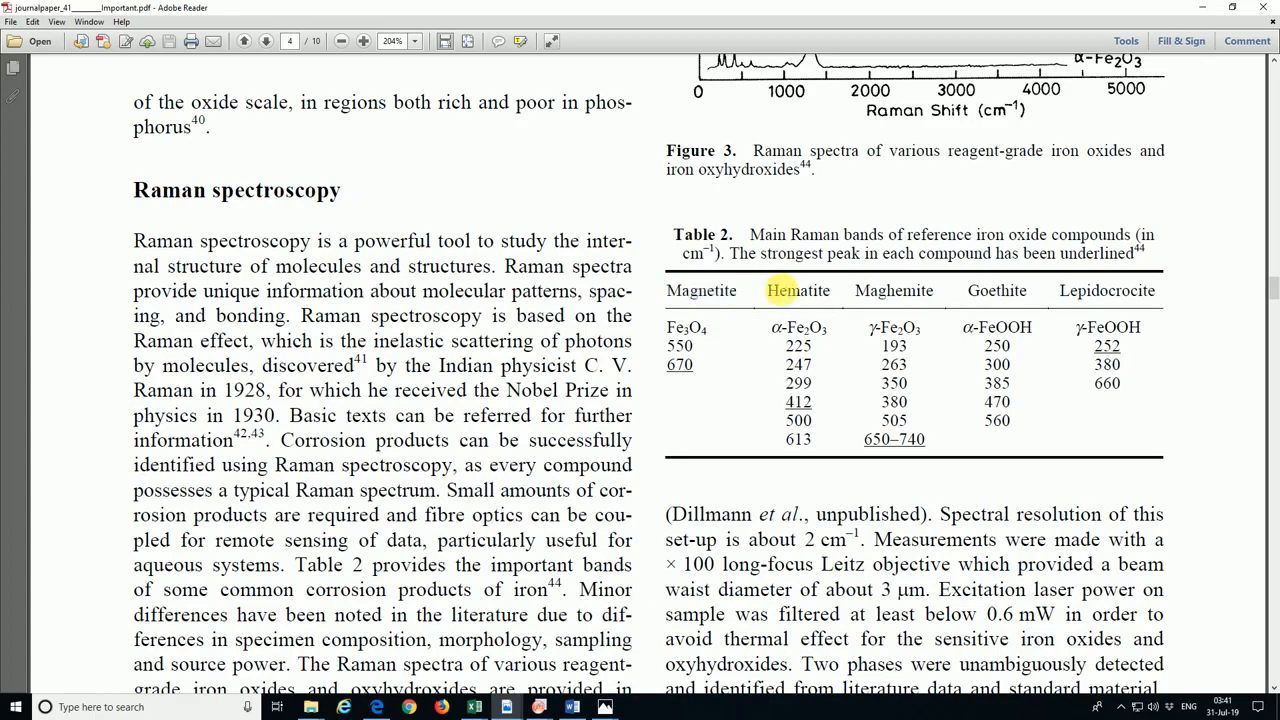
{"action": "double_click", "coordinate": [805, 290]}
{"action": "left_click_drag", "start_coordinate": [856, 290], "coordinate": [1146, 289]}
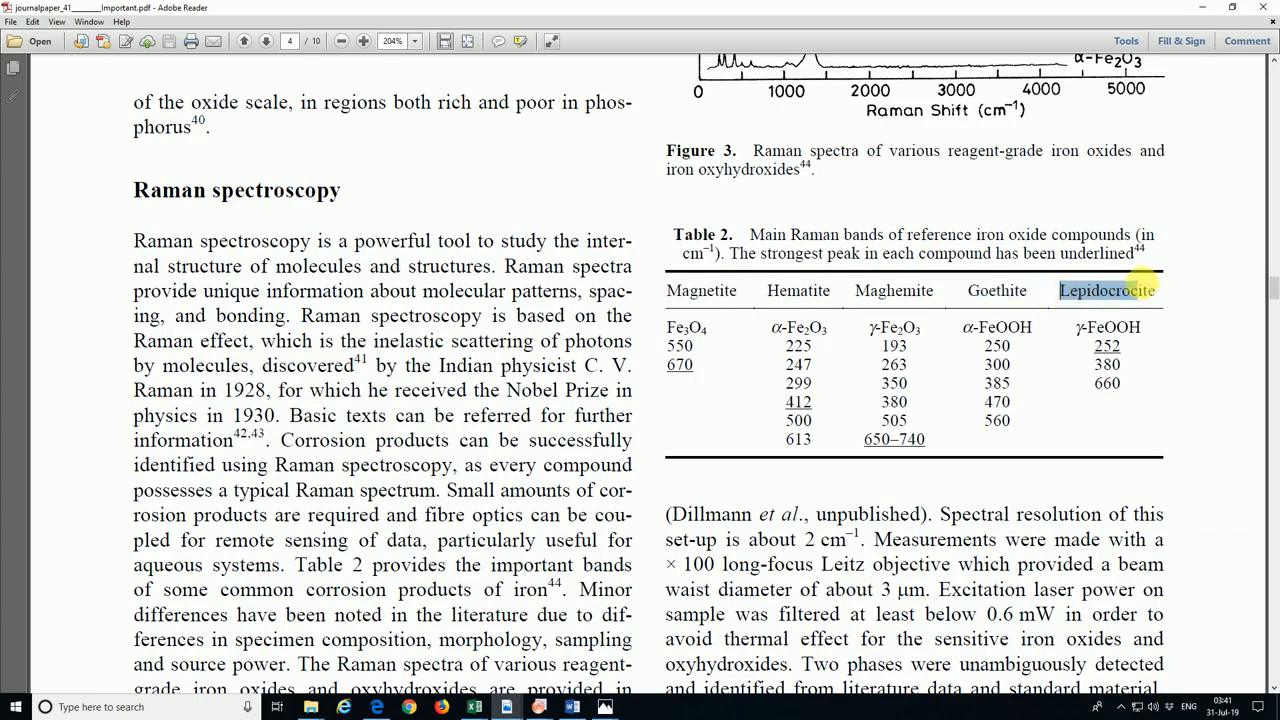
{"action": "left_click", "coordinate": [1150, 399]}
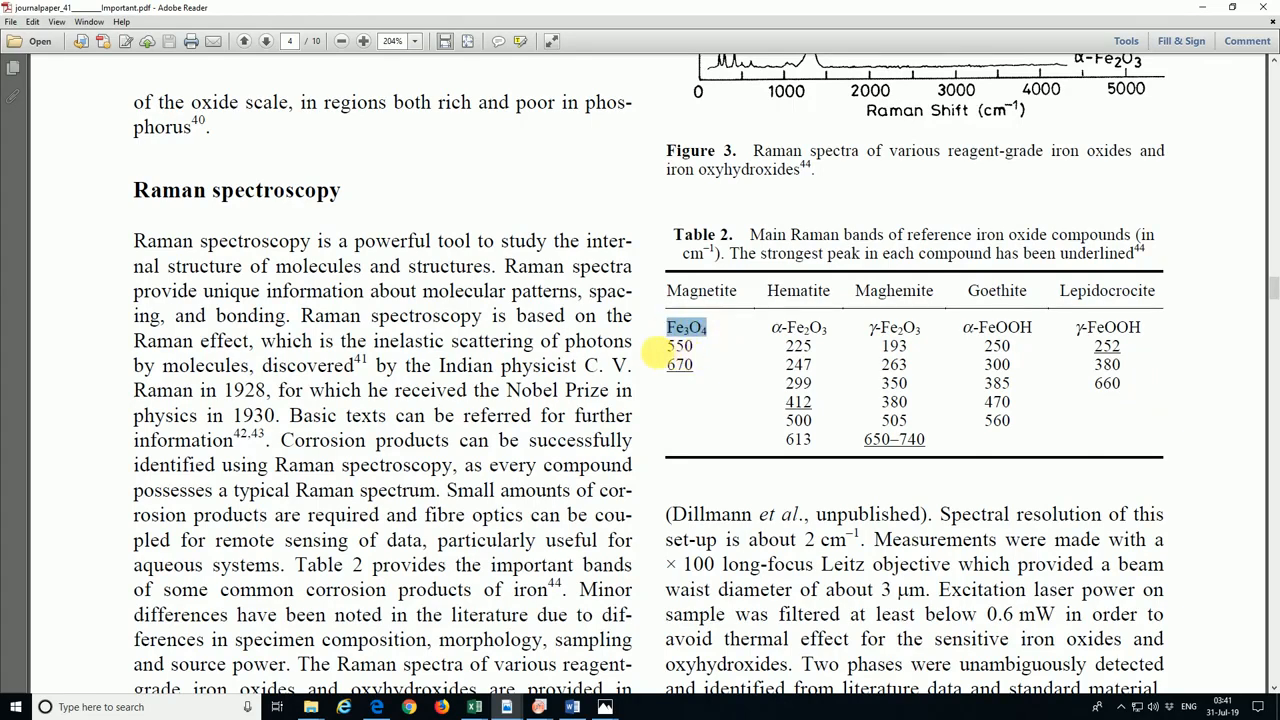
{"action": "left_click_drag", "start_coordinate": [662, 346], "coordinate": [918, 425]}
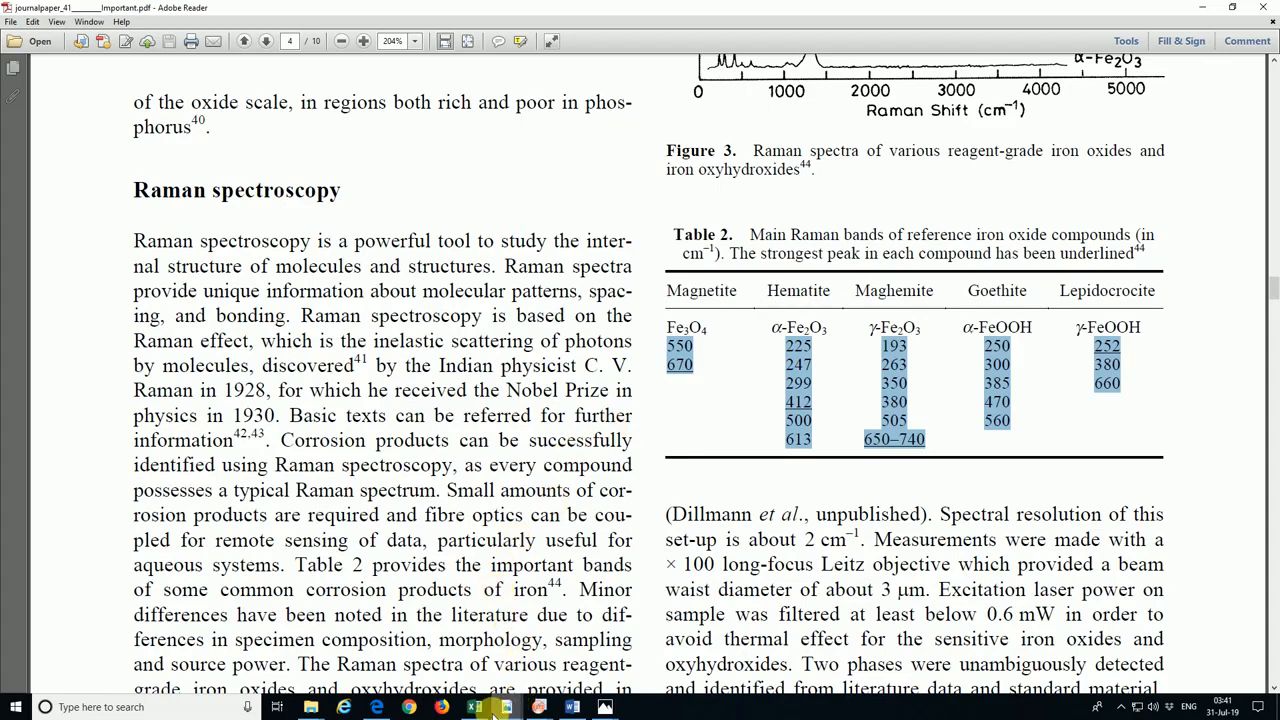
Examine the whole of Table 1, the Raman fingerprint of main corrosion products, in the InTech Raman micro-spectrometry paper
{"action": "mouse_move", "coordinate": [505, 708]}
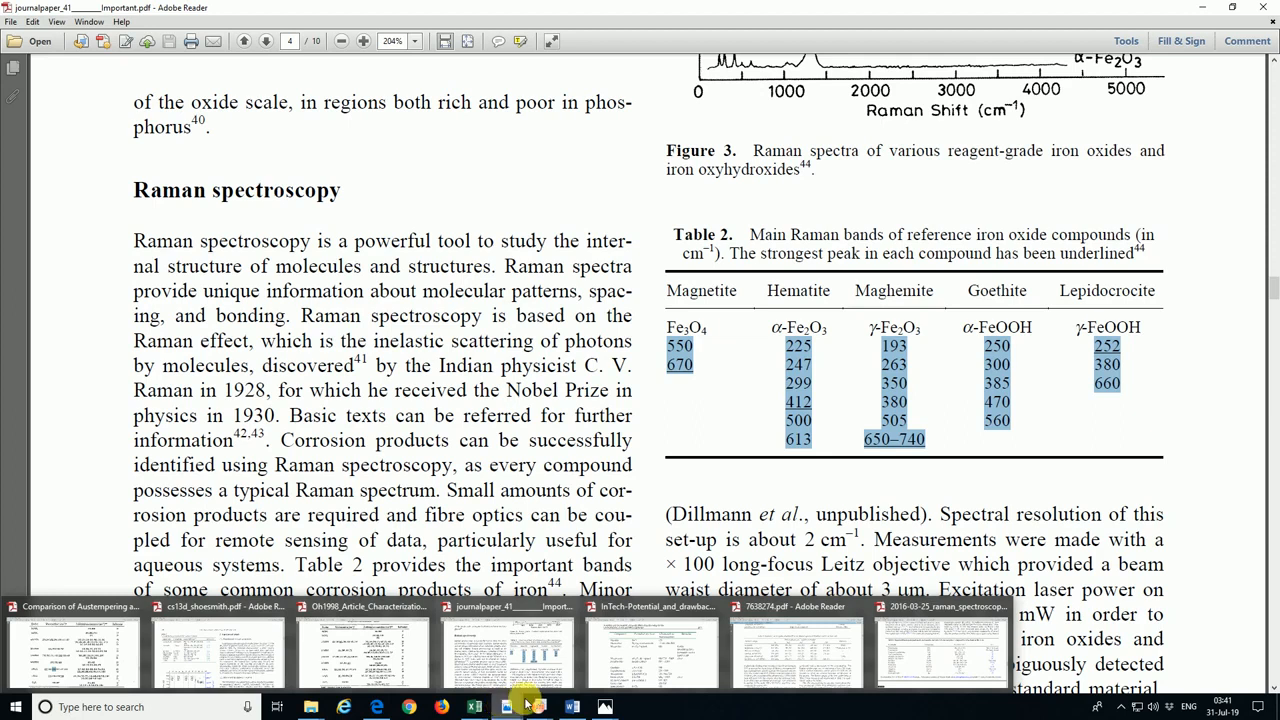
{"action": "left_click", "coordinate": [672, 655]}
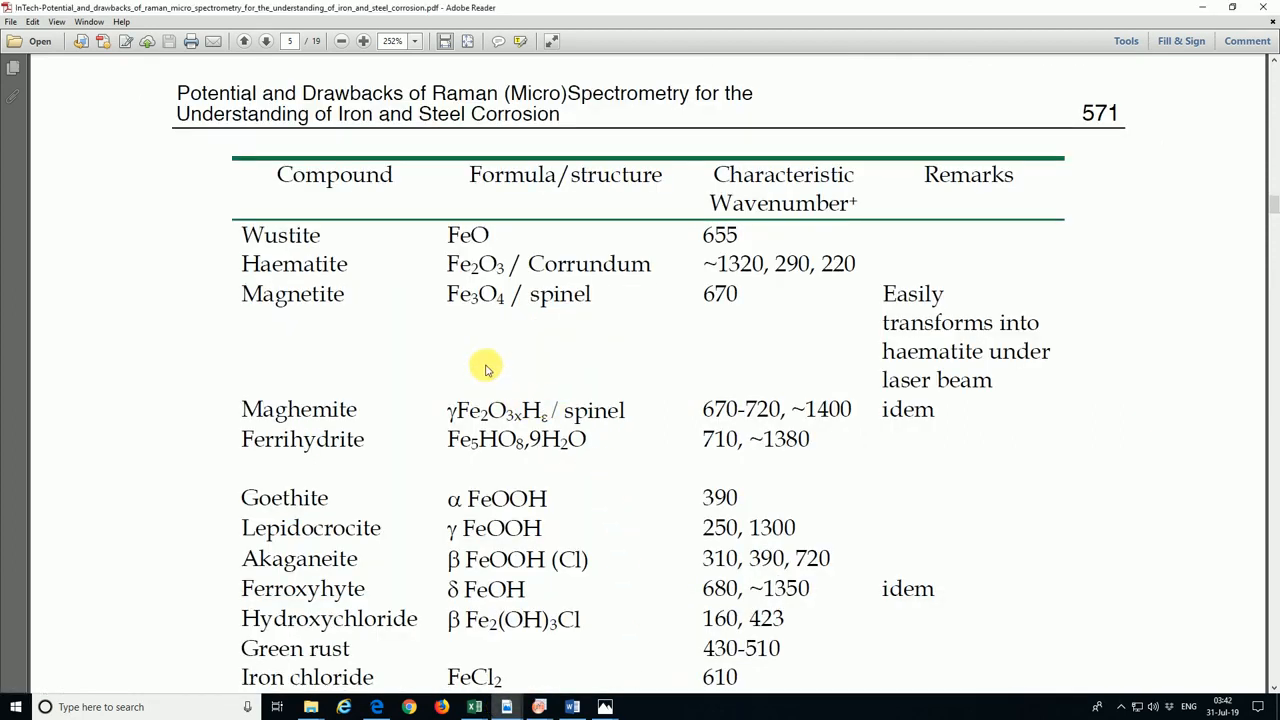
{"action": "scroll", "coordinate": [378, 385], "scroll_direction": "down", "scroll_amount": 1}
{"action": "scroll", "coordinate": [378, 385], "scroll_direction": "down", "scroll_amount": 5}
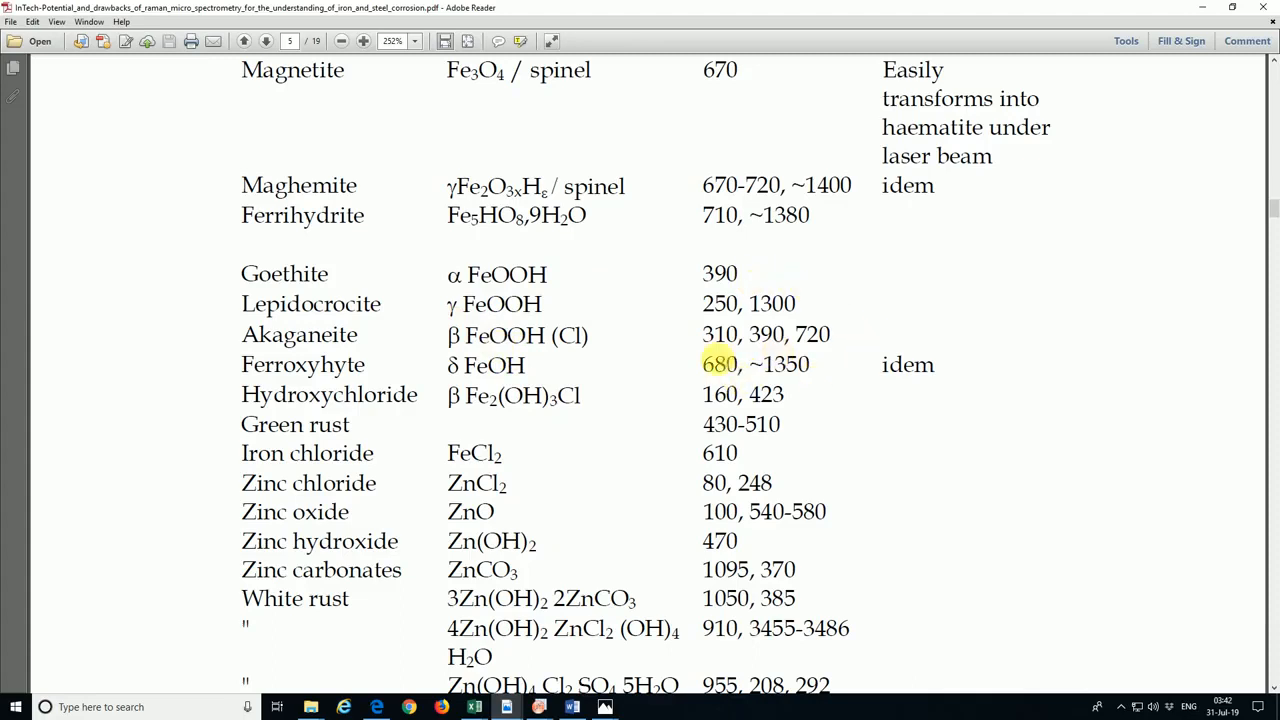
{"action": "scroll", "coordinate": [729, 440], "scroll_direction": "down", "scroll_amount": 5}
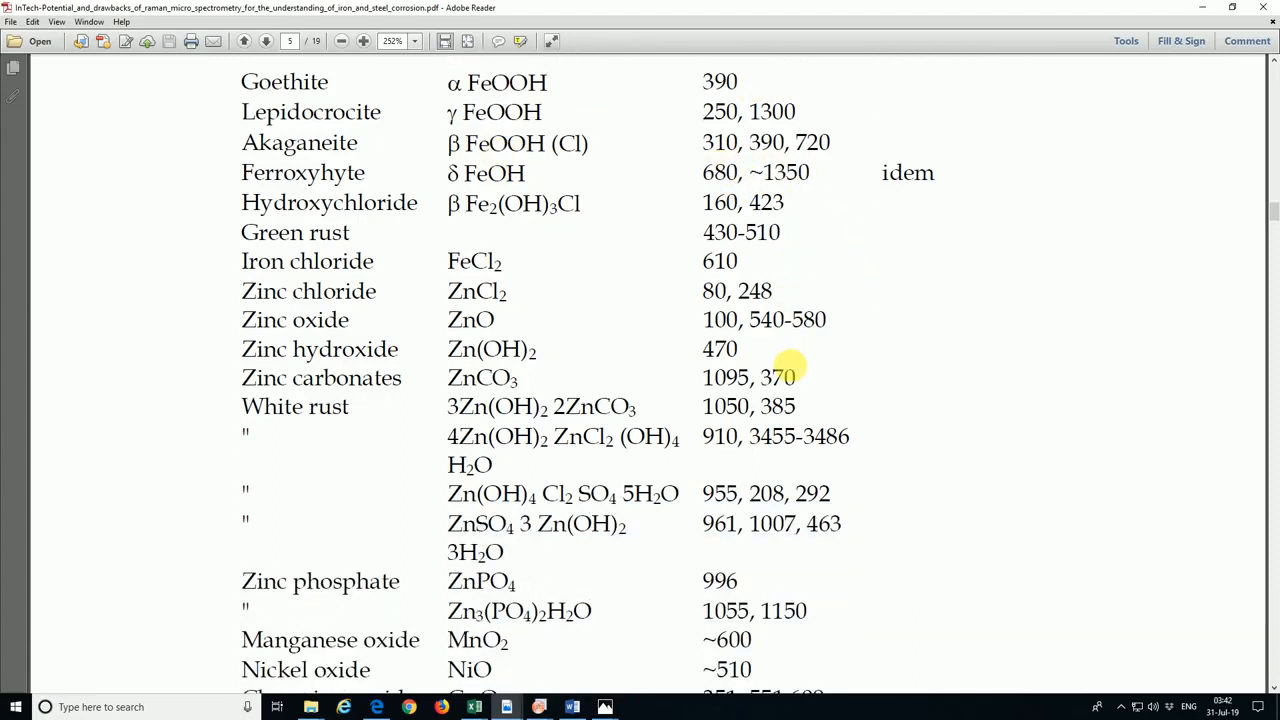
{"action": "scroll", "coordinate": [790, 366], "scroll_direction": "down", "scroll_amount": 8}
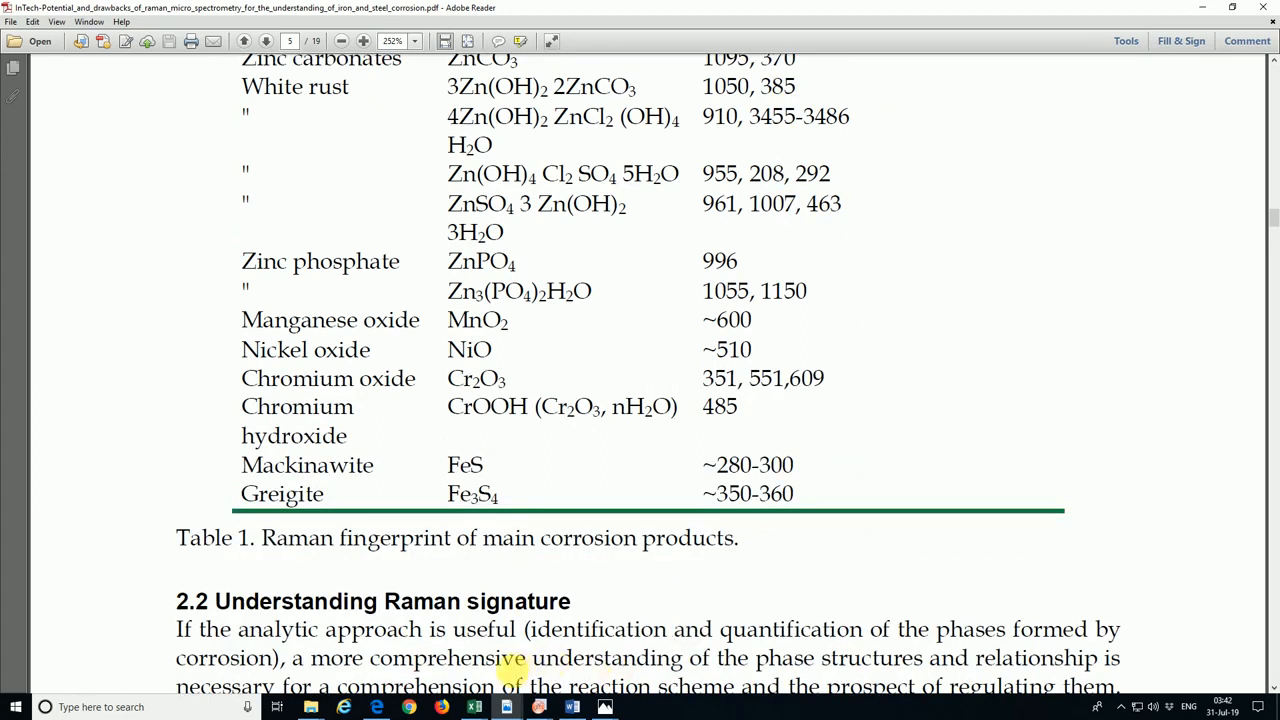
Examine Table 3 of iron rust standard peaks in 7638274.pdf and the mackinawite rows of Table I in the mackinawite Raman spectroscopy paper
{"action": "left_click", "coordinate": [506, 707]}
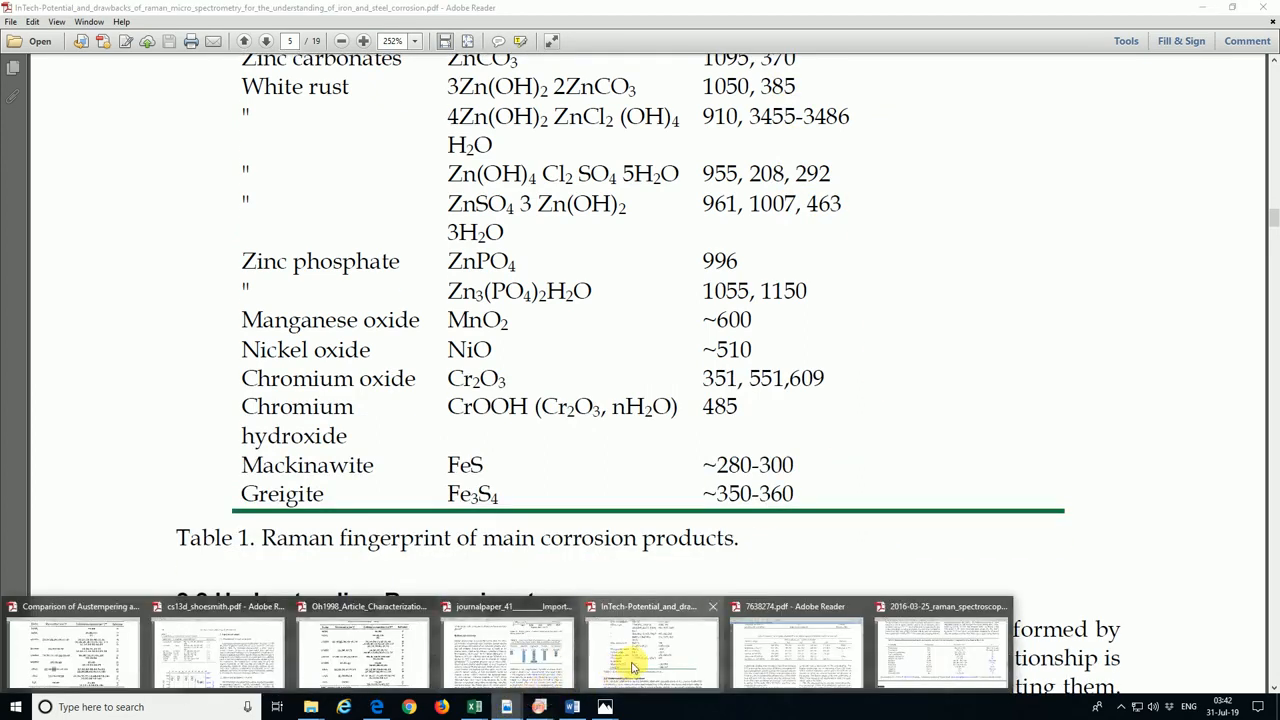
{"action": "left_click", "coordinate": [765, 655]}
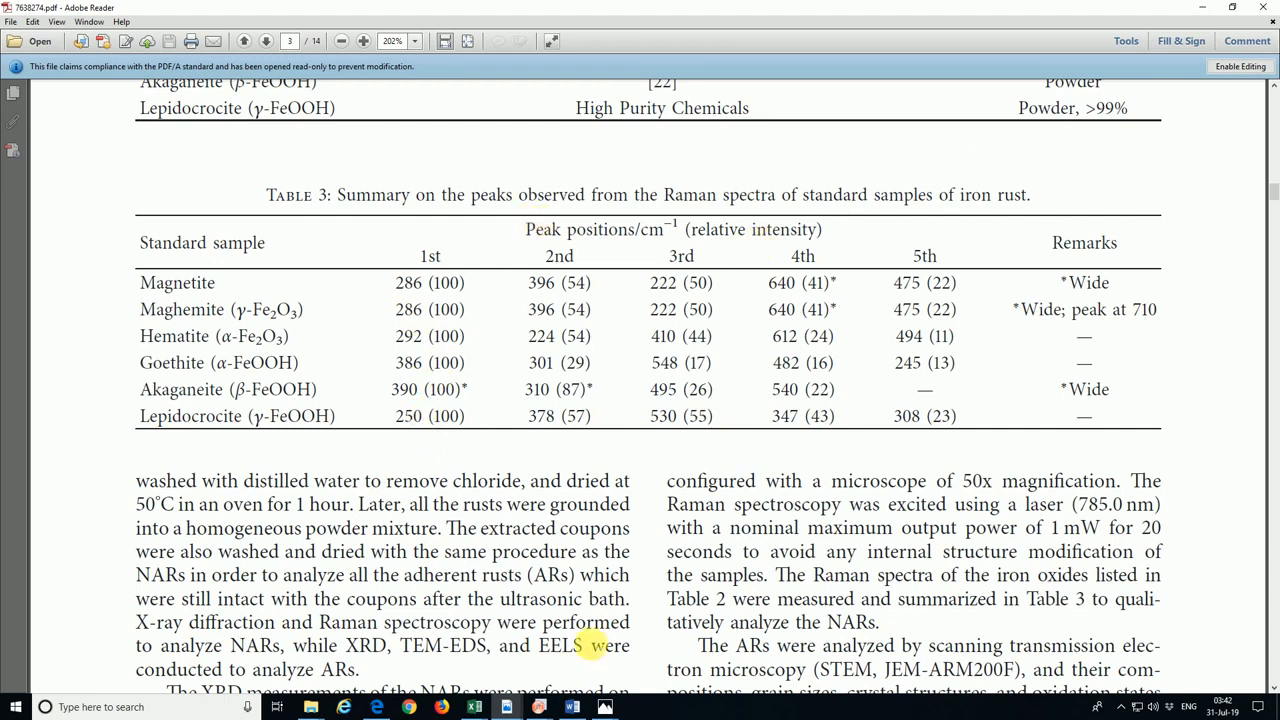
{"action": "mouse_move", "coordinate": [517, 707]}
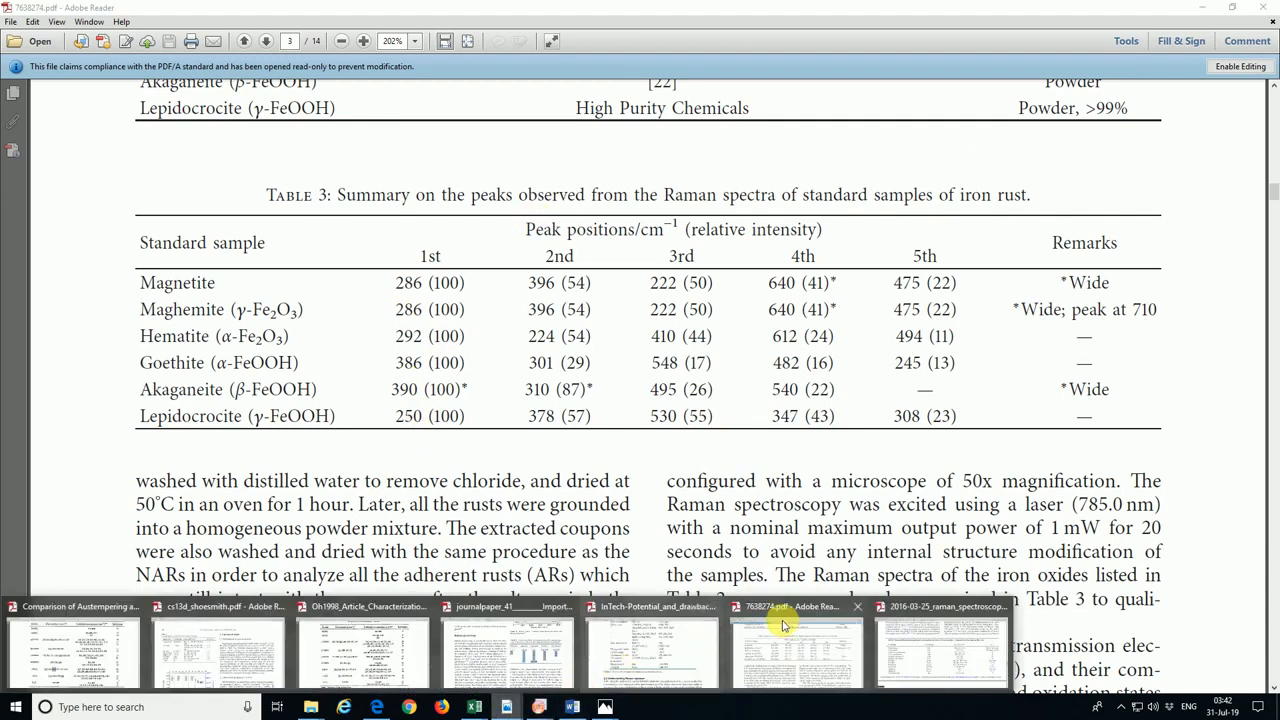
{"action": "left_click", "coordinate": [918, 650]}
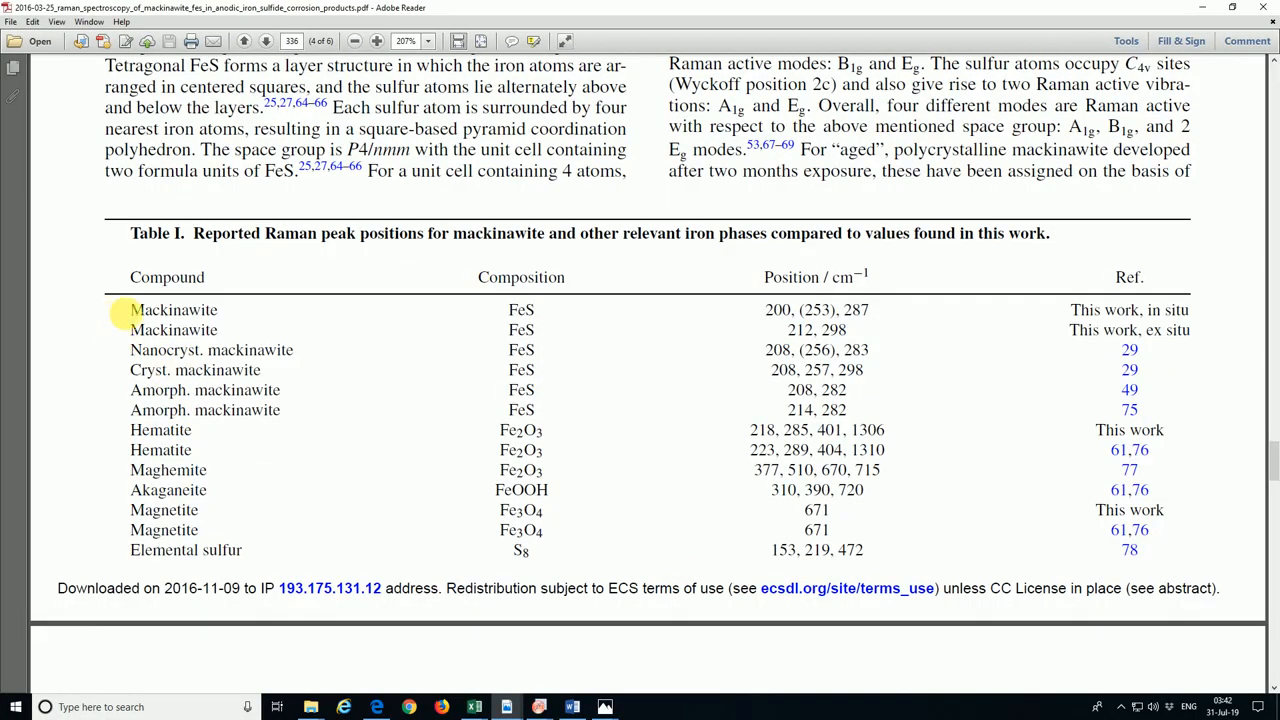
{"action": "left_click_drag", "start_coordinate": [128, 312], "coordinate": [147, 330]}
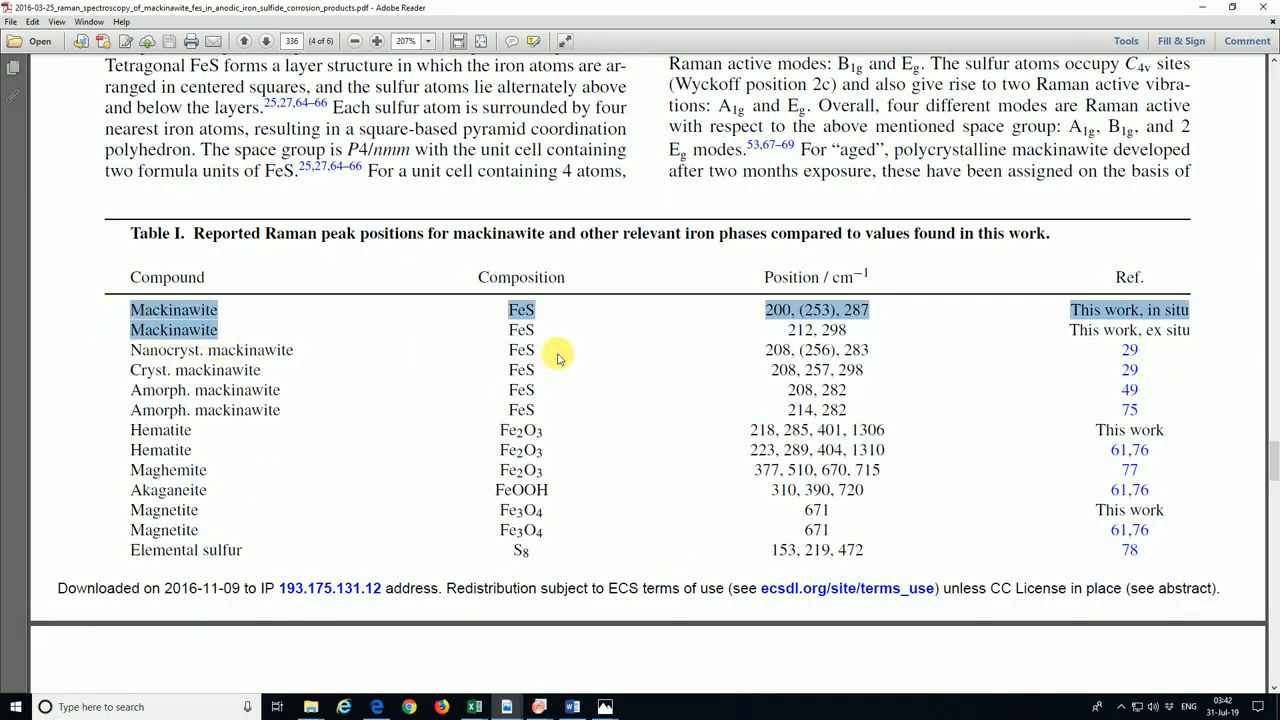
{"action": "left_click", "coordinate": [533, 310]}
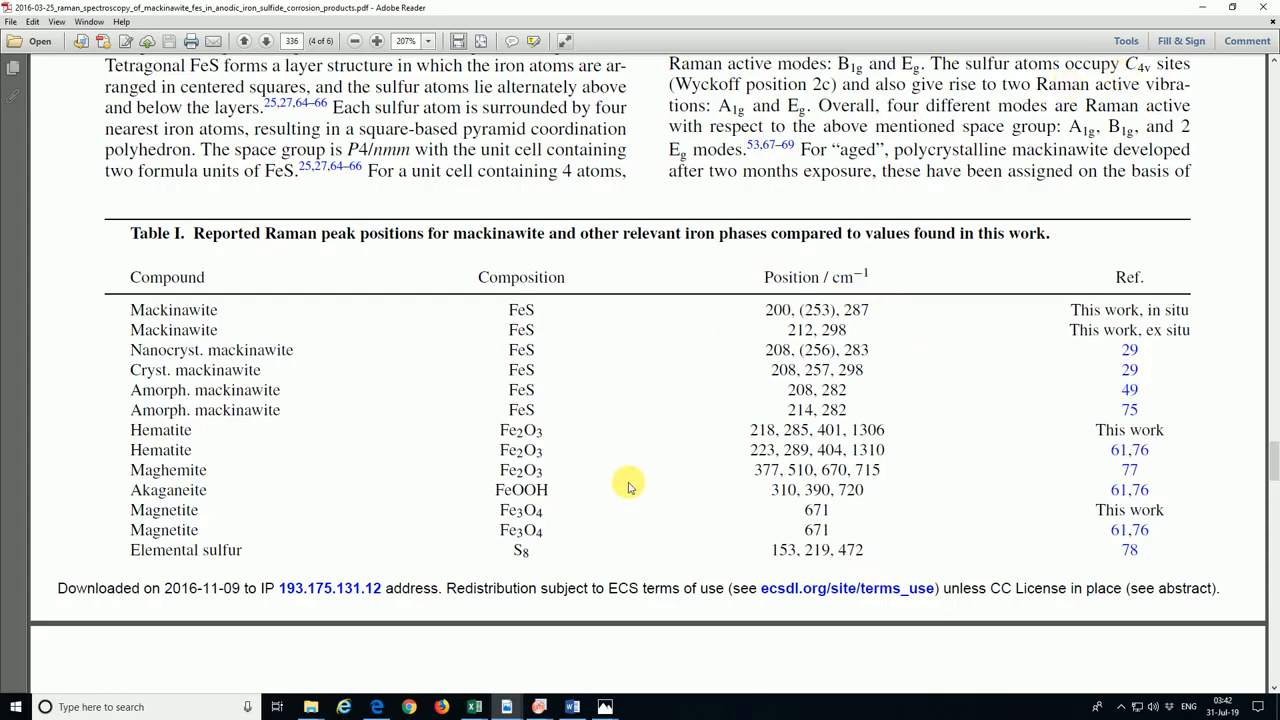
Minimize all the open literature PDFs and return to the stacked Raman graph in OriginPro
{"action": "left_click", "coordinate": [1201, 9]}
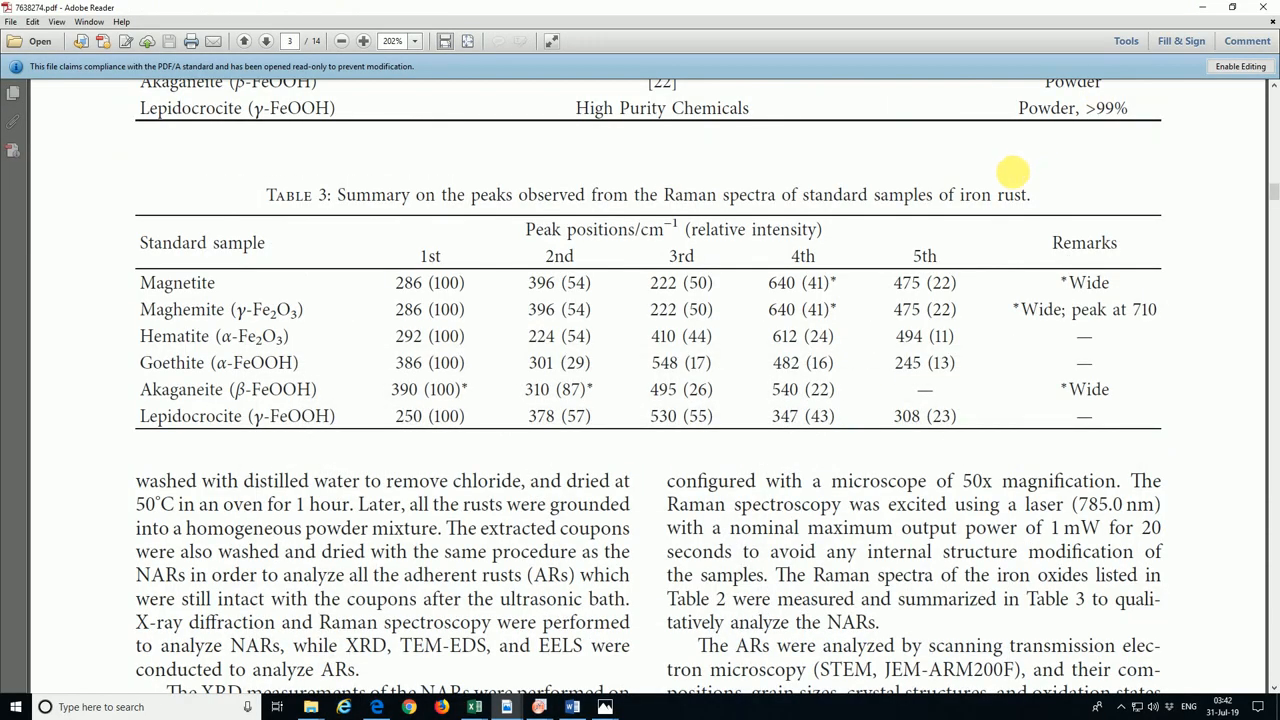
{"action": "left_click", "coordinate": [1201, 9]}
{"action": "left_click", "coordinate": [1201, 9]}
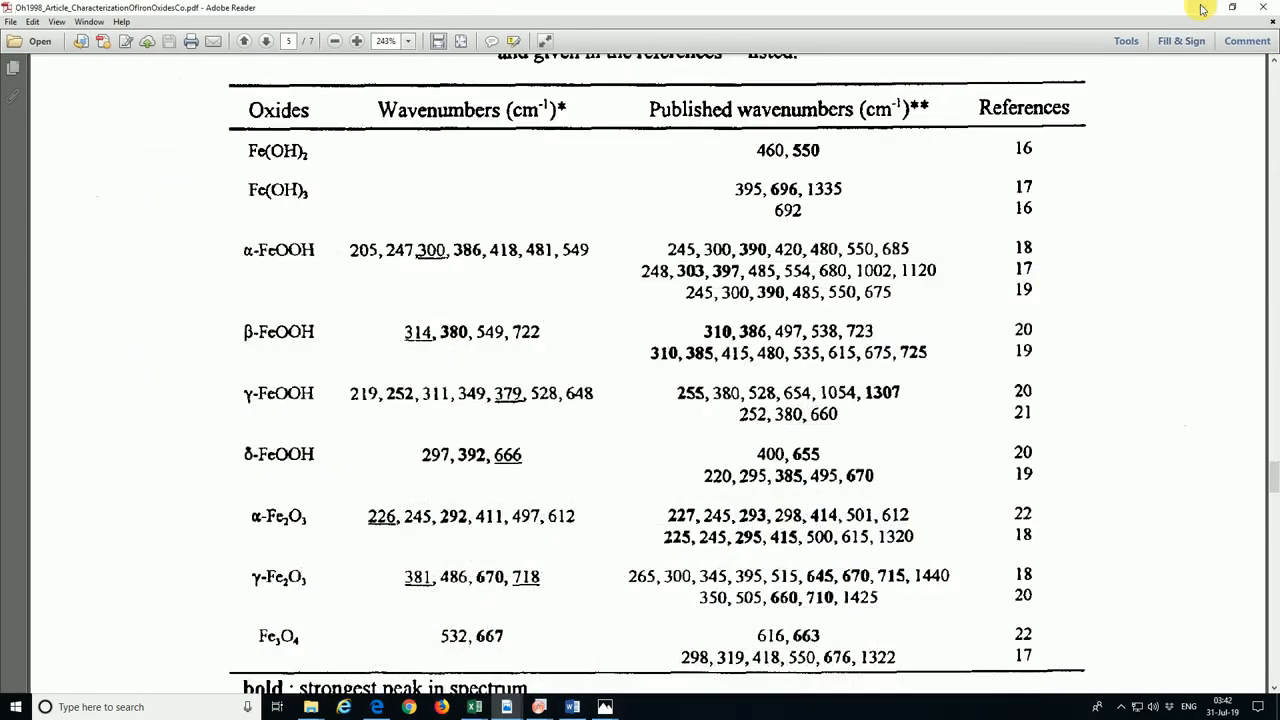
{"action": "left_click", "coordinate": [1201, 9]}
{"action": "left_click", "coordinate": [1201, 9]}
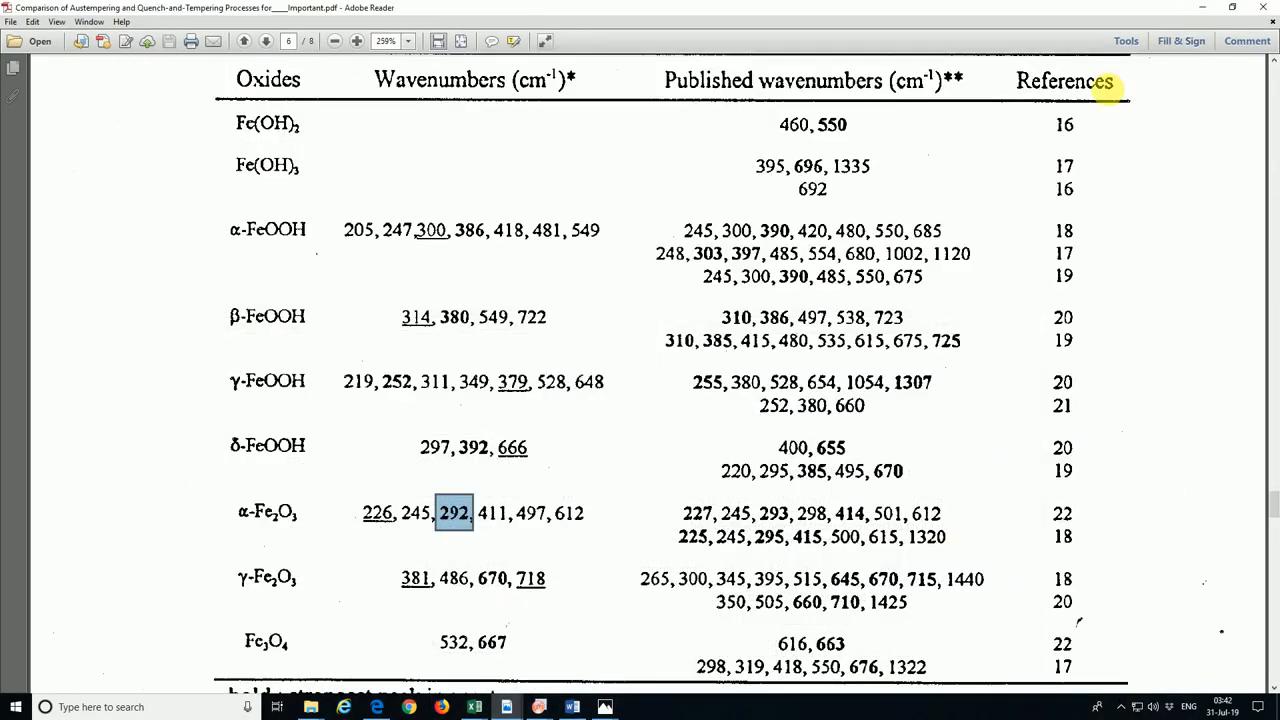
{"action": "left_click", "coordinate": [1201, 9]}
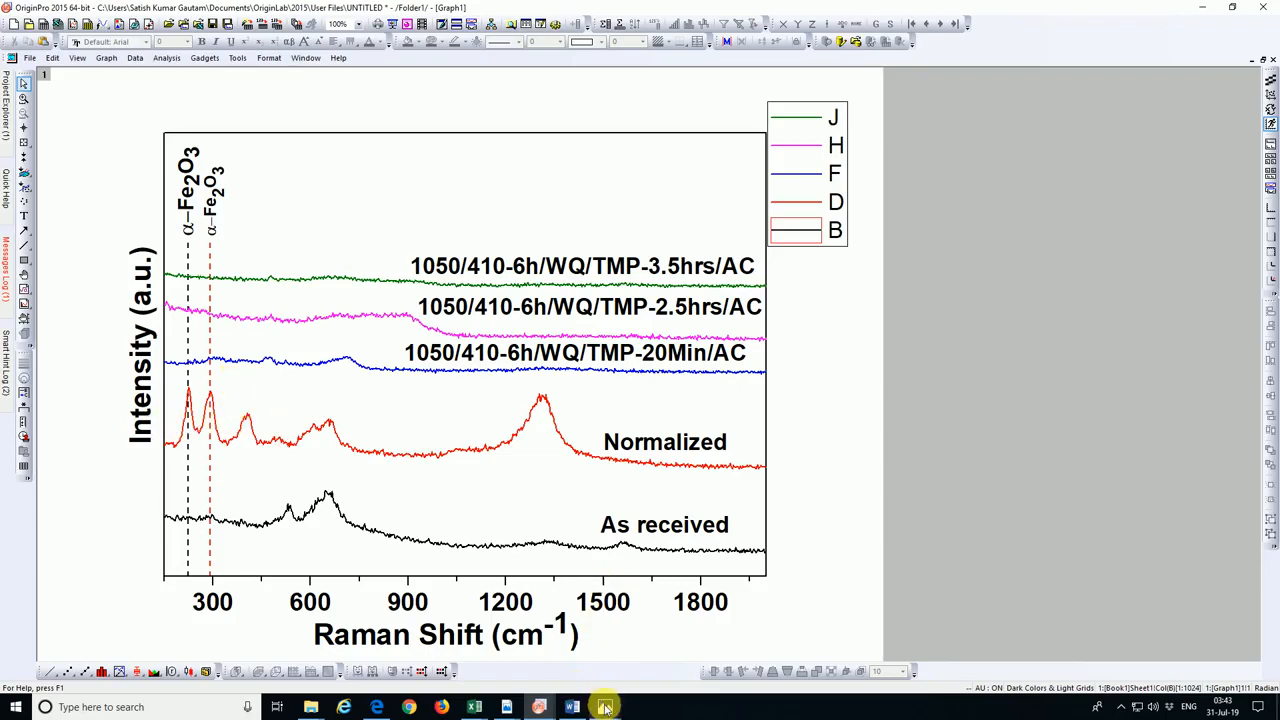
Compare the OriginPro graph with the finished reference image Raman Shift Analysis Case-4.jpg in Photos, checking the oxide labels and dashed lines
{"action": "mouse_move", "coordinate": [605, 707]}
{"action": "left_click", "coordinate": [658, 664]}
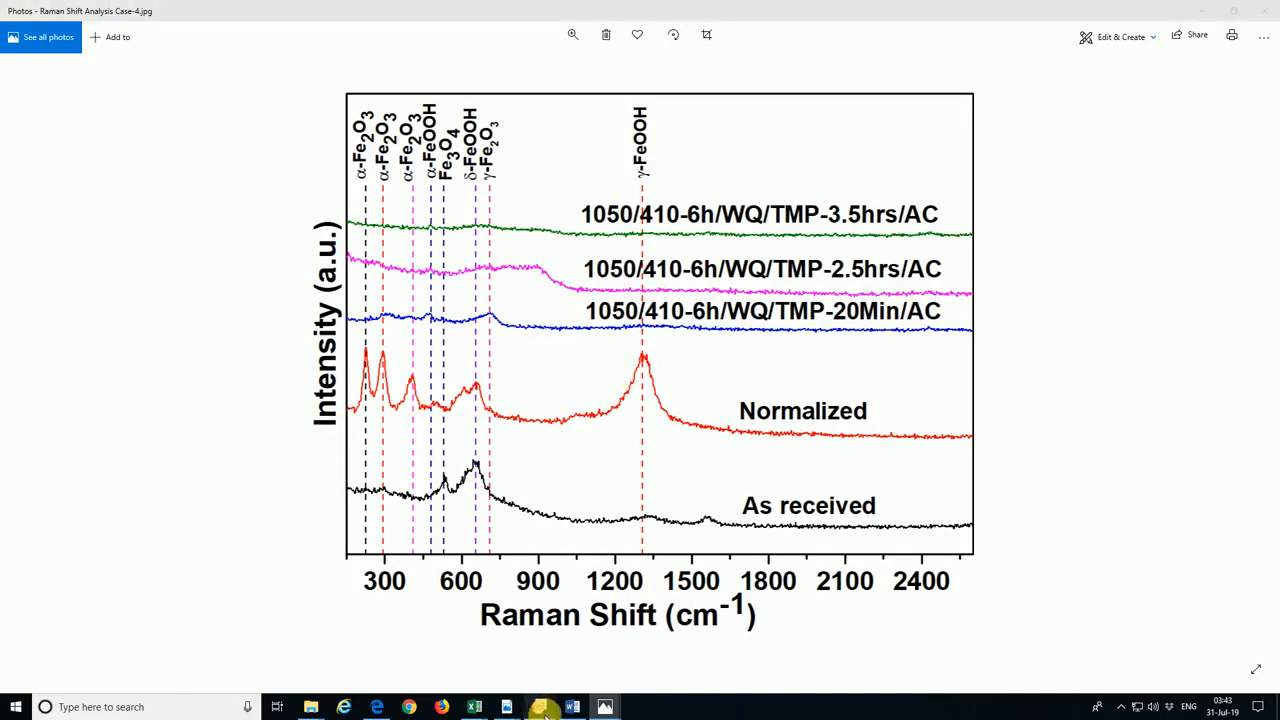
{"action": "mouse_move", "coordinate": [540, 707]}
{"action": "left_click", "coordinate": [482, 657]}
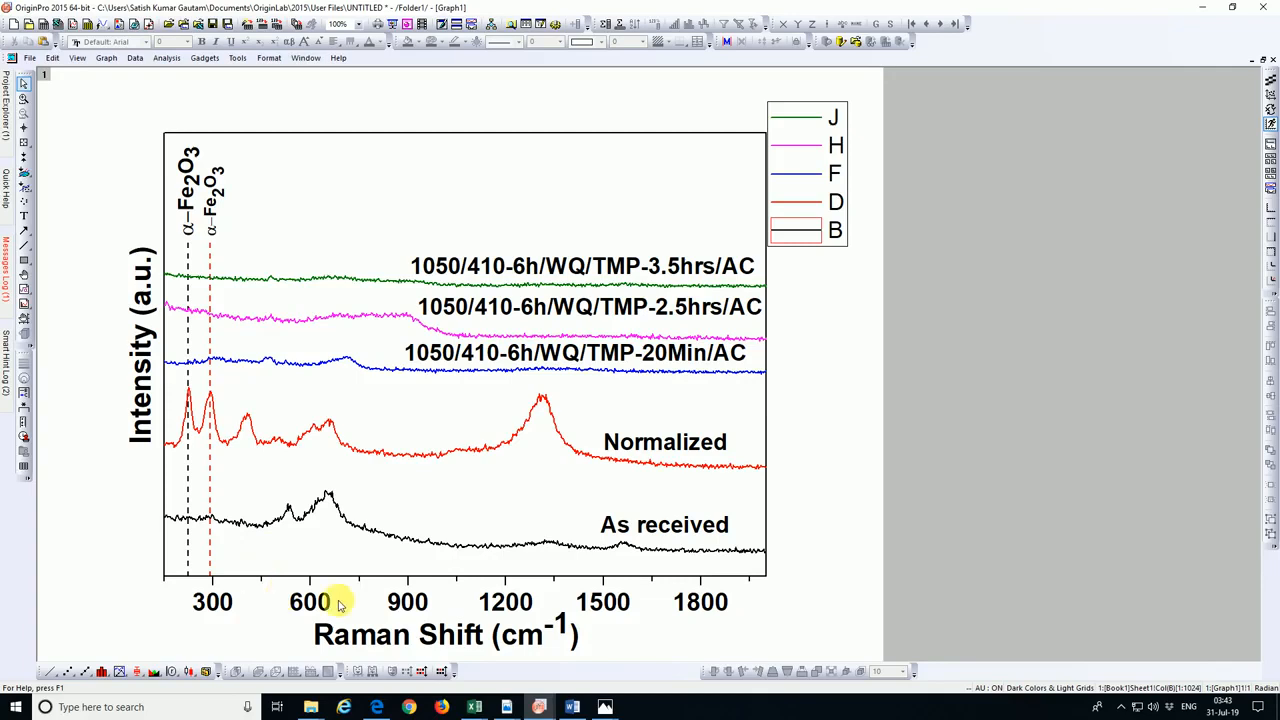
{"action": "left_click", "coordinate": [1204, 9]}
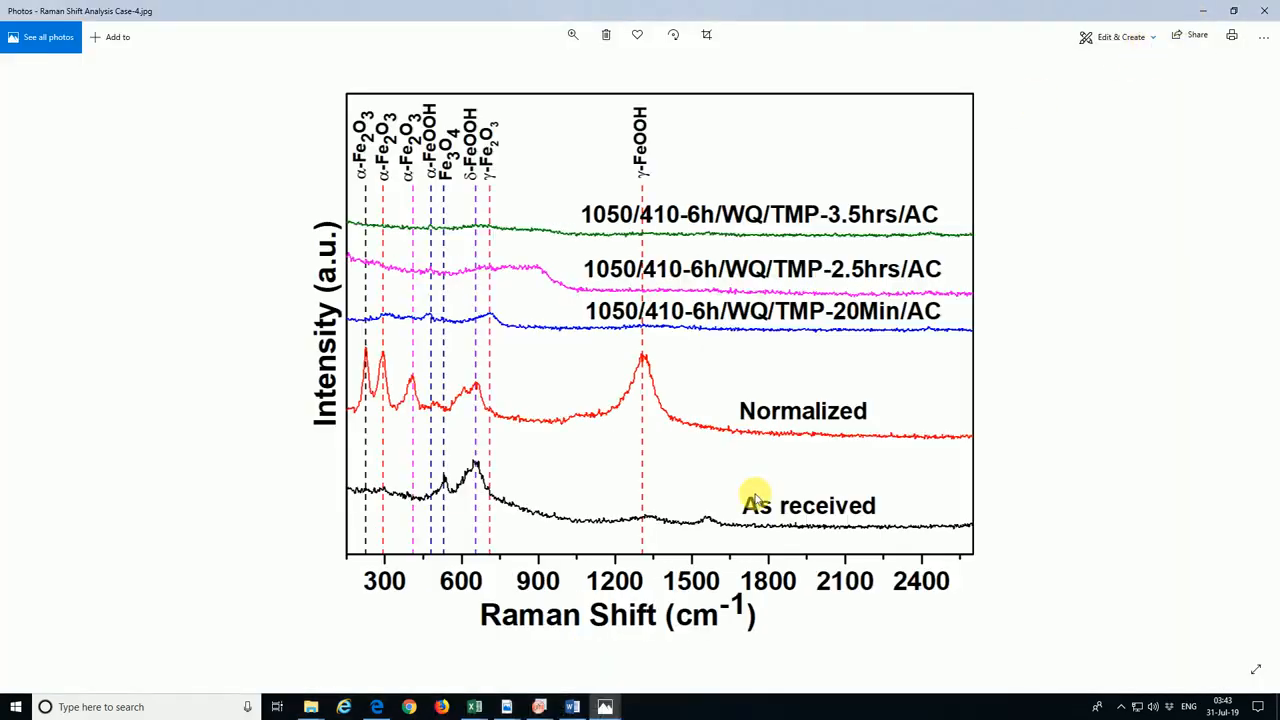